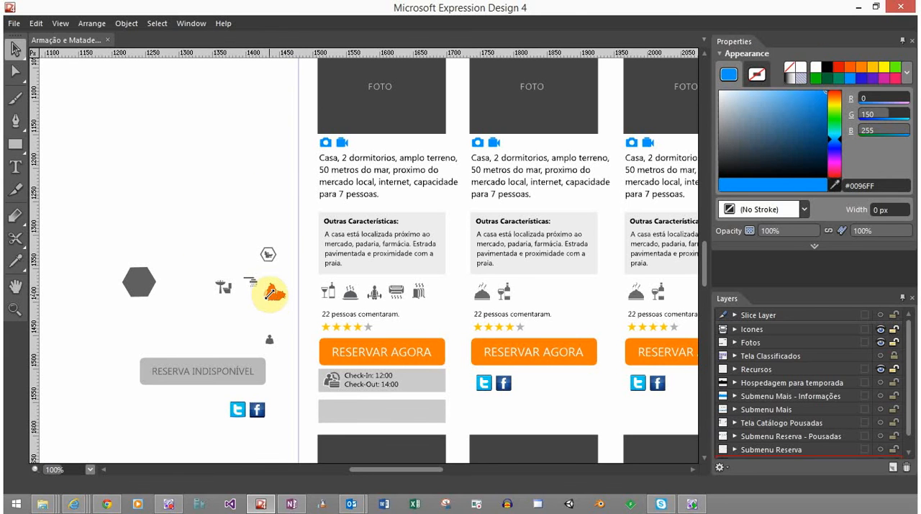
Delete the hexagon-framed dog icon above the person-walking-a-dog icon, including both the frame and the dog
click(271, 292)
ctrl+scroll(273, 291, up, 4)
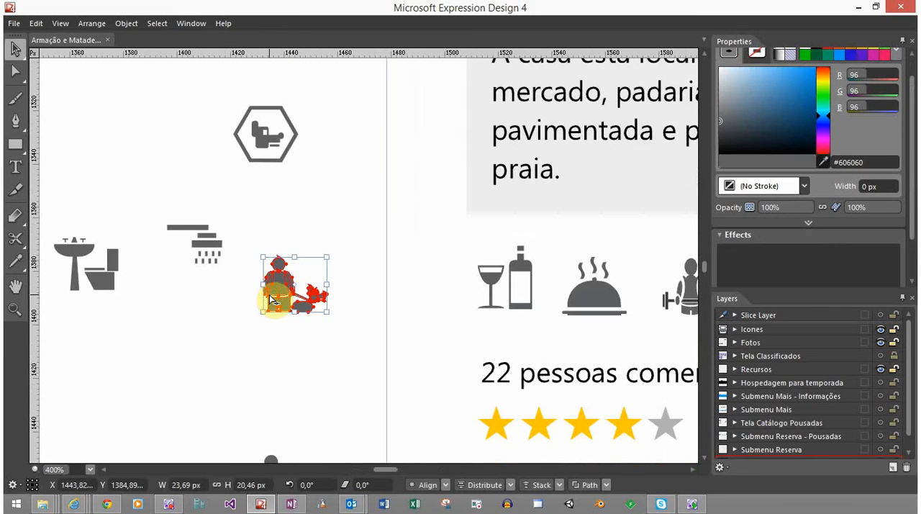
click(272, 341)
drag(283, 150, 314, 185)
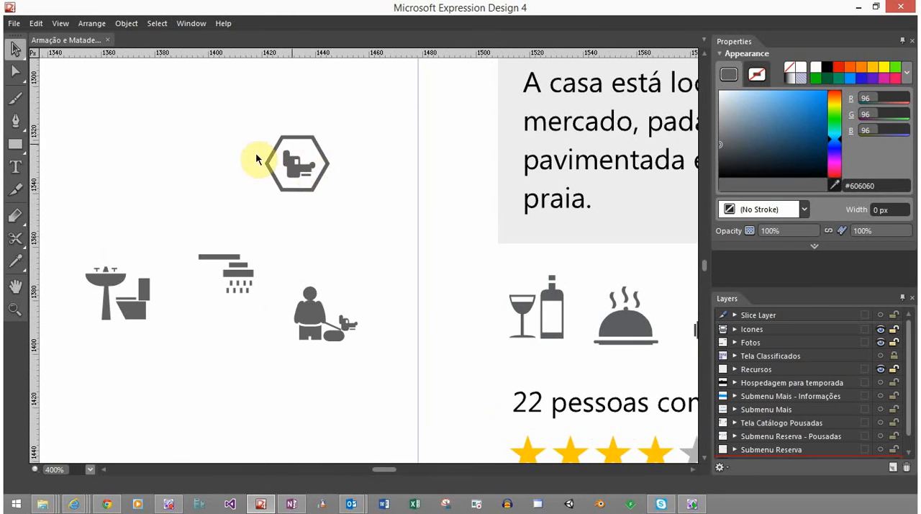
click(293, 165)
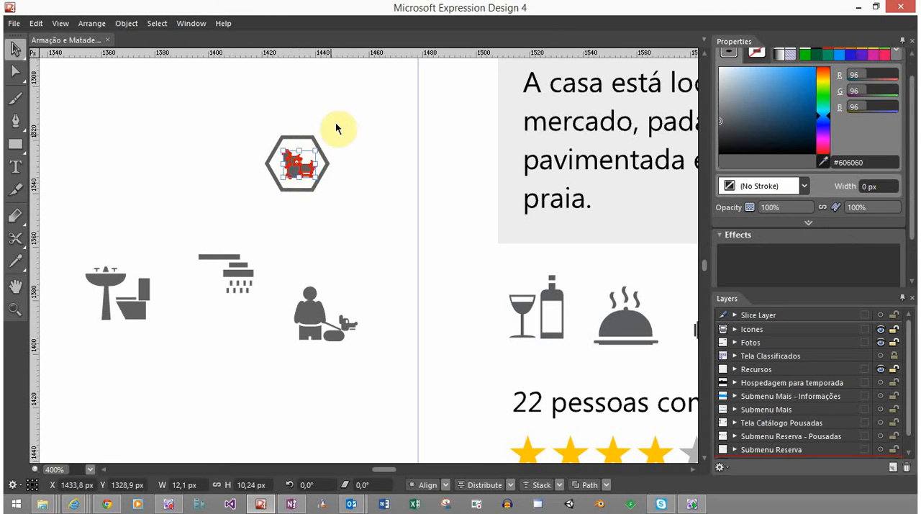
drag(335, 128, 259, 199)
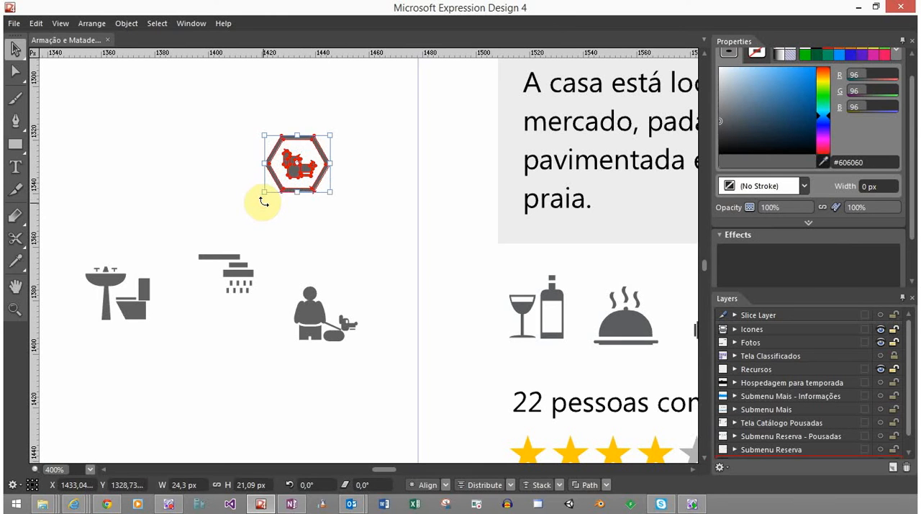
key(Delete)
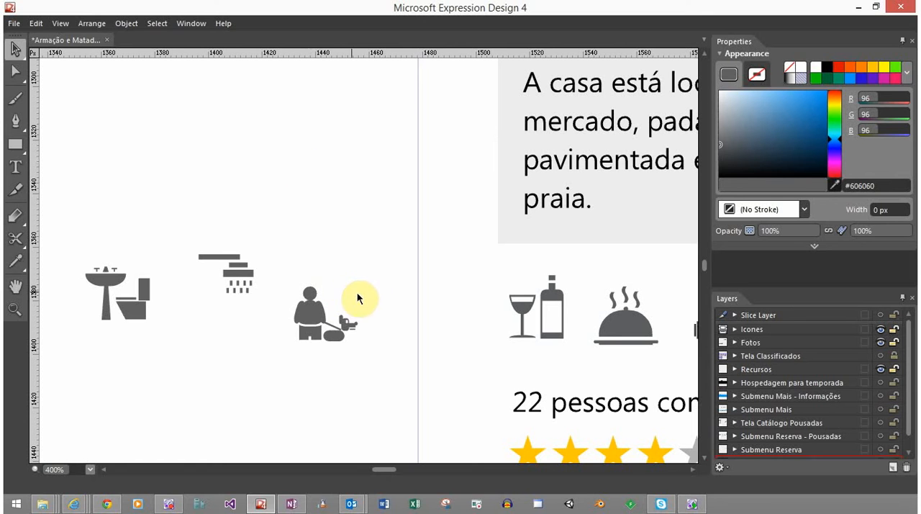
Inspect the person-walking-a-dog icon up close and compare it with the neighbouring bathroom and shower icons
drag(365, 290, 312, 376)
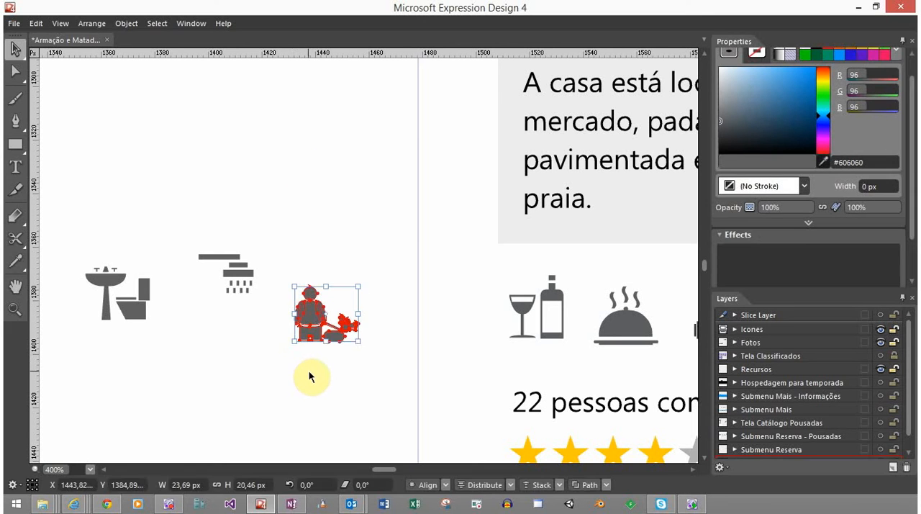
click(312, 376)
scroll(322, 349, up, 3)
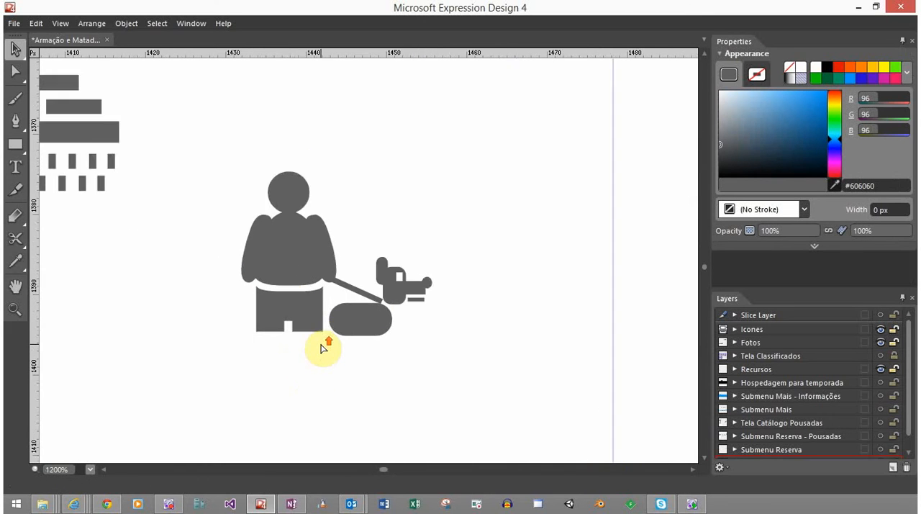
scroll(322, 349, down, 2)
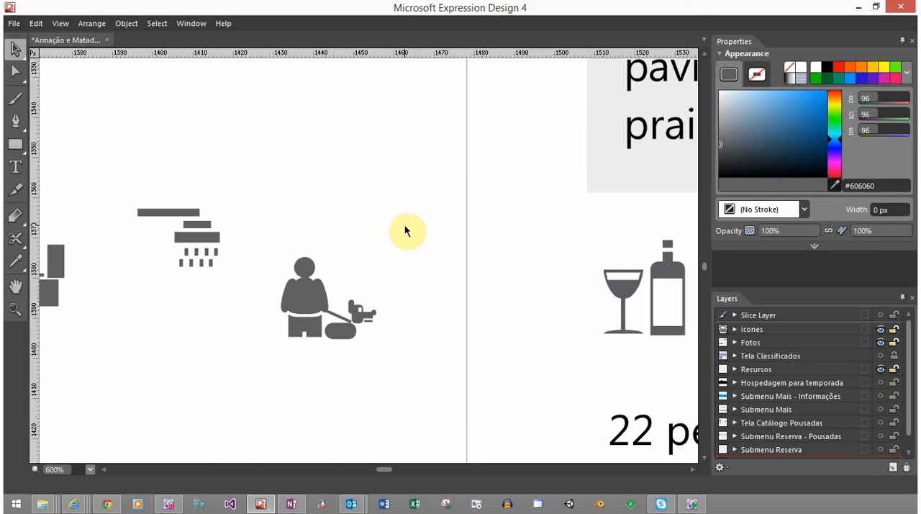
key(space)
drag(276, 247, 451, 246)
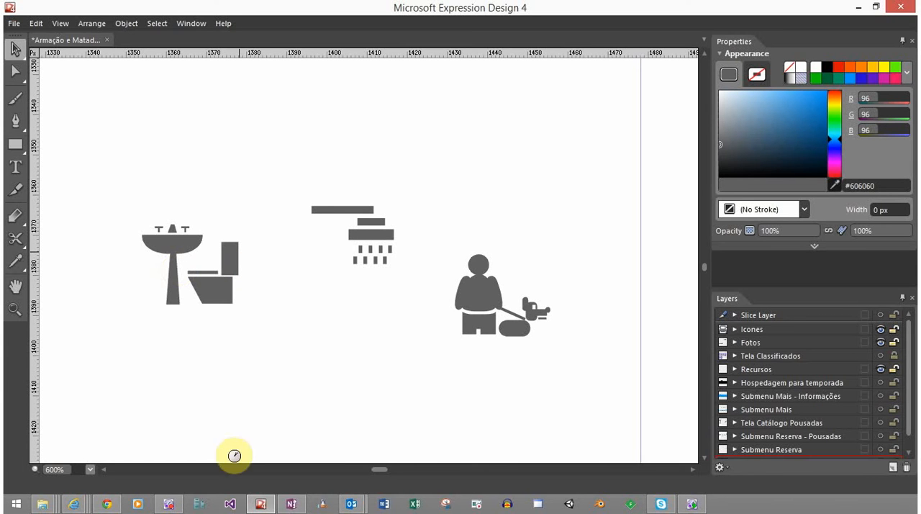
Switch to the OneNote icon list, review the "Acomodação reservada" entry, and return to the Expression Design drawing
click(290, 507)
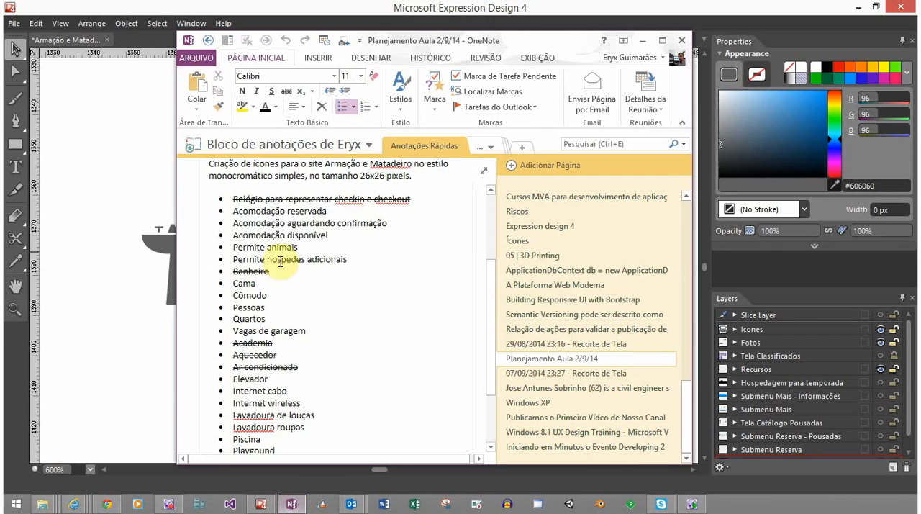
drag(231, 212, 333, 211)
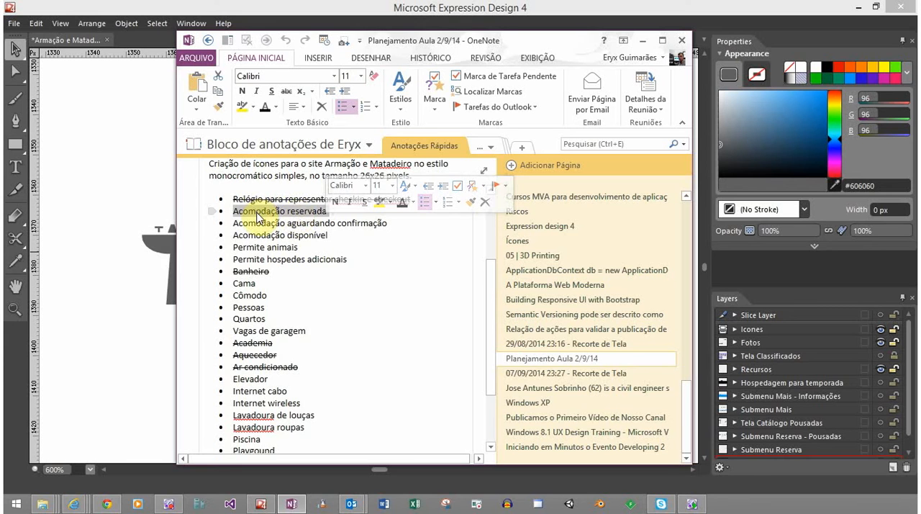
click(257, 214)
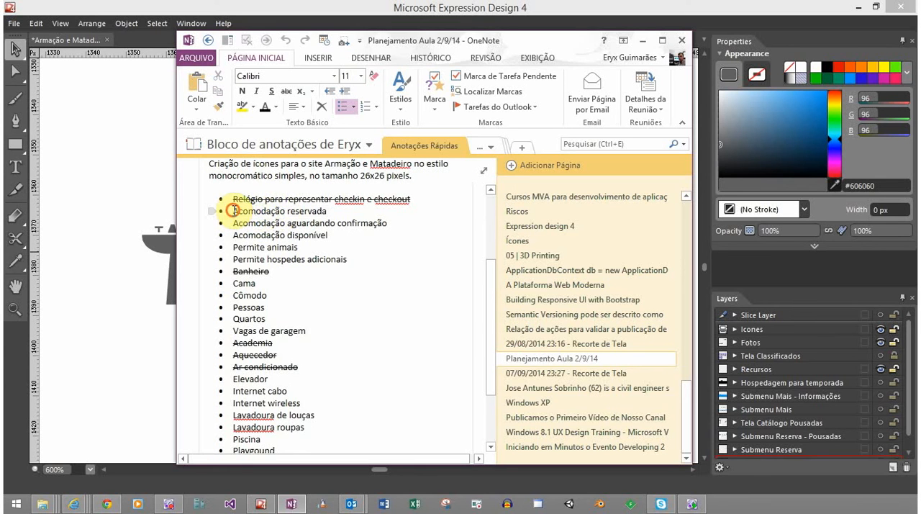
drag(234, 211, 315, 215)
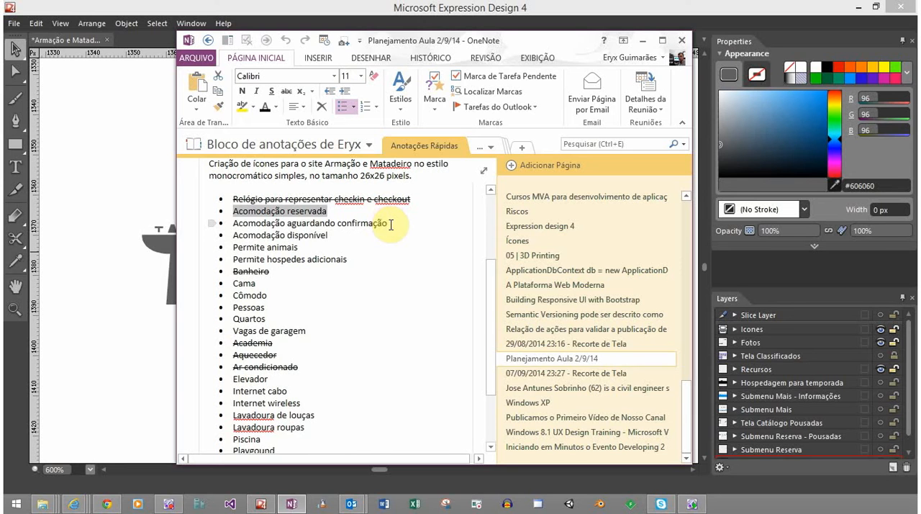
double_click(311, 213)
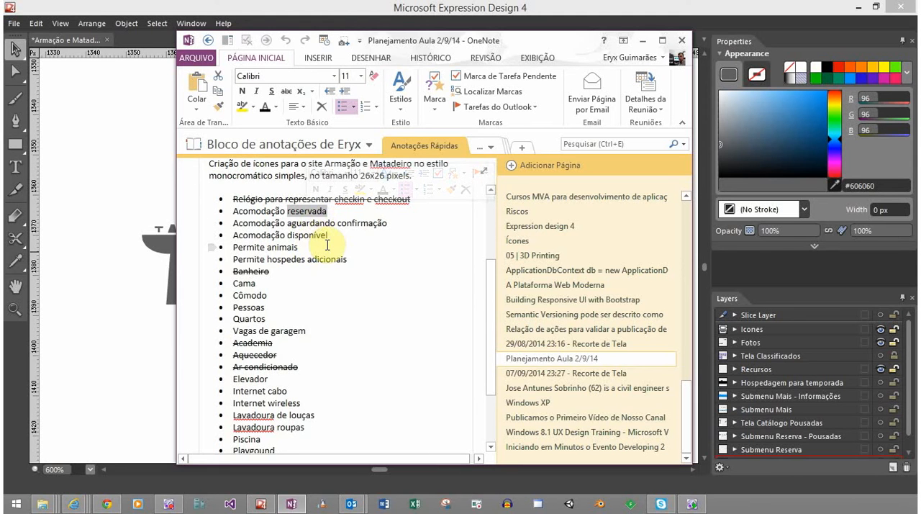
click(141, 147)
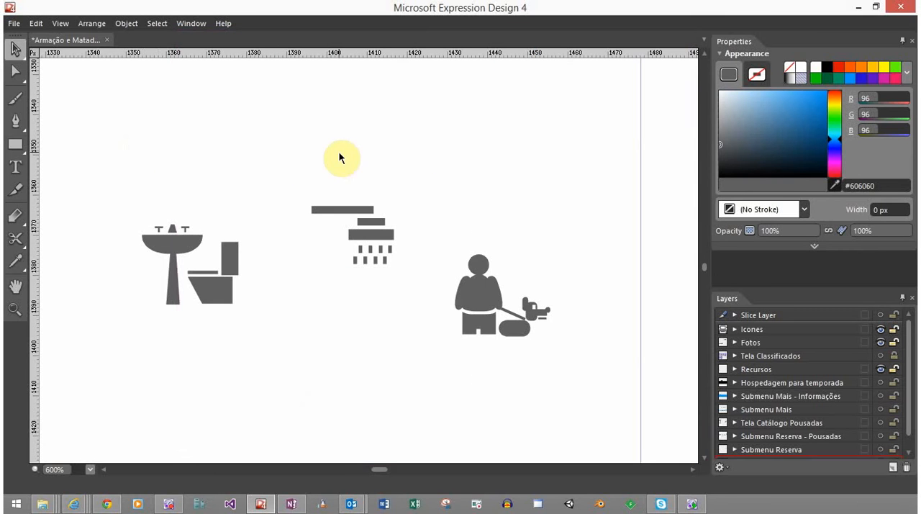
Draw a small grey rectangle about 9.5 by 2.3 px in the empty area above the person-walking-a-dog icon
drag(369, 148, 264, 222)
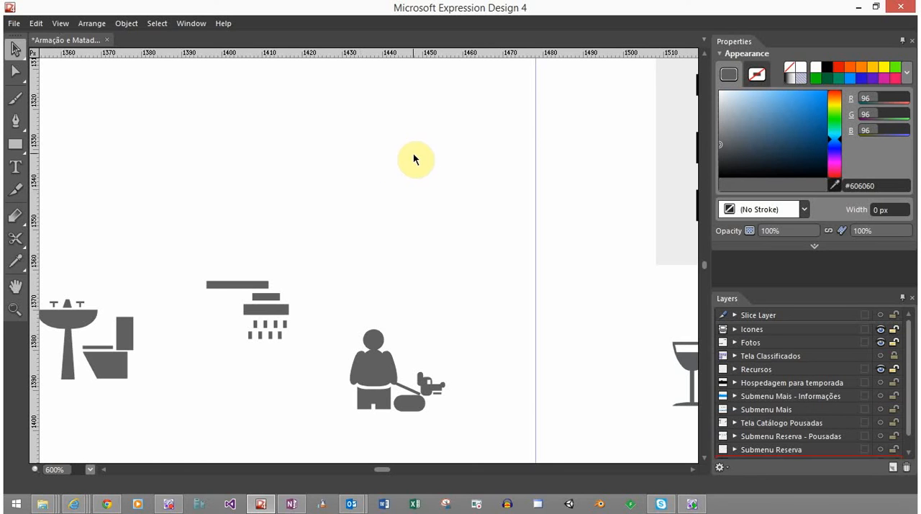
click(19, 146)
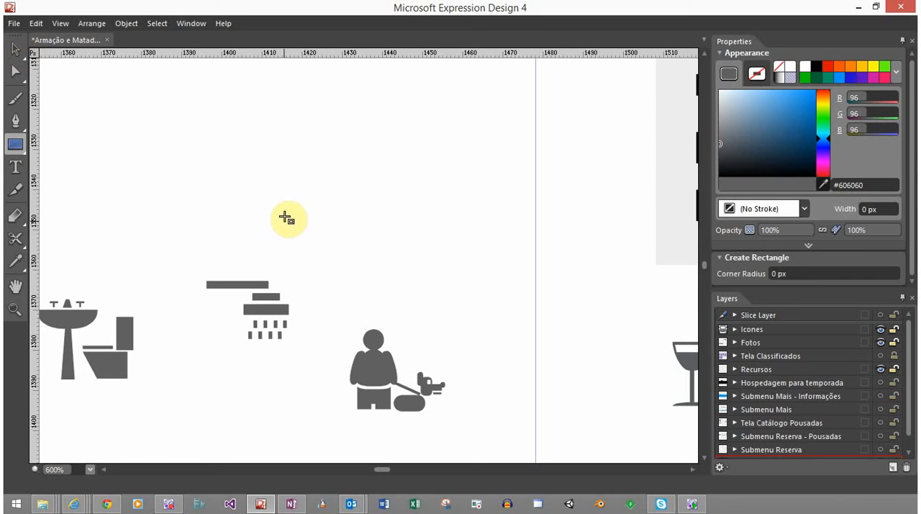
drag(341, 182, 380, 193)
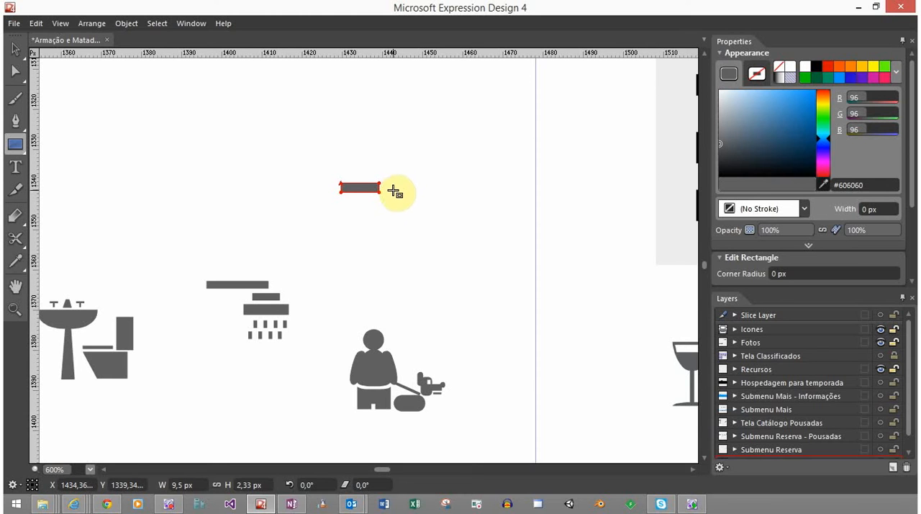
key(b)
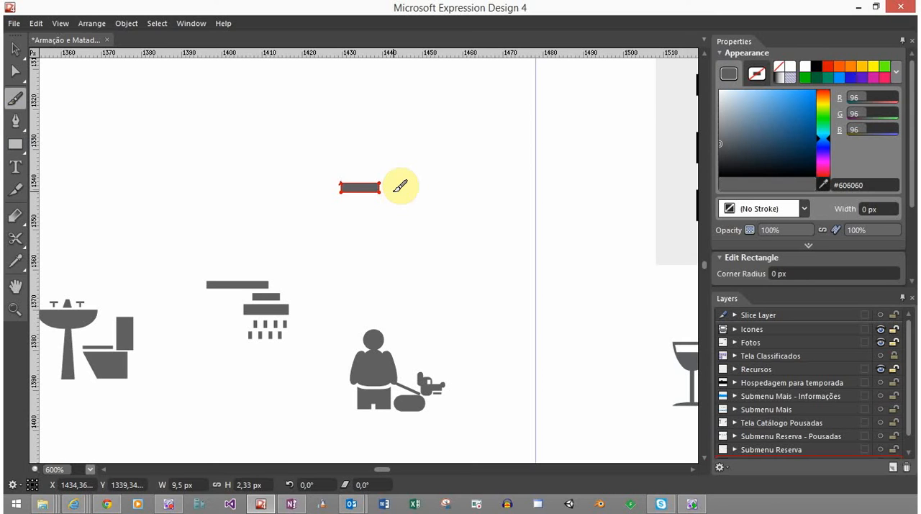
Set the new rectangle's width to 10 px and its height to 2 px
key(v)
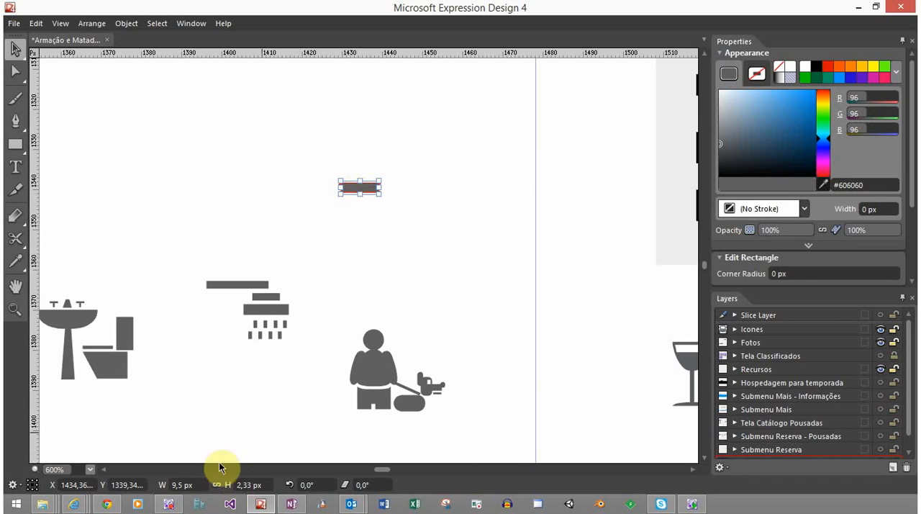
click(195, 484)
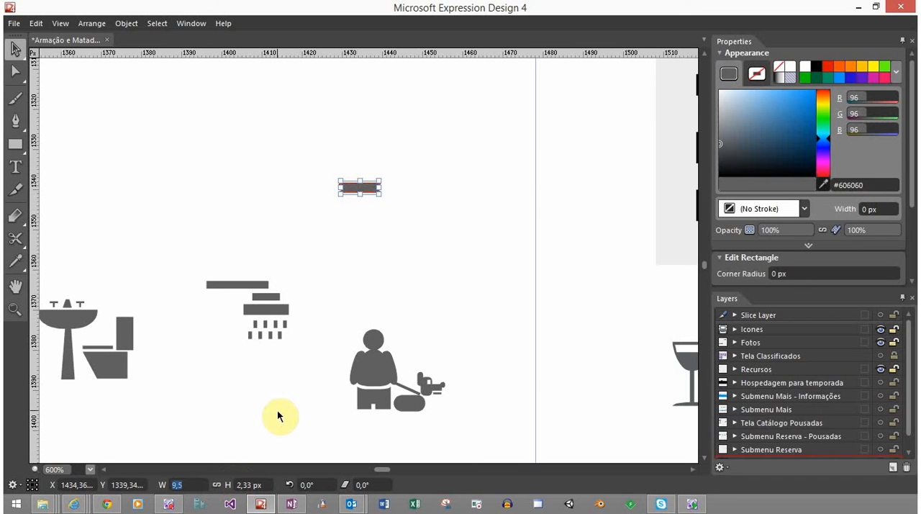
text(10)
key(Tab)
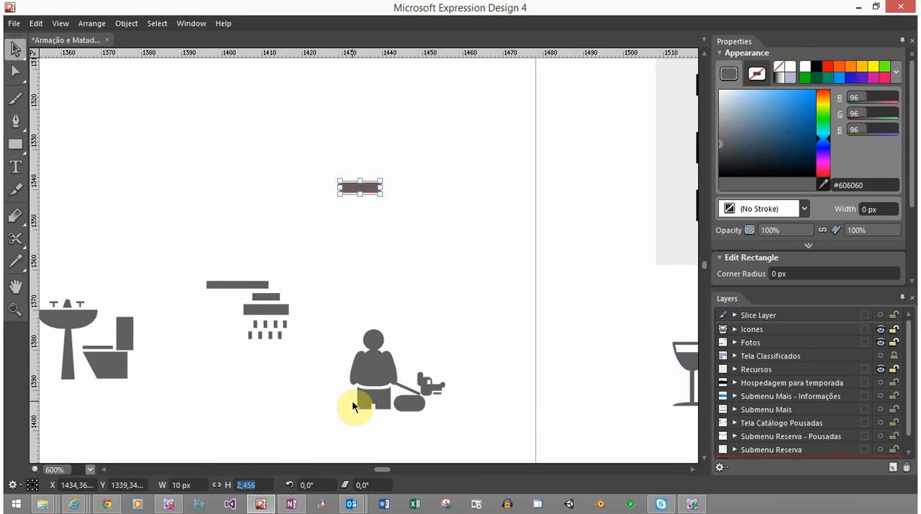
text(3)
key(Return)
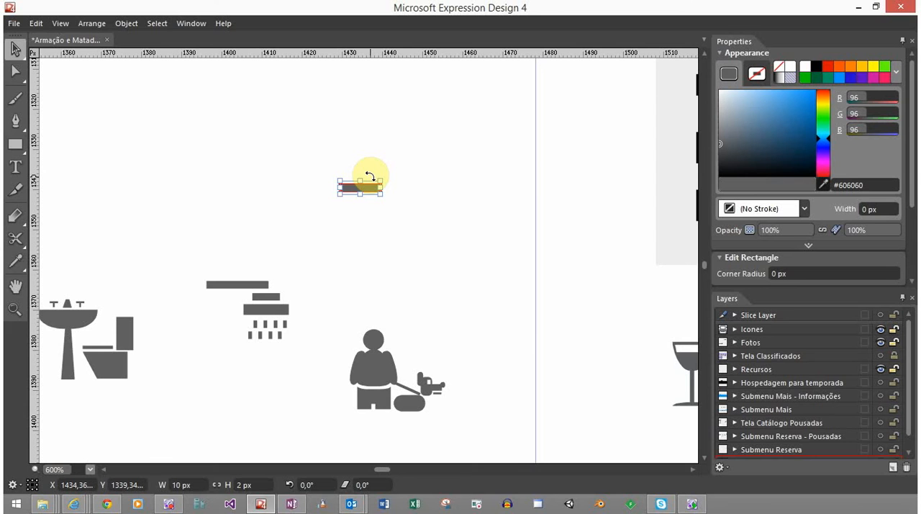
Shift the rectangle slightly downward and rotate it to 90° so it stands as a vertical bar
scroll(360, 185, down, 2)
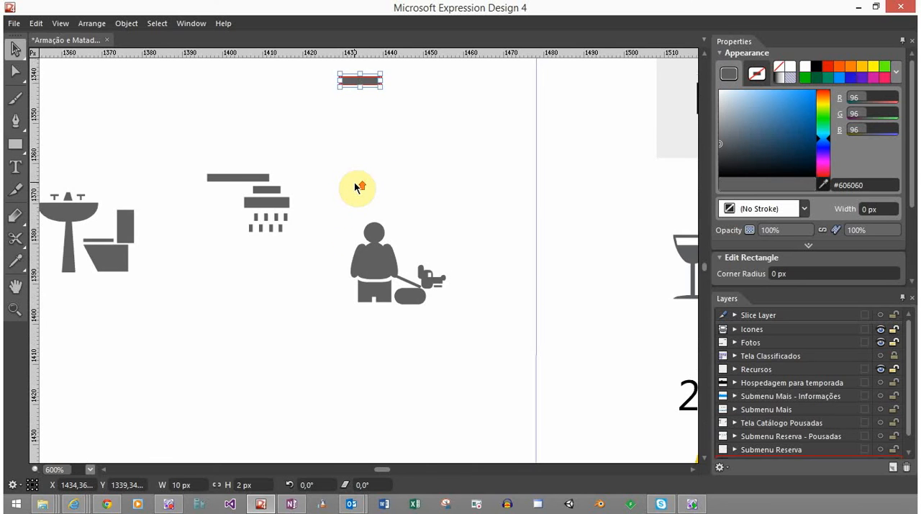
scroll(360, 185, up, 3)
scroll(353, 194, down, 2)
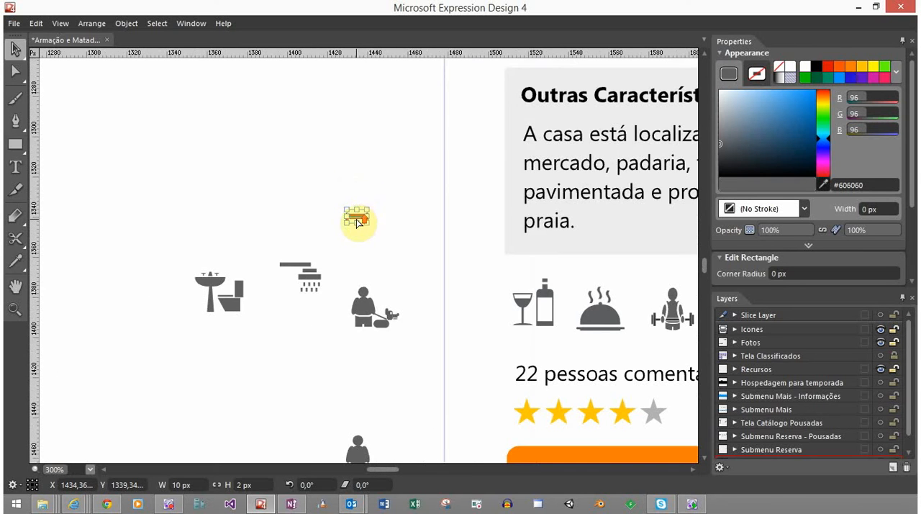
scroll(356, 222, up, 5)
scroll(367, 191, down, 1)
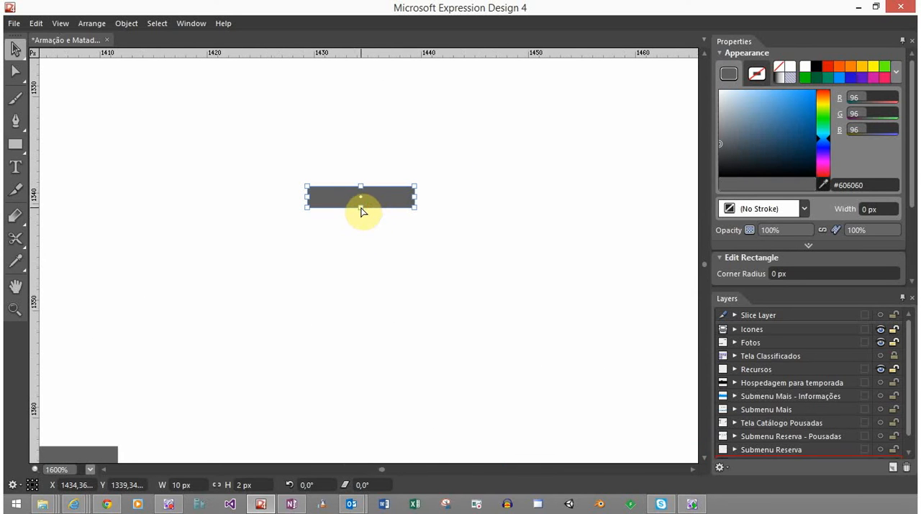
drag(385, 194, 383, 204)
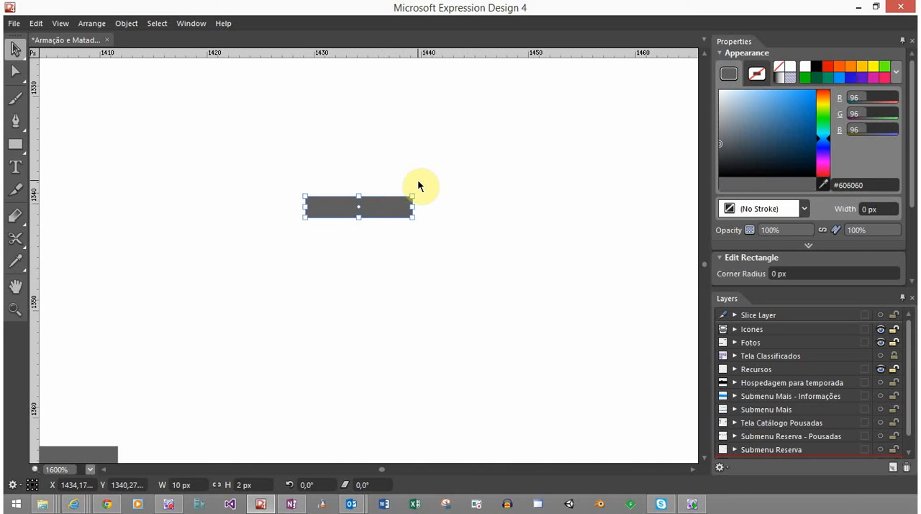
drag(415, 185, 407, 183)
drag(408, 181, 334, 155)
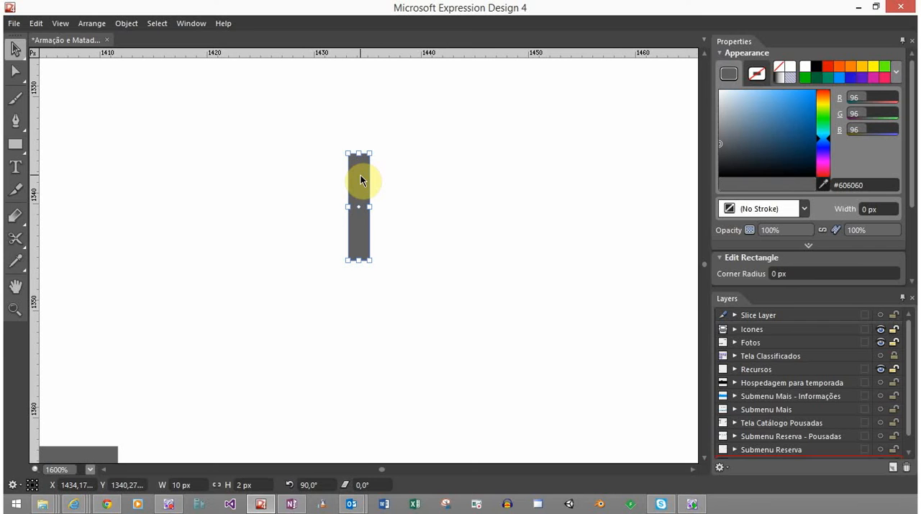
Duplicate the vertical bar to its left and rotate the copy to 45°
drag(361, 175, 321, 178)
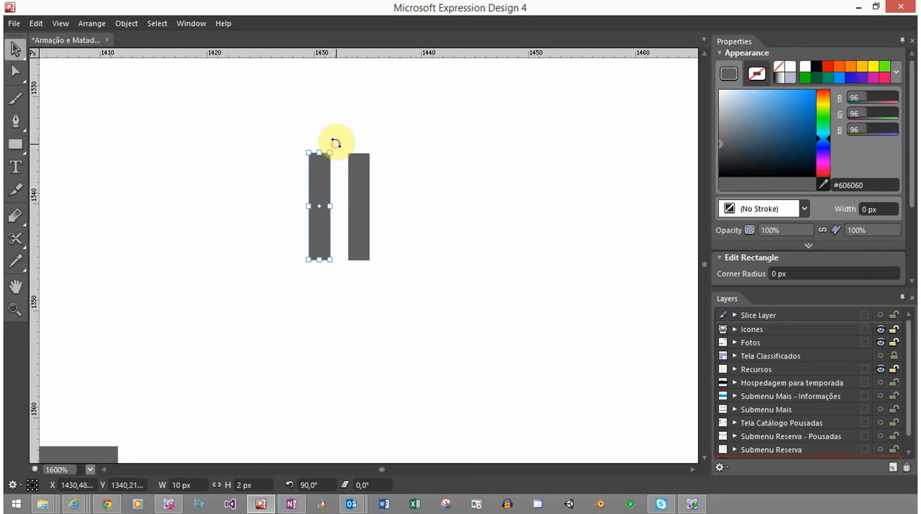
drag(334, 143, 369, 181)
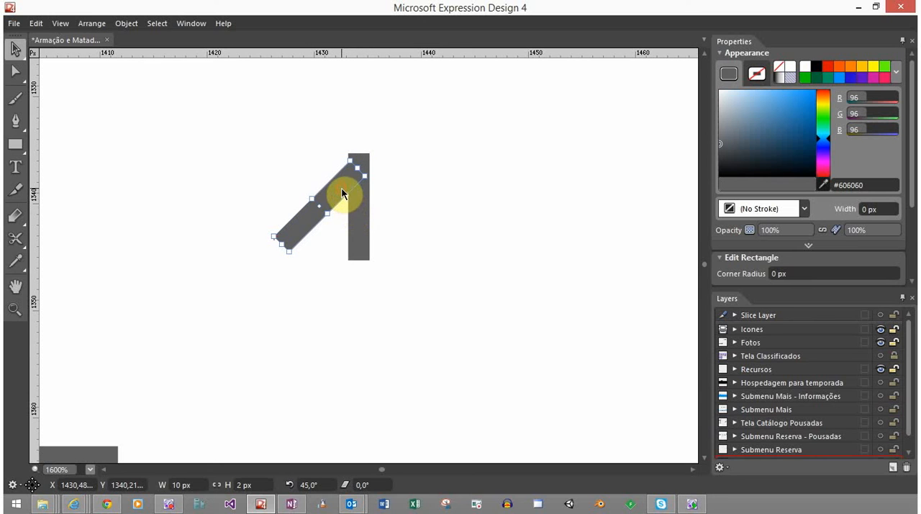
Position the diagonal bar across the upper end of the vertical bar, fine-tuning it until the edges meet
drag(343, 193, 368, 140)
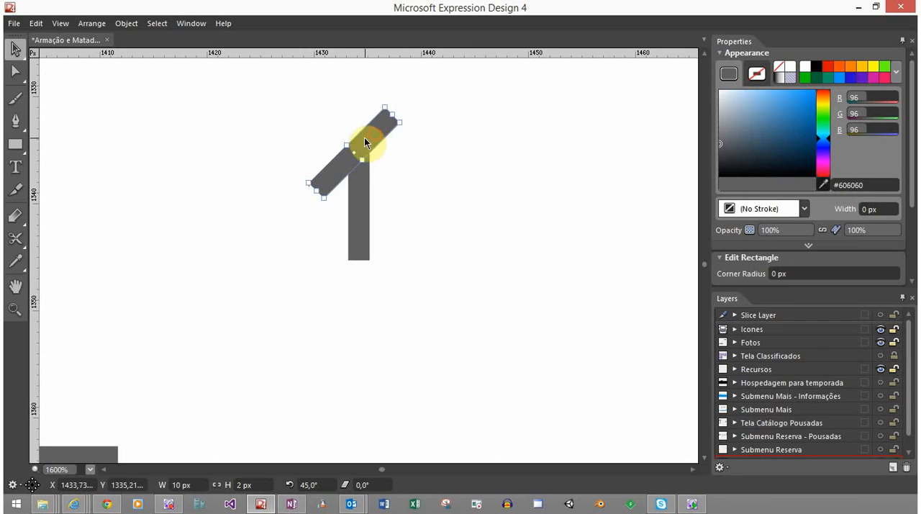
scroll(366, 142, up, 3)
scroll(365, 142, down, 1)
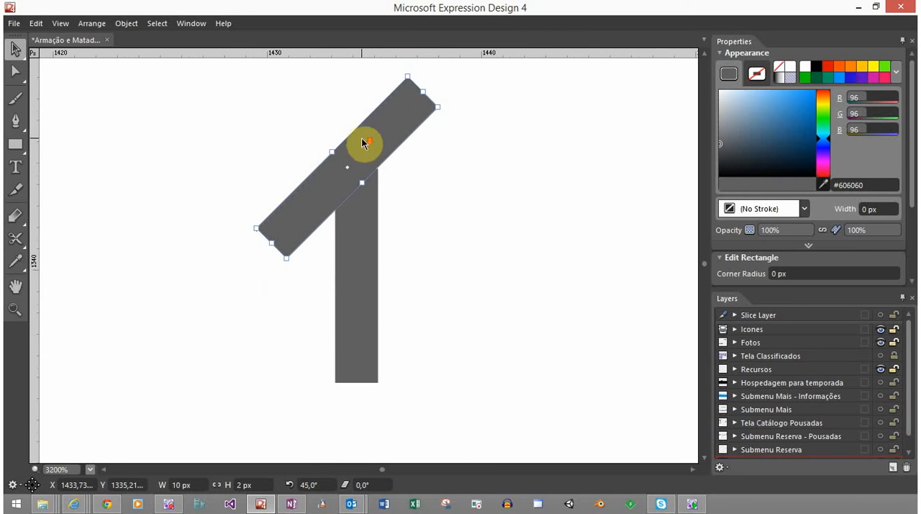
click(432, 200)
mouse_move(384, 148)
mouse_down()
mouse_move(370, 144)
mouse_move(379, 128)
mouse_move(384, 136)
mouse_up()
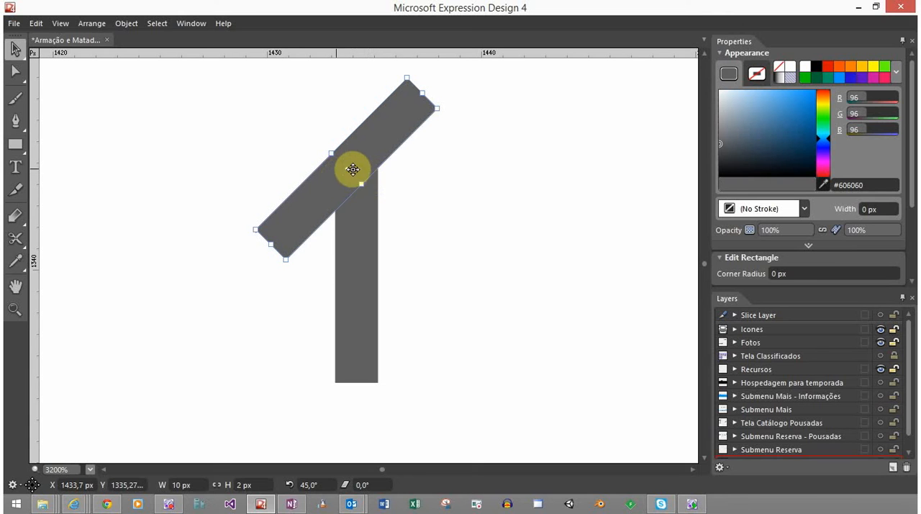
click(421, 184)
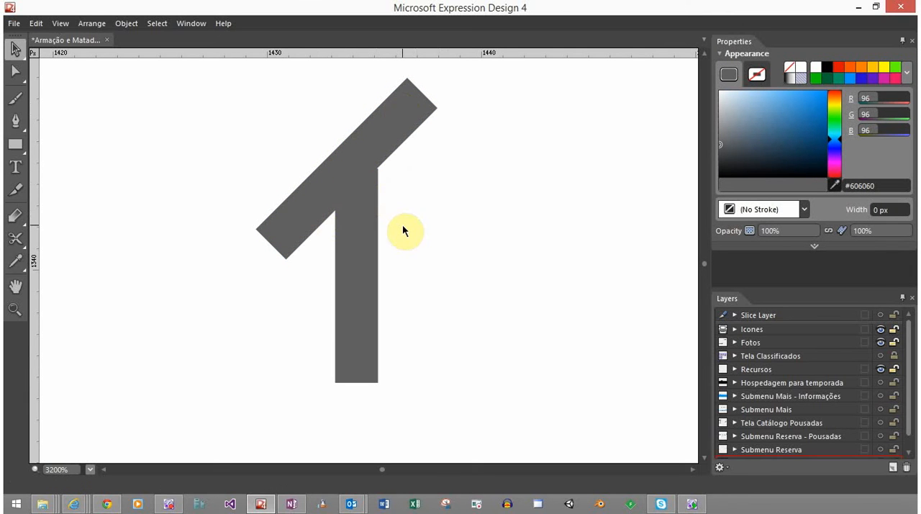
scroll(376, 252, down, 8)
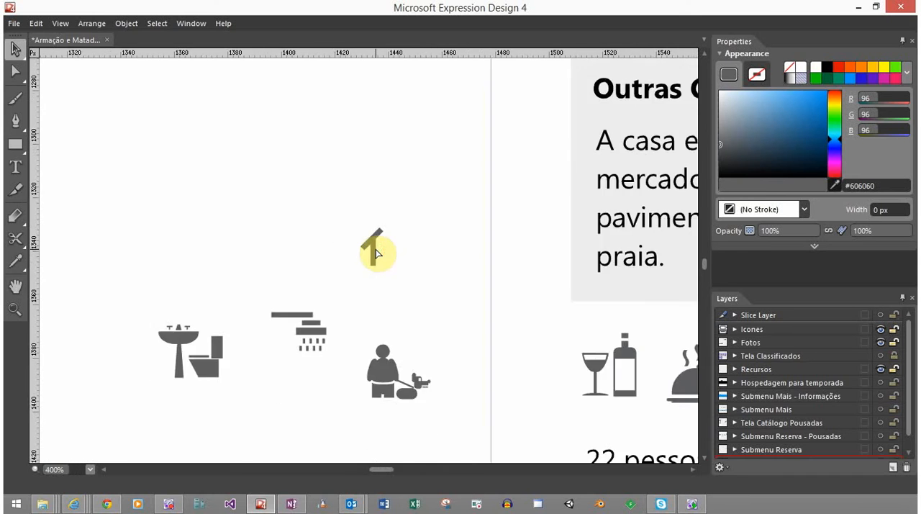
Draw a rectangle about 5.1 px wide and 3.8 px high beside the lower end of the vertical bar
scroll(401, 281, down, 3)
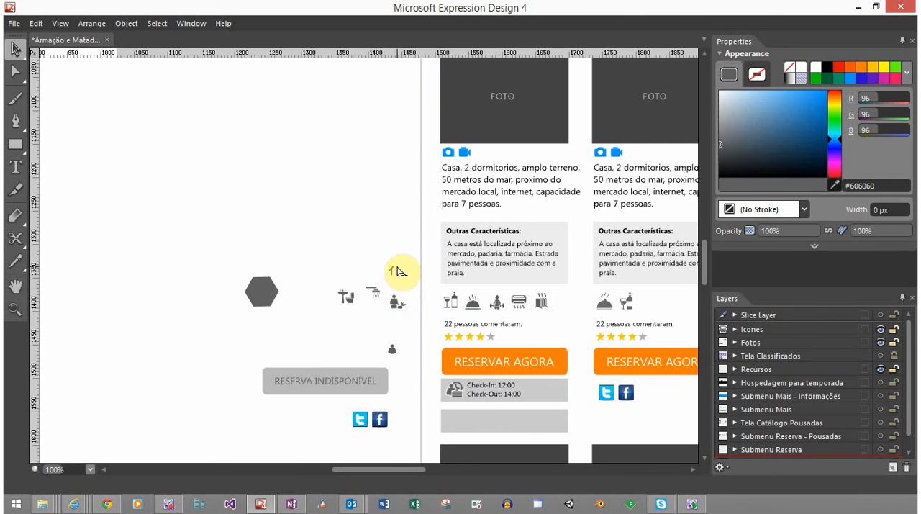
scroll(393, 274, up, 7)
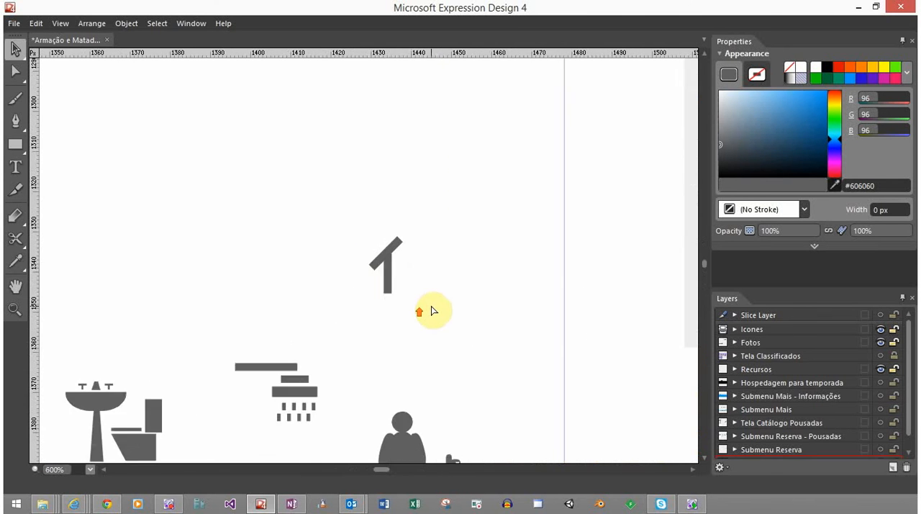
scroll(350, 218, up, 1)
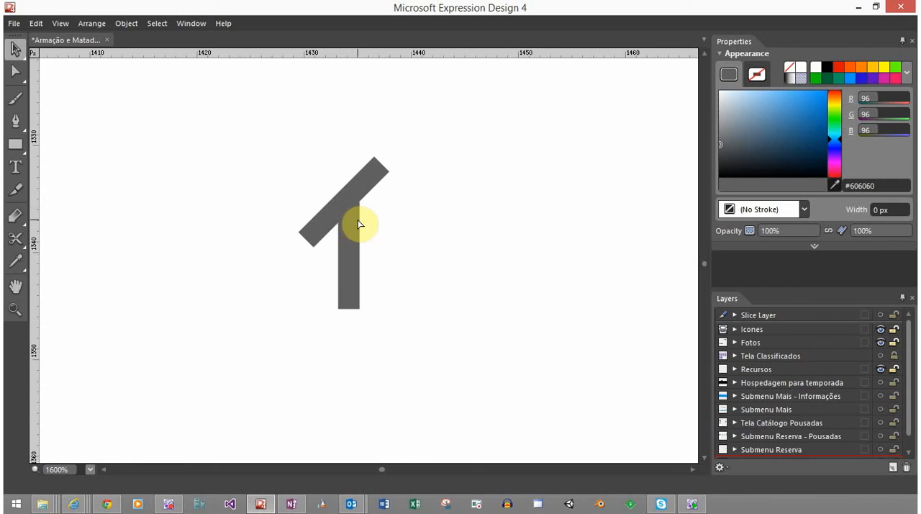
scroll(360, 225, up, 1)
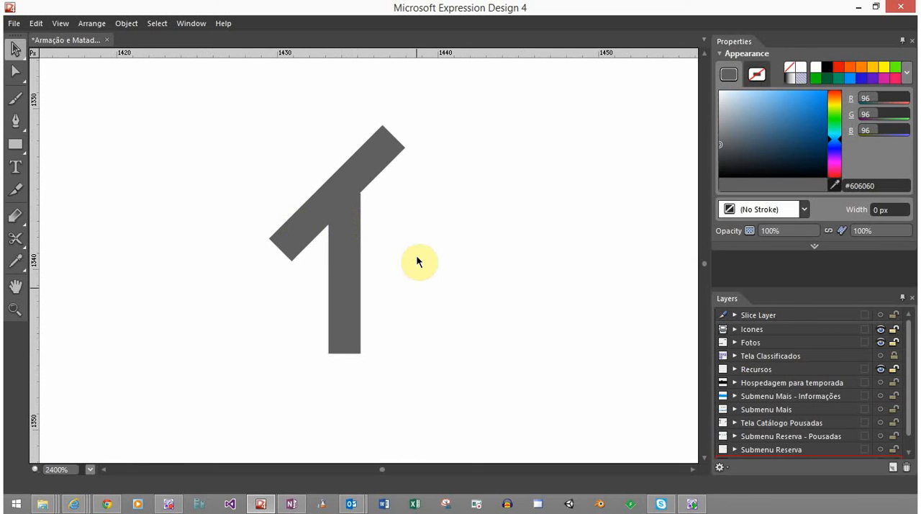
click(347, 330)
click(283, 241)
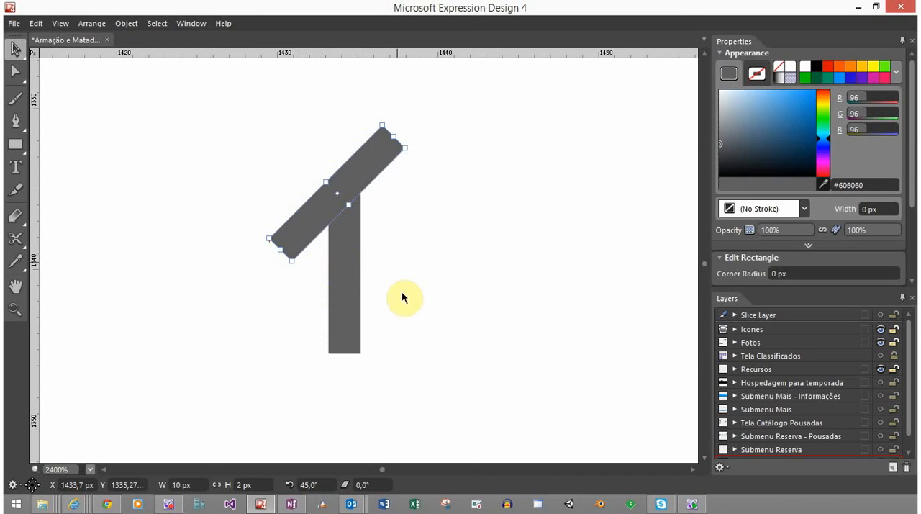
drag(451, 314, 374, 309)
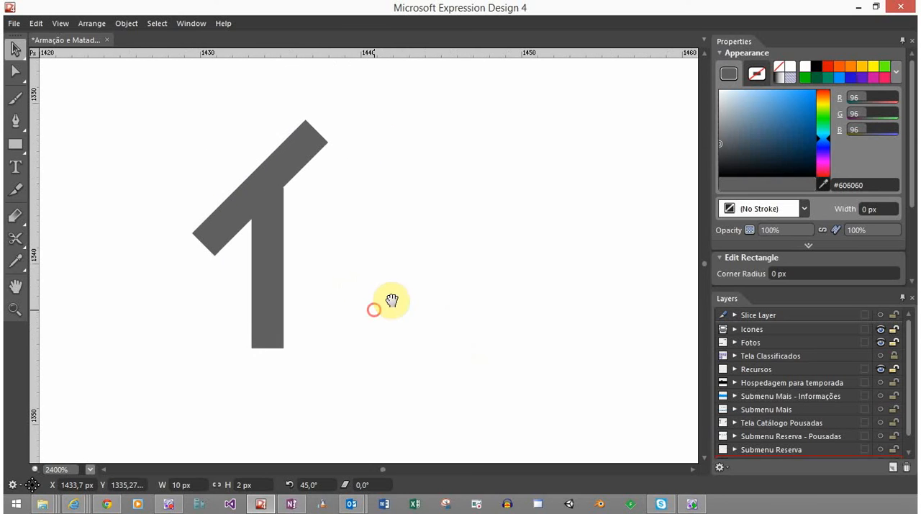
click(16, 146)
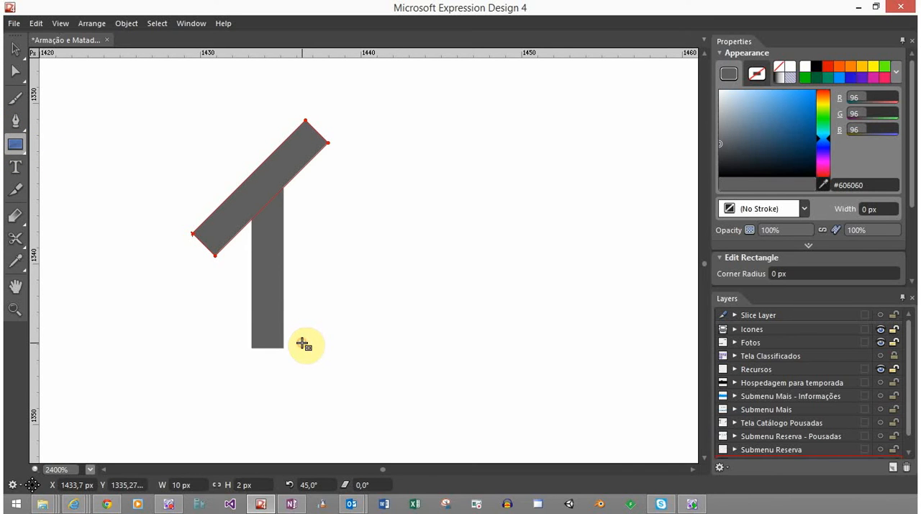
mouse_move(305, 320)
mouse_down()
mouse_move(310, 298)
mouse_move(336, 271)
mouse_move(369, 287)
mouse_move(385, 283)
mouse_up()
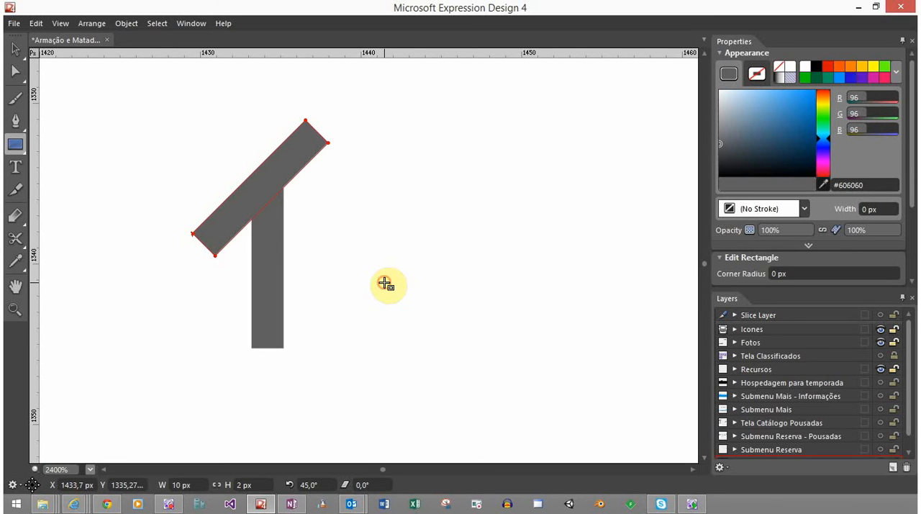
key(v)
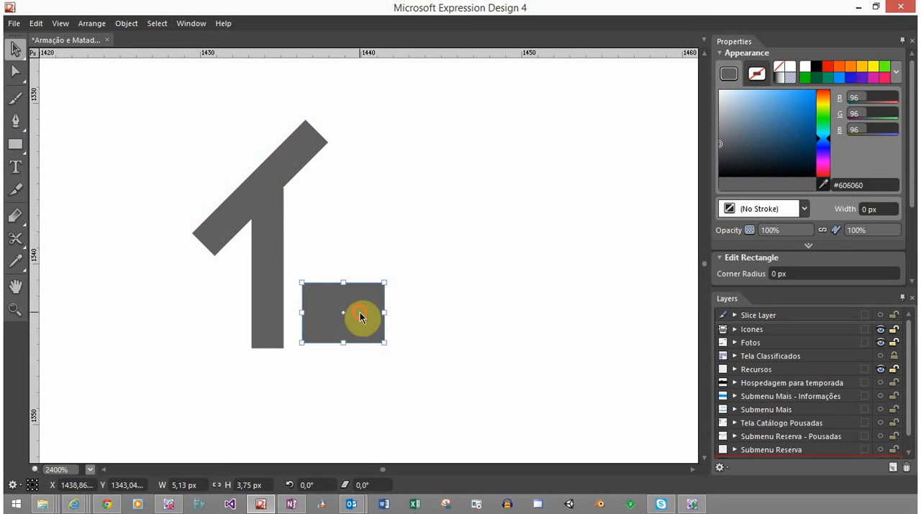
Move the new rectangle slightly away from the vertical bar and down, bringing its lower edge near the bar's foot
drag(360, 313, 360, 316)
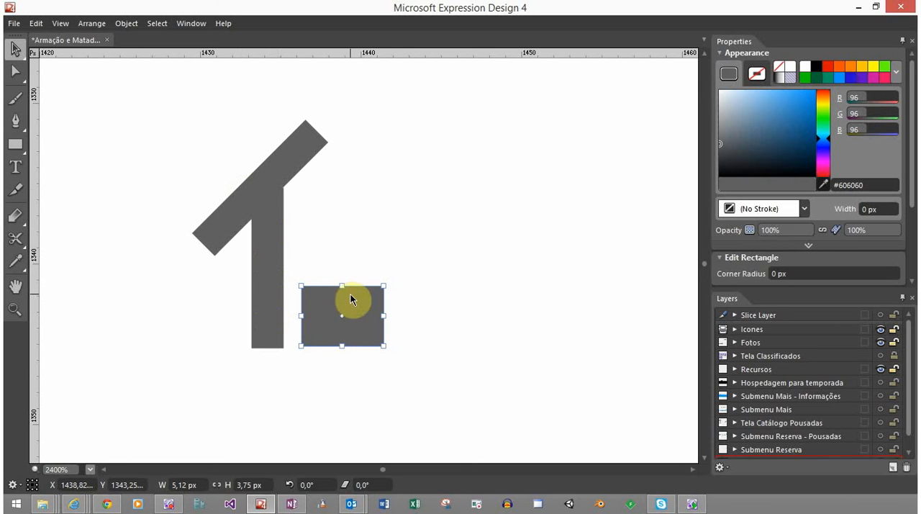
drag(351, 295, 359, 297)
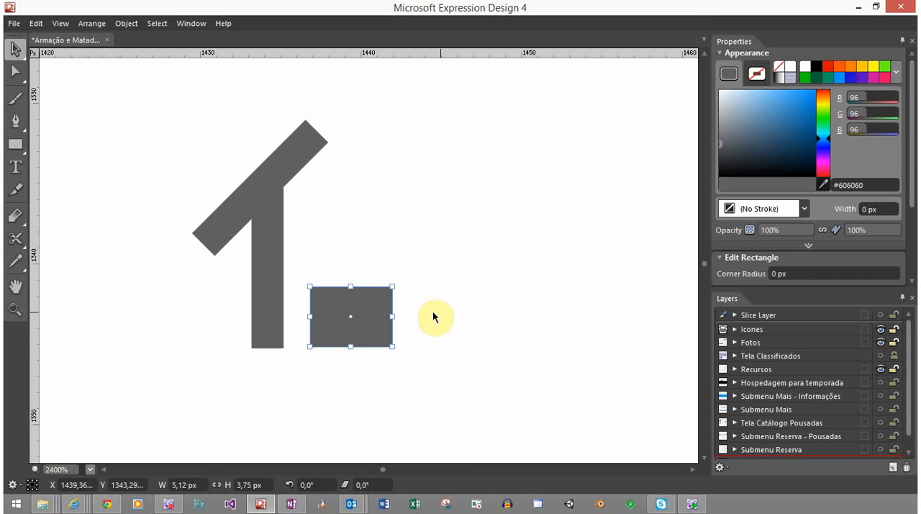
click(430, 273)
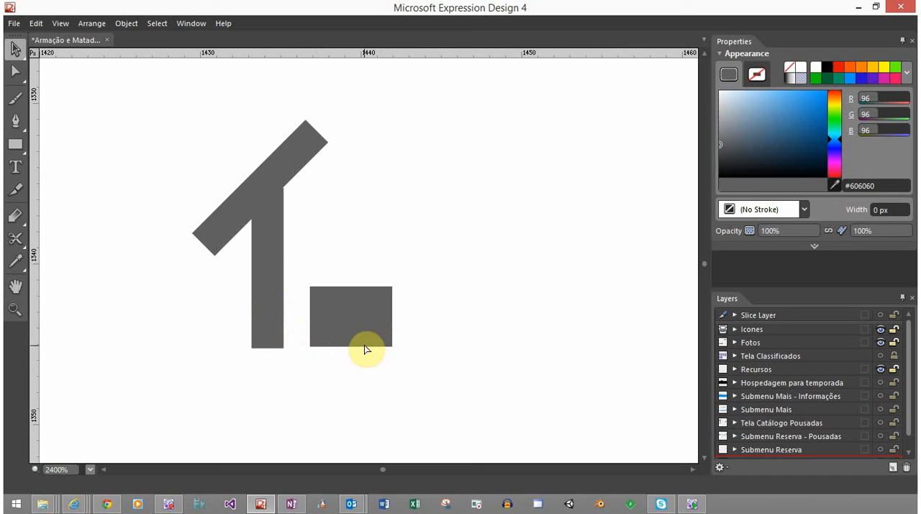
scroll(365, 349, up, 1)
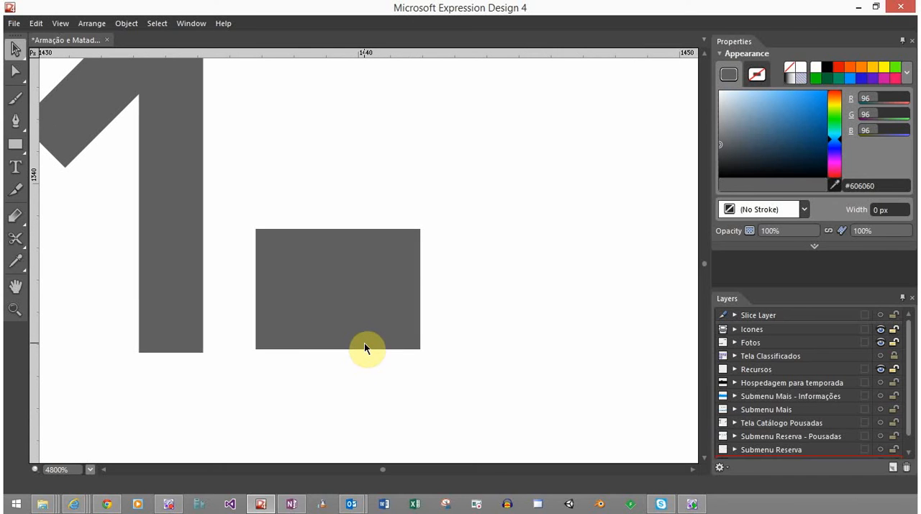
click(342, 286)
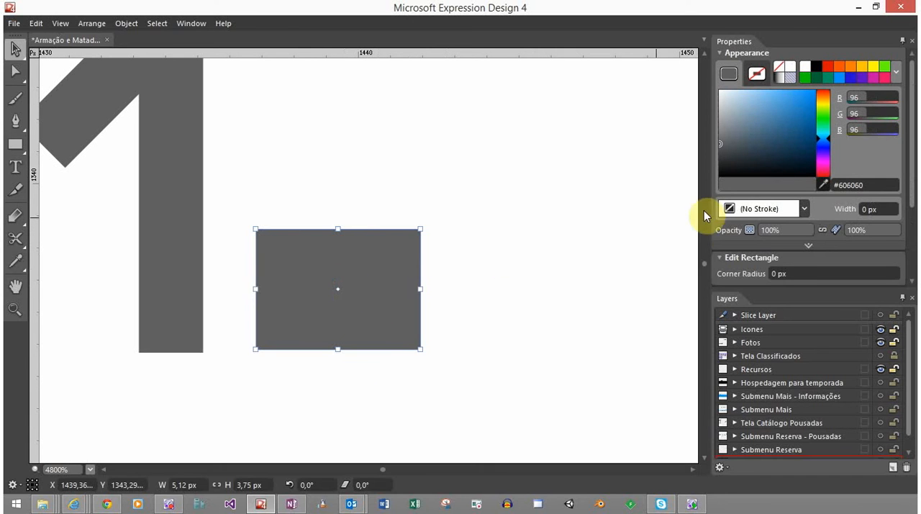
drag(809, 274, 814, 272)
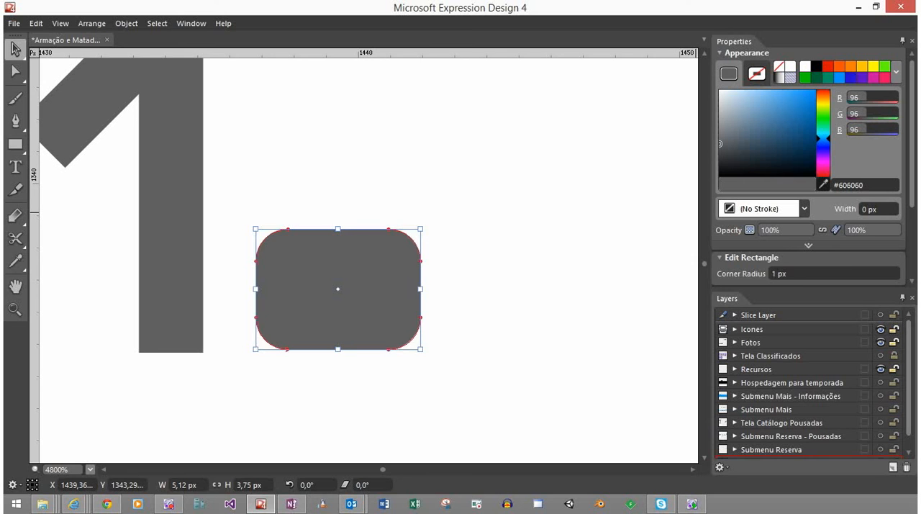
drag(814, 272, 808, 273)
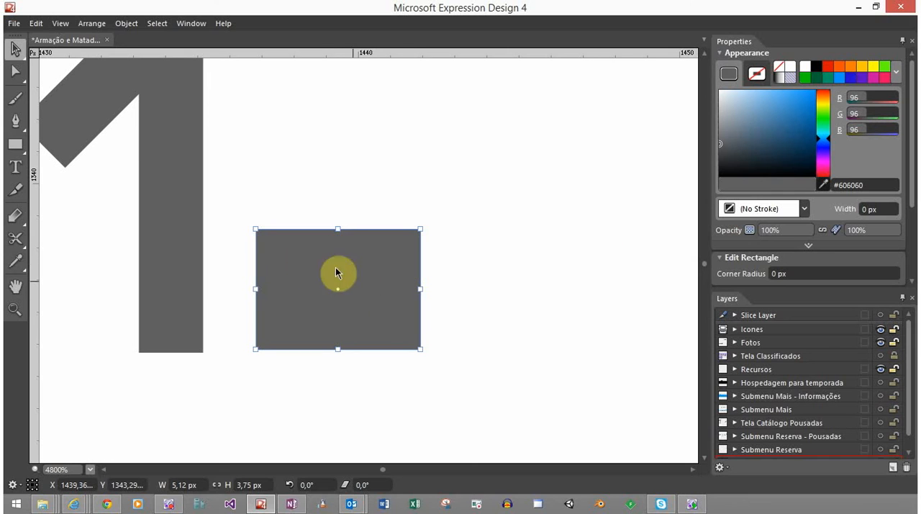
click(16, 146)
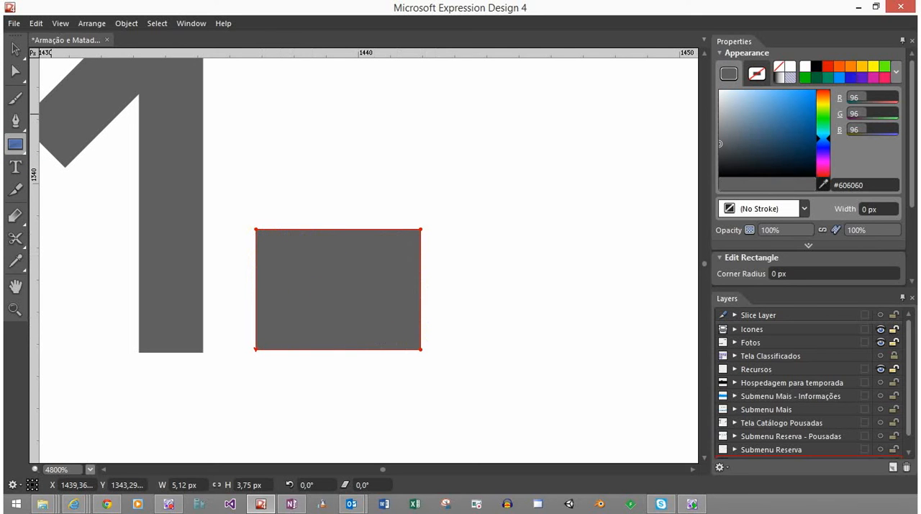
click(15, 48)
Set the rectangle's width to 6 px and its height to 4 px
click(325, 273)
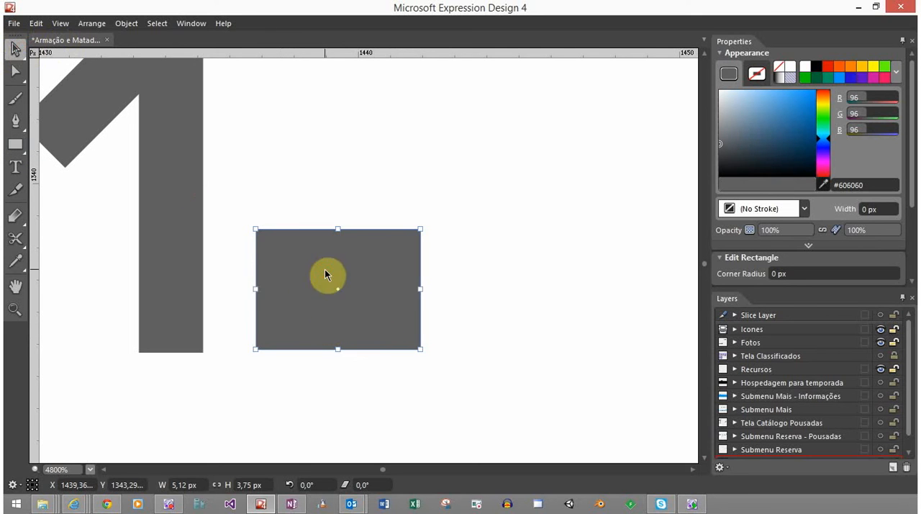
click(193, 485)
text(6)
key(Return)
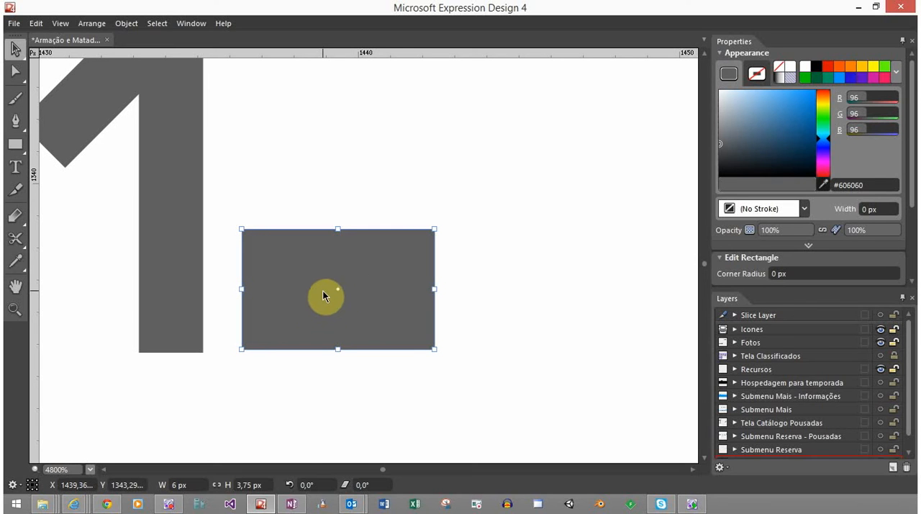
click(247, 485)
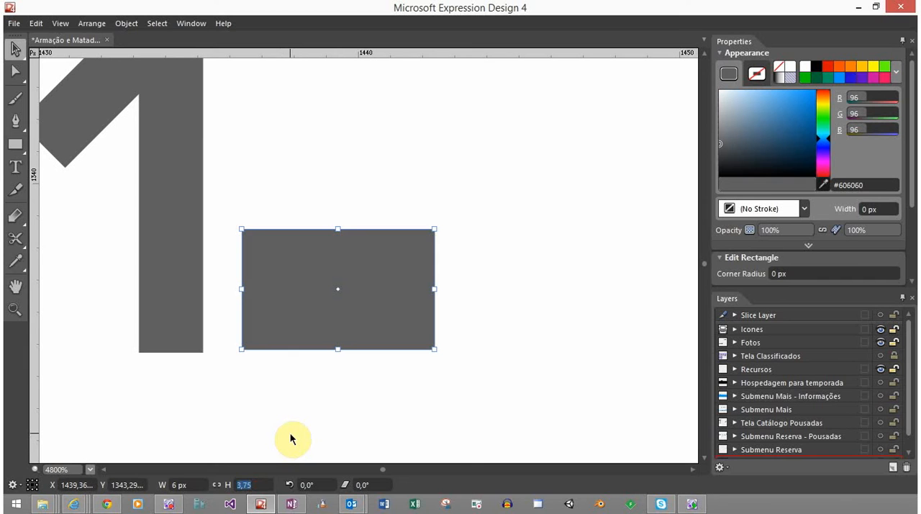
text(4)
key(Return)
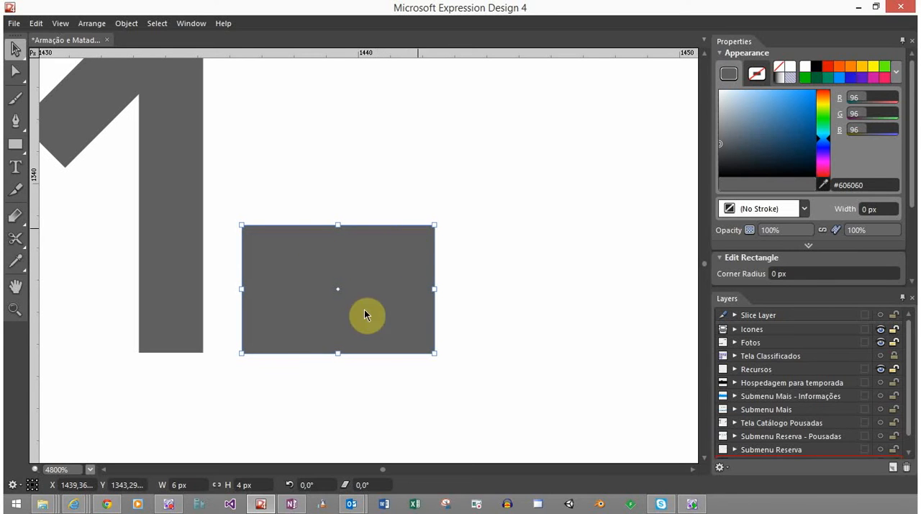
Duplicate the rectangle in place and resize the copy to 4 px wide and 1 px high
click(199, 485)
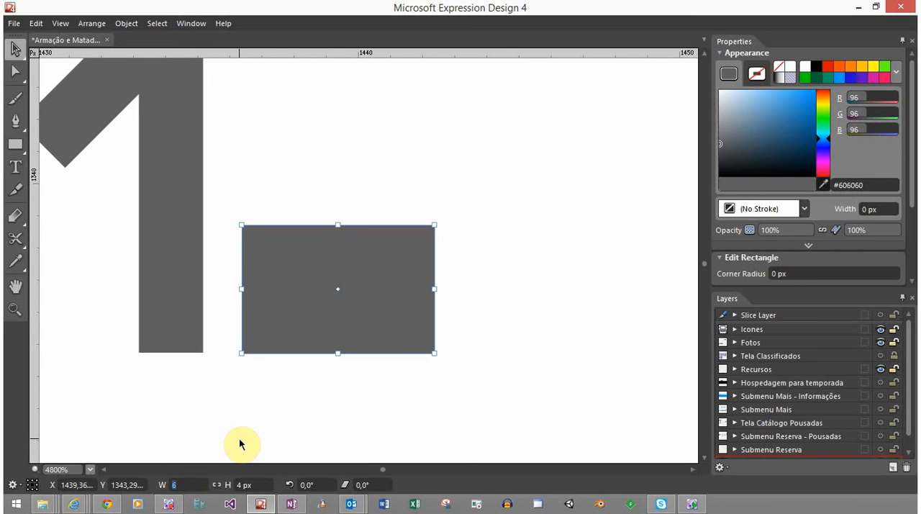
text(4)
key(Return)
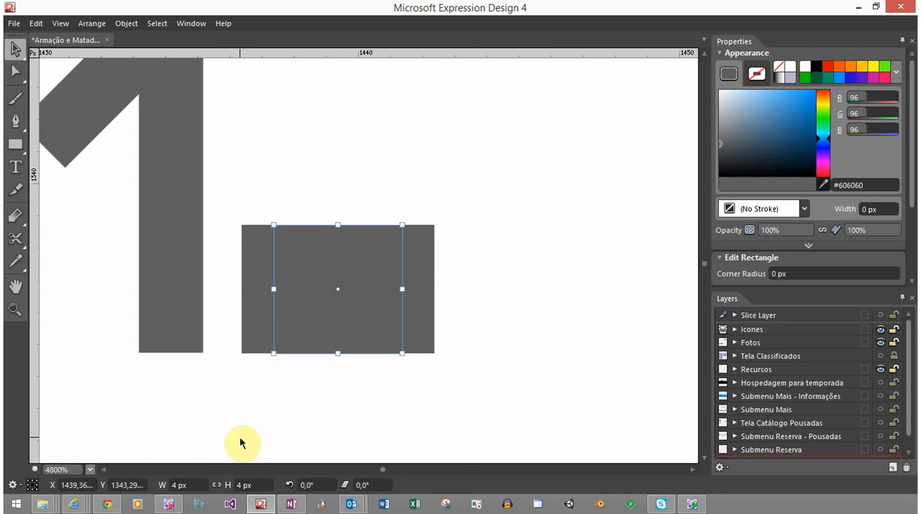
click(243, 484)
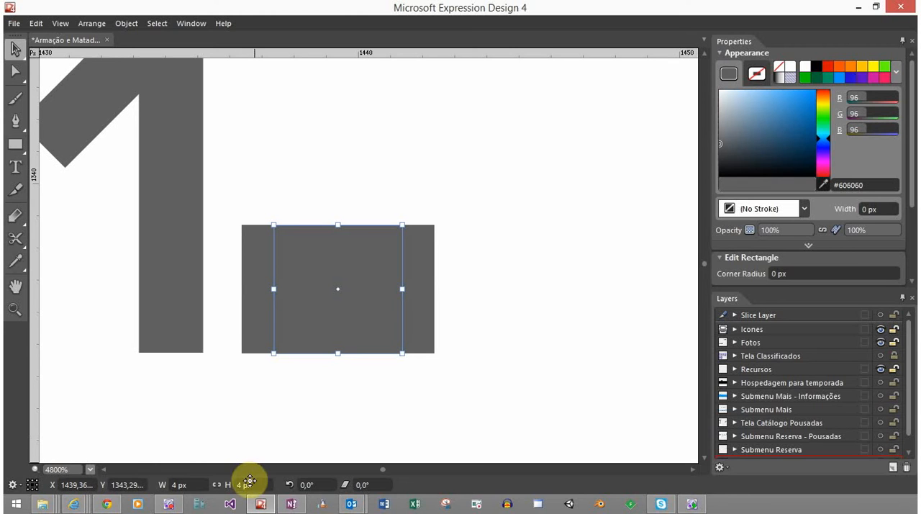
text(1)
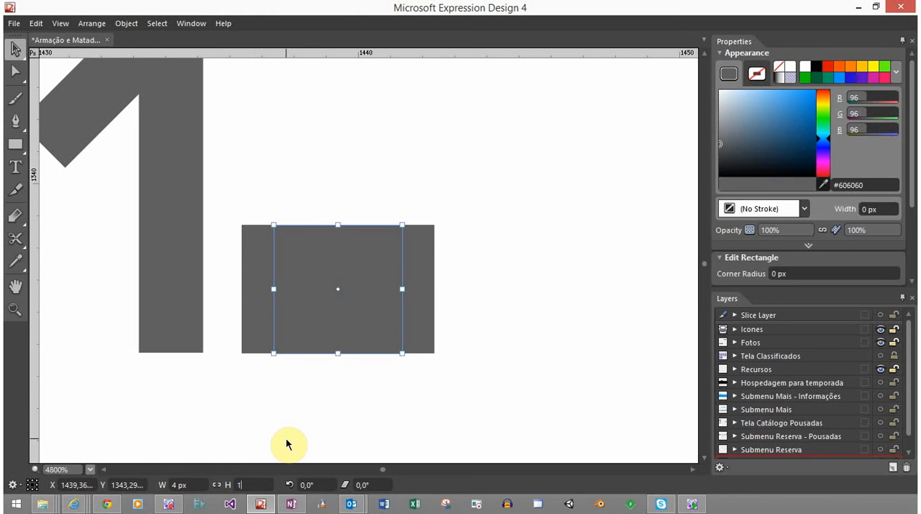
key(Return)
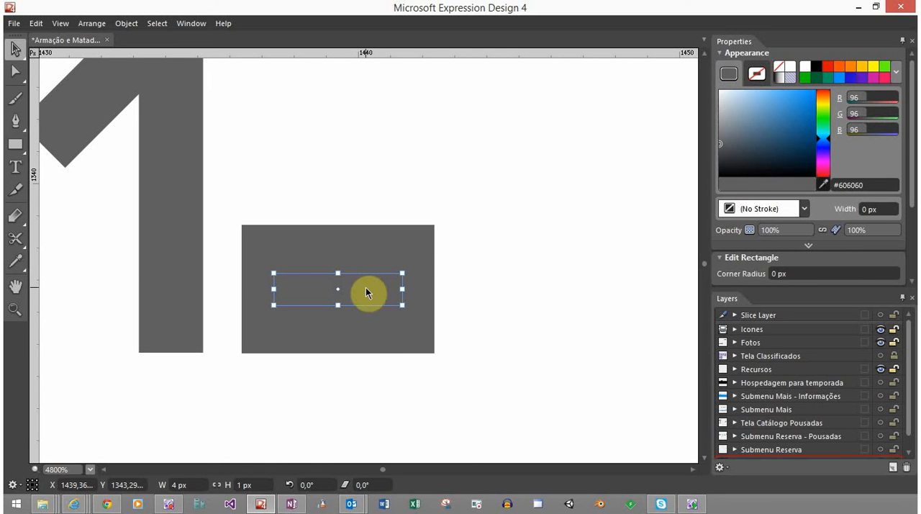
Move the small rectangle straight down, centred inside the larger one with their bottom edges aligned
drag(365, 288, 371, 335)
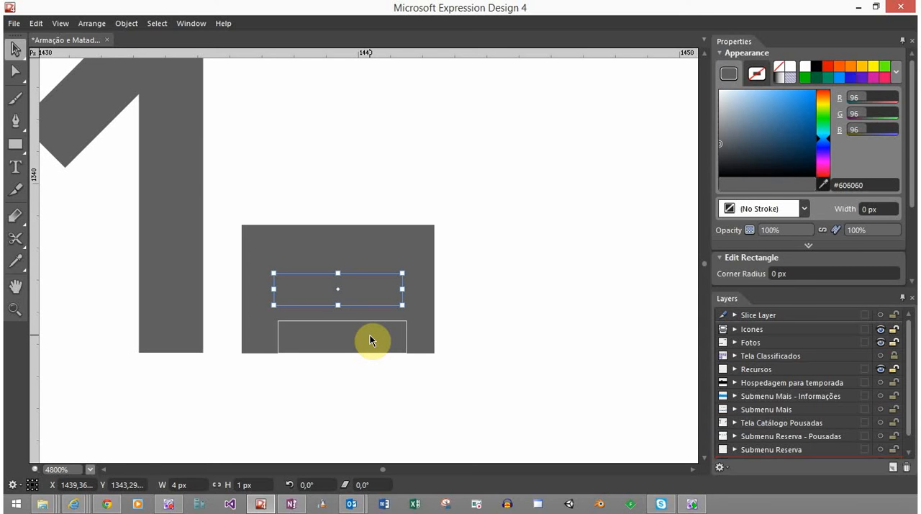
drag(370, 335, 369, 336)
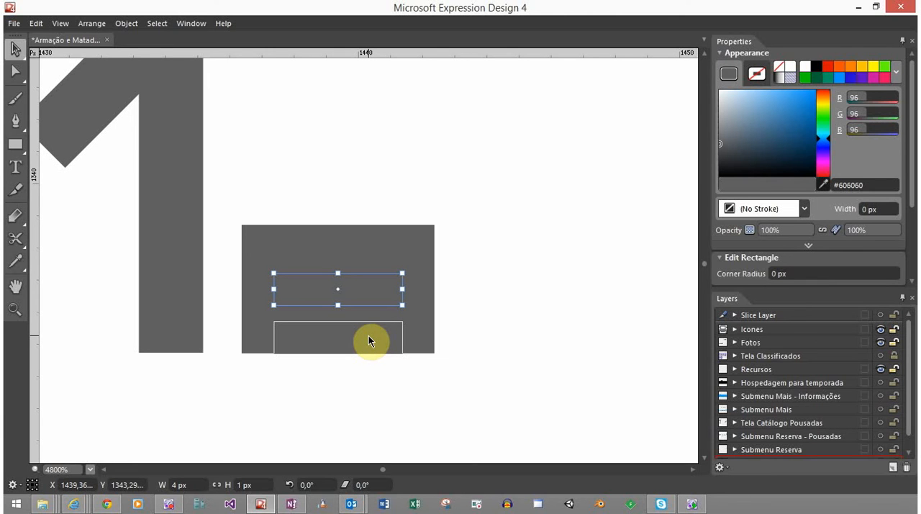
drag(368, 335, 370, 334)
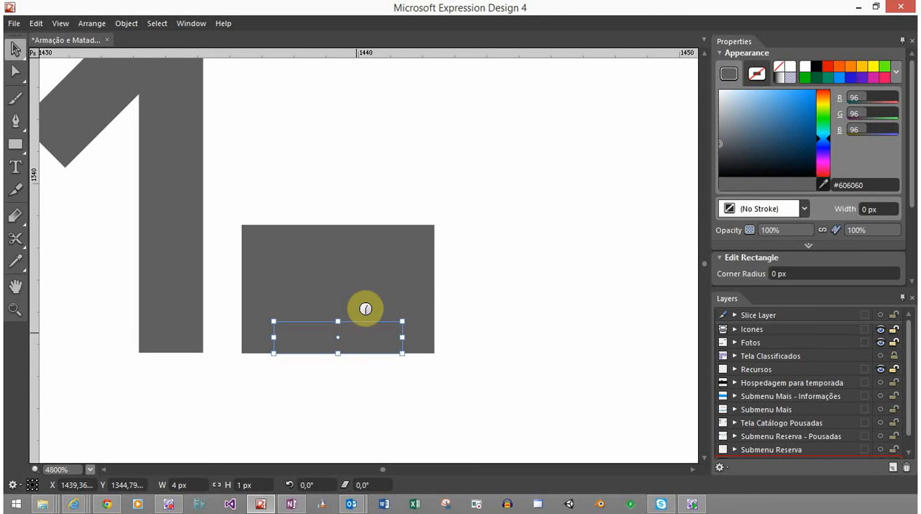
Cut the small rectangle out of the larger one with the Back Minus Front path operation, leaving two short legs
shift+click(358, 273)
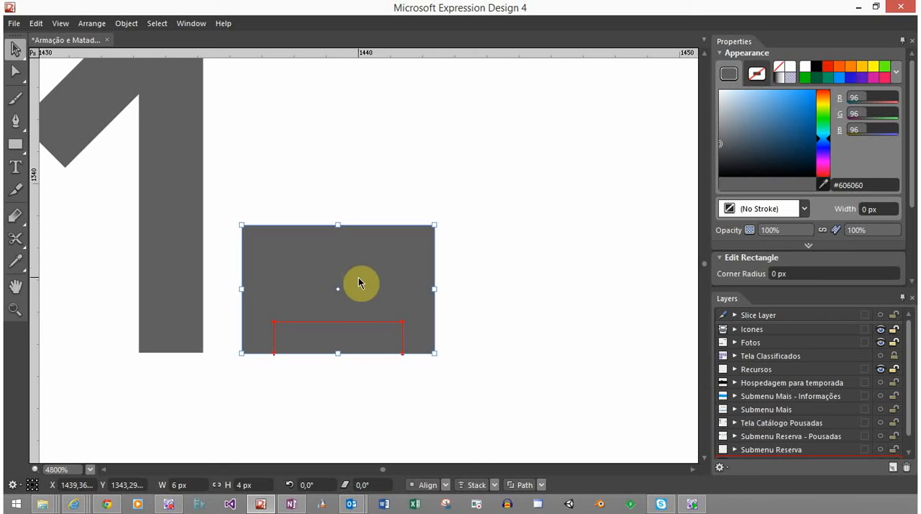
click(542, 486)
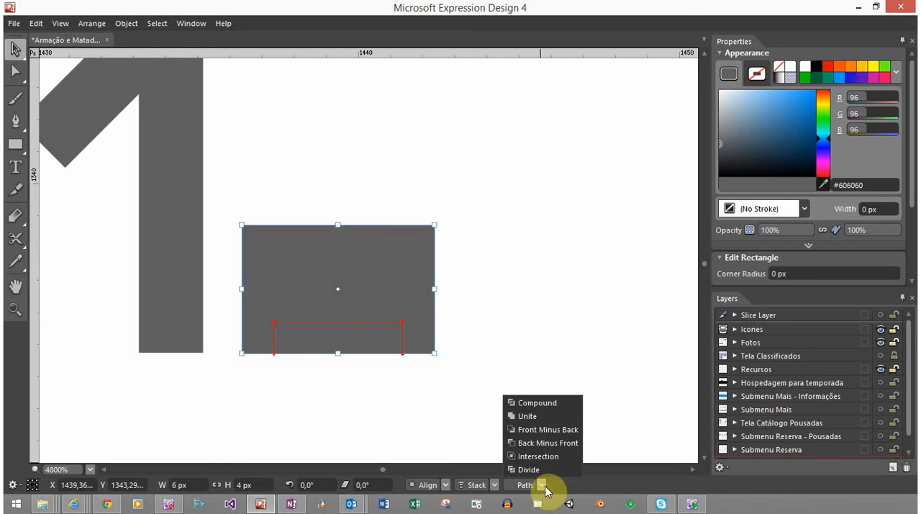
click(560, 445)
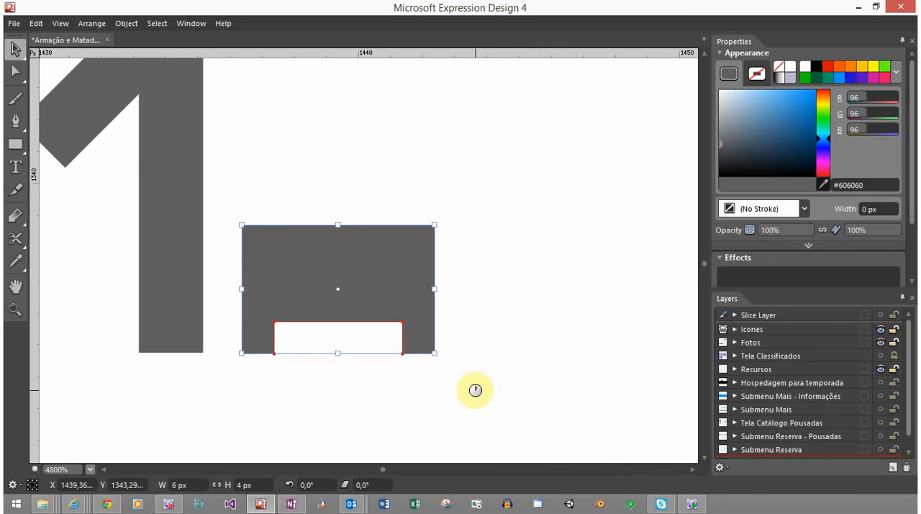
click(484, 418)
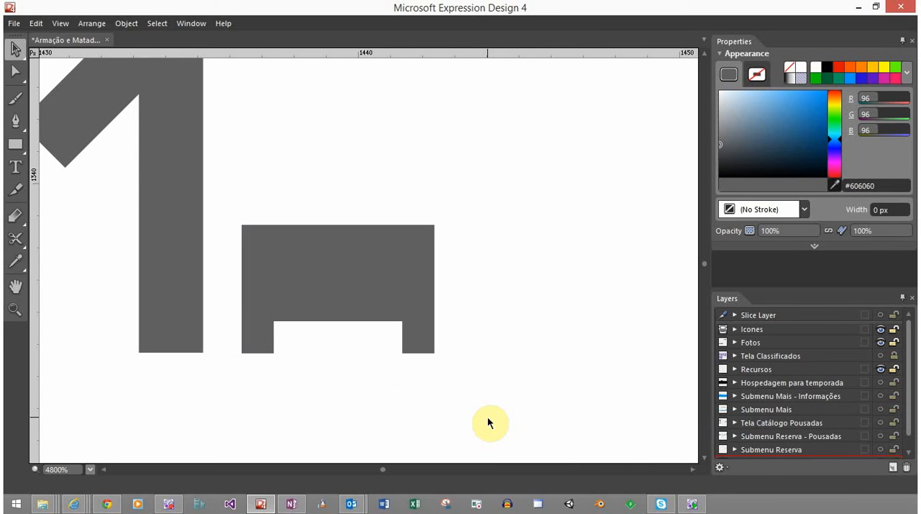
scroll(395, 401, down, 6)
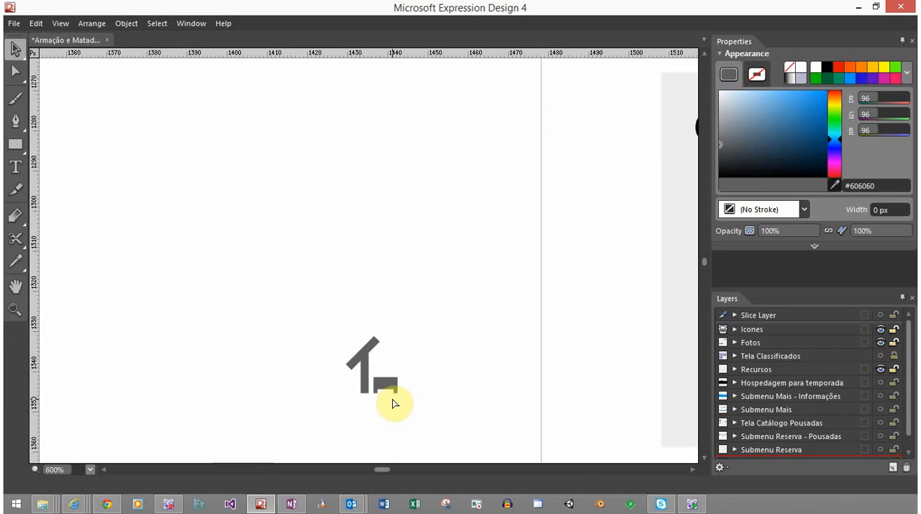
Draw a rectangle about 5.94 px wide and 3.72 px high above the notched rectangle, matching its left and right edges
scroll(393, 403, down, 3)
scroll(393, 409, down, 3)
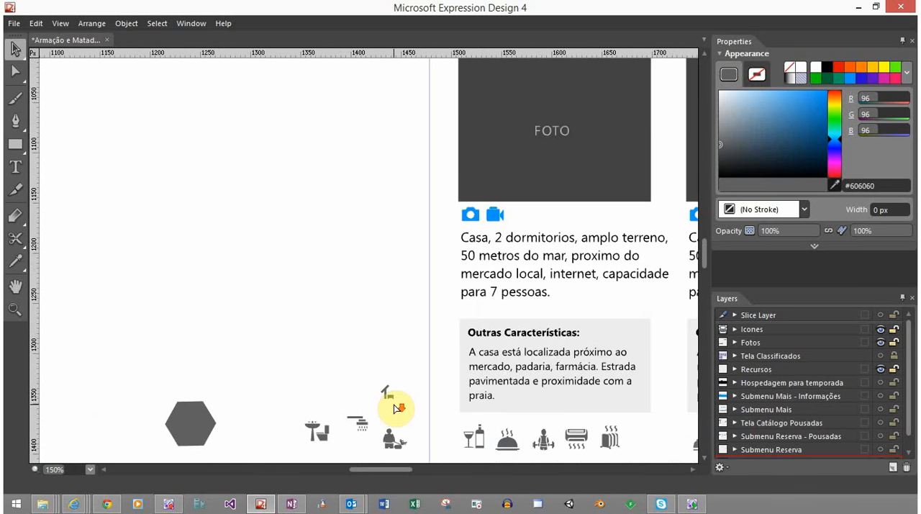
scroll(395, 410, up, 1)
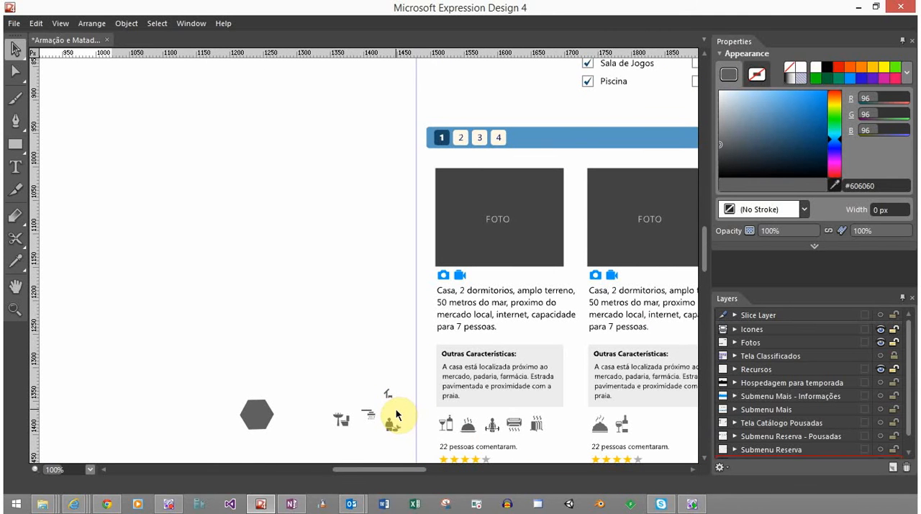
scroll(396, 407, up, 1)
scroll(394, 405, up, 4)
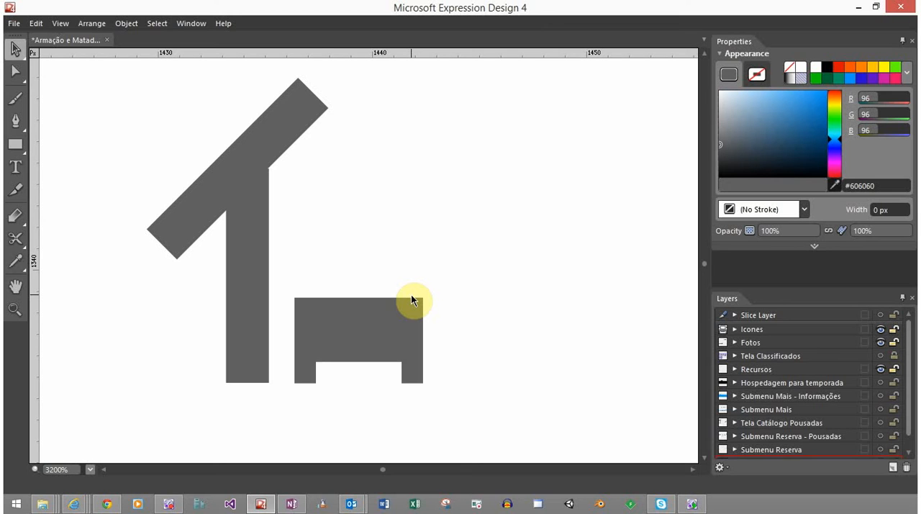
click(329, 317)
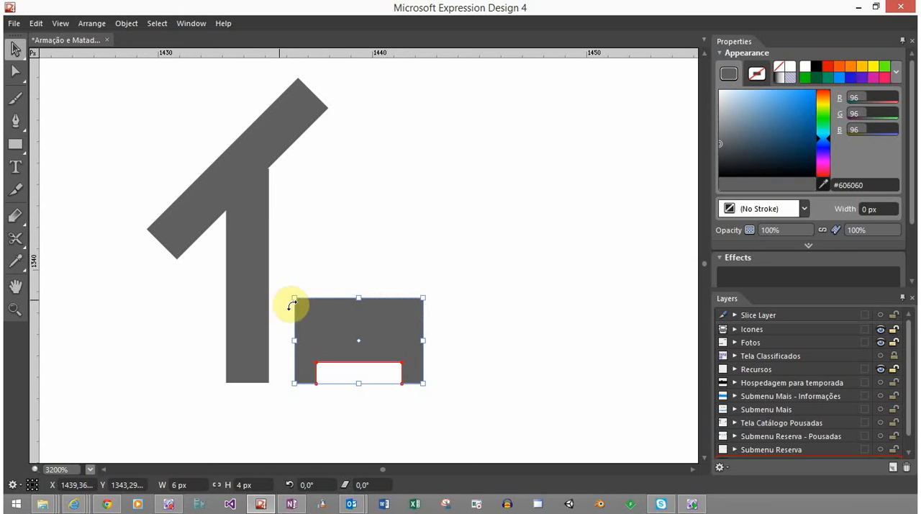
click(16, 148)
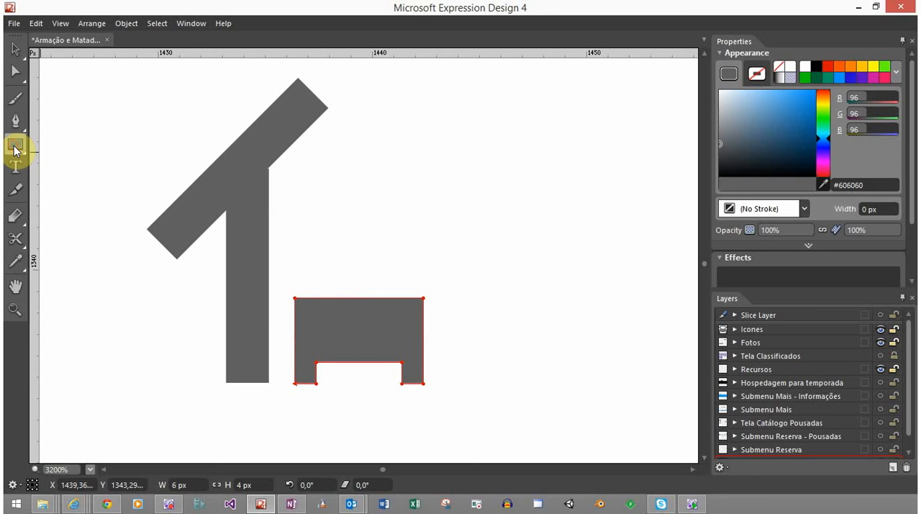
click(15, 148)
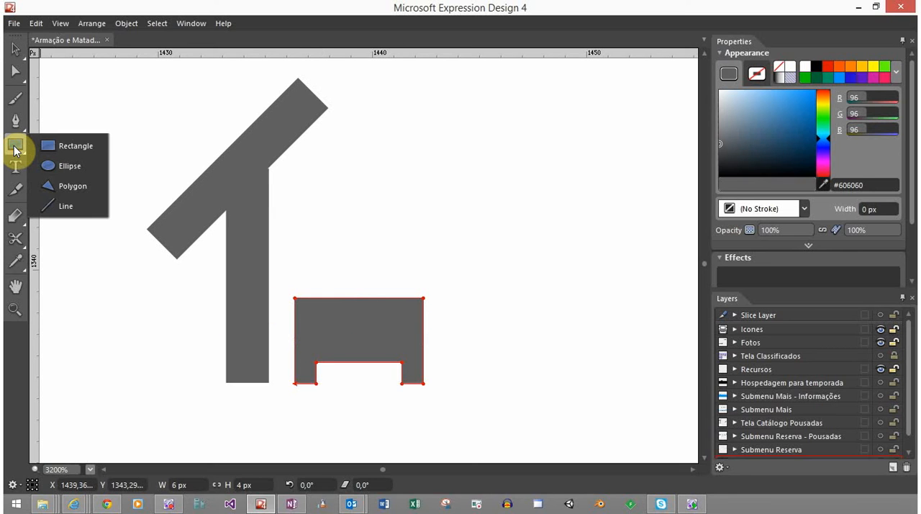
click(58, 144)
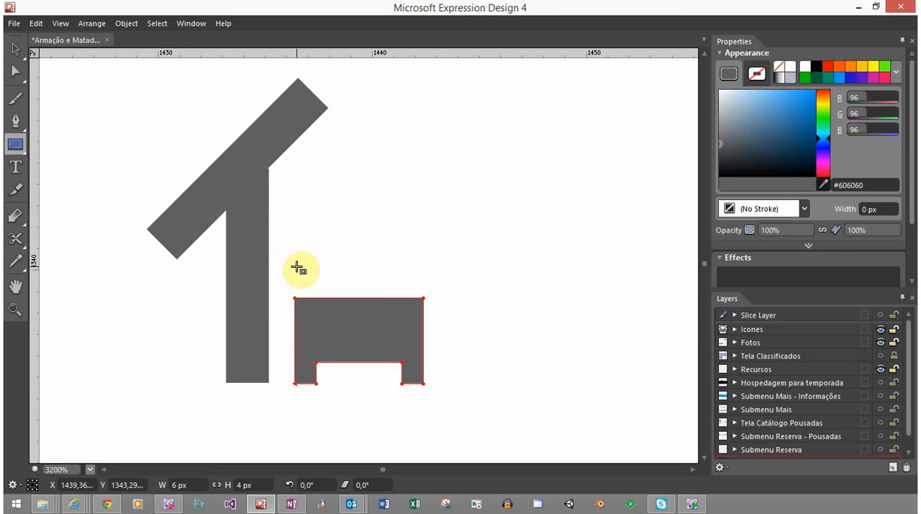
drag(296, 267, 424, 220)
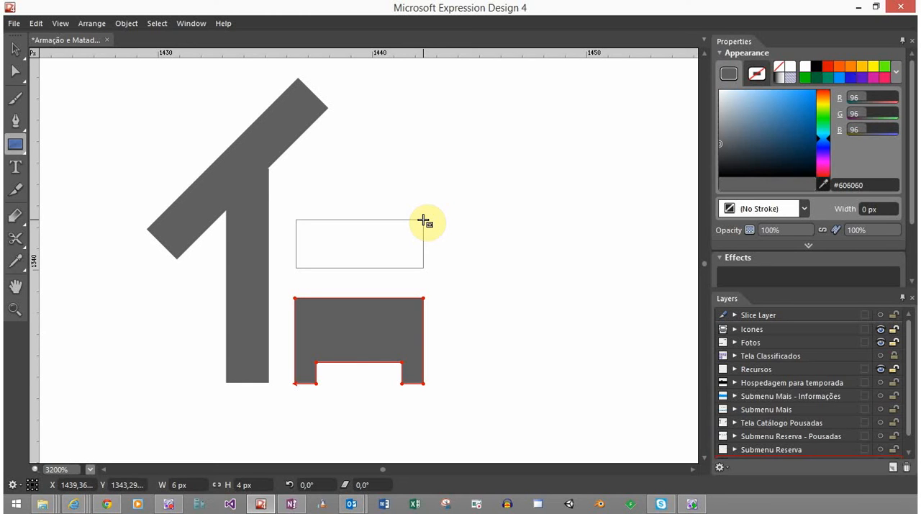
drag(423, 220, 424, 189)
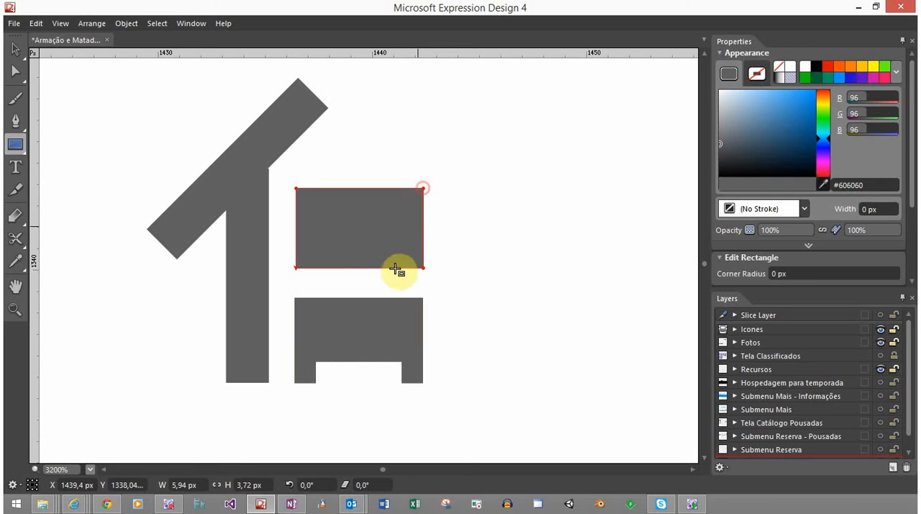
Set the new rectangle's width to 6 px and its height to 4 px
click(196, 480)
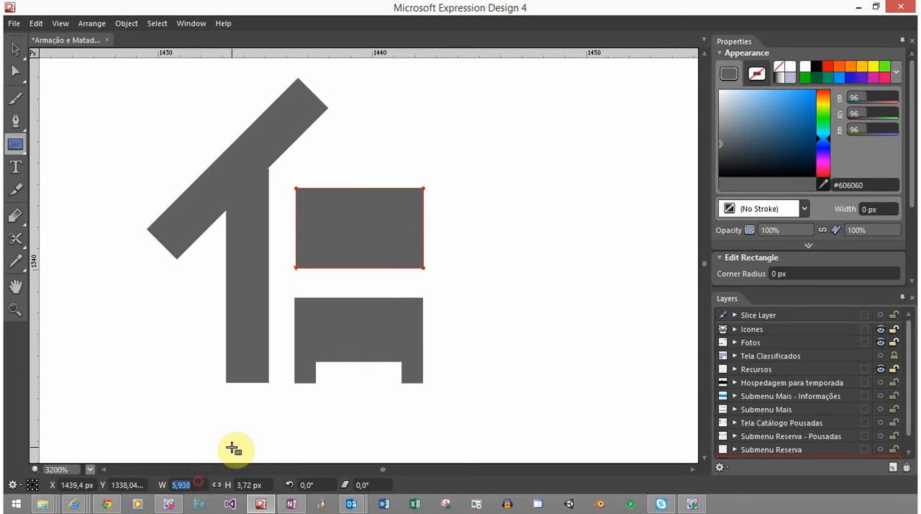
text(6)
key(Tab)
text(4)
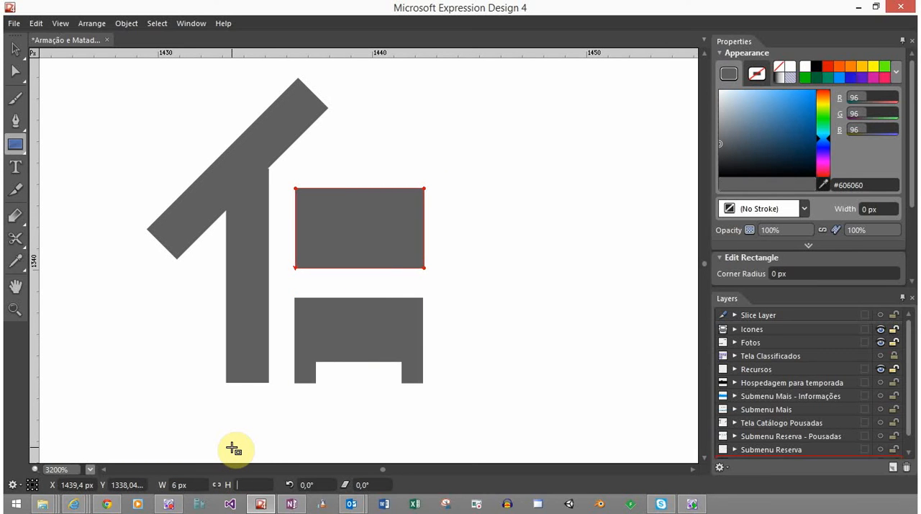
key(Return)
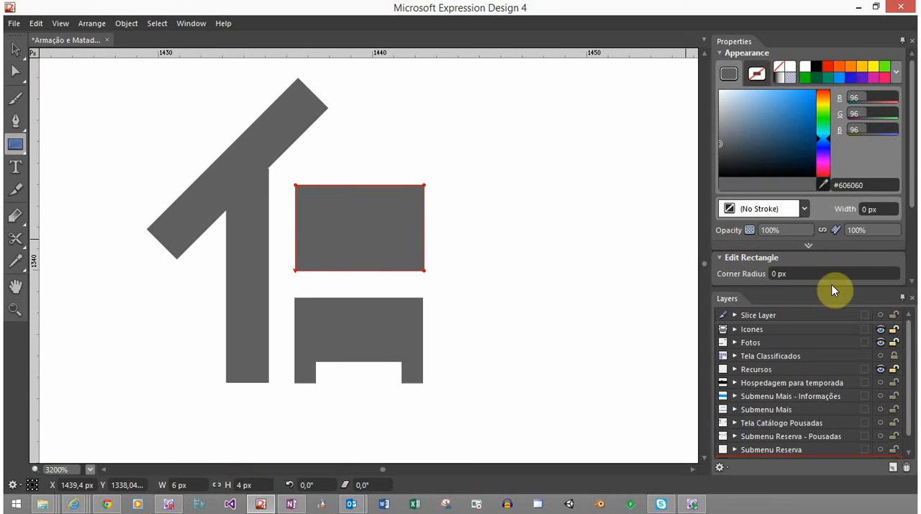
Round the new rectangle with a 2 px corner radius and move it into the empty area right of the slanted bar
drag(799, 276, 806, 277)
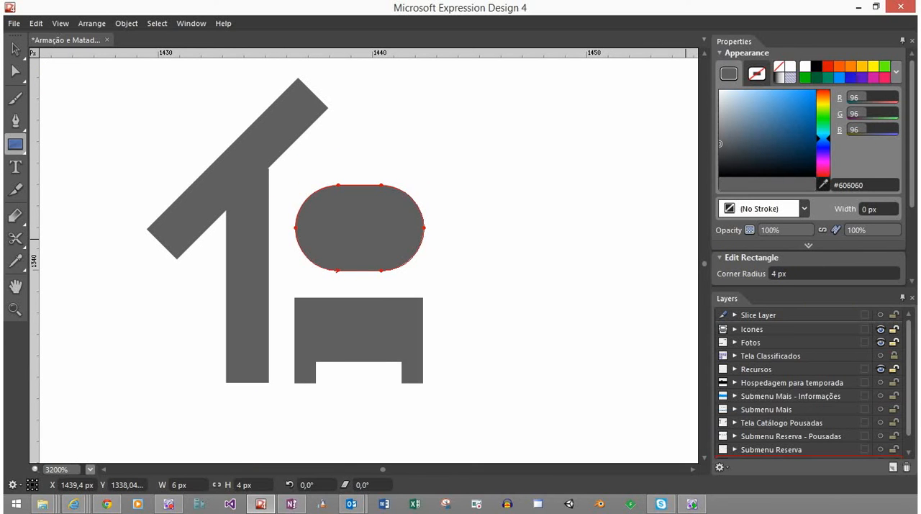
drag(807, 277, 803, 277)
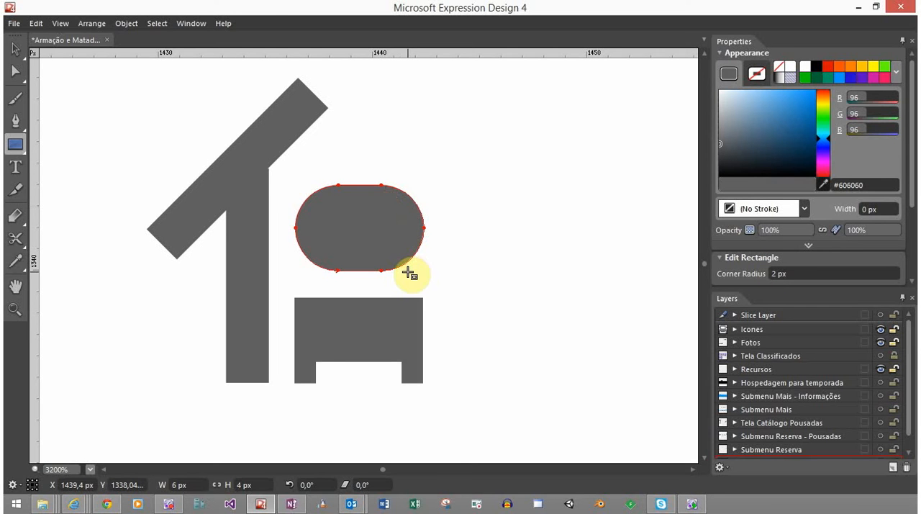
key(b)
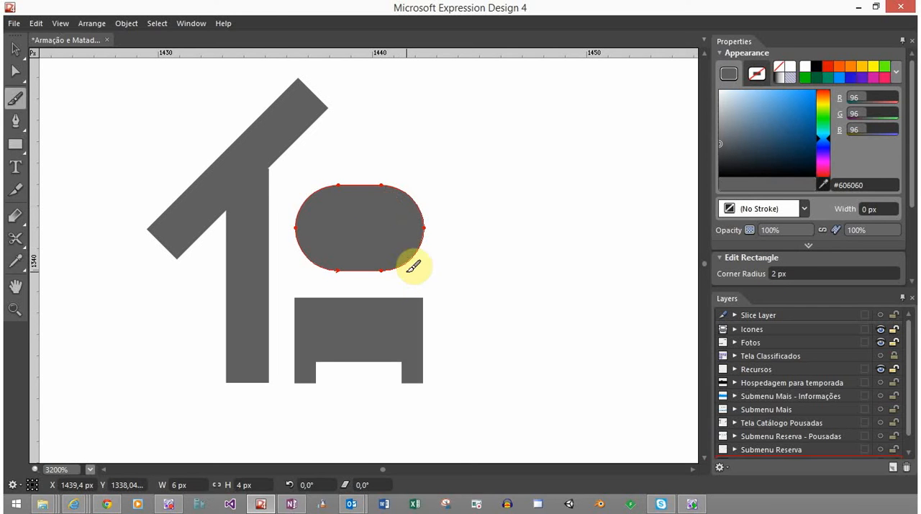
click(12, 48)
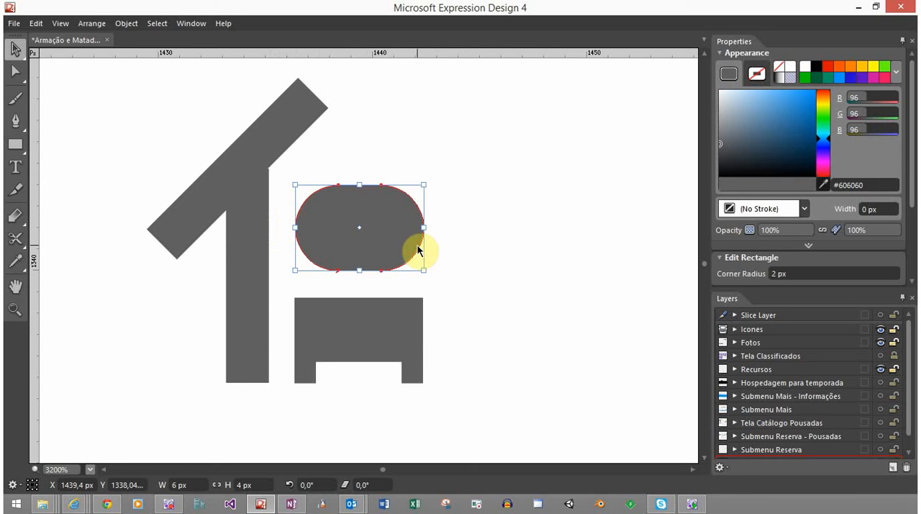
drag(405, 241, 534, 210)
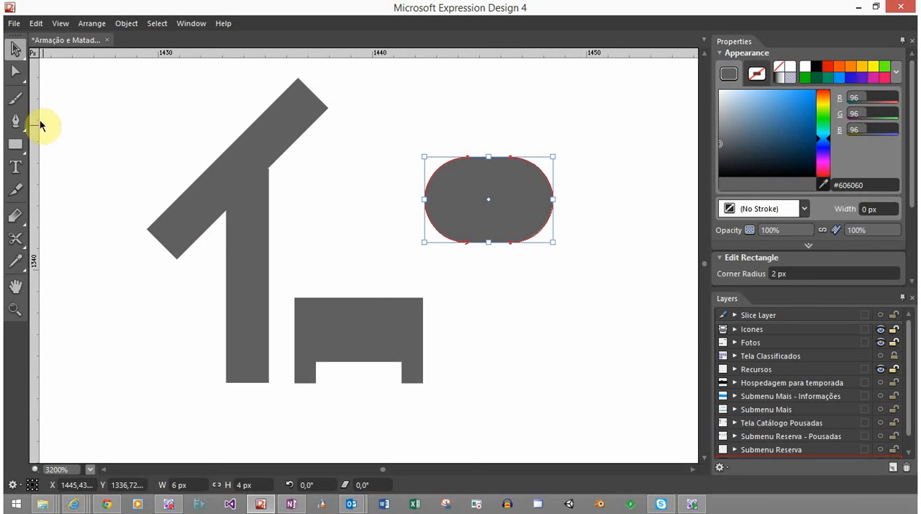
Cover the rounded shape's lower half with a square-cornered rectangle about 9.78 px wide and 3.13 px high, corner radius 0 px
click(22, 145)
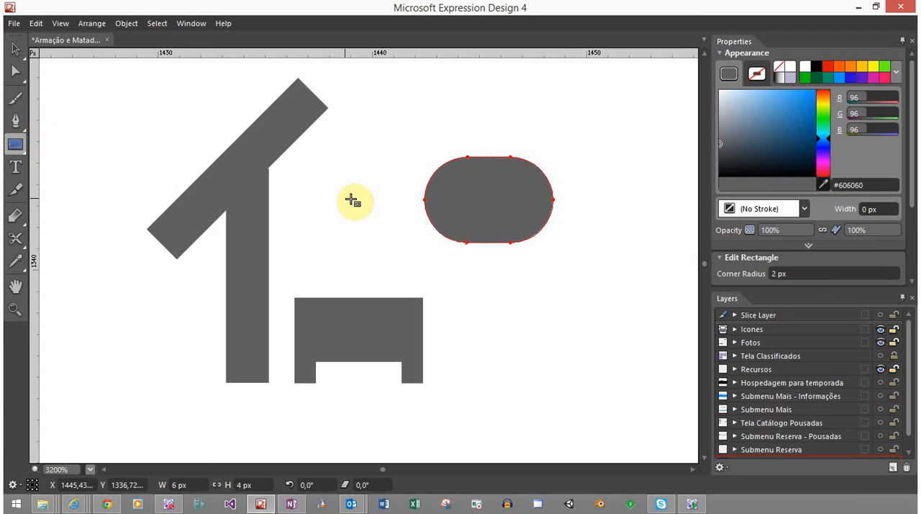
drag(384, 195, 595, 263)
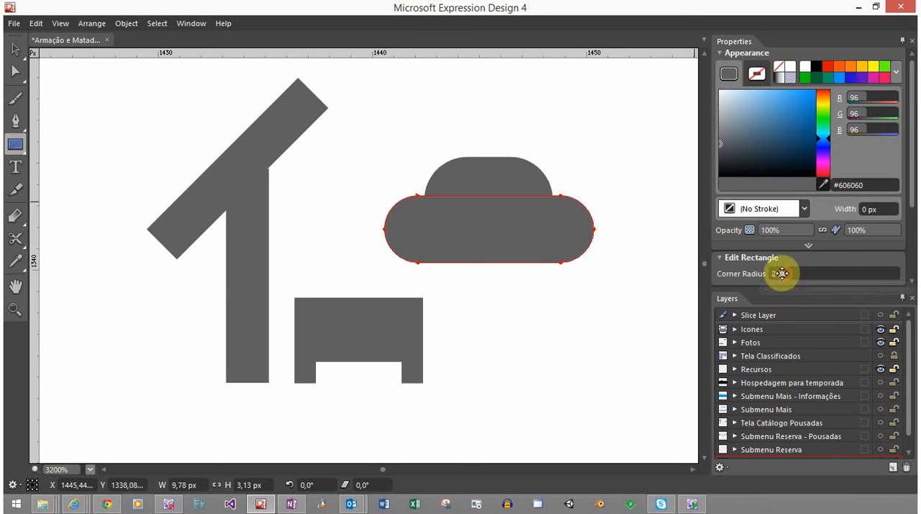
drag(781, 274, 540, 216)
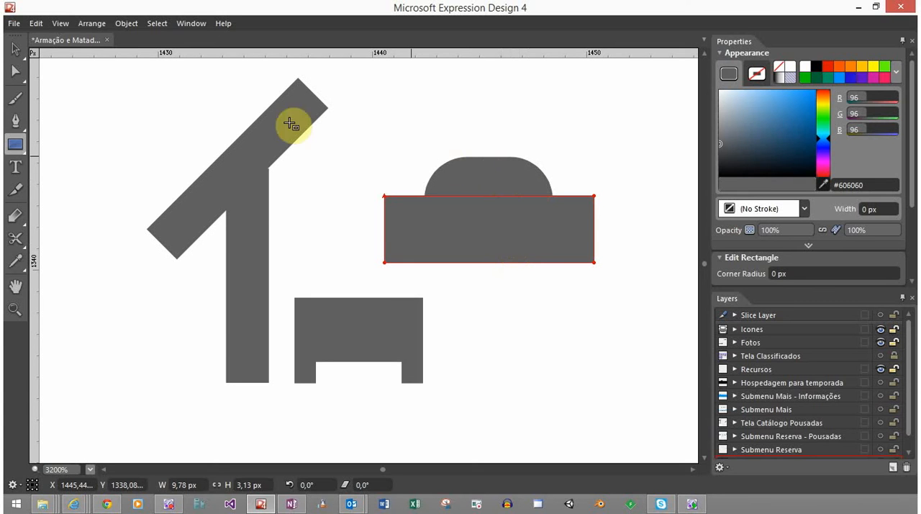
Cut the covering rectangle out of the rounded shape with the Back Minus Front path operation, leaving only the upper dome
click(15, 48)
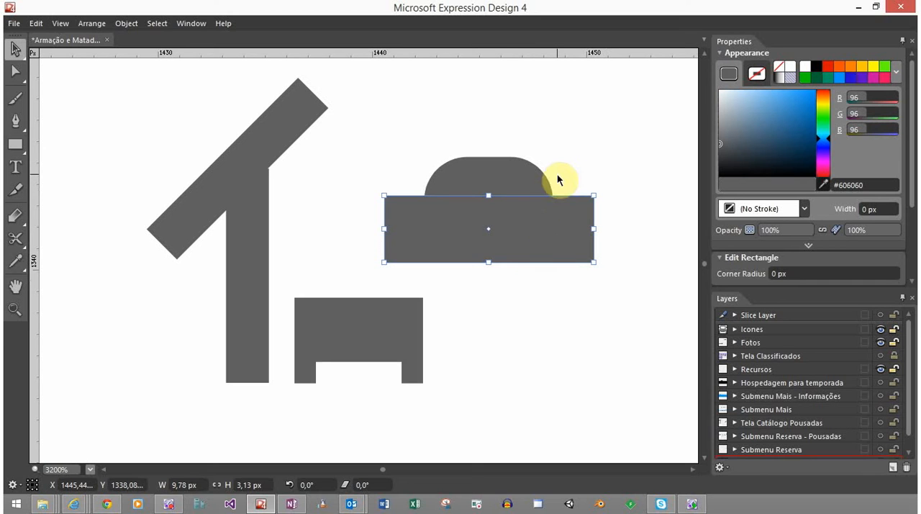
drag(568, 175, 514, 234)
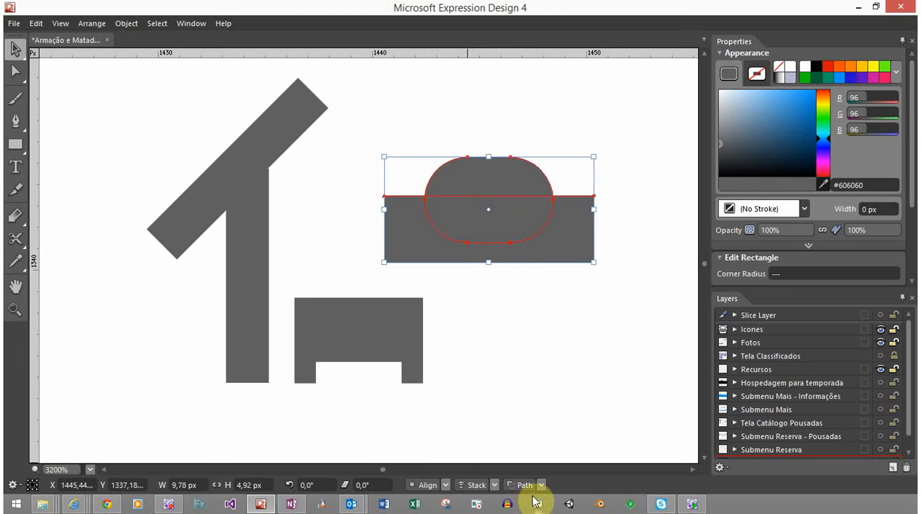
click(541, 486)
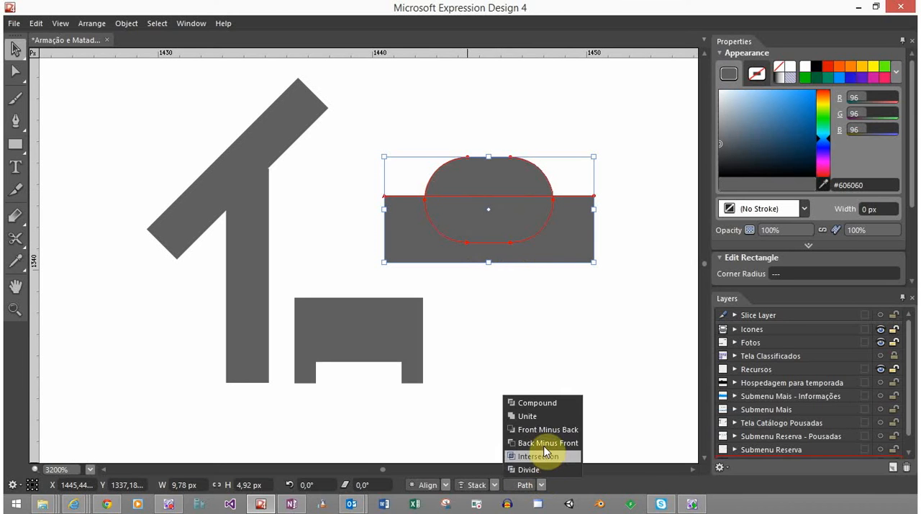
click(541, 456)
click(548, 262)
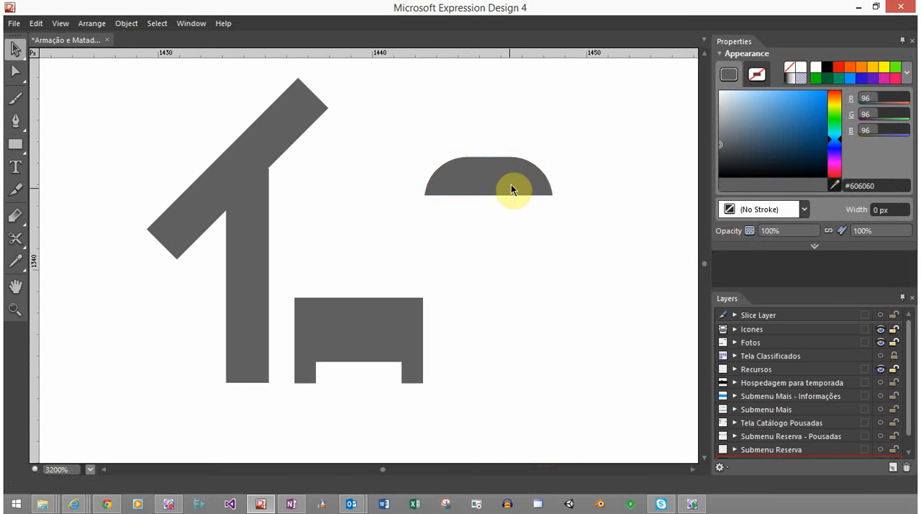
Test the dome's fit just above the notched rectangle and move it back out to the empty area on the right
drag(511, 185, 385, 274)
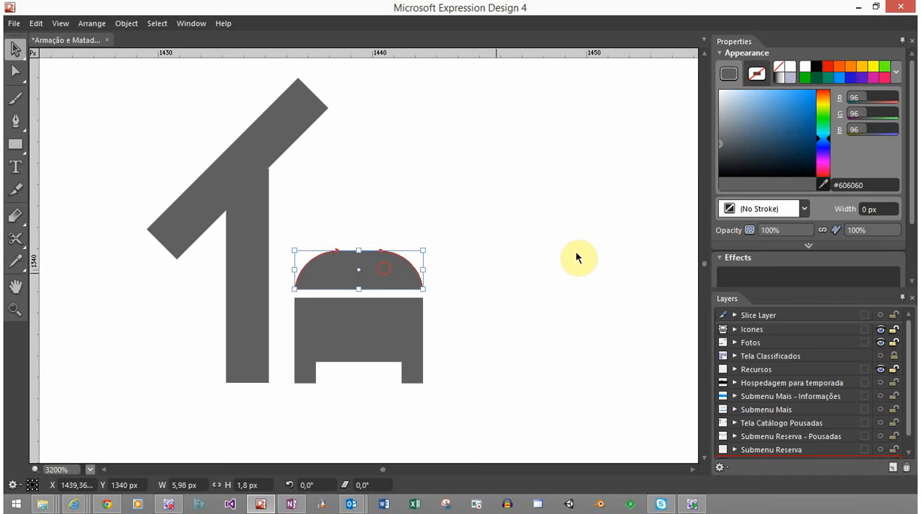
click(529, 286)
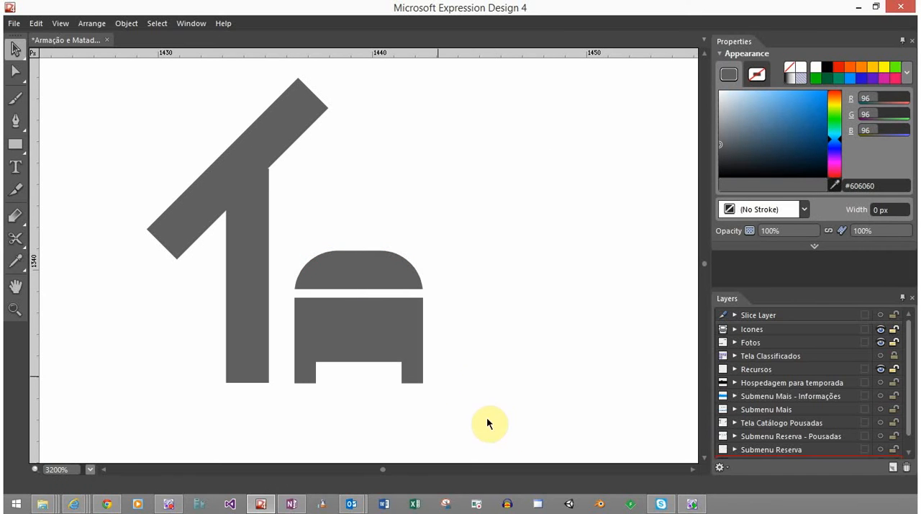
click(358, 271)
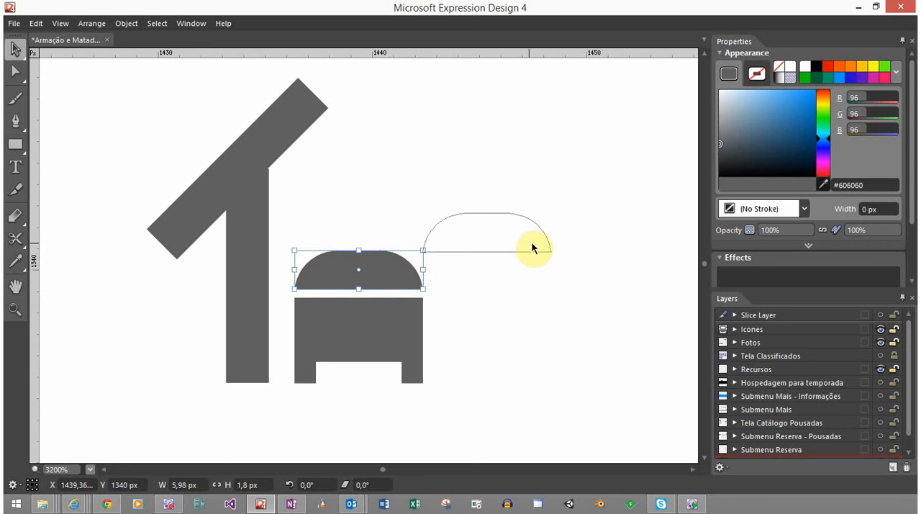
drag(558, 232, 555, 243)
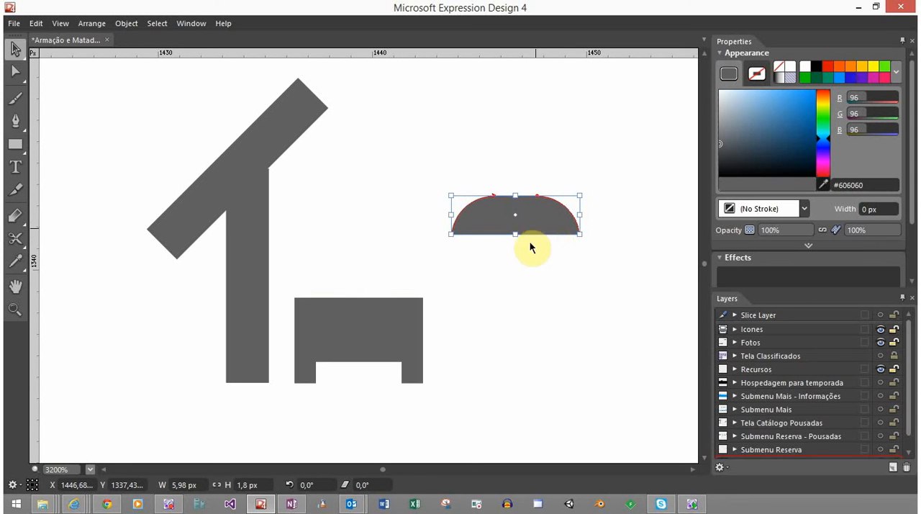
click(531, 247)
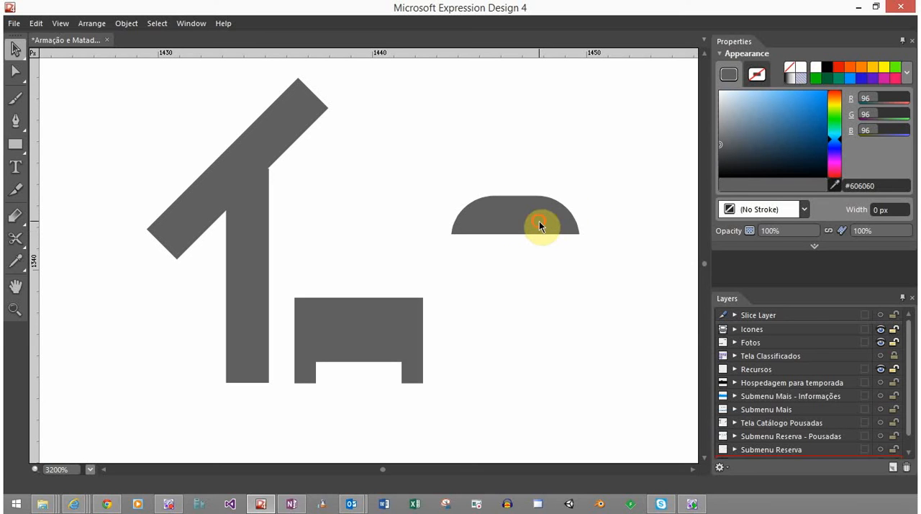
Place a copy of the dome, resized to 4 px wide and 1 px high, centred inside the original with their bottom edges aligned
click(540, 220)
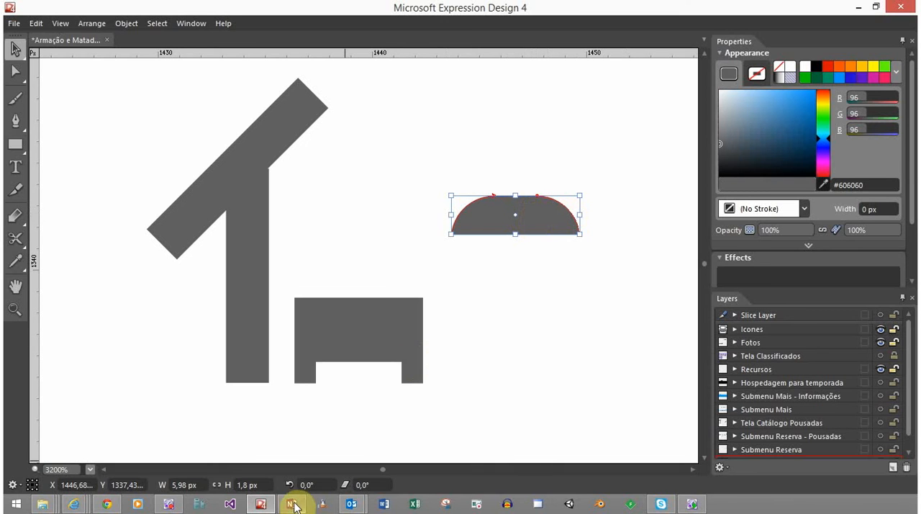
click(204, 483)
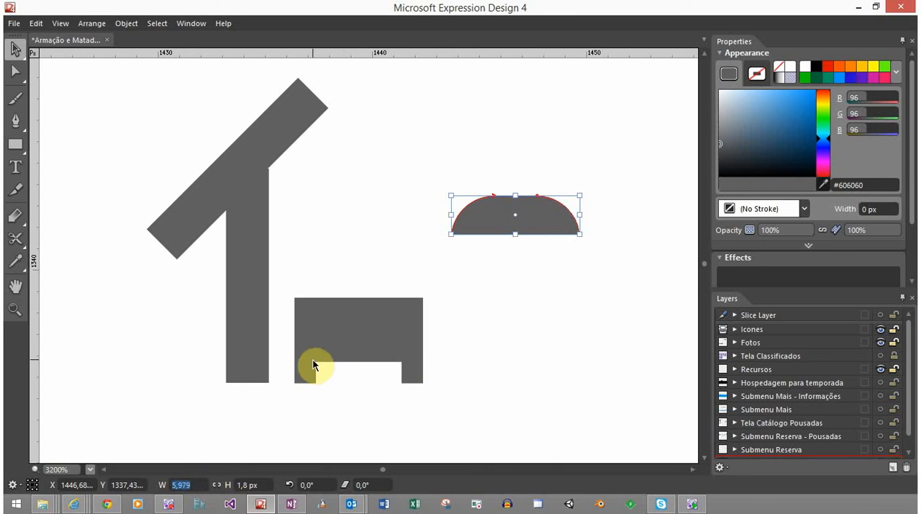
text(4)
key(Tab)
text(1)
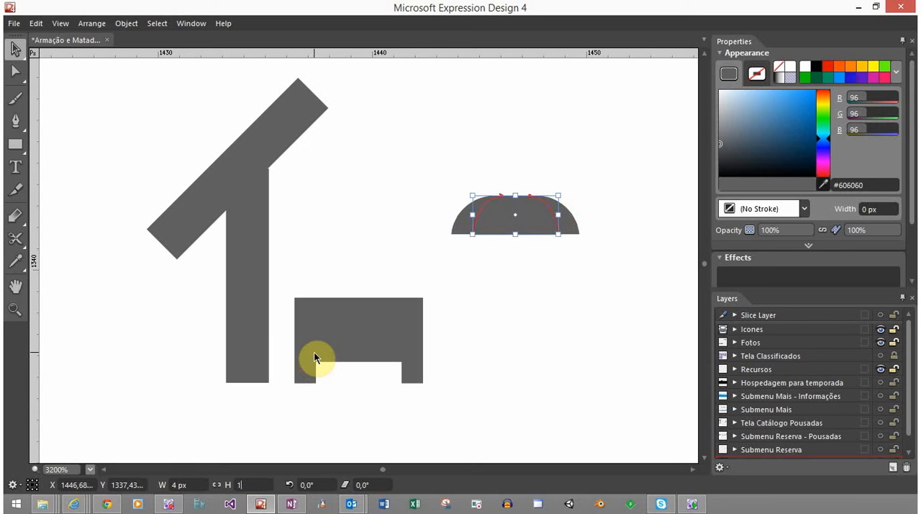
key(Return)
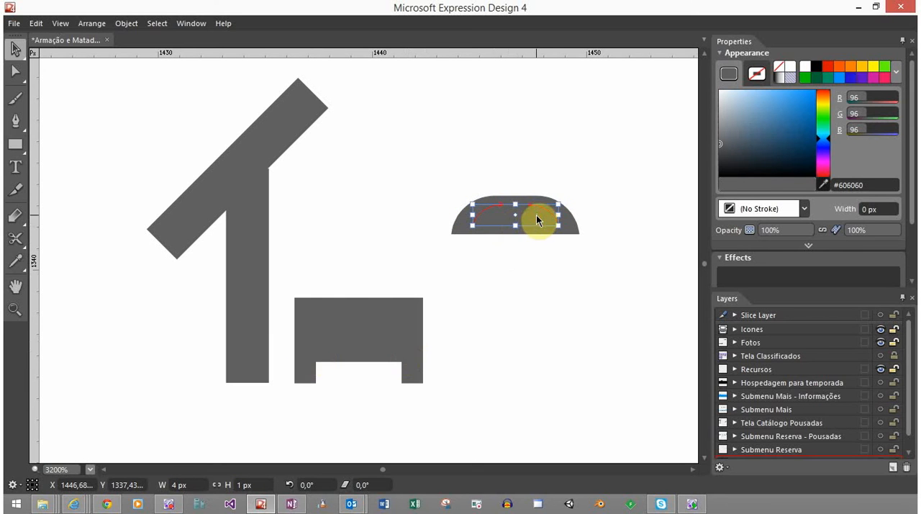
drag(536, 215, 535, 221)
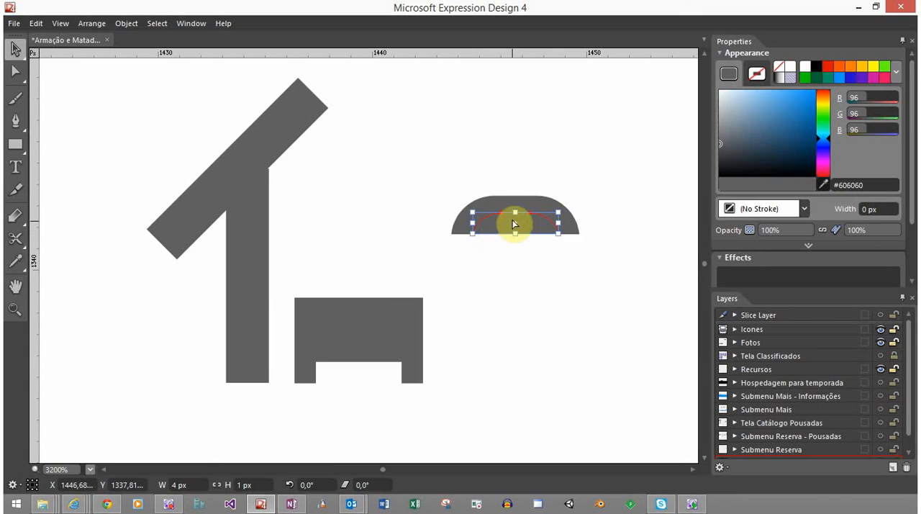
scroll(514, 216, up, 1)
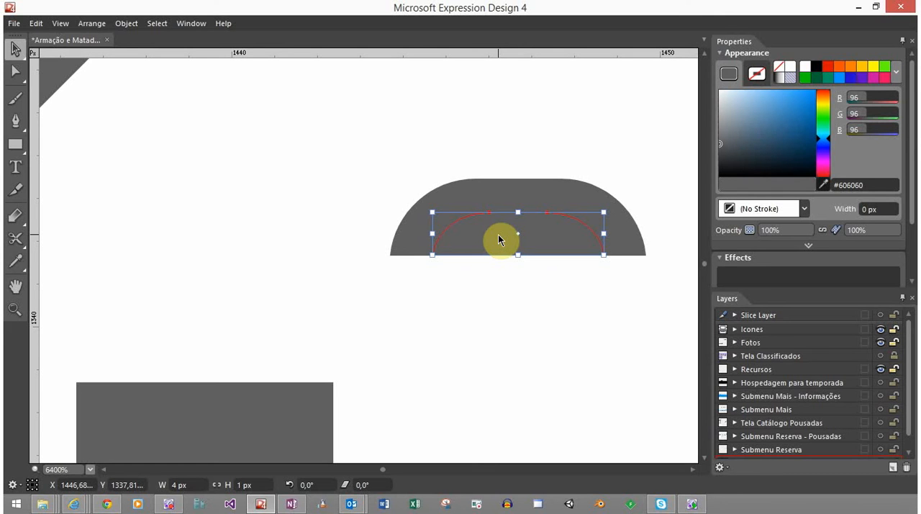
Cut the small inner dome out of the large dome with the Back Minus Front path operation
drag(623, 302, 566, 225)
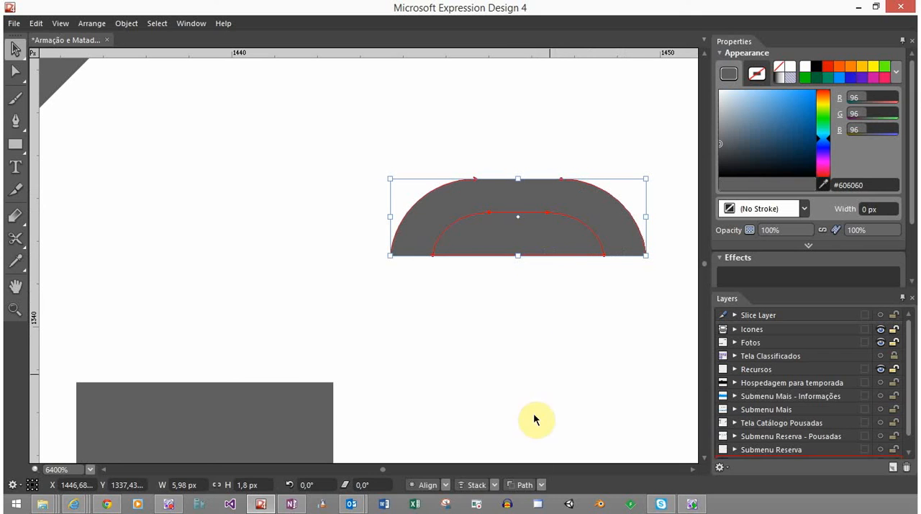
click(531, 484)
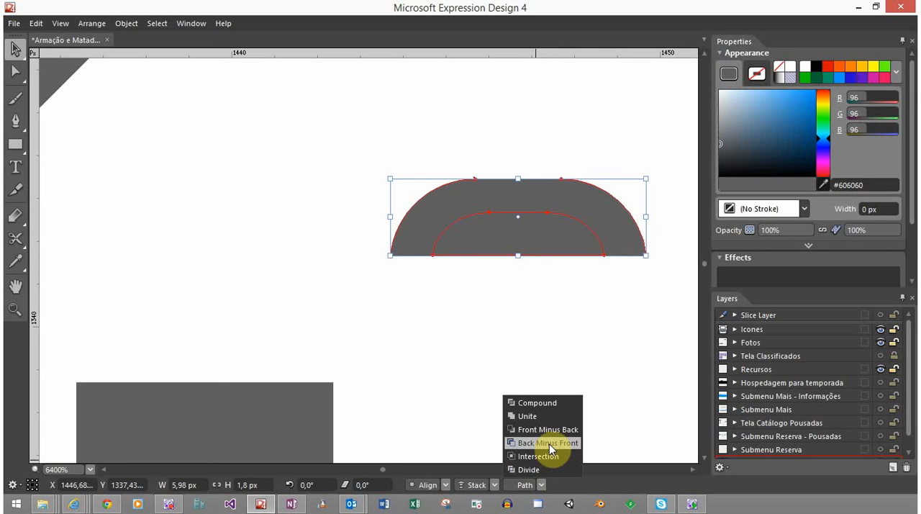
click(549, 443)
click(531, 314)
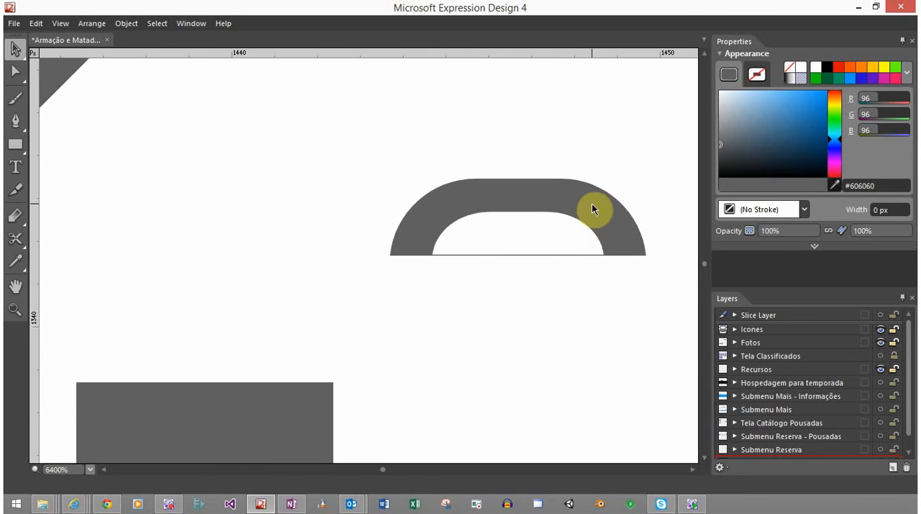
Move the hollowed dome just above the notched rectangle and check how the icon looks at smaller zoom levels
drag(592, 204, 291, 314)
click(405, 304)
scroll(516, 298, down, 5)
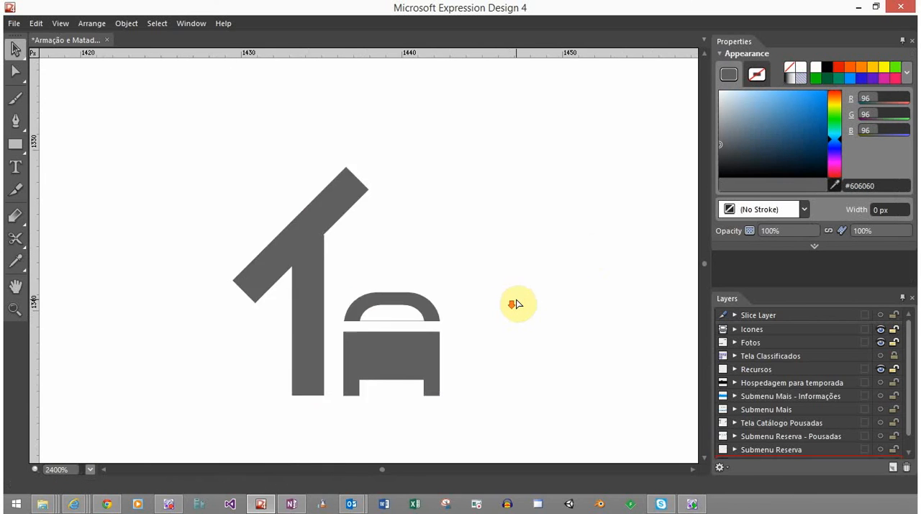
scroll(519, 302, down, 3)
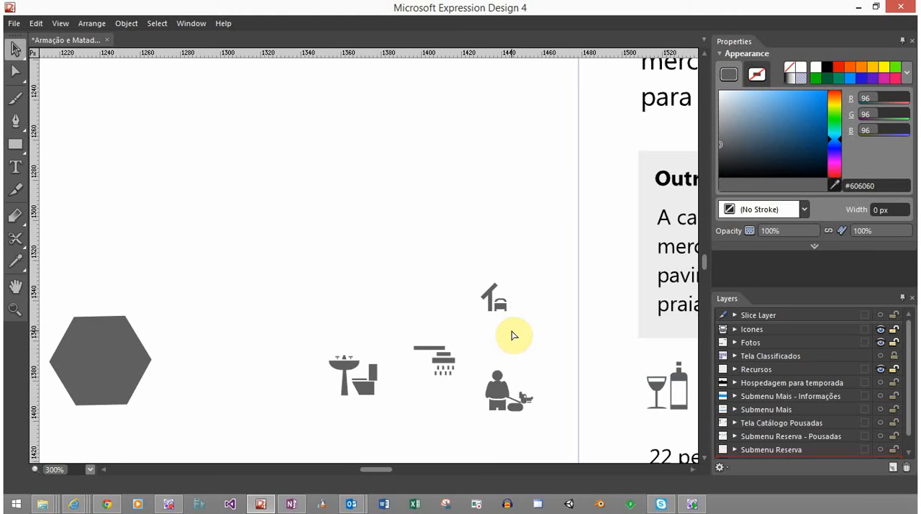
scroll(514, 334, down, 1)
scroll(514, 334, down, 2)
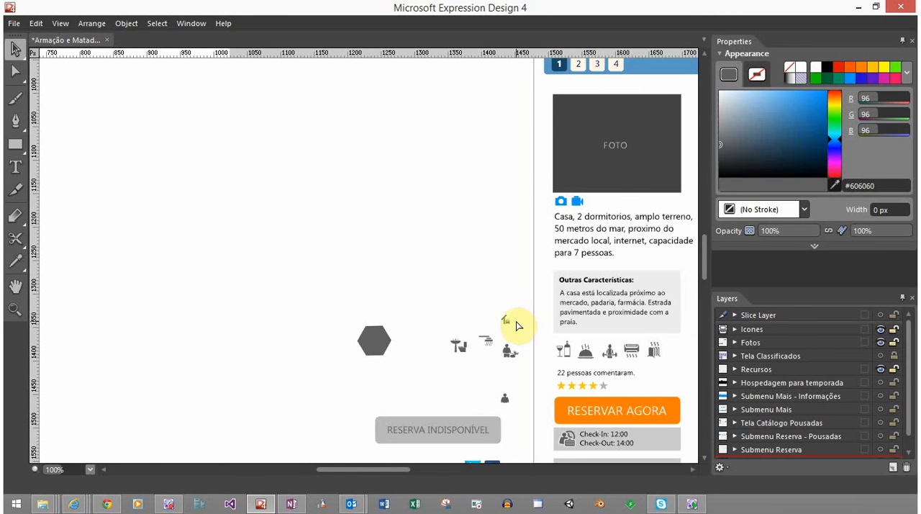
scroll(520, 325, up, 5)
scroll(515, 326, up, 3)
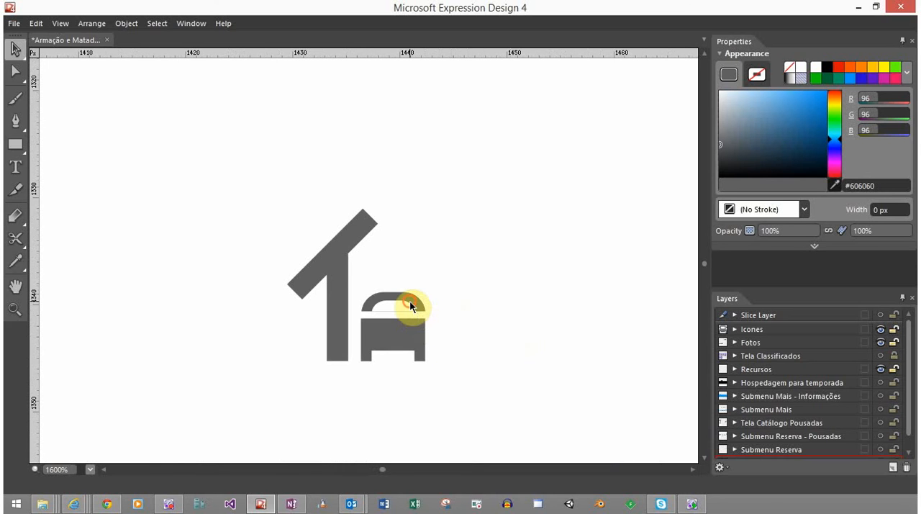
Nudge the hollowed dome up by about 0.3 px to widen its gap from the notched rectangle
click(410, 300)
scroll(391, 324, up, 2)
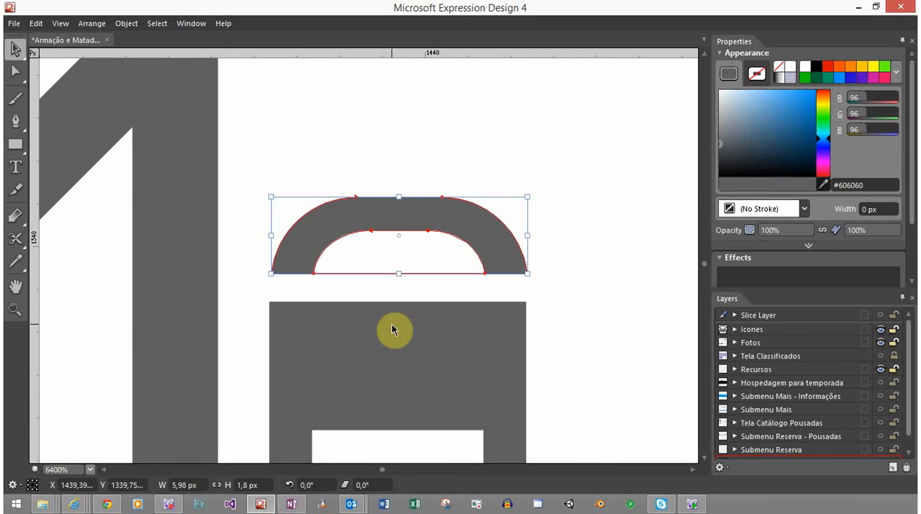
key(Up)
key(Up)
key(Up)
key(Up)
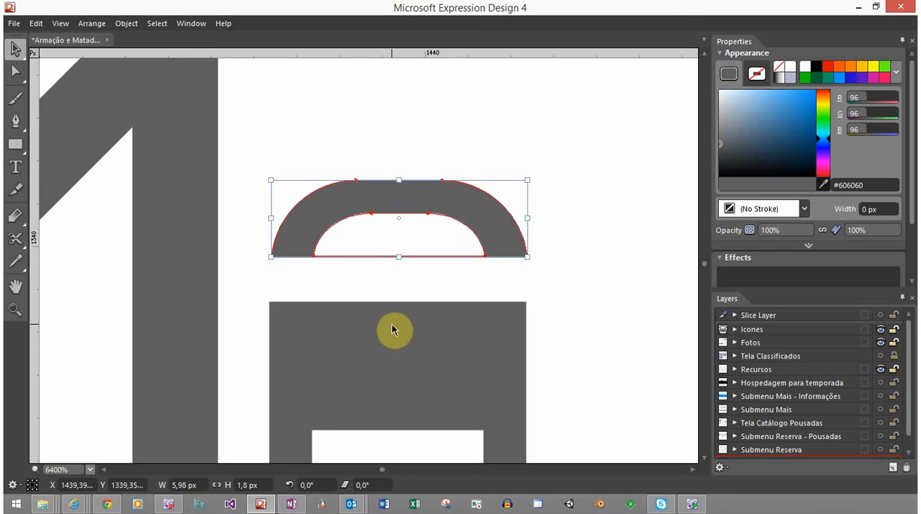
key(Down)
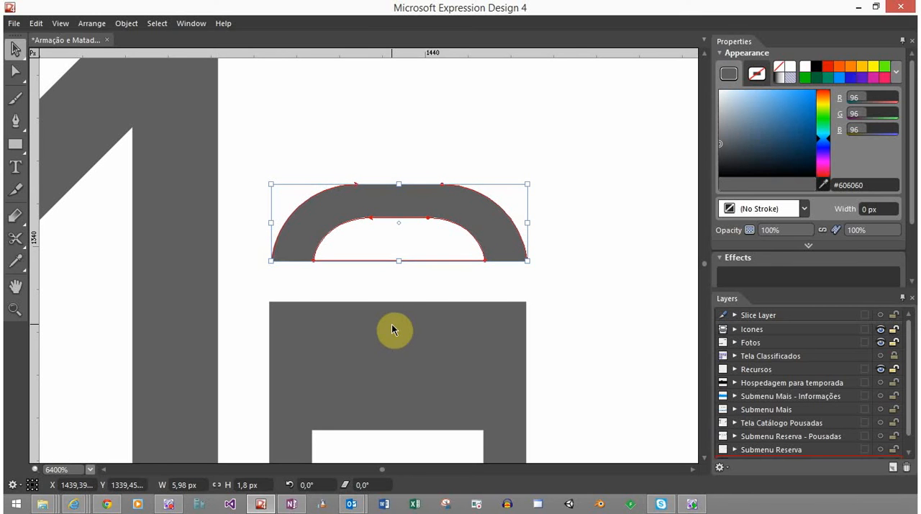
Shrink the hollowed dome to about 4.68 px wide and 1.41 px high, centred just above the notched rectangle
click(575, 305)
click(487, 238)
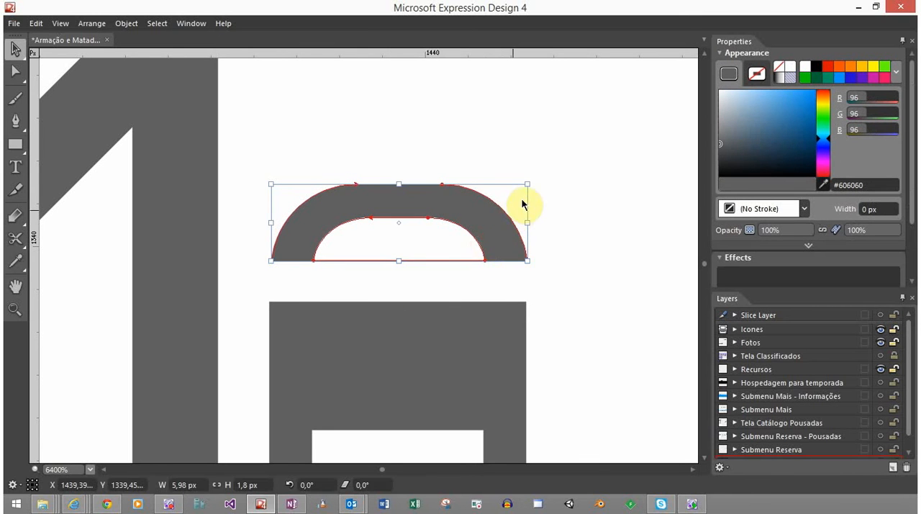
drag(529, 186, 472, 256)
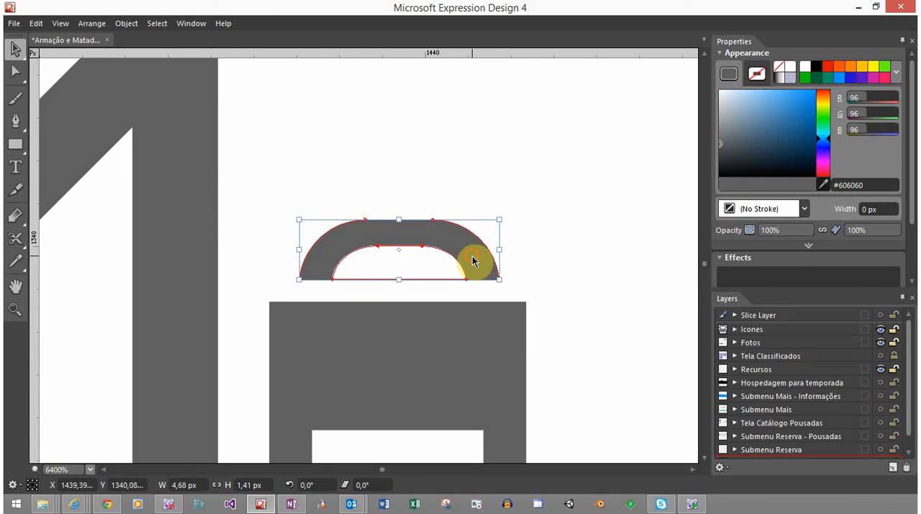
click(583, 219)
scroll(533, 306, down, 3)
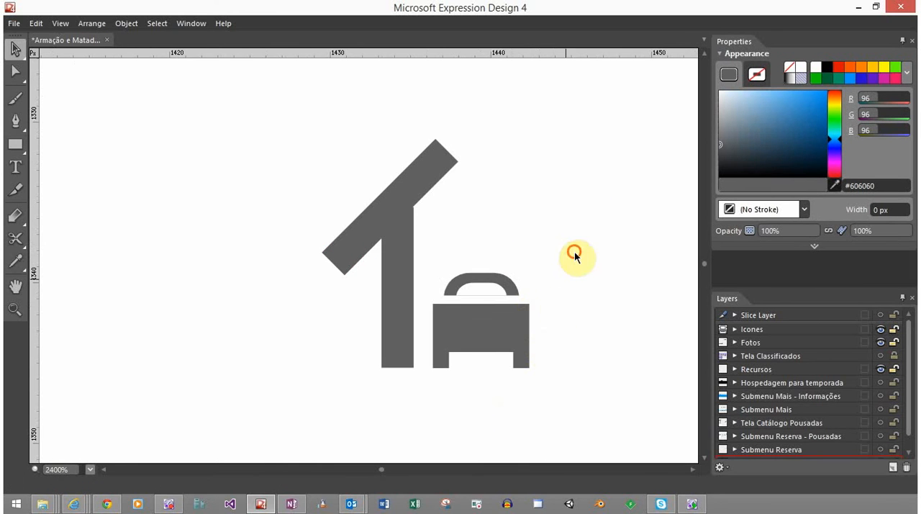
mouse_move(468, 352)
mouse_down()
mouse_move(461, 370)
mouse_move(526, 329)
mouse_move(480, 362)
mouse_up()
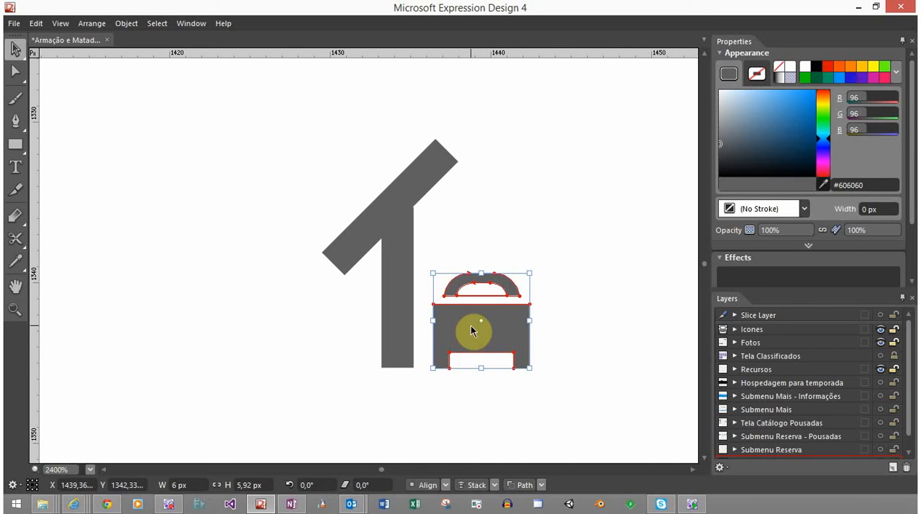
click(573, 266)
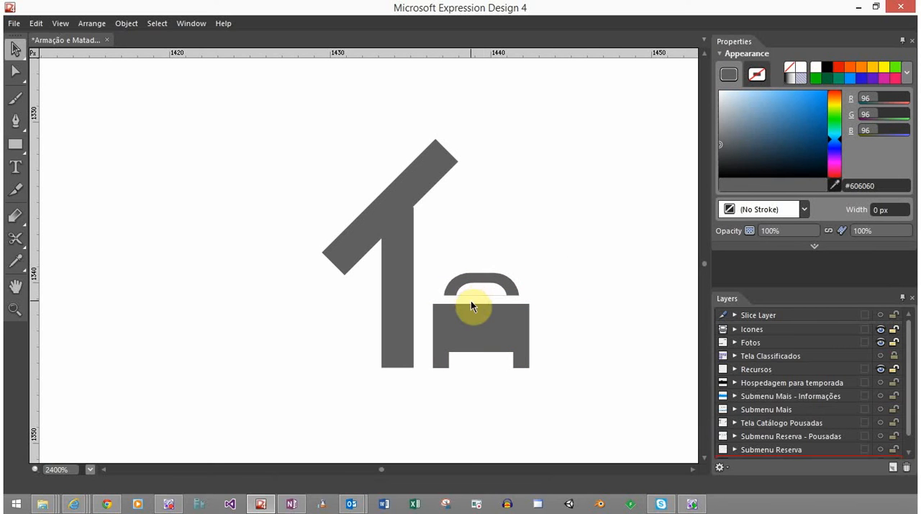
Undo the resizing, moving and cutting of the hollowed dome, back to the two separate overlapping domes
scroll(477, 303, up, 3)
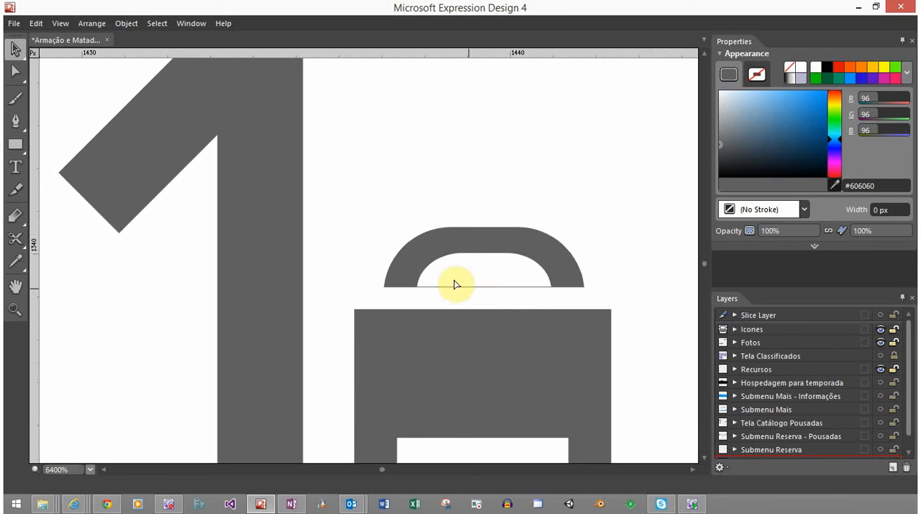
click(508, 274)
drag(539, 278, 255, 280)
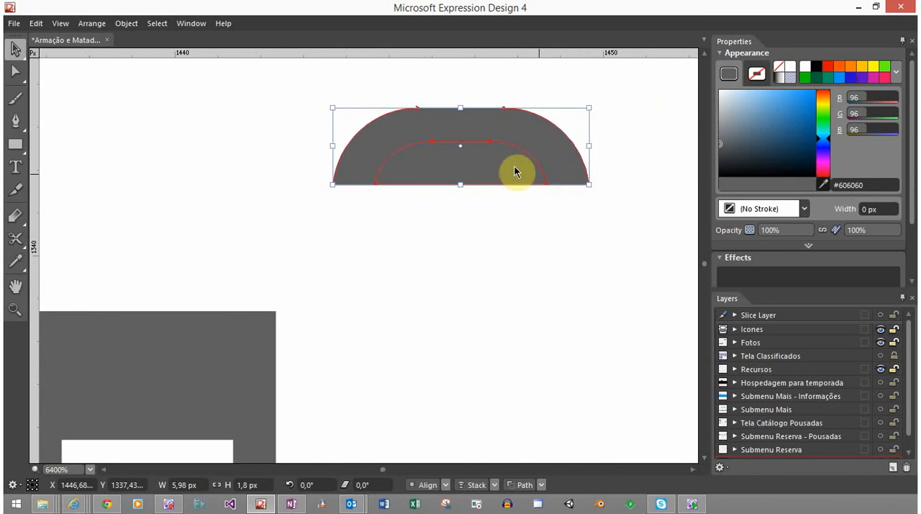
Nudge the small inner dome down by about 0.1 px so it extends slightly past the large dome's bottom edge
click(511, 203)
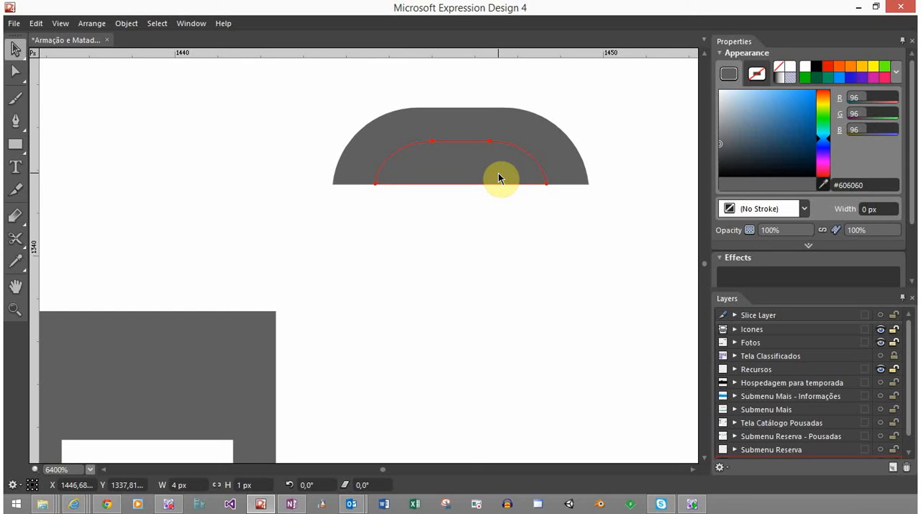
click(498, 177)
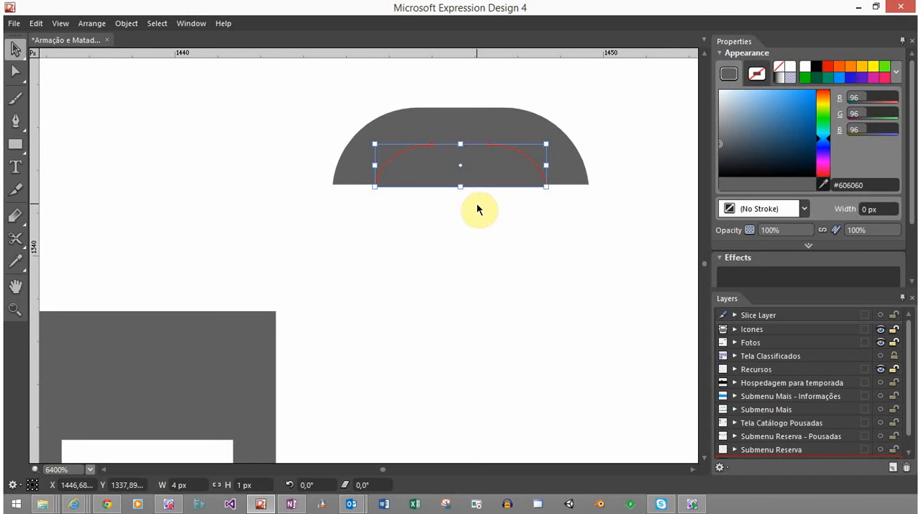
click(502, 176)
click(503, 176)
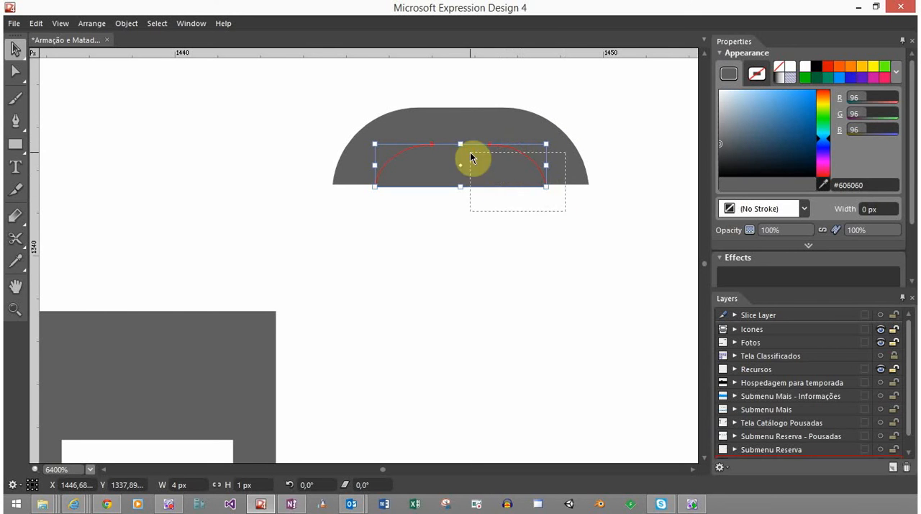
Select both domes and subtract the inner one with the Back Minus Front path operation, leaving an arch open at the bottom
shift+click(471, 155)
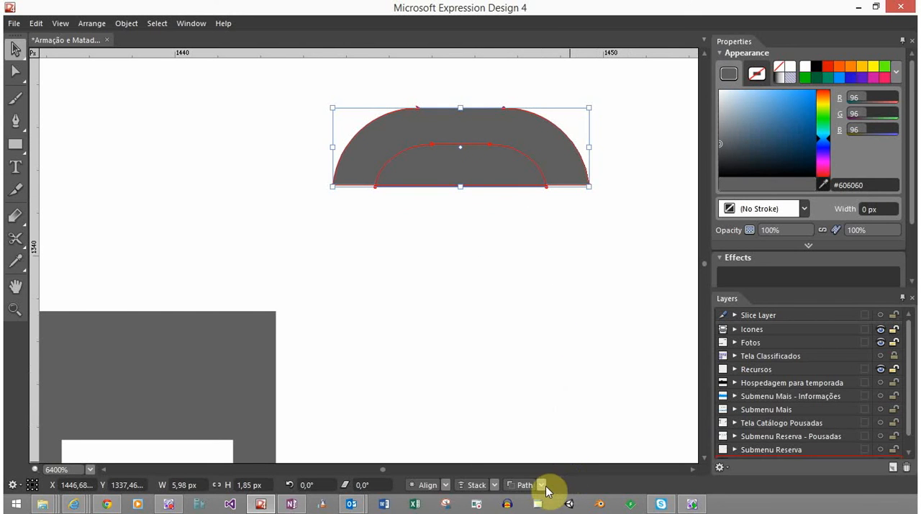
click(542, 485)
click(553, 447)
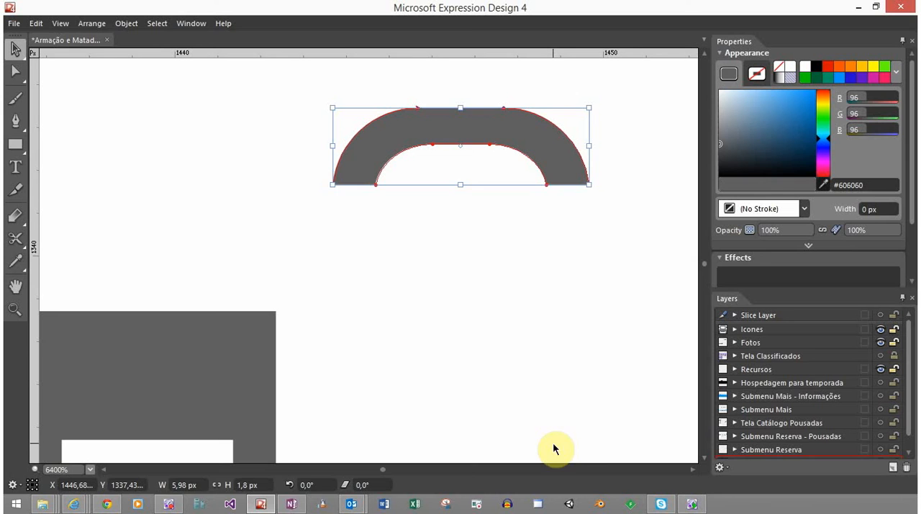
click(480, 296)
Move the open arch to just above the notched rectangle, roughly centred over it
drag(490, 202, 648, 152)
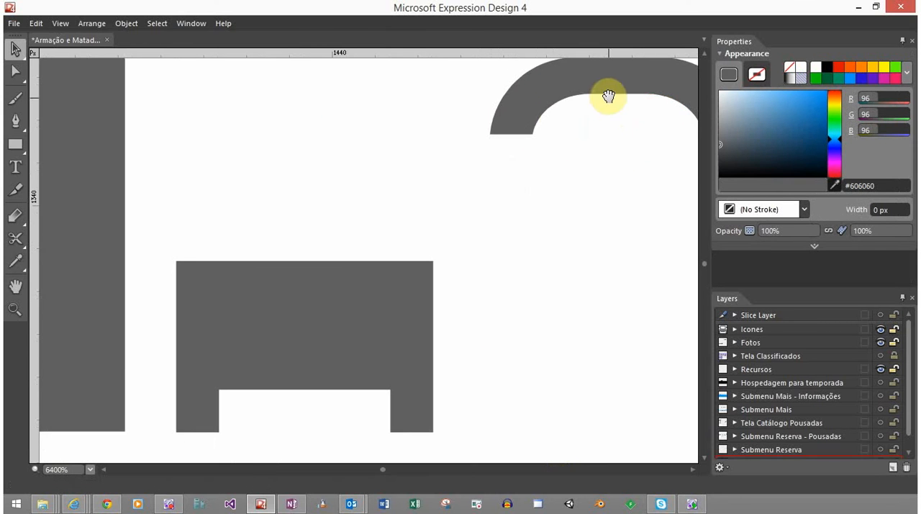
drag(606, 92, 549, 118)
click(576, 103)
drag(447, 141, 266, 202)
click(431, 201)
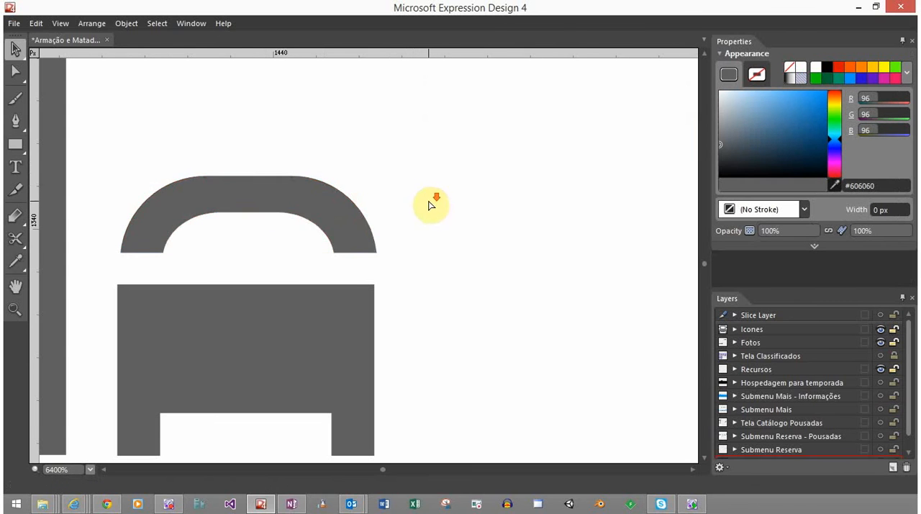
Move the arch and notched rectangle together to the empty area well to the right of the roof and post
scroll(432, 203, down, 3)
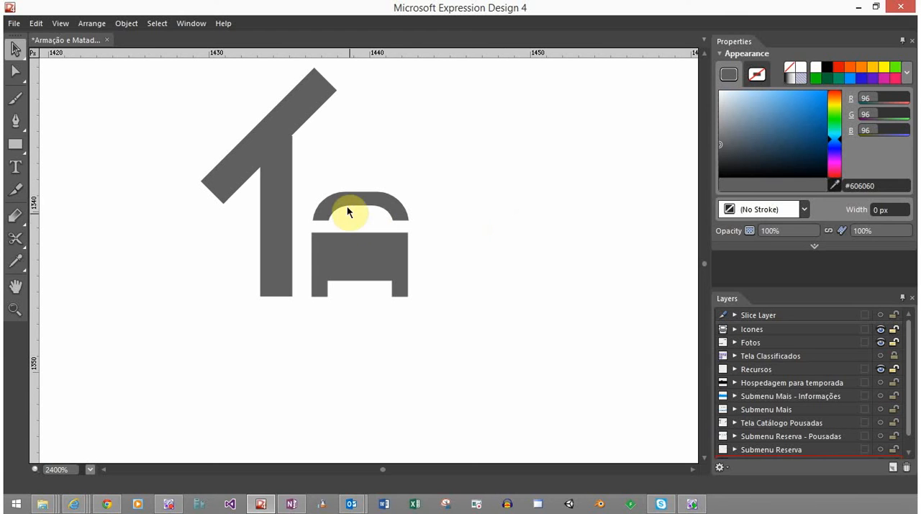
click(368, 261)
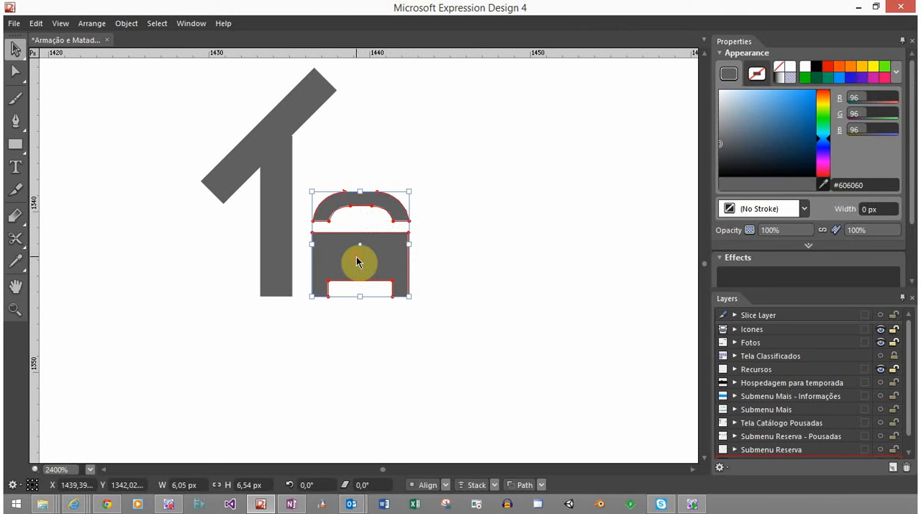
drag(356, 258, 526, 273)
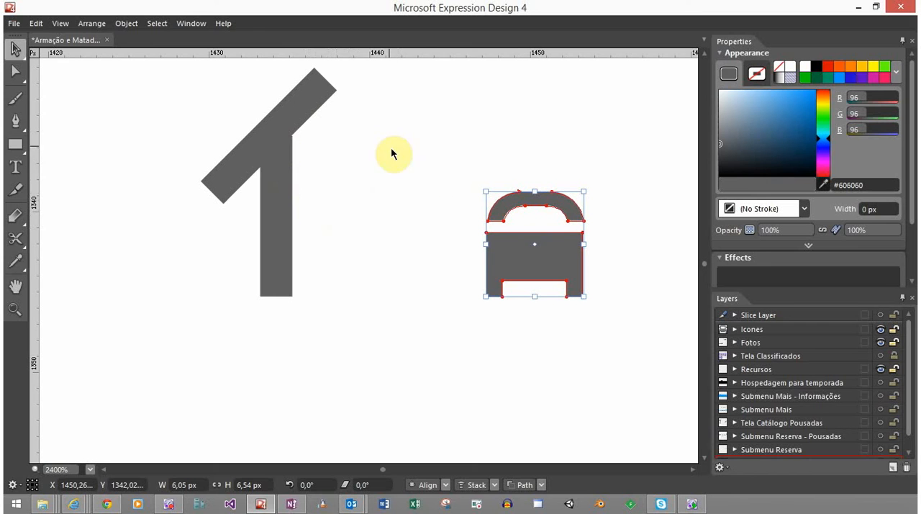
drag(500, 248, 561, 253)
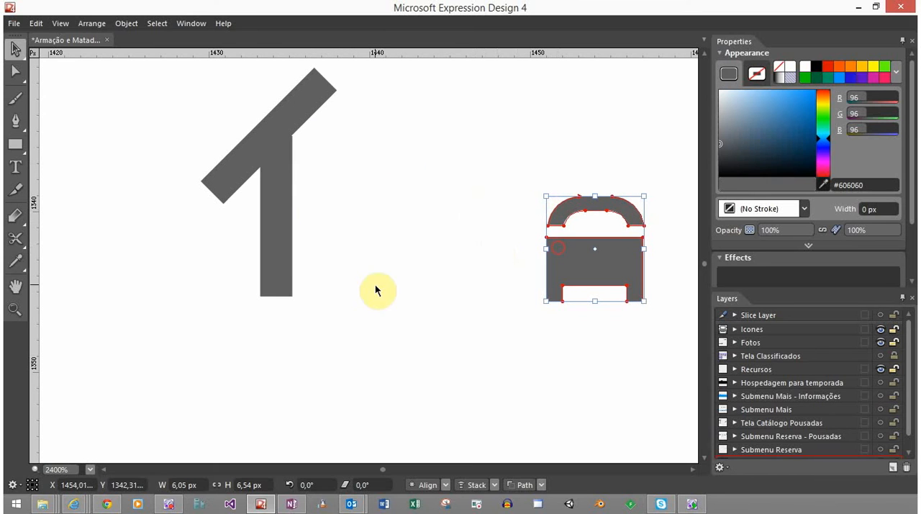
click(335, 145)
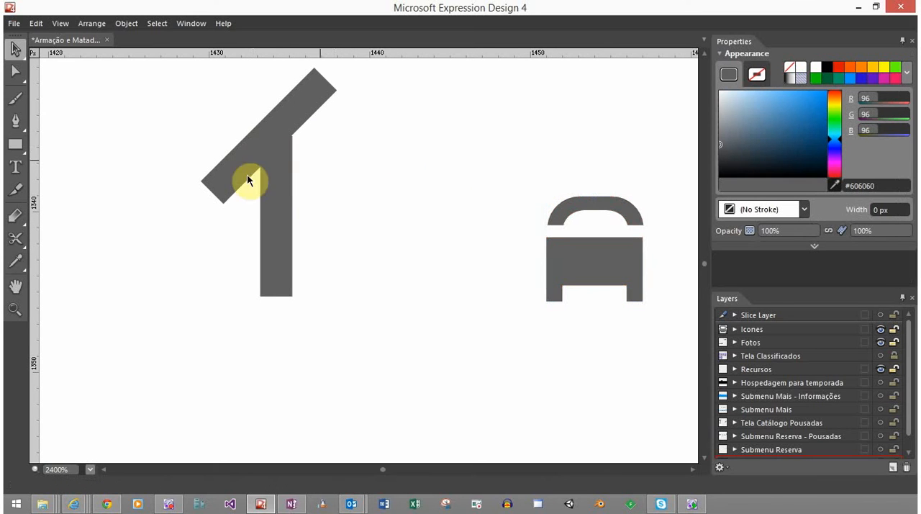
Draw a rectangle about 7.33 px wide and 4.88 px high right of the post, with corner radius 0 px
click(17, 145)
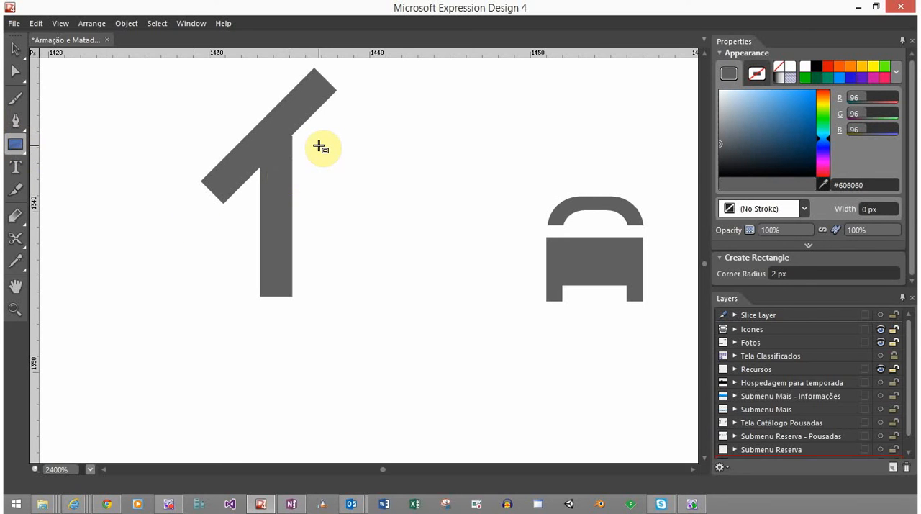
drag(321, 144, 439, 223)
drag(821, 271, 650, 275)
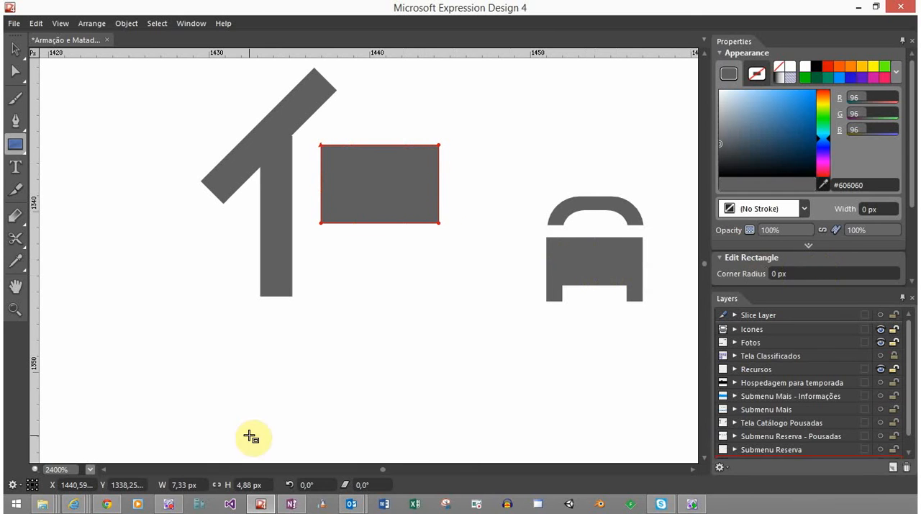
Set the new rectangle's size to 6 px wide and 4 px high
click(196, 484)
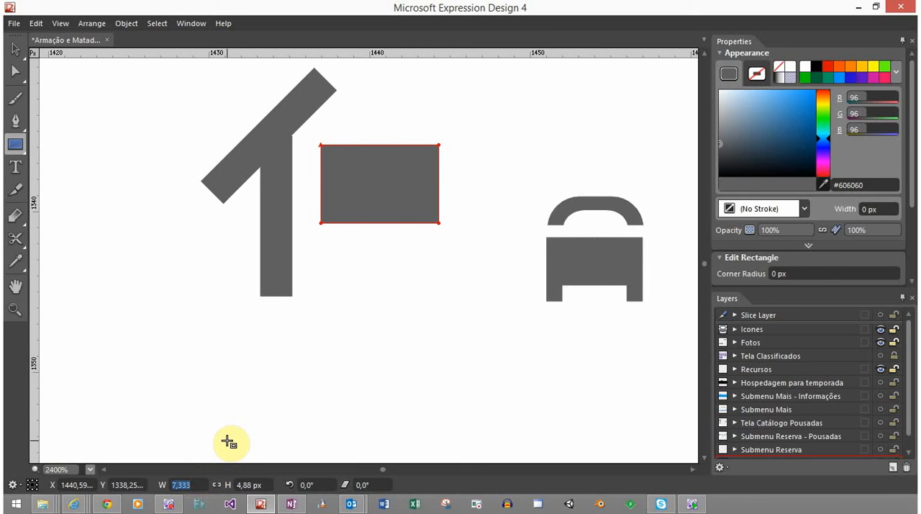
text(4)
key(Tab)
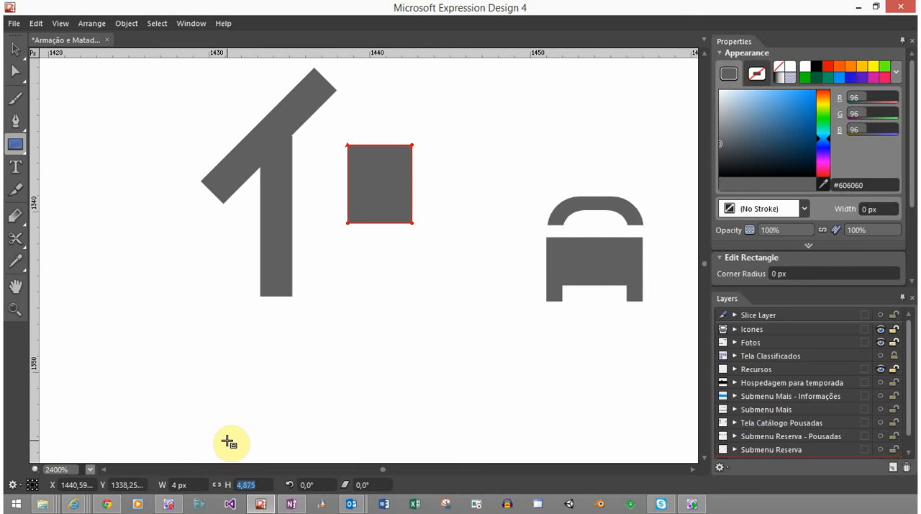
key(shift+Tab)
key(Tab)
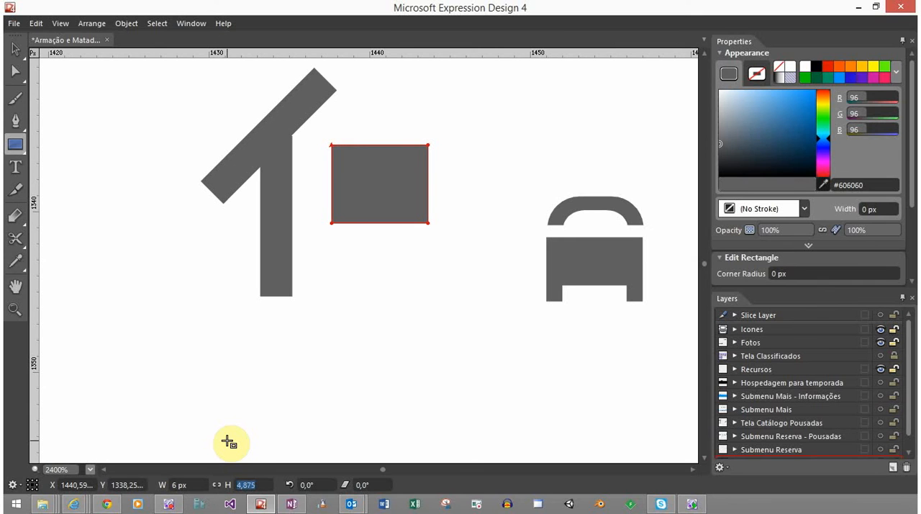
text(4)
key(Return)
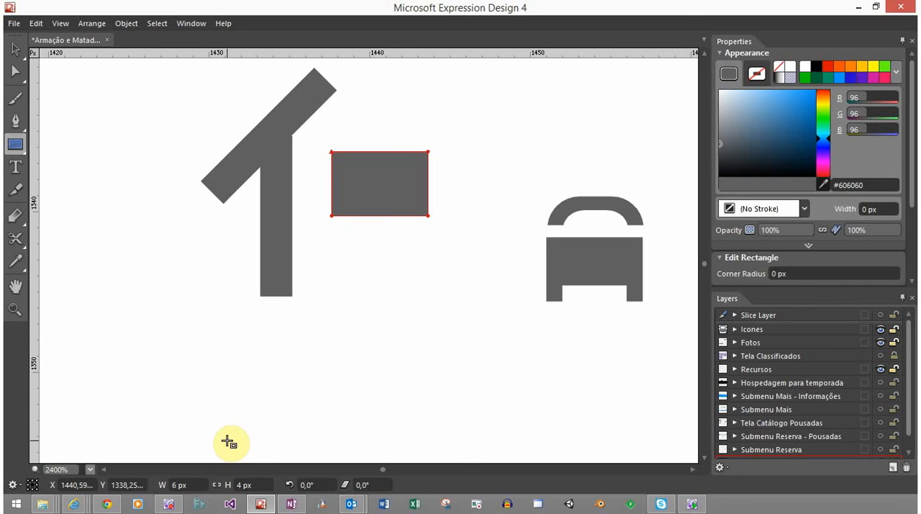
Nudge the 6 by 4 px rectangle slightly left toward the post, then deselect it
click(15, 48)
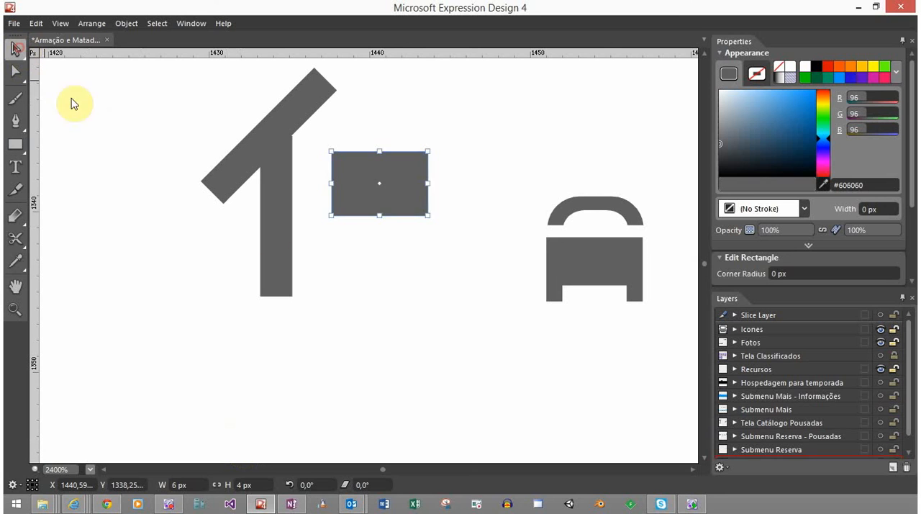
click(317, 249)
click(375, 196)
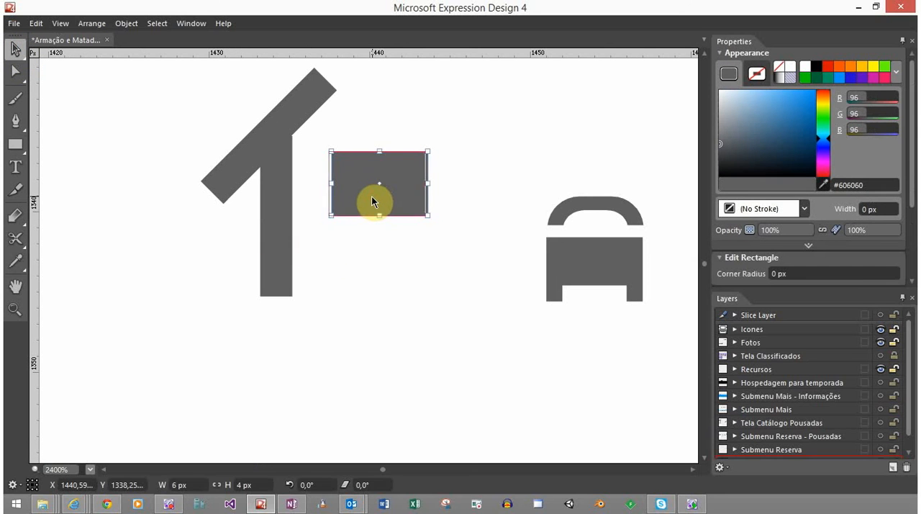
drag(372, 196, 369, 196)
click(384, 267)
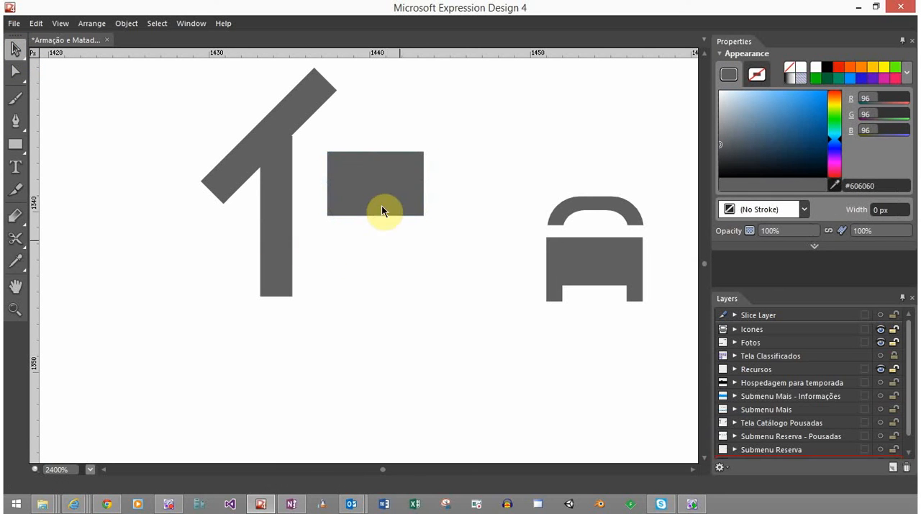
Narrow the rectangle to 3 px wide and place an identical copy beside it, leaving a small gap between them
click(378, 165)
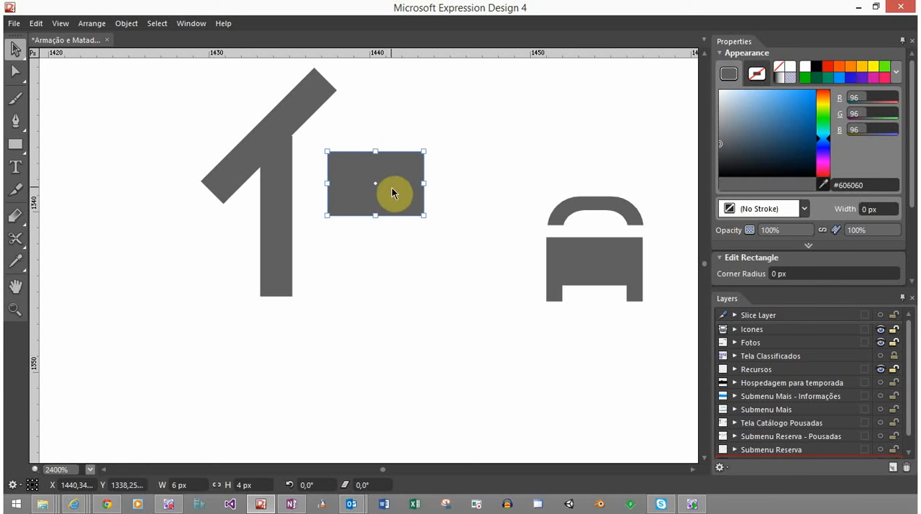
drag(423, 184, 401, 198)
click(350, 206)
shift+click(355, 206)
click(401, 233)
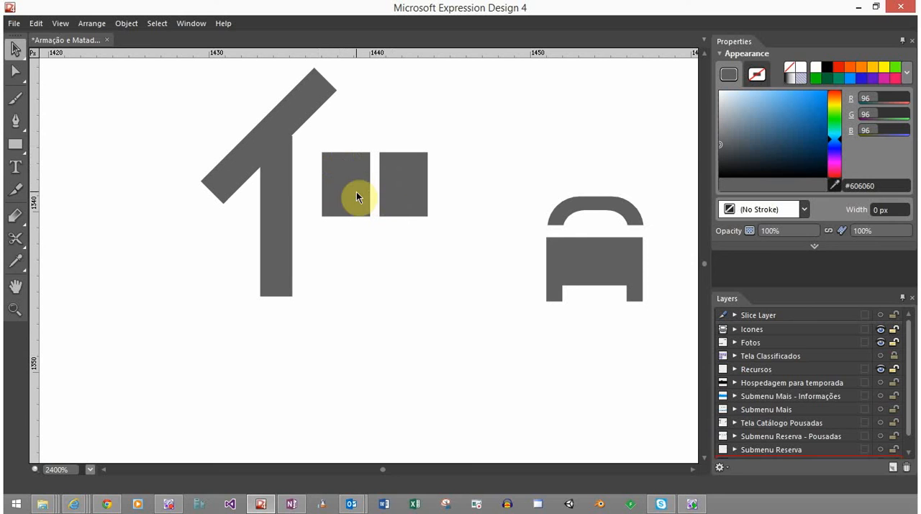
Draw a bar about 6.54 px wide and 0.75 px high just above the two rectangles and place a copy just below them
click(15, 144)
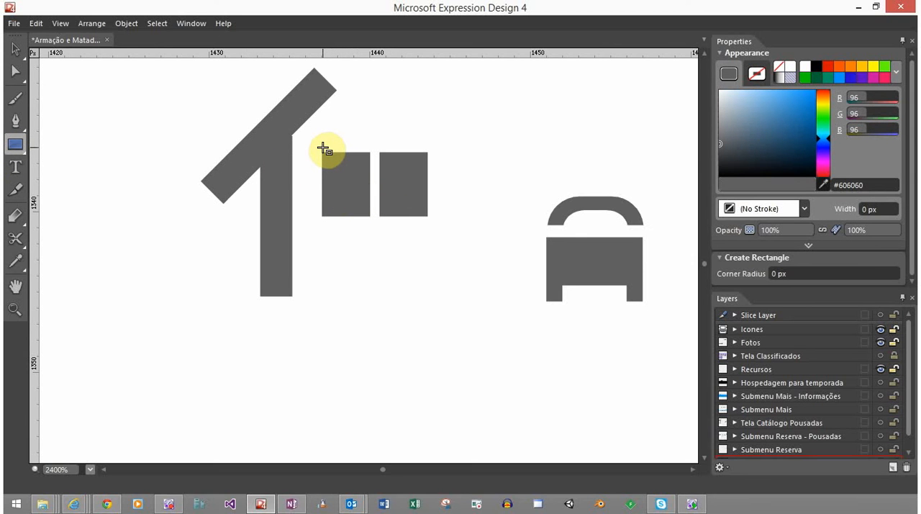
drag(324, 148, 429, 136)
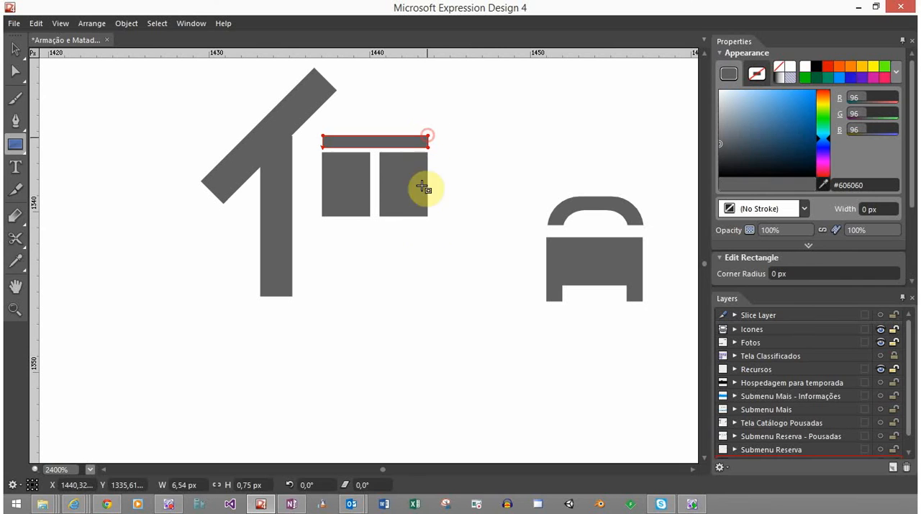
click(10, 58)
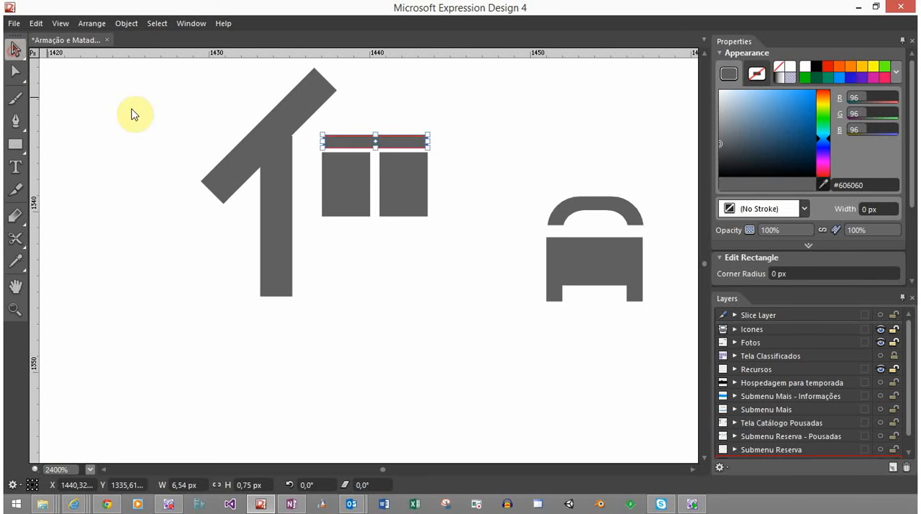
drag(402, 160, 396, 233)
click(450, 205)
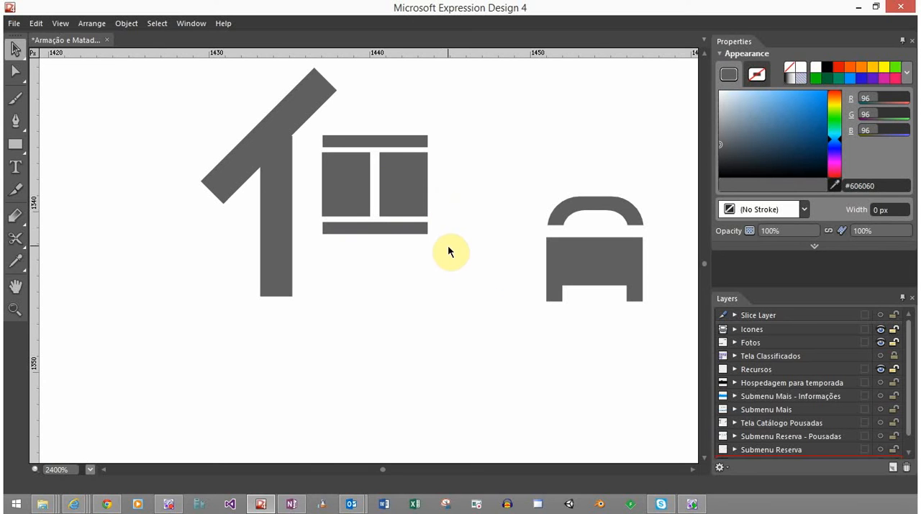
Set the width of both horizontal bars together to 7 px
click(402, 142)
shift+click(407, 226)
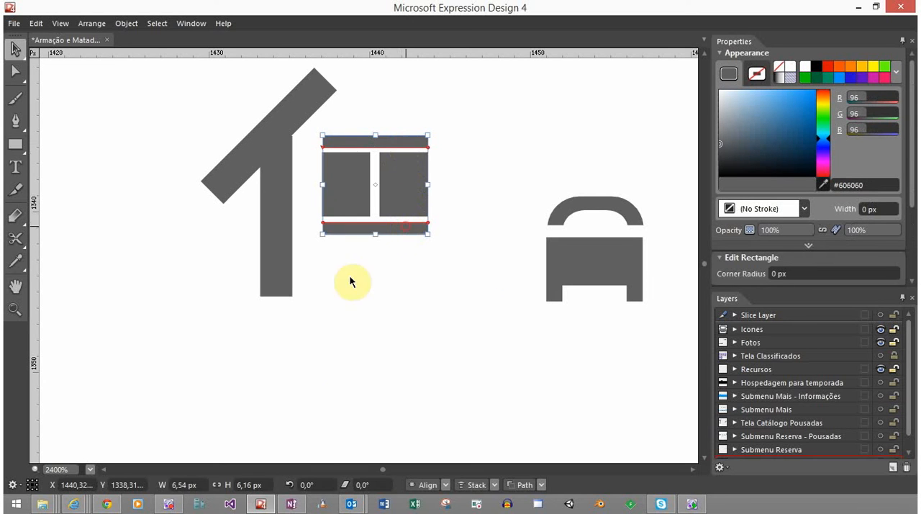
click(189, 487)
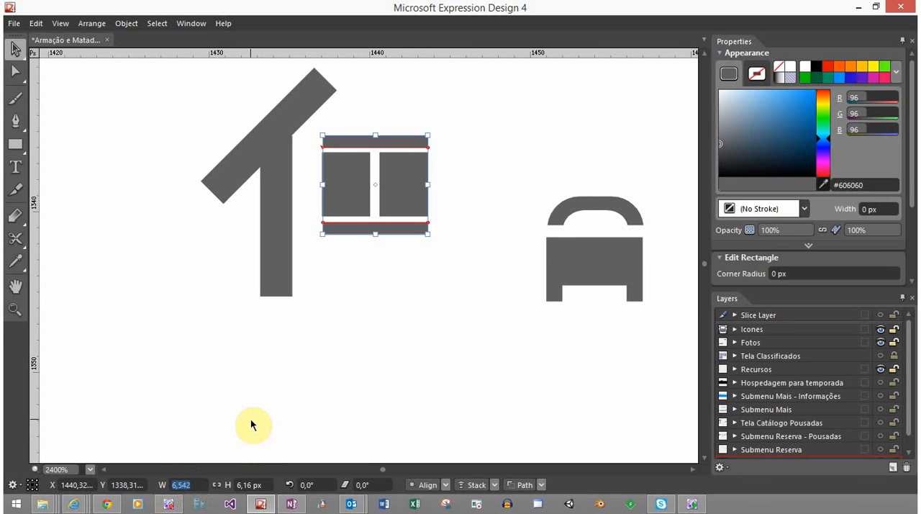
text(6)
key(Return)
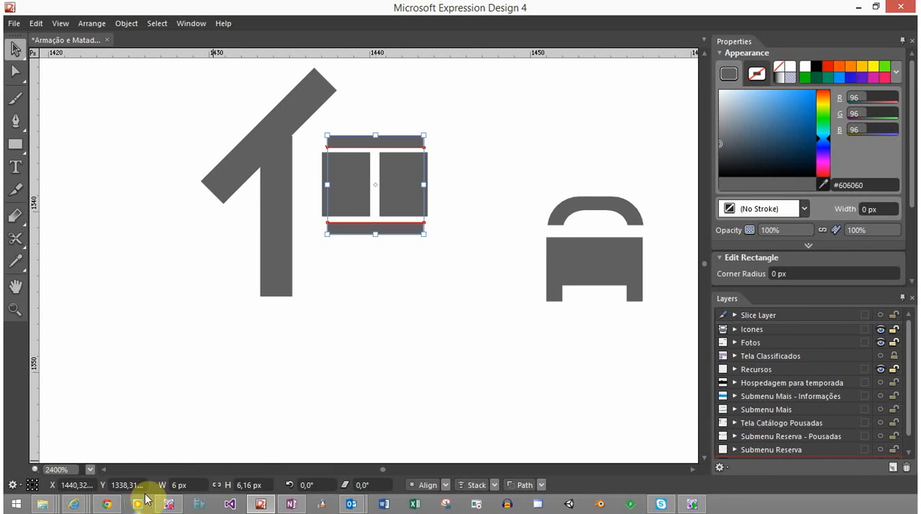
click(192, 485)
text(7)
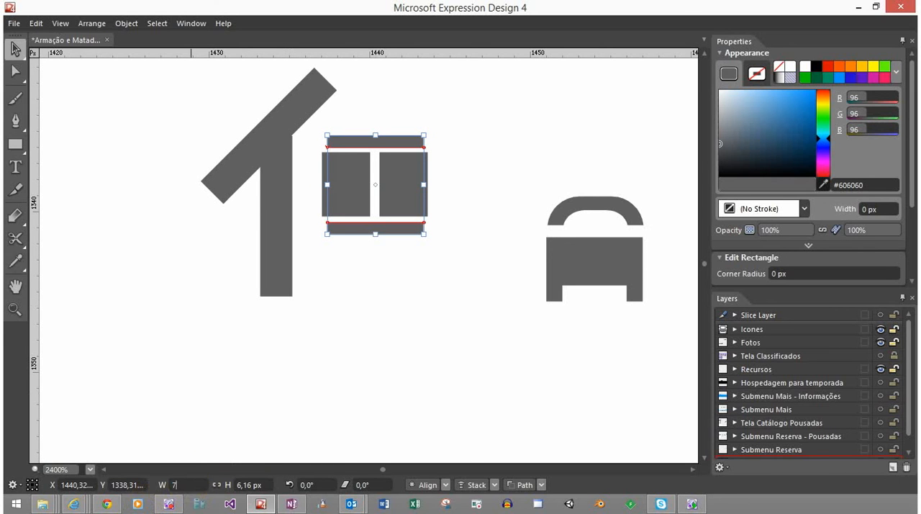
key(Return)
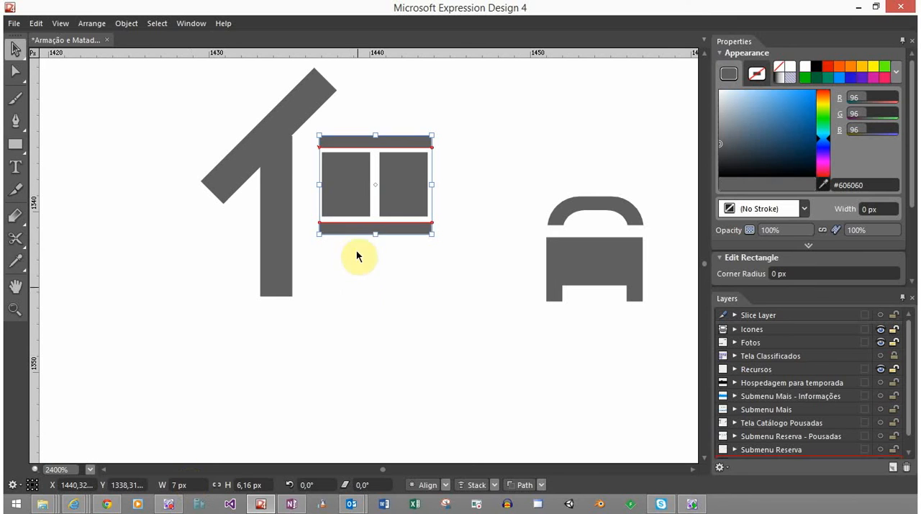
Spread the two 3 px wide rectangles slightly apart toward the outer ends of the bars
click(356, 202)
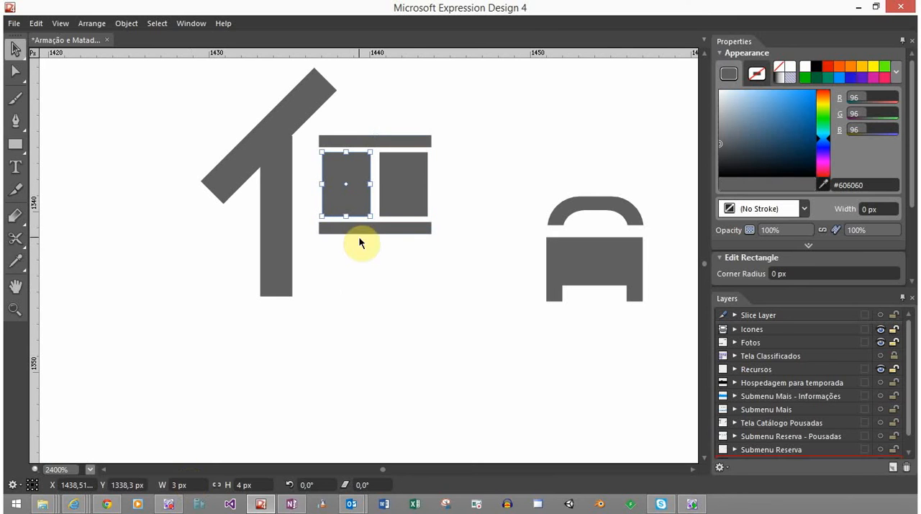
click(410, 197)
click(411, 197)
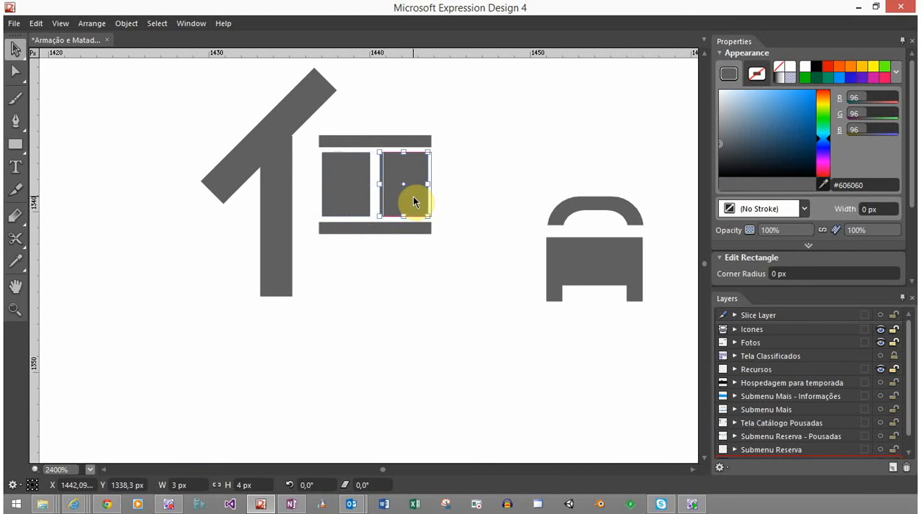
click(348, 196)
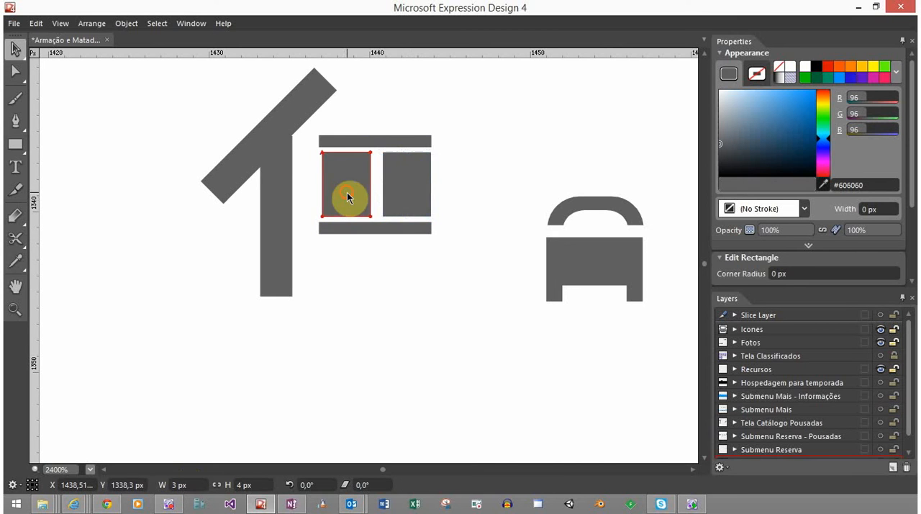
click(345, 192)
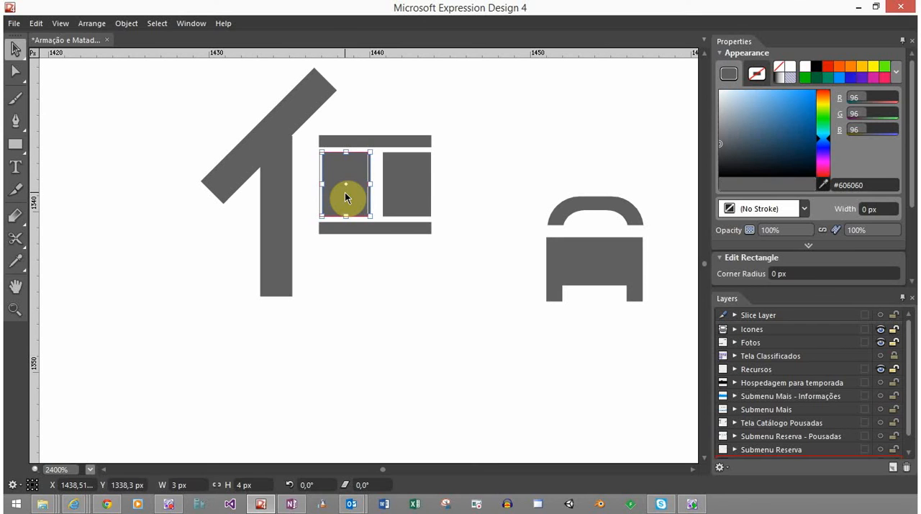
click(401, 258)
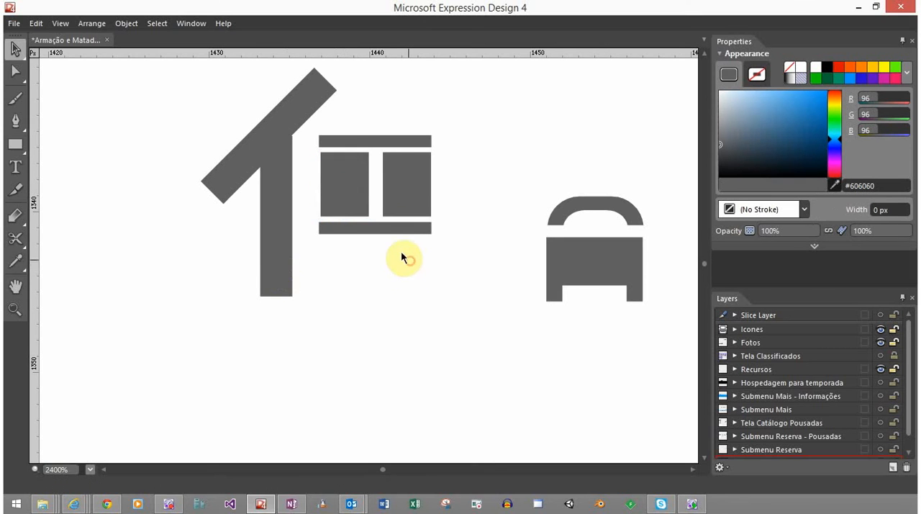
Align the left edges of the left rectangle and both horizontal bars
scroll(398, 176, up, 3)
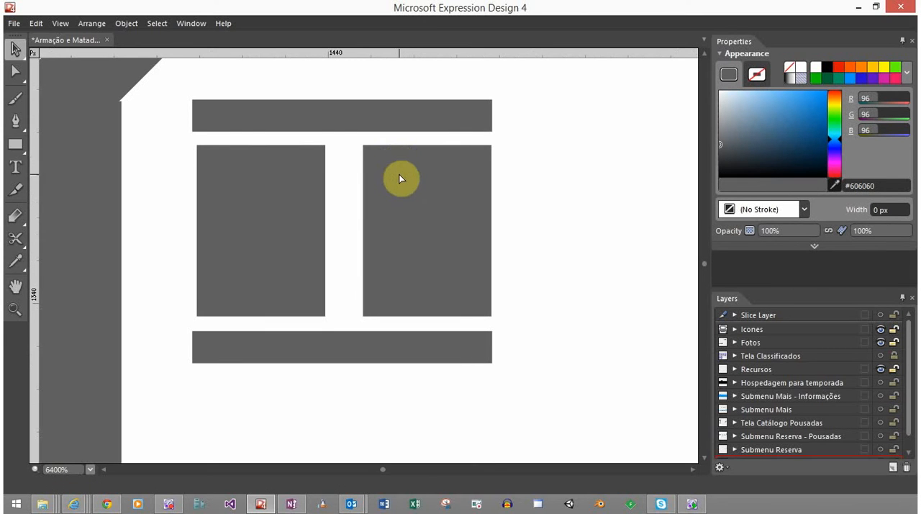
click(271, 239)
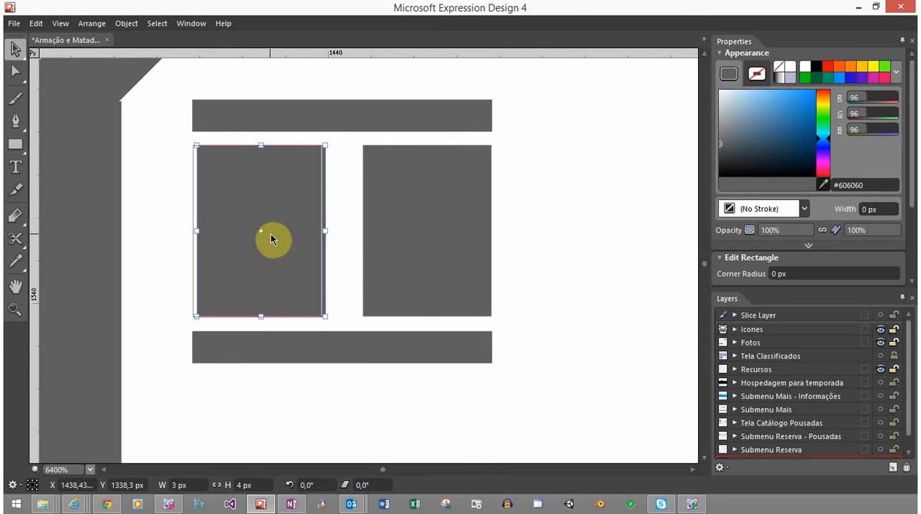
click(324, 365)
drag(272, 384, 224, 99)
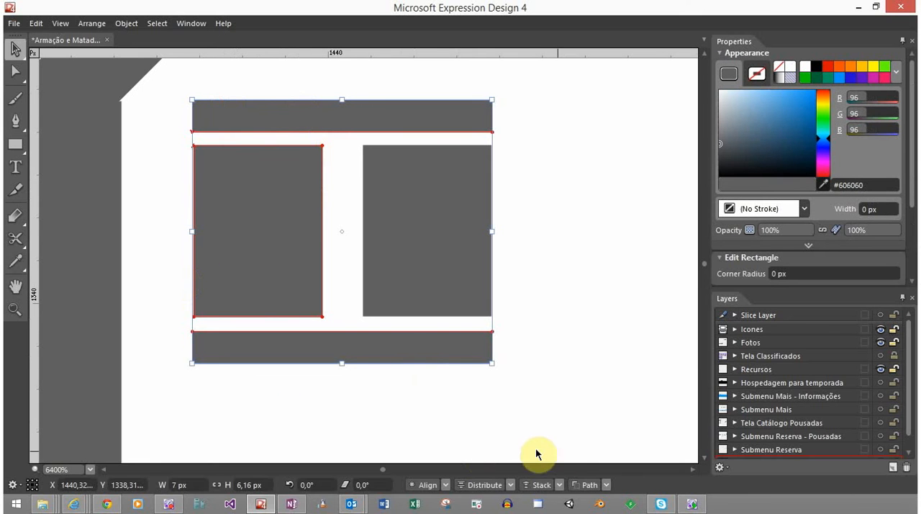
click(445, 486)
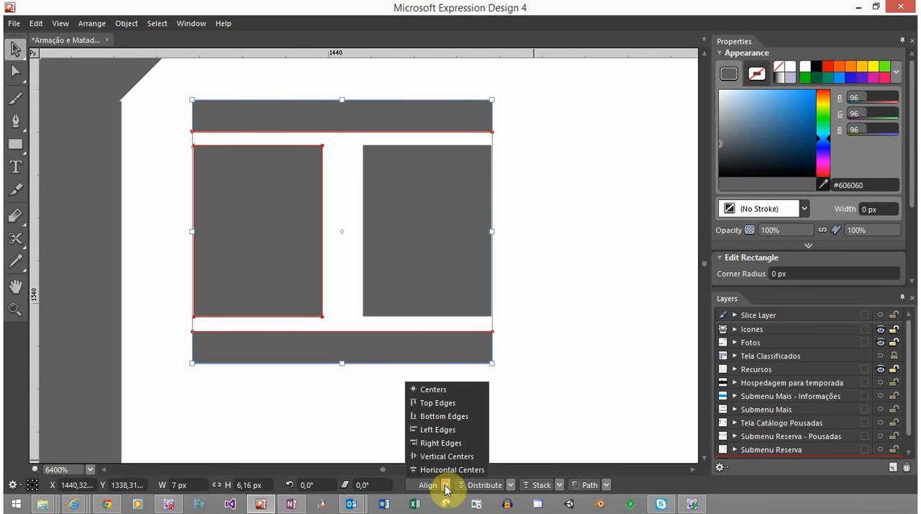
click(446, 430)
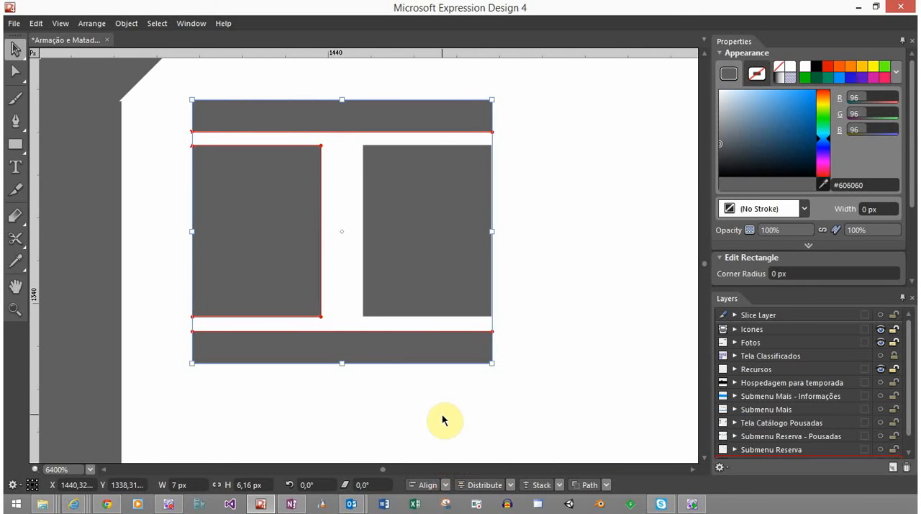
Align the right edges of the right rectangle and both horizontal bars
click(443, 421)
drag(528, 382, 452, 117)
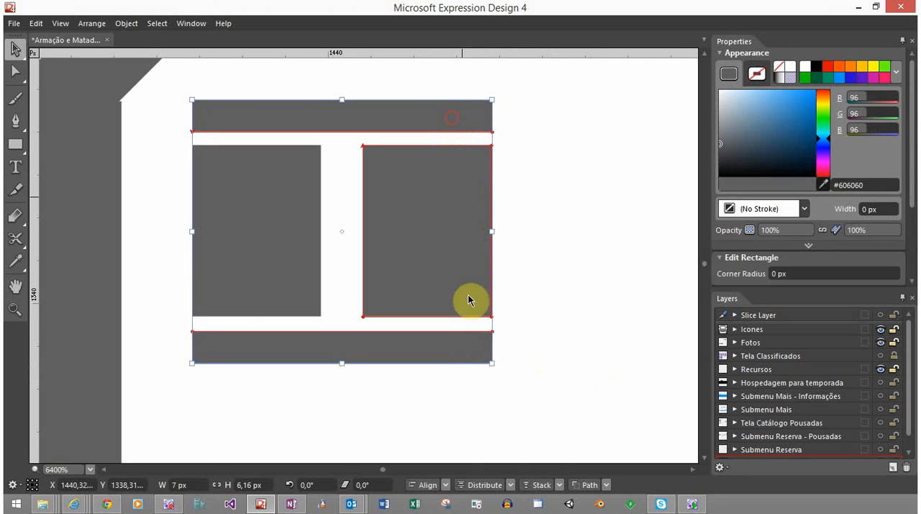
click(447, 485)
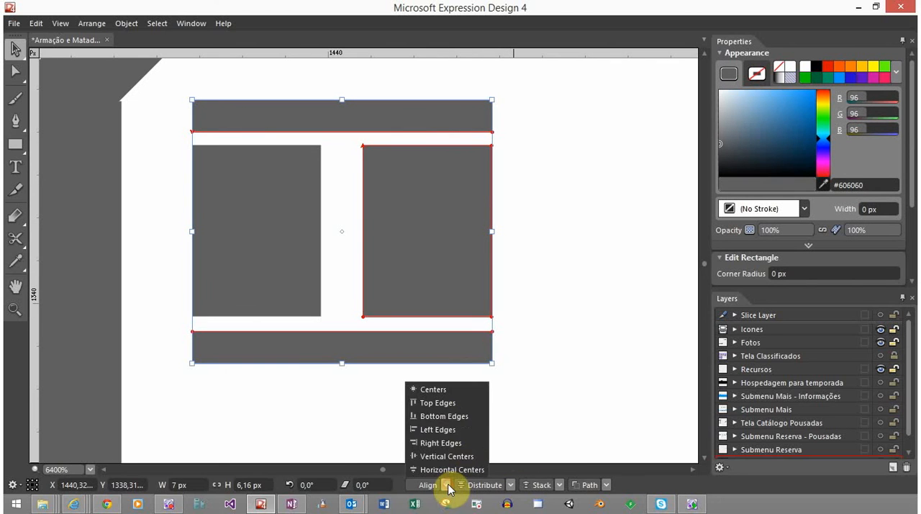
click(460, 443)
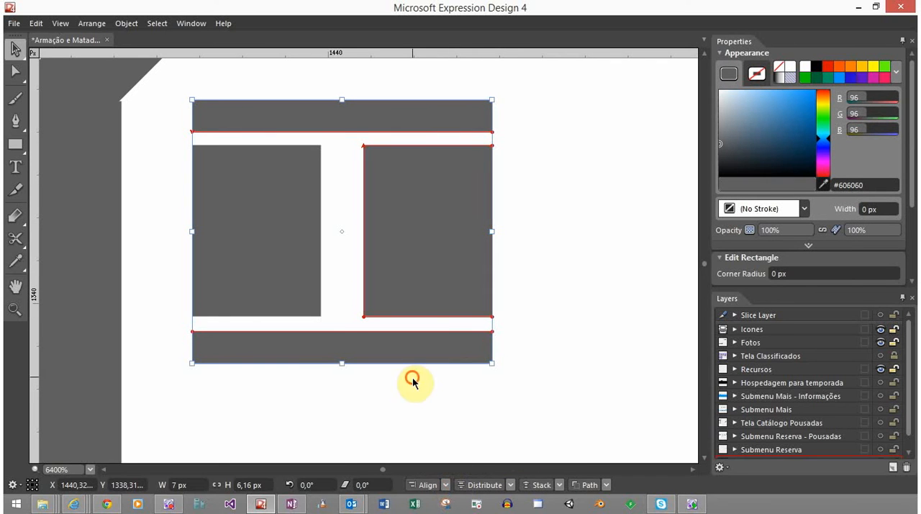
click(414, 382)
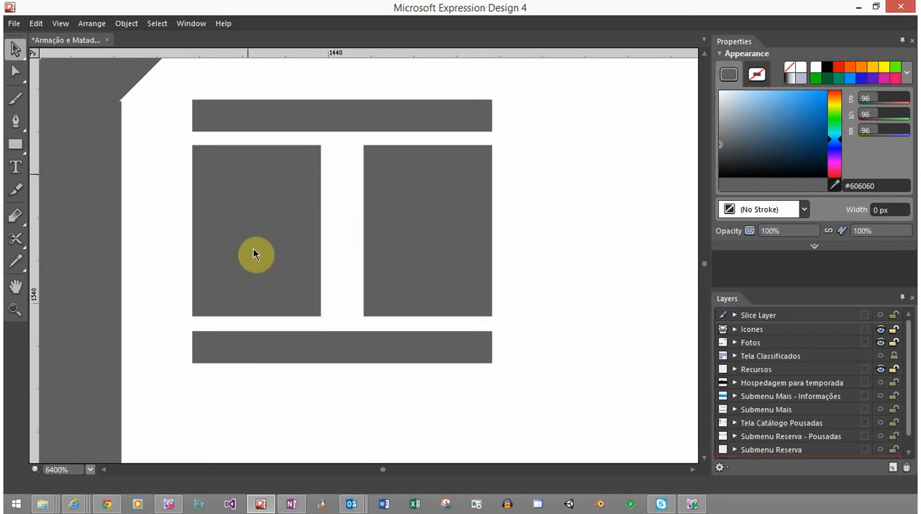
Draw a small rectangle inside the upper part of the left rectangle and size it 2 px wide and 0.5 px high
click(15, 144)
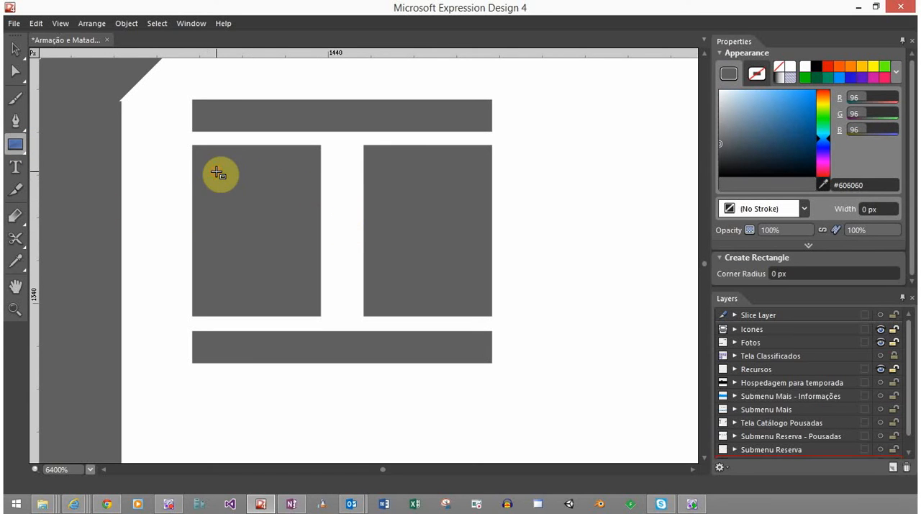
drag(217, 172, 292, 198)
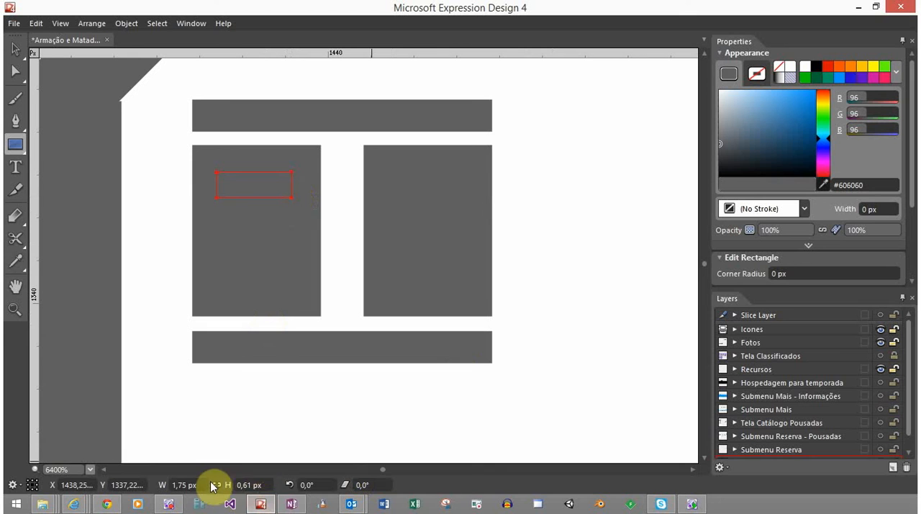
click(261, 484)
text(1)
key(Return)
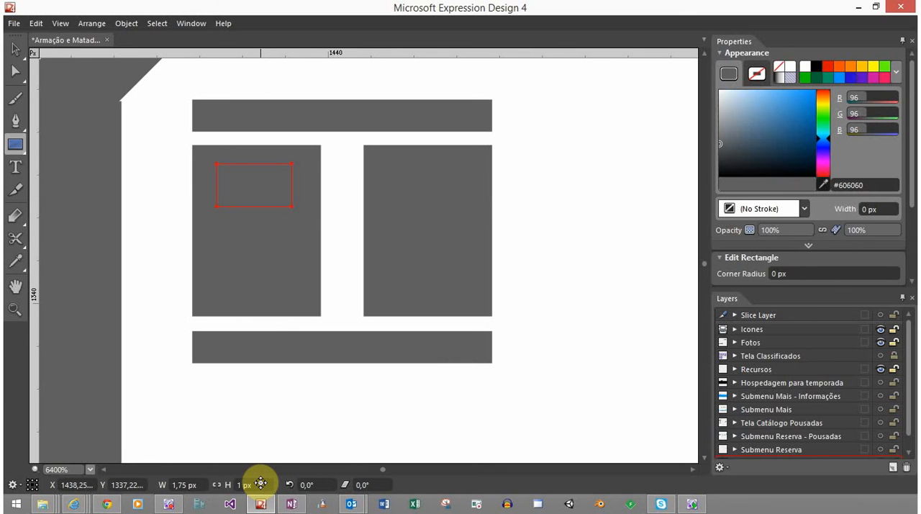
click(264, 483)
text(0,5)
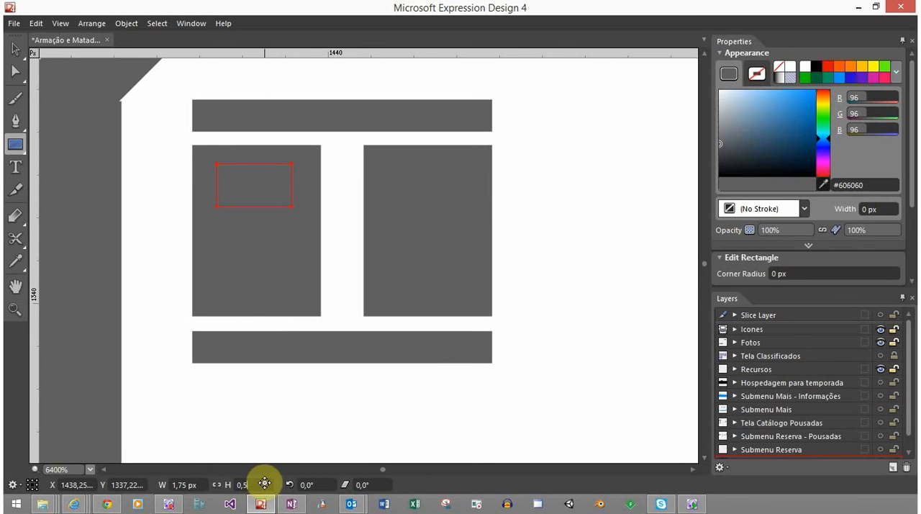
key(Return)
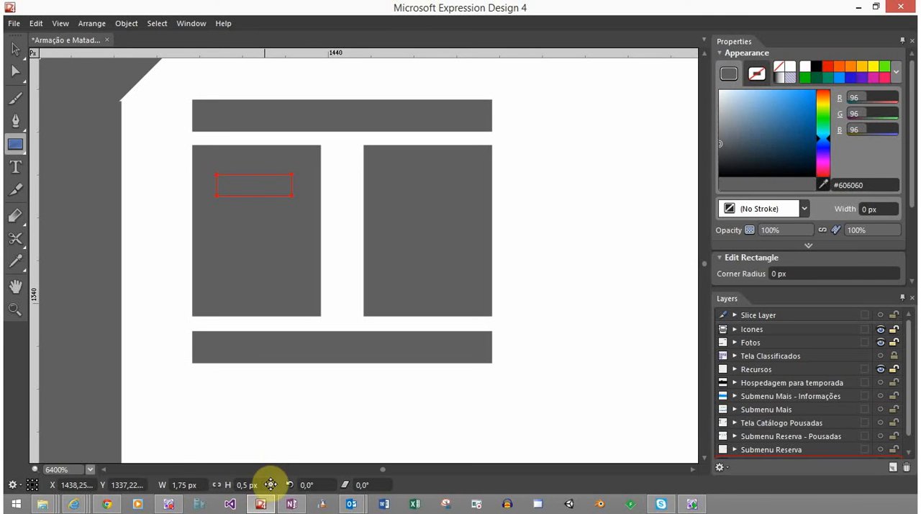
click(204, 483)
text(2)
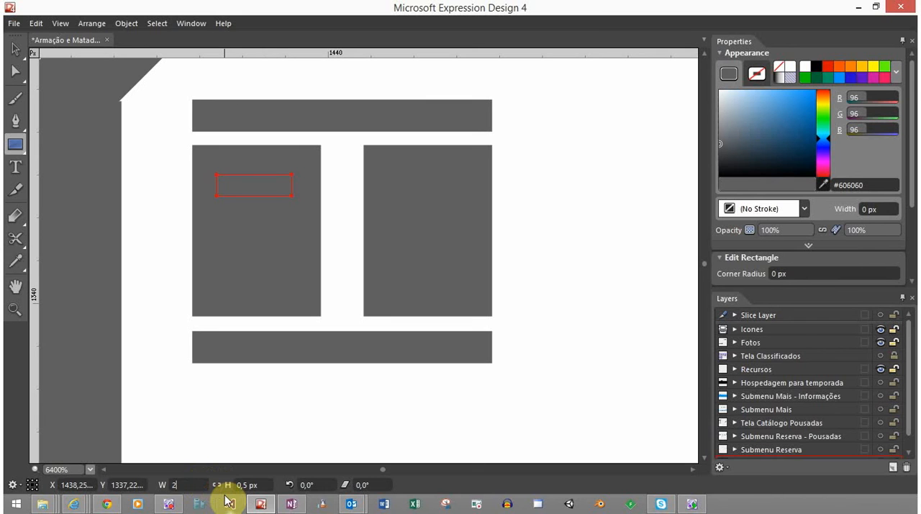
key(Return)
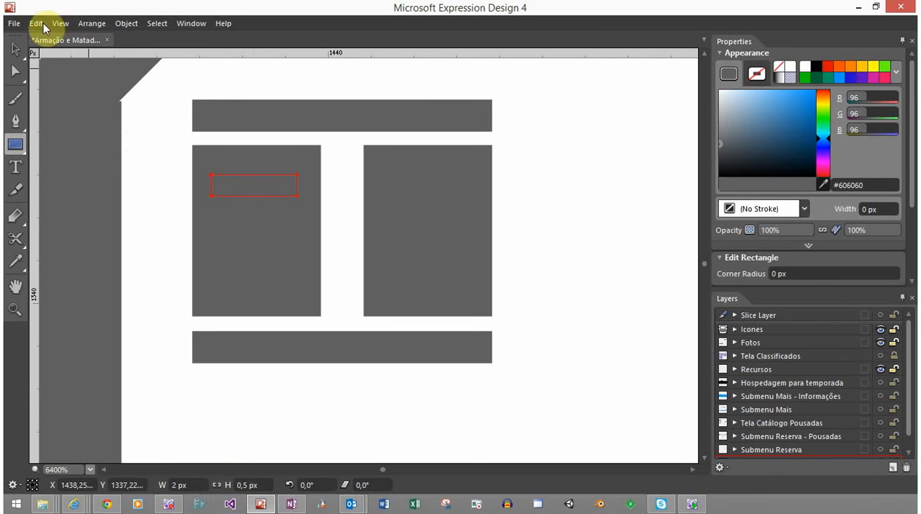
Place two copies of the small 2 px by 0.5 px rectangle below the original, stacked inside the left rectangle
click(23, 48)
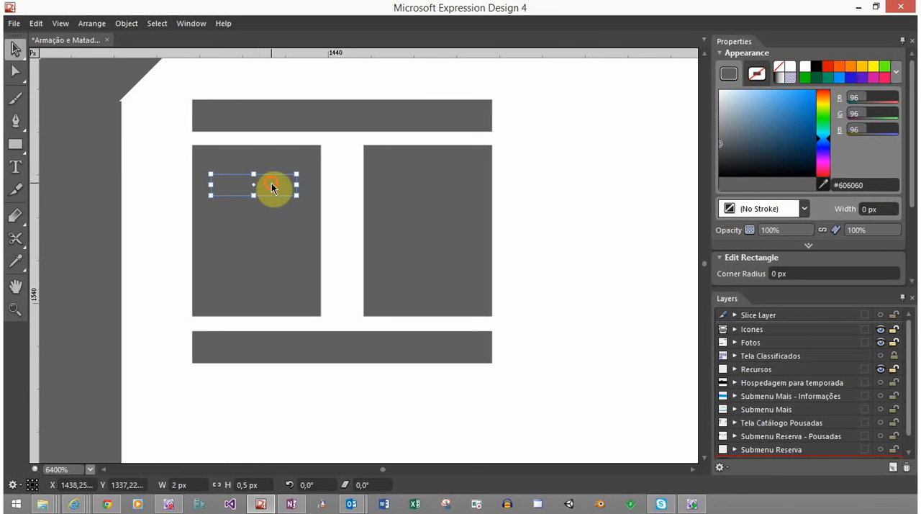
mouse_move(274, 189)
mouse_down()
mouse_move(281, 195)
mouse_move(268, 229)
mouse_move(280, 265)
mouse_move(272, 274)
mouse_up()
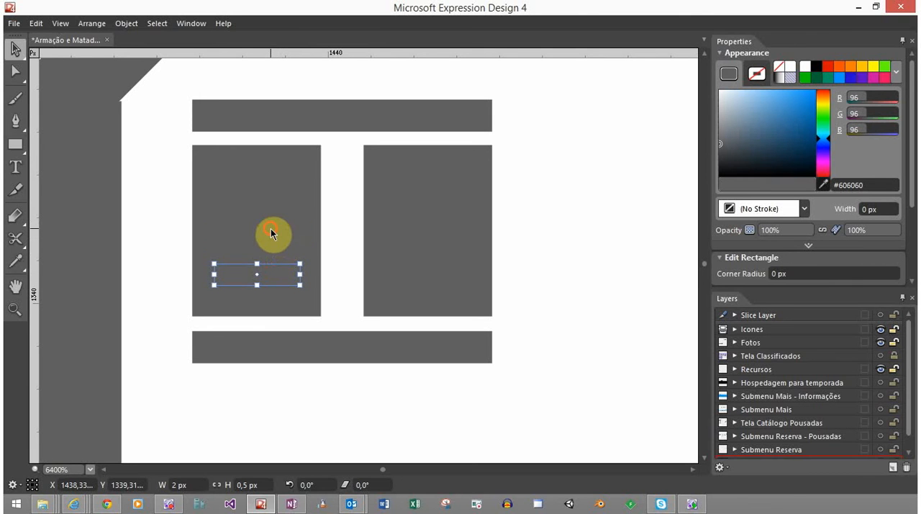
shift+click(270, 228)
Fill the three small stacked rectangles in the left rectangle with white
shift+click(268, 193)
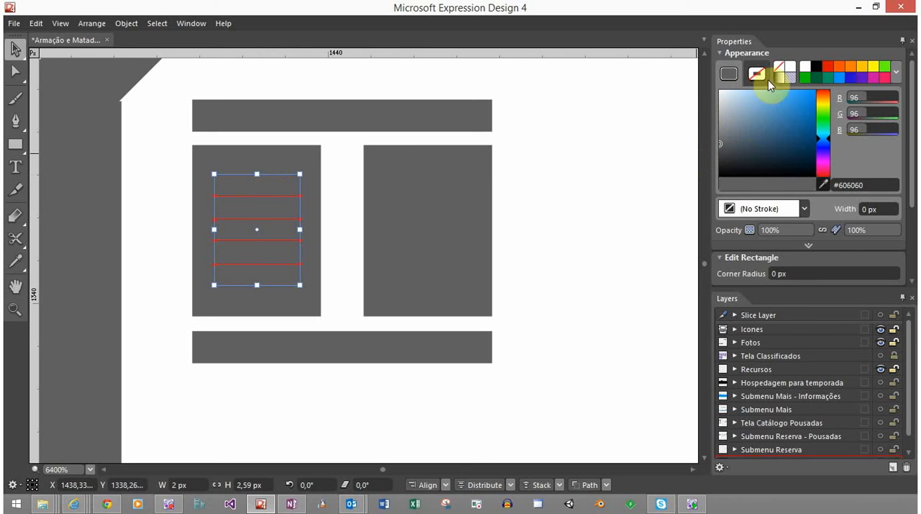
click(791, 65)
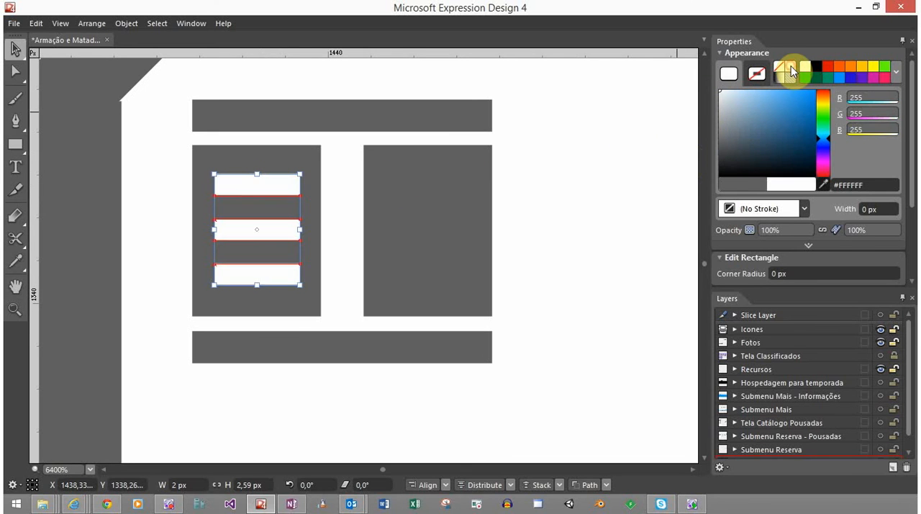
click(516, 161)
Copy the three white slats from the left rectangle straight across into the right rectangle
click(244, 187)
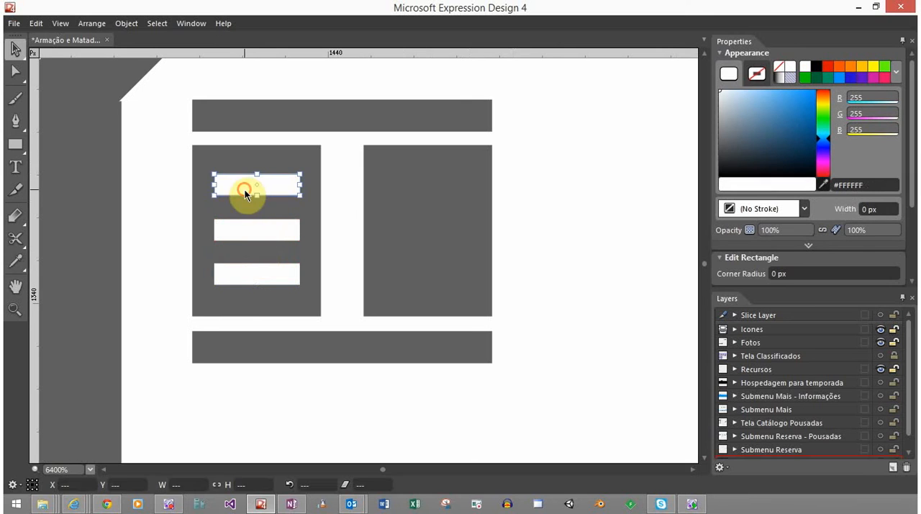
shift+click(242, 228)
shift+click(235, 274)
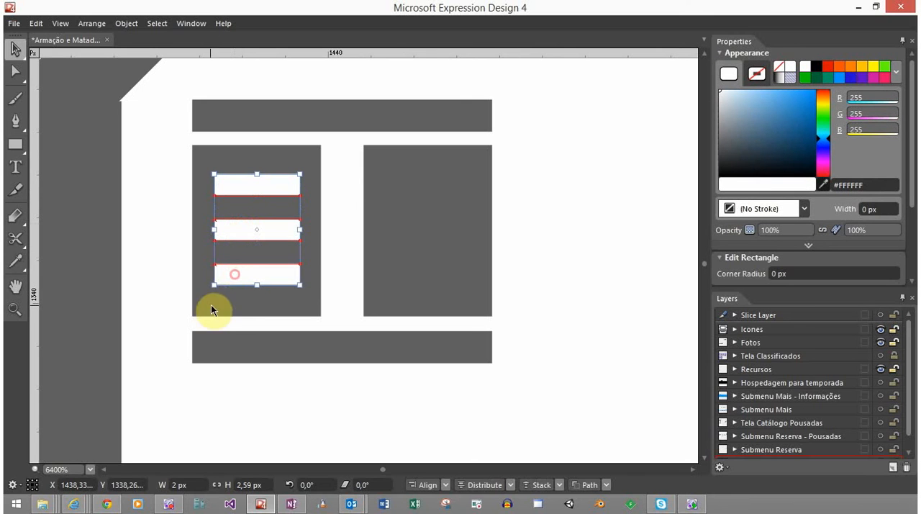
click(272, 278)
drag(273, 279, 445, 278)
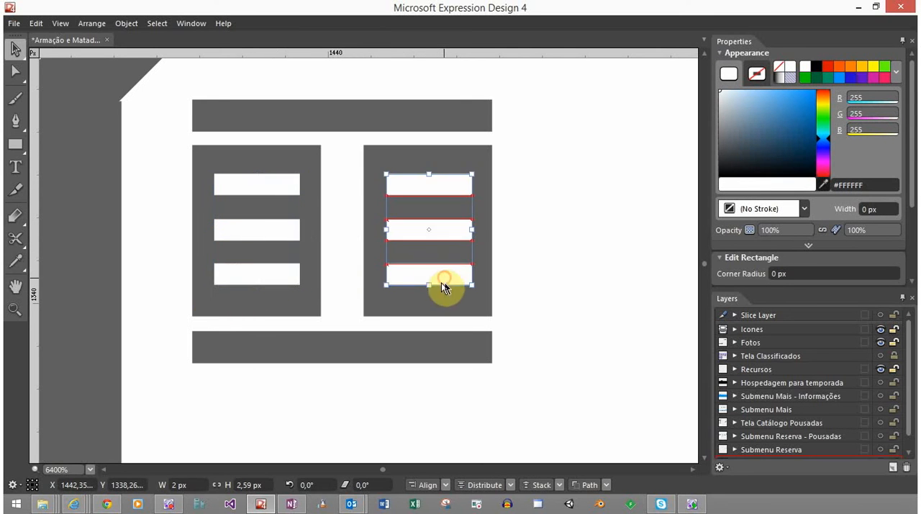
click(524, 234)
Examine the roof, post and window at smaller scale beside the bed shape and the site's other icons
scroll(222, 309, down, 2)
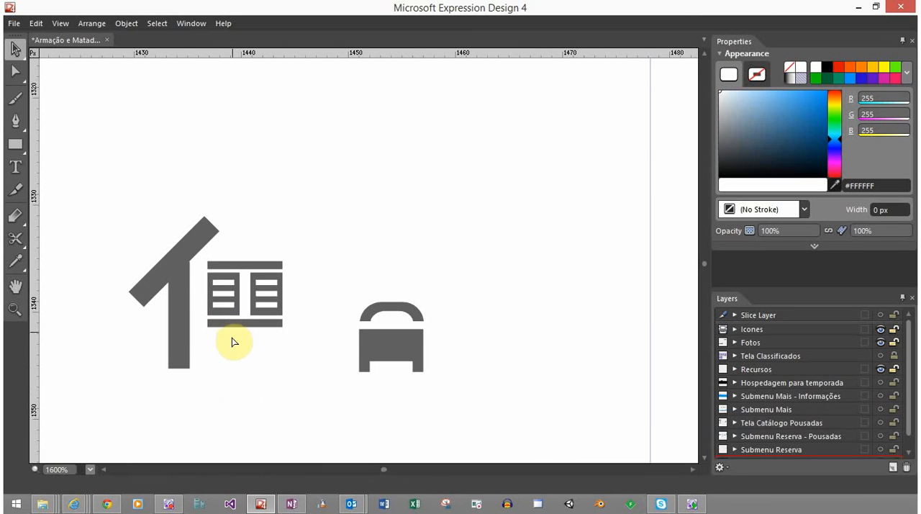
scroll(230, 346, down, 7)
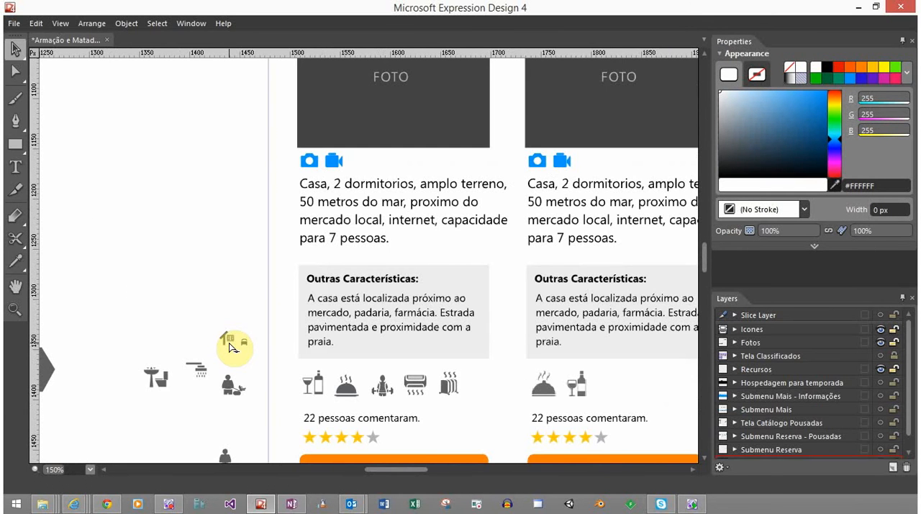
scroll(231, 347, down, 1)
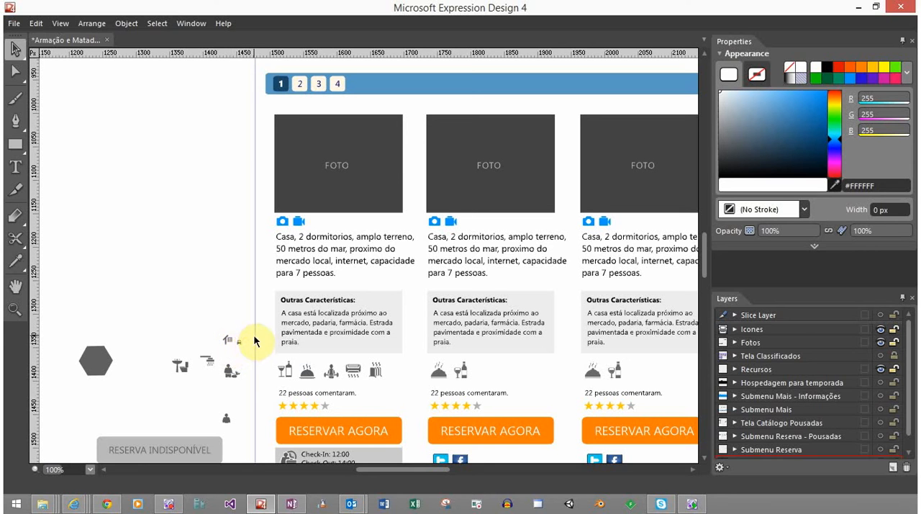
click(215, 335)
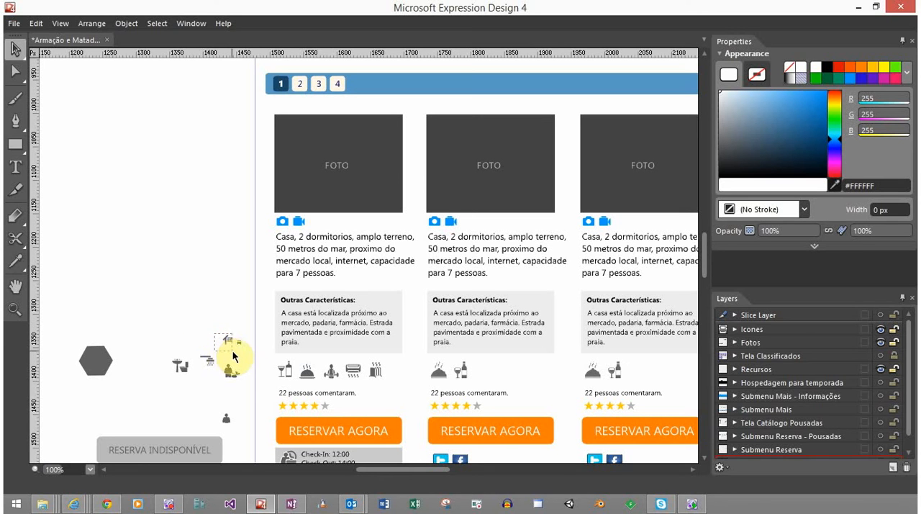
click(232, 347)
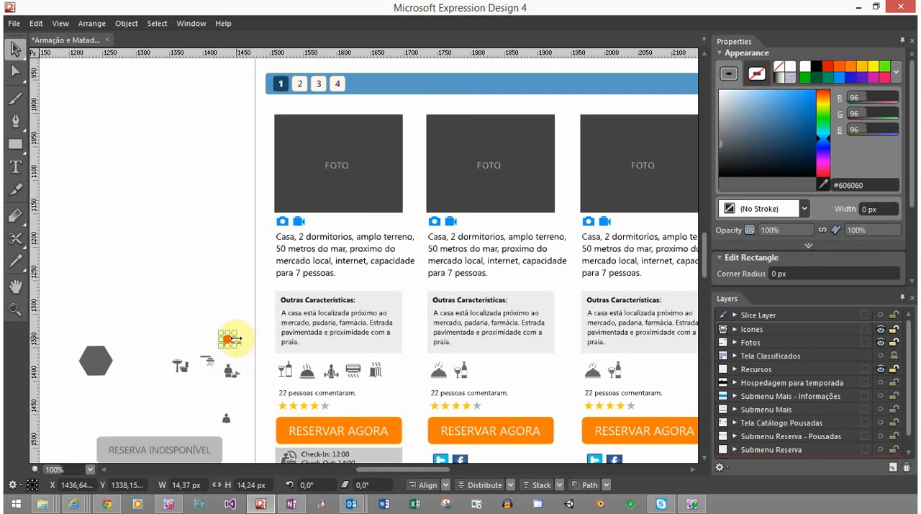
scroll(216, 345, up, 4)
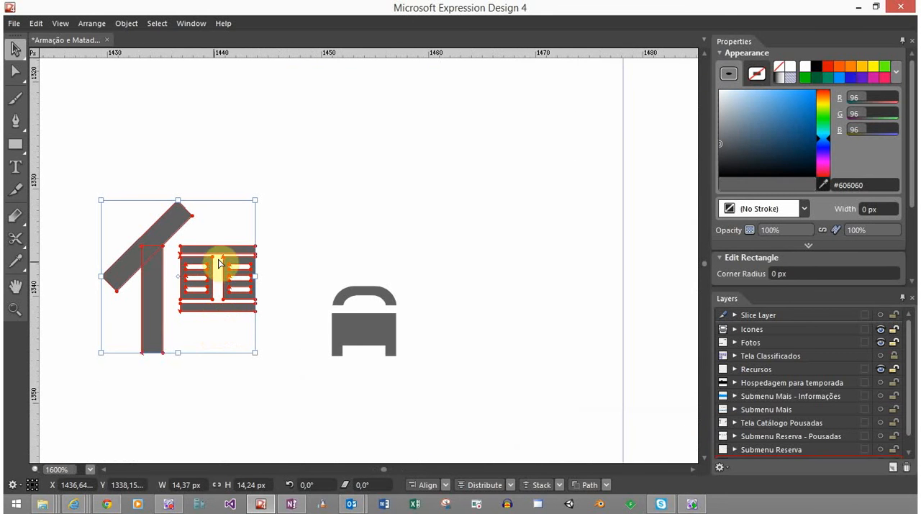
click(294, 249)
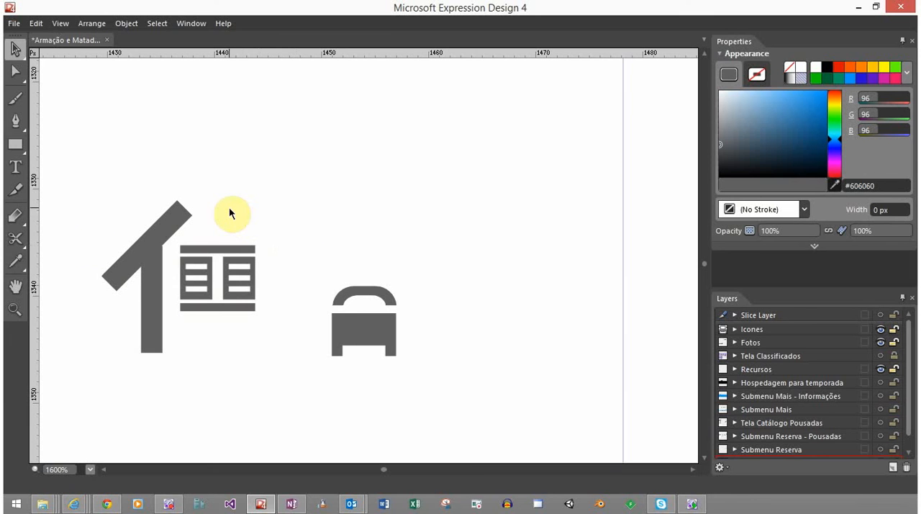
click(169, 226)
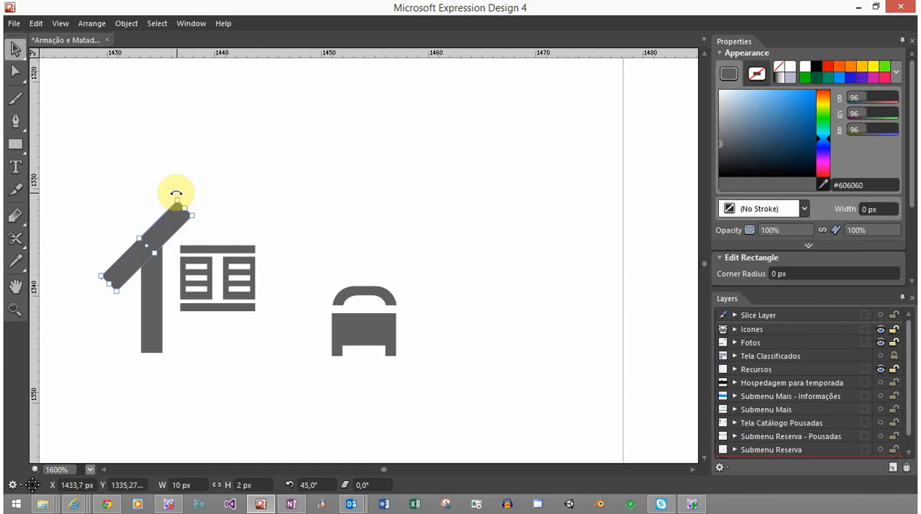
Align the three white slats in the left rectangle by their horizontal centers
scroll(195, 263, up, 2)
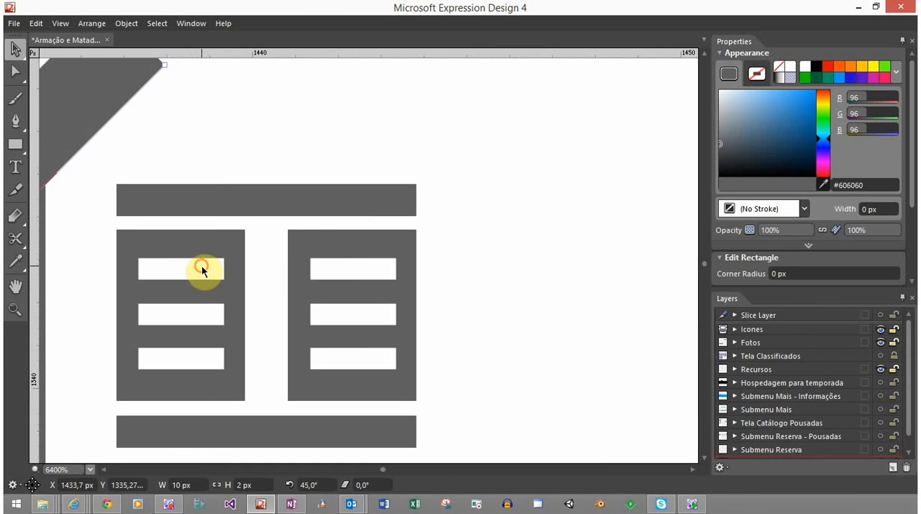
click(202, 270)
shift+click(191, 321)
shift+click(195, 344)
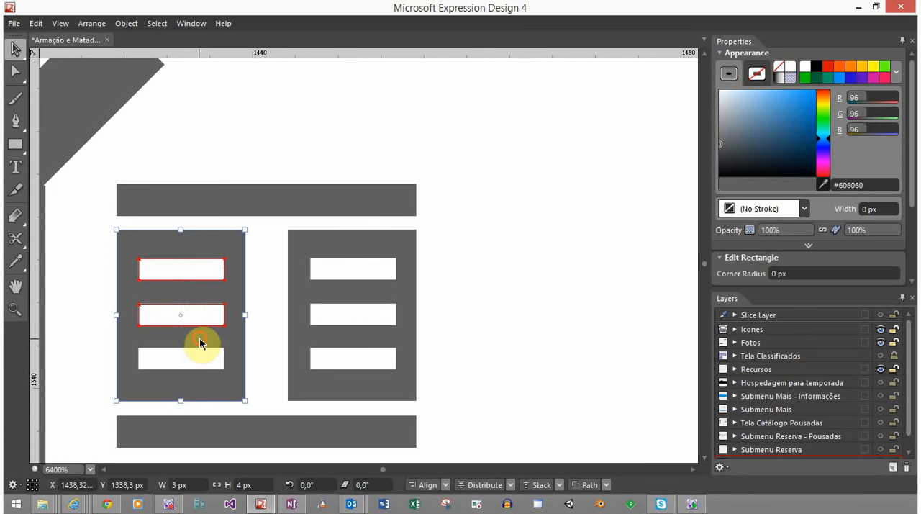
shift+click(200, 343)
shift+click(196, 355)
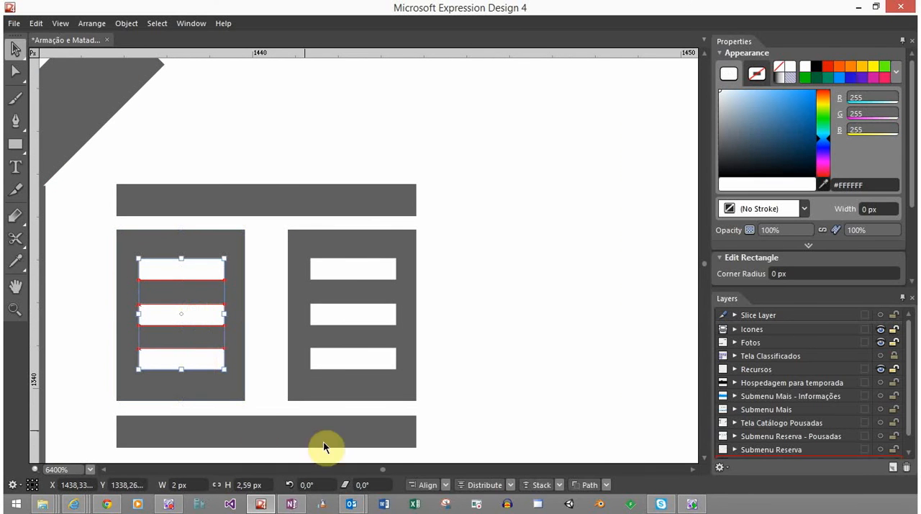
click(447, 485)
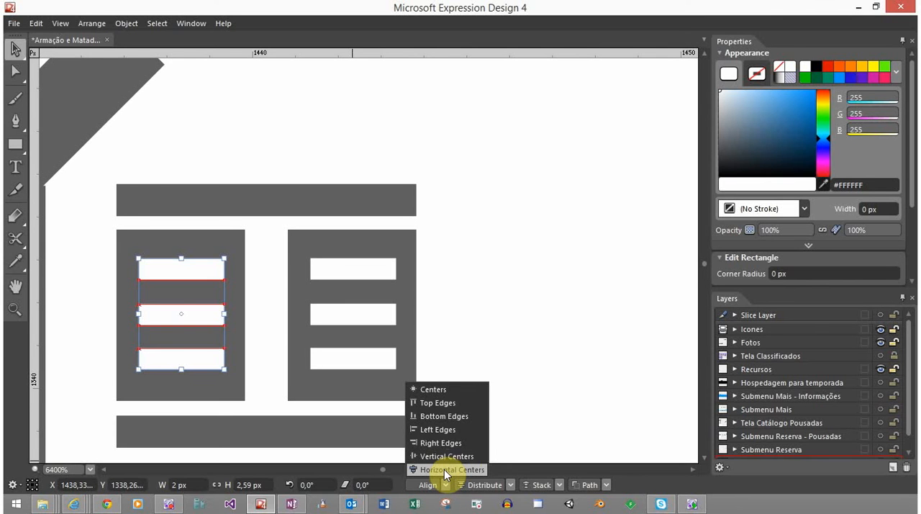
click(444, 470)
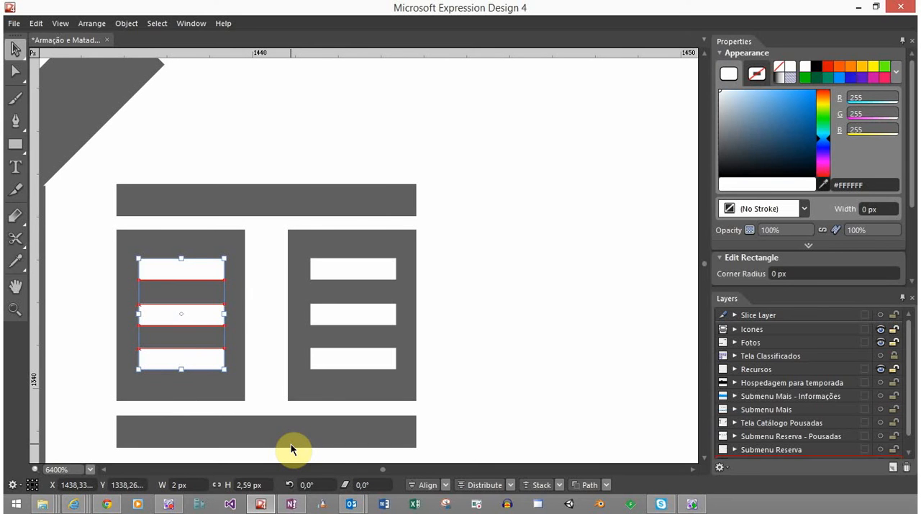
Distribute the left rectangle's three white slats evenly by their vertical centers
click(511, 485)
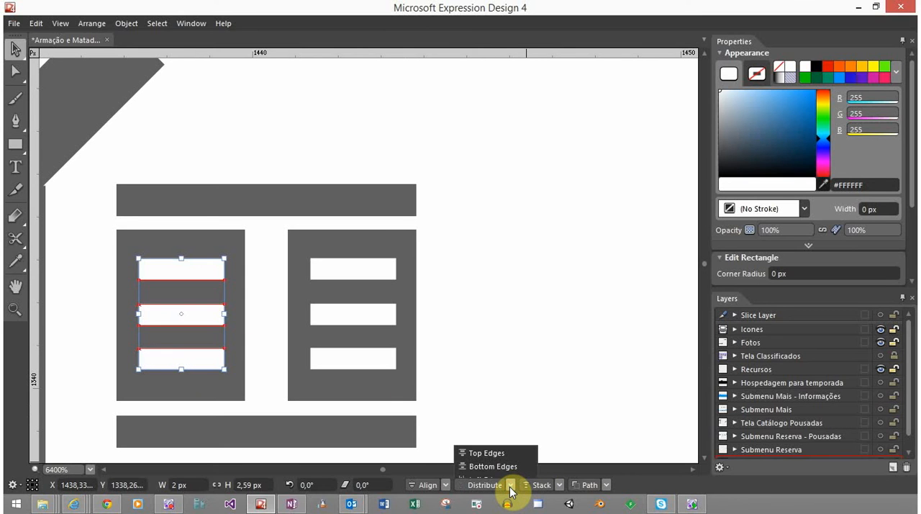
click(511, 489)
click(511, 489)
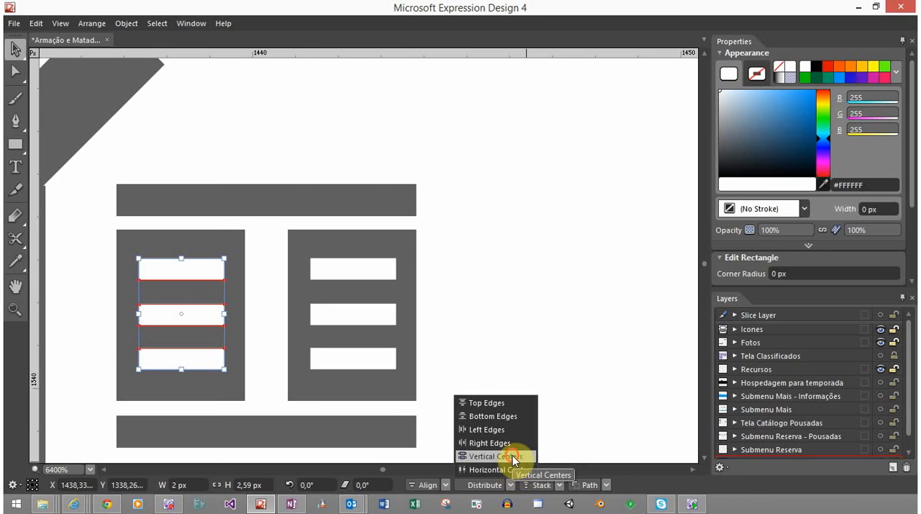
click(513, 456)
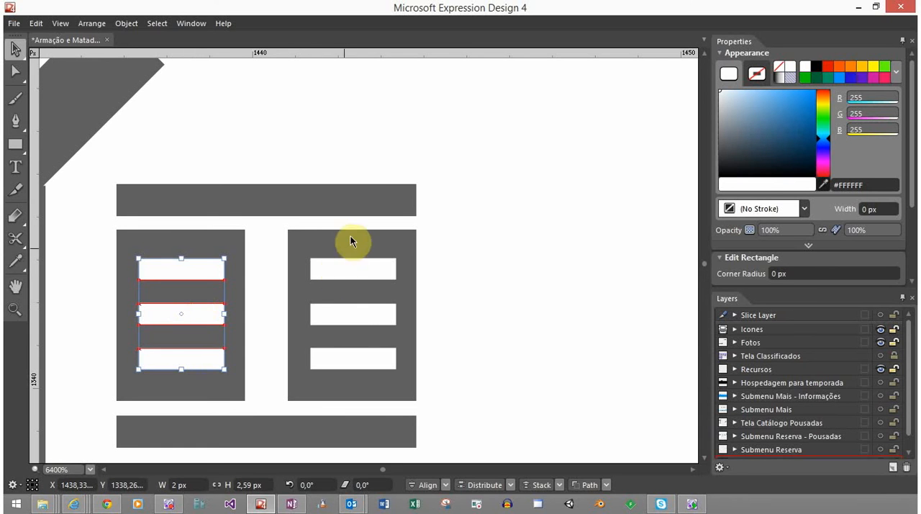
Distribute the three white slats in the right rectangle evenly by their vertical centers
click(344, 262)
shift+click(345, 312)
shift+click(354, 357)
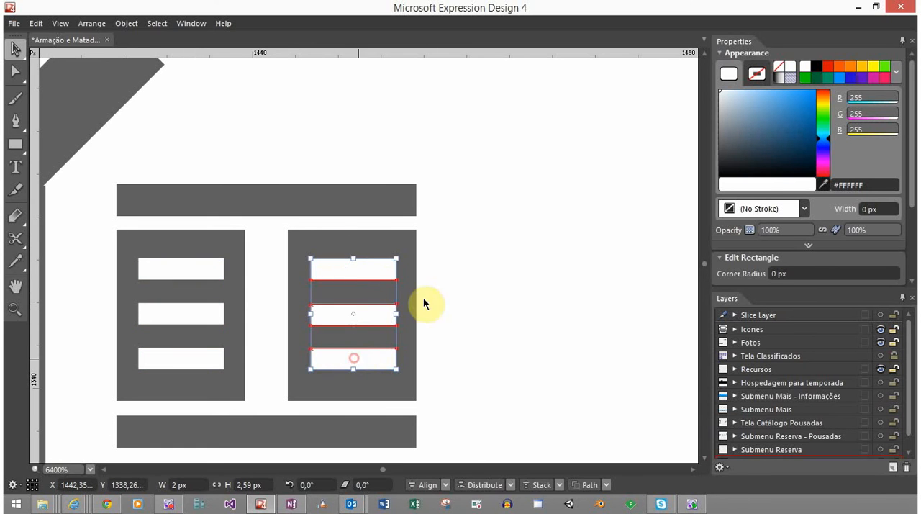
click(483, 489)
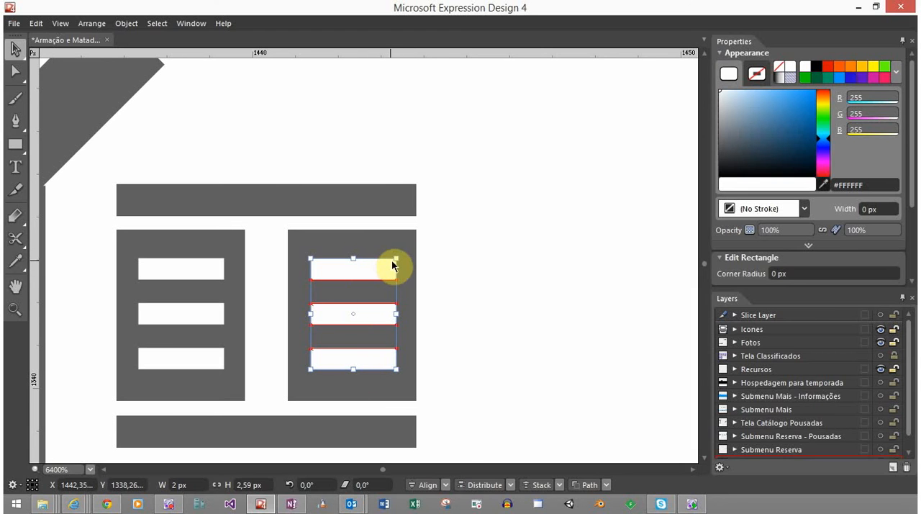
Cut the three white slats out of the right rectangle with the Back Minus Front path operation
drag(452, 261, 390, 377)
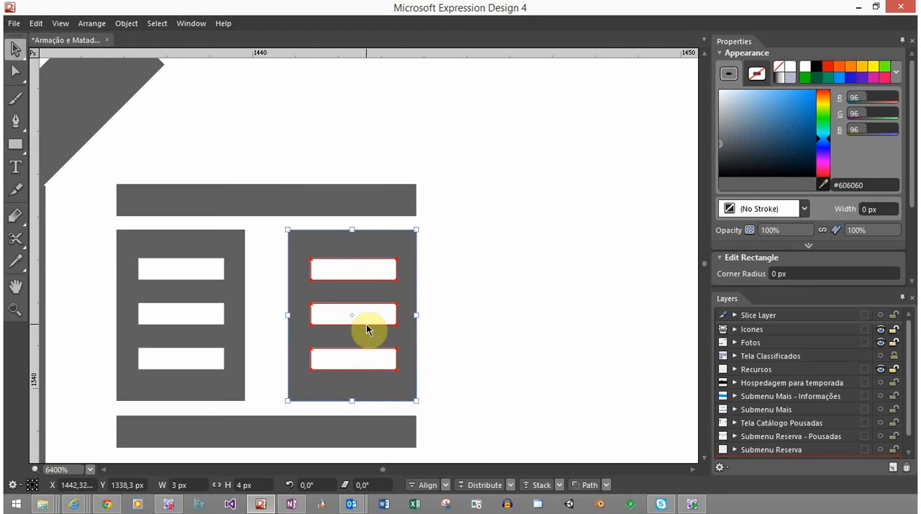
click(607, 485)
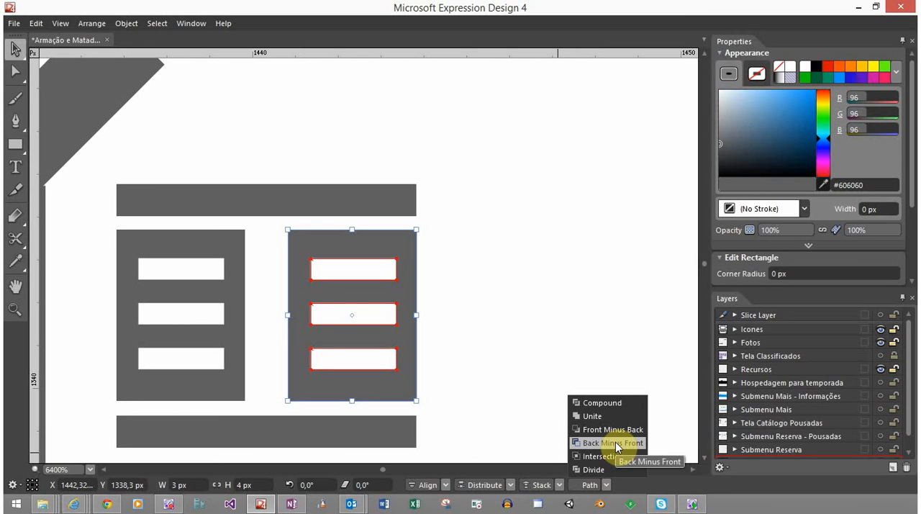
click(614, 443)
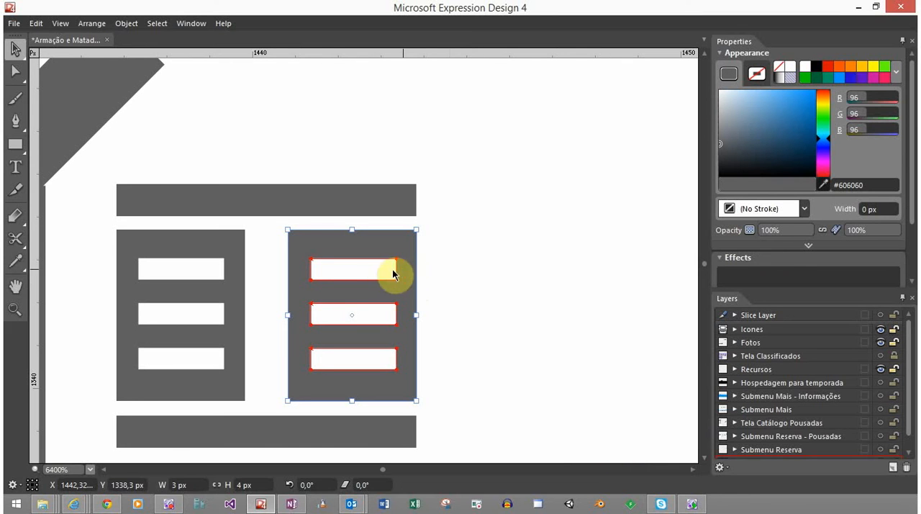
click(483, 264)
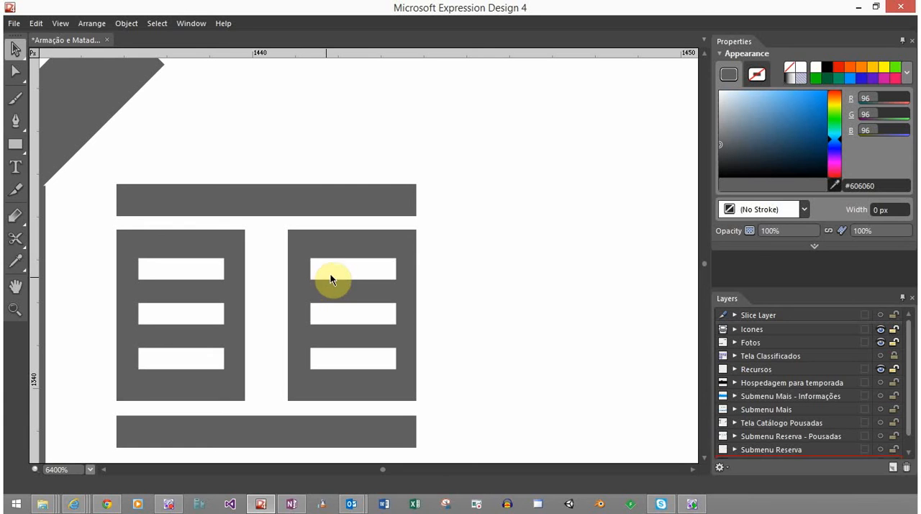
Cut the three white slats out of the left rectangle with Back Minus Front
drag(257, 245, 144, 378)
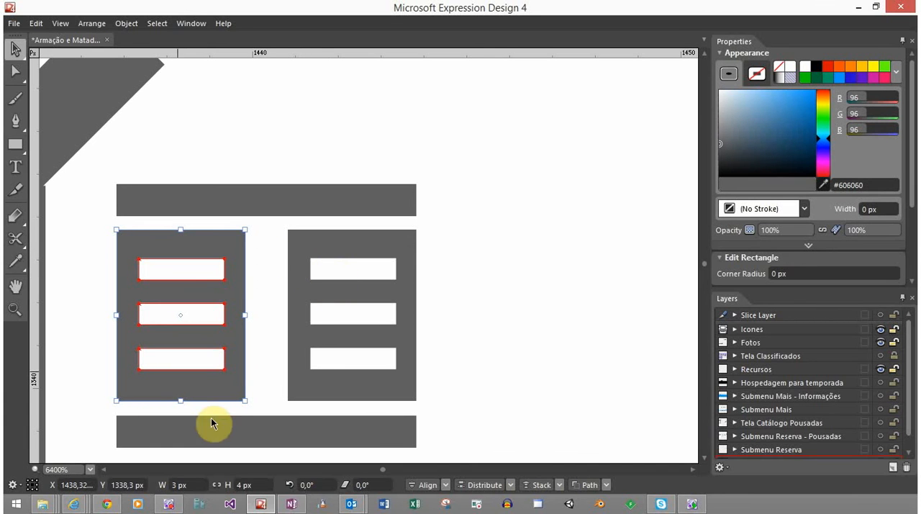
click(587, 486)
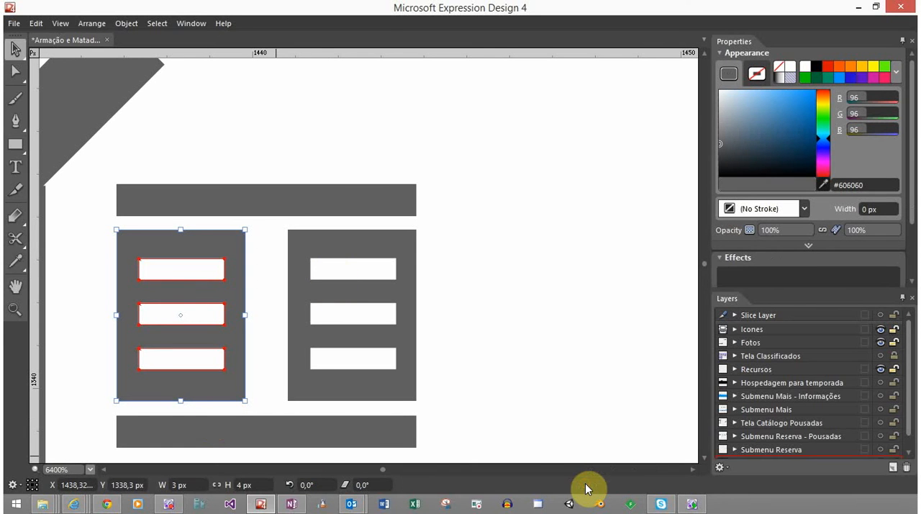
click(193, 273)
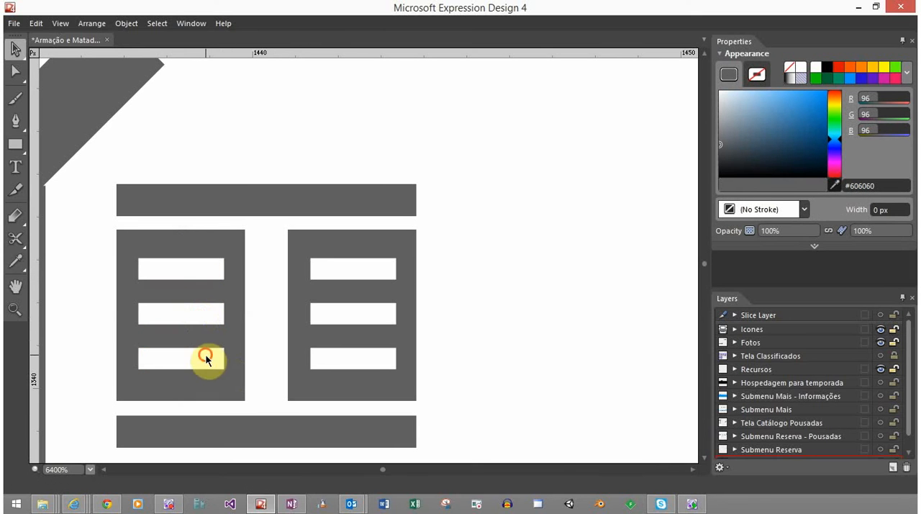
Unite both slatted rectangles and the two horizontal bars into a single window shape
mouse_move(473, 181)
mouse_down()
mouse_move(299, 352)
mouse_move(129, 439)
mouse_move(135, 434)
mouse_up()
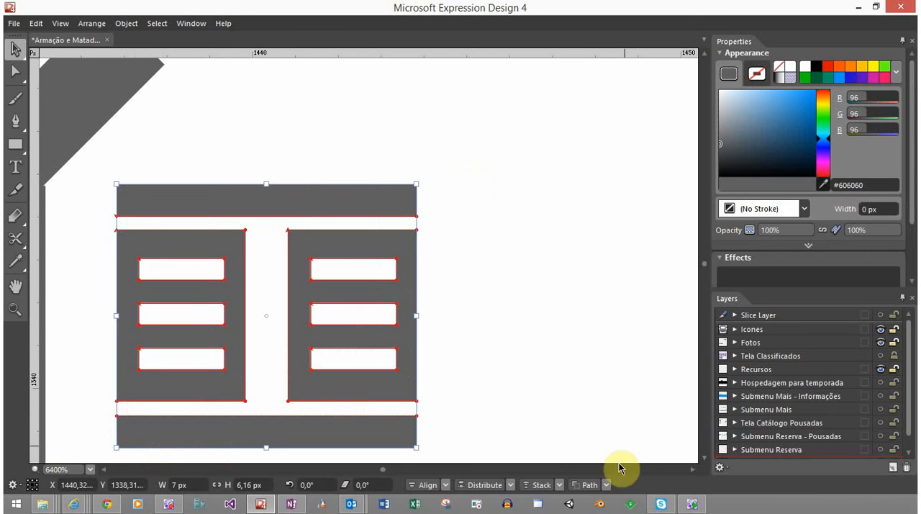
click(605, 484)
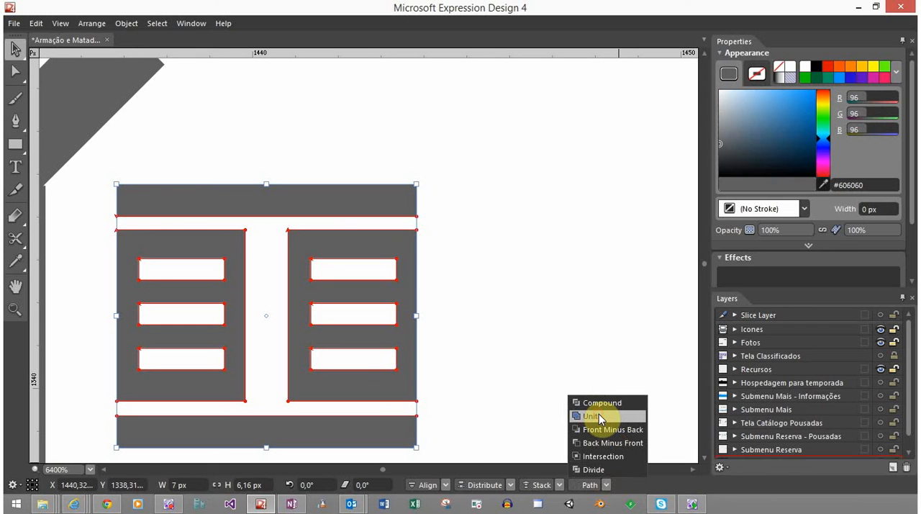
click(601, 417)
click(476, 303)
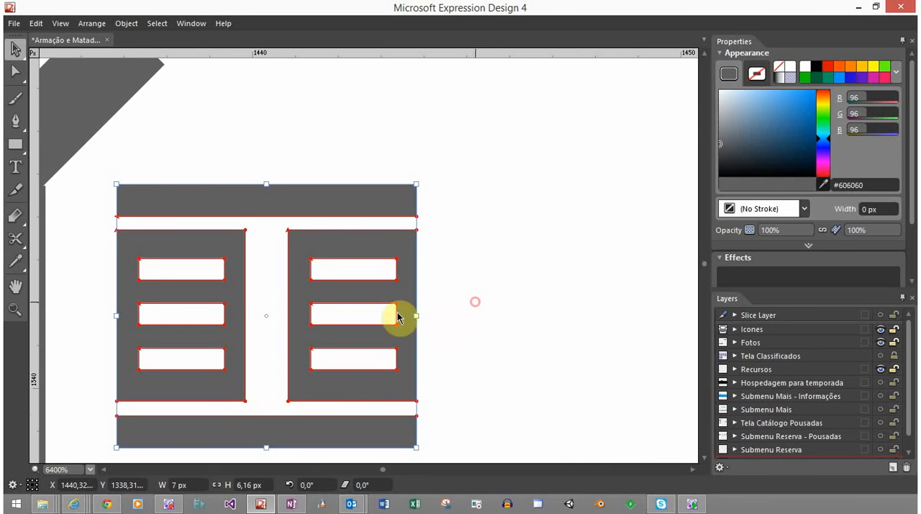
click(280, 204)
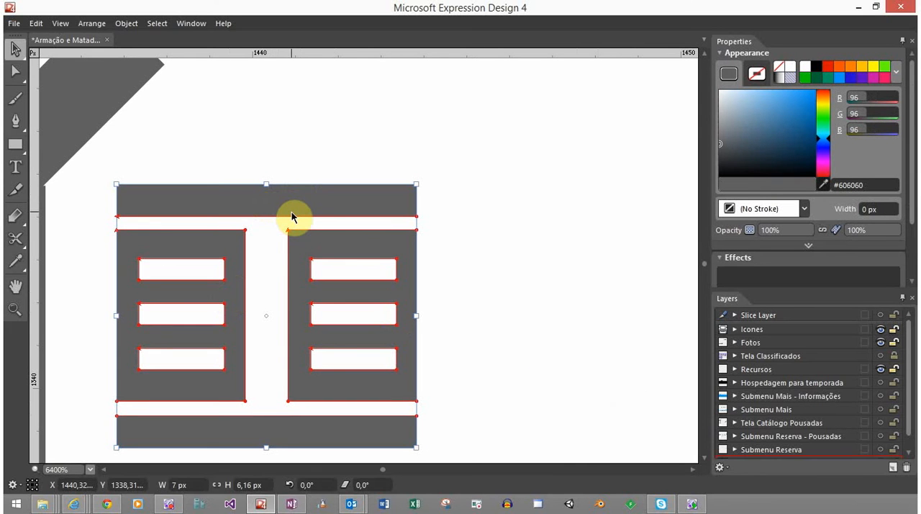
click(325, 160)
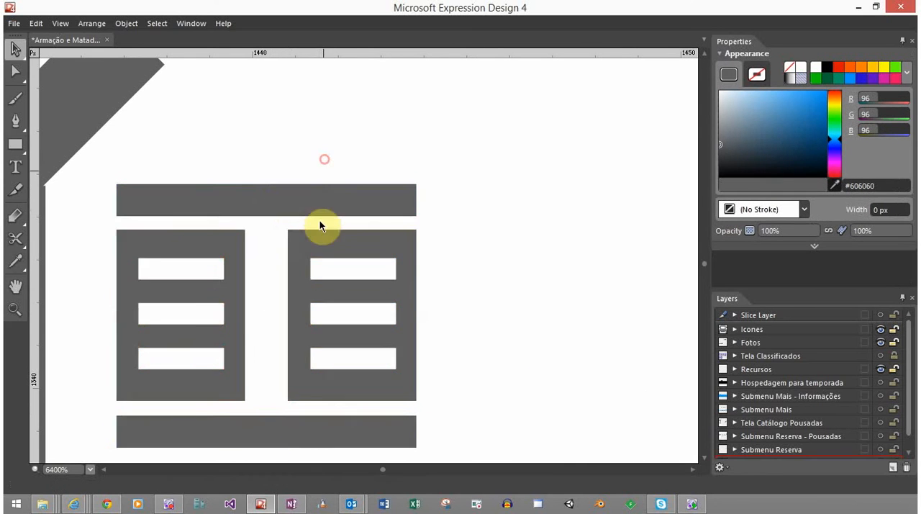
scroll(292, 291, down, 1)
scroll(292, 291, down, 2)
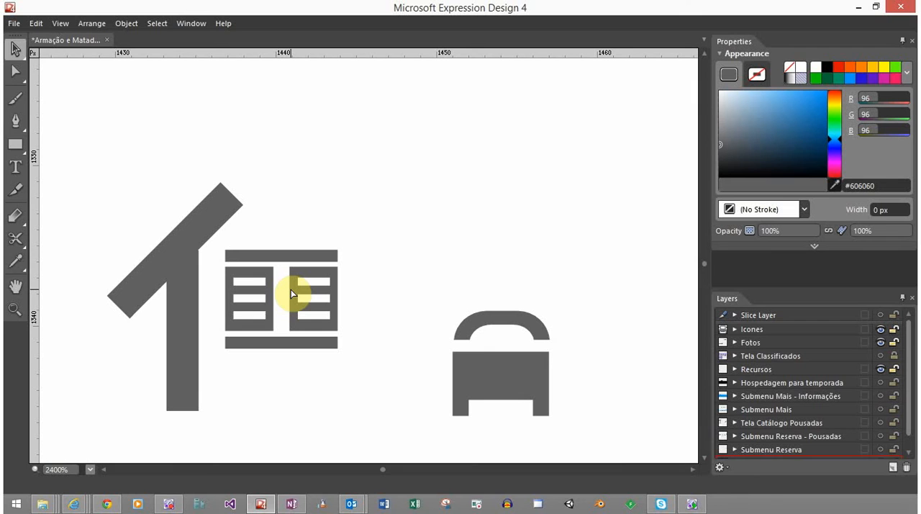
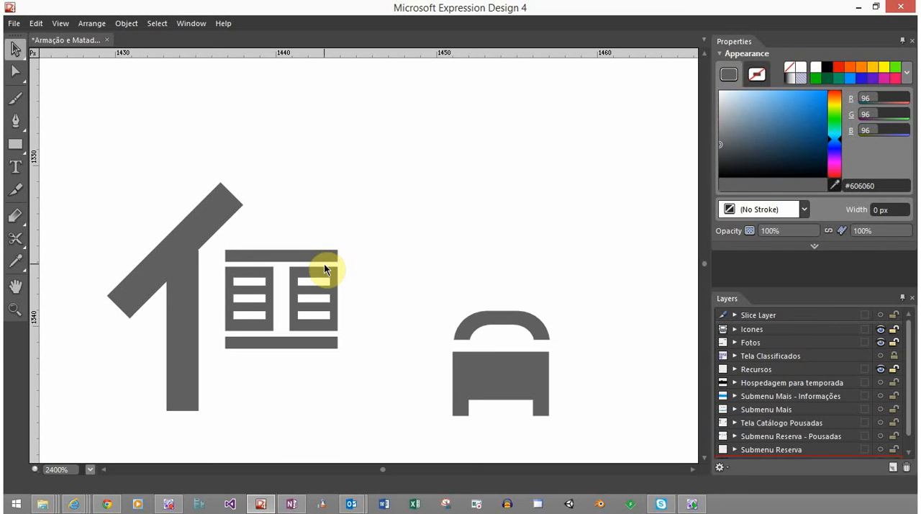
Rotate the roof bar to a 25.5° slope and rest its lower end on top of the post
click(223, 188)
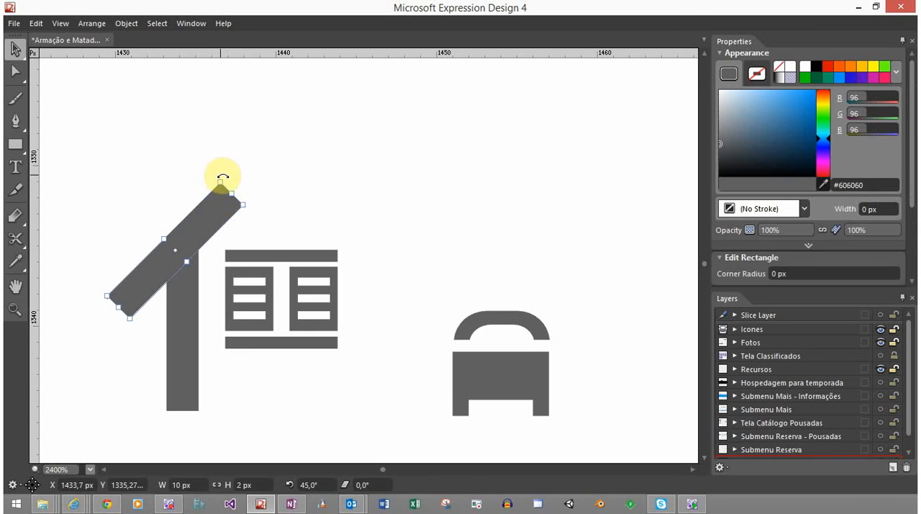
drag(238, 193, 264, 196)
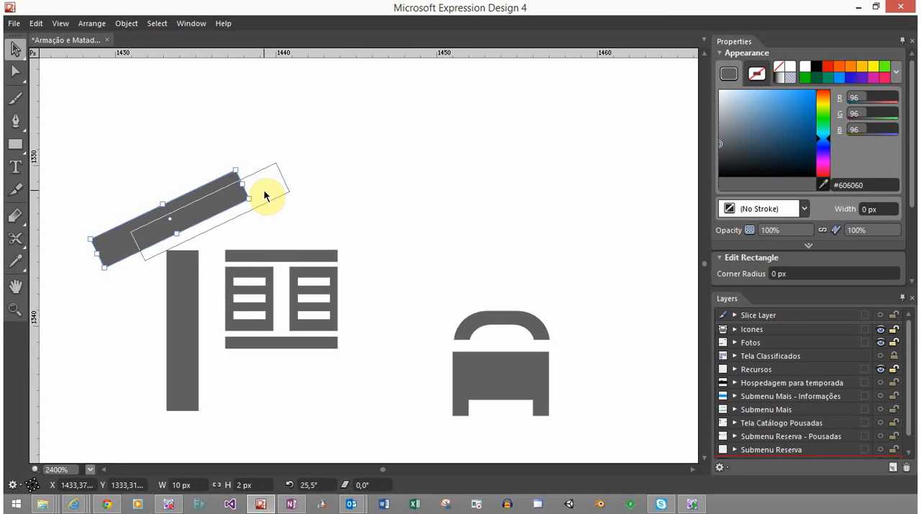
drag(265, 196, 265, 196)
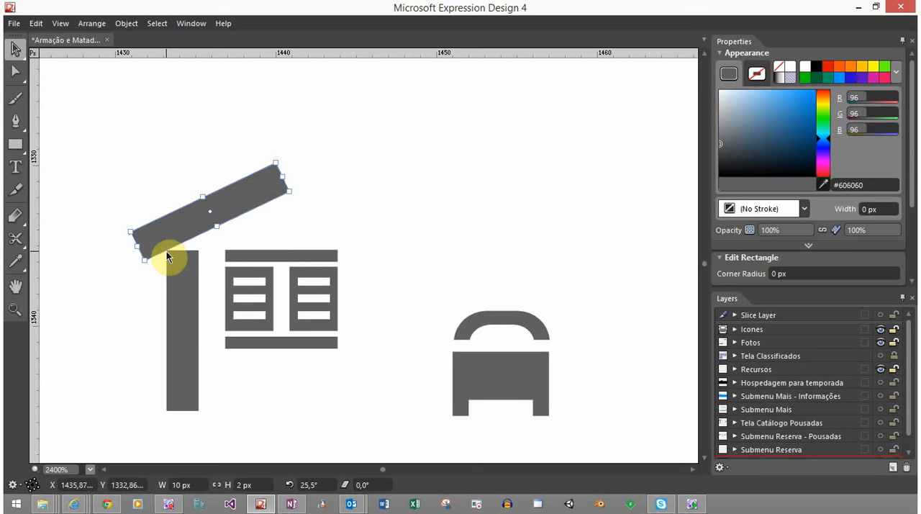
click(354, 208)
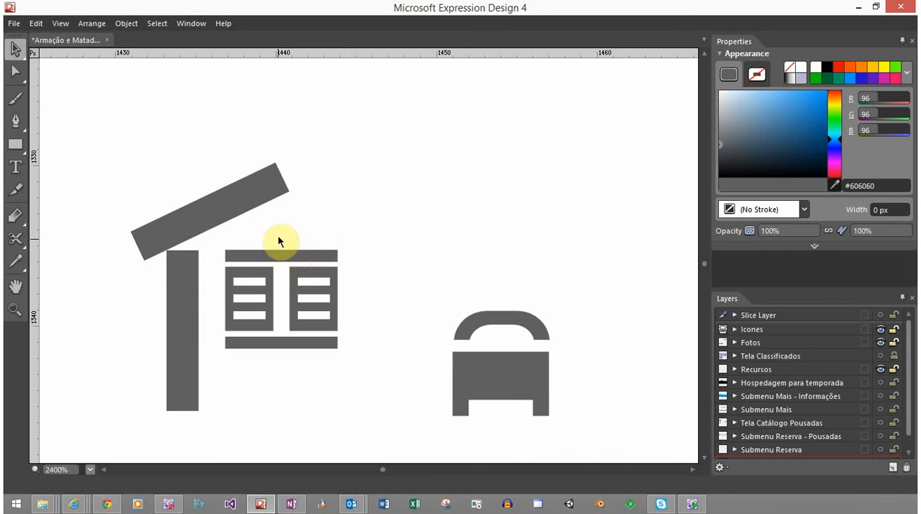
Move the two-part bed beside the window, level with the base of the post
scroll(279, 238, down, 4)
scroll(278, 241, down, 6)
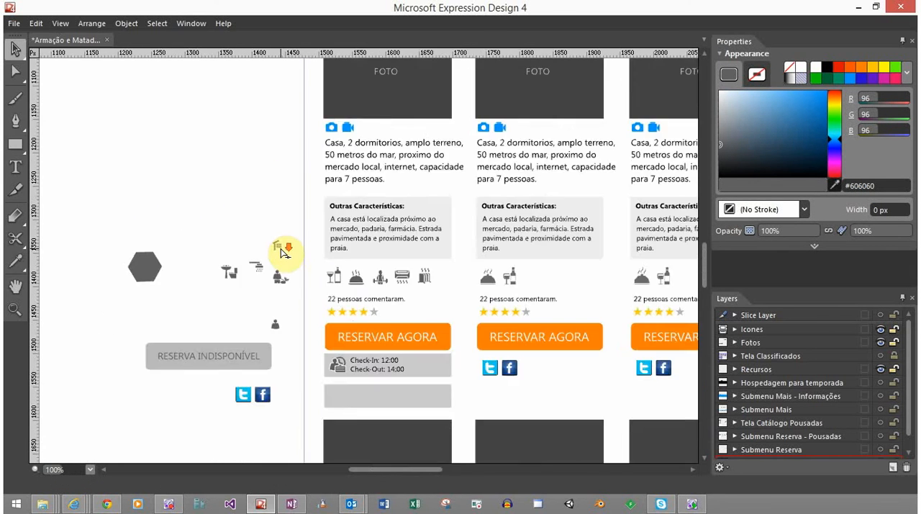
scroll(285, 250, up, 1)
scroll(280, 250, up, 10)
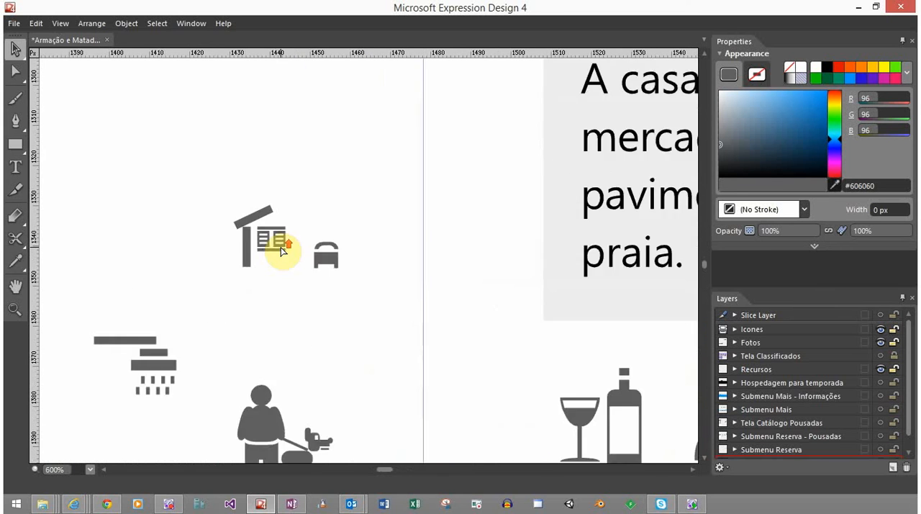
scroll(282, 250, up, 2)
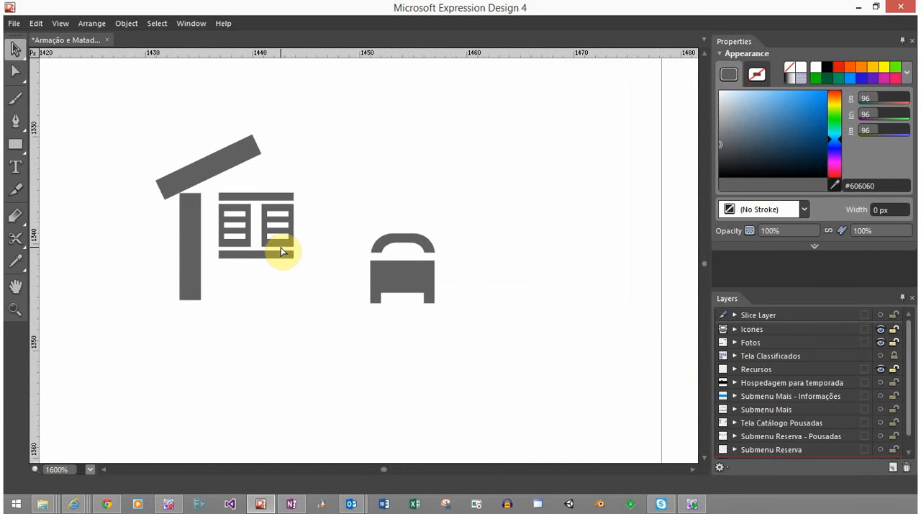
scroll(281, 247, up, 2)
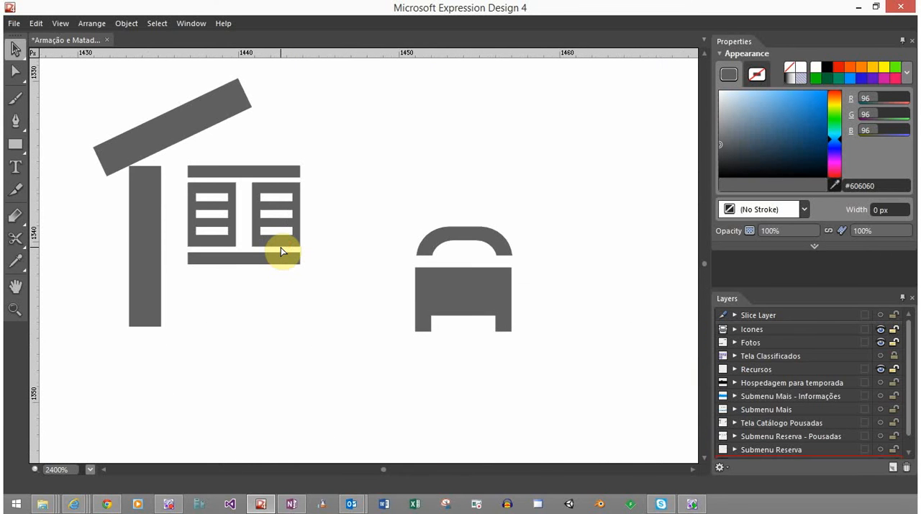
scroll(281, 247, down, 2)
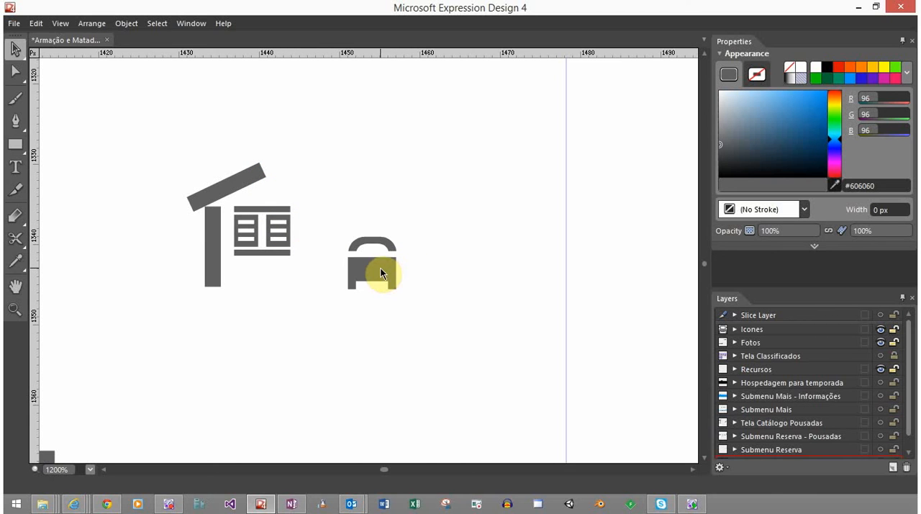
drag(380, 268, 376, 260)
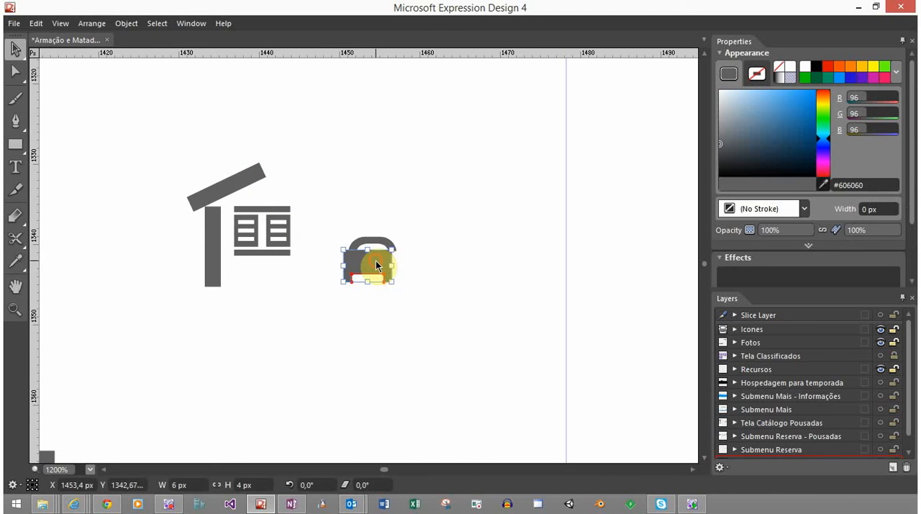
drag(424, 213, 337, 265)
click(365, 200)
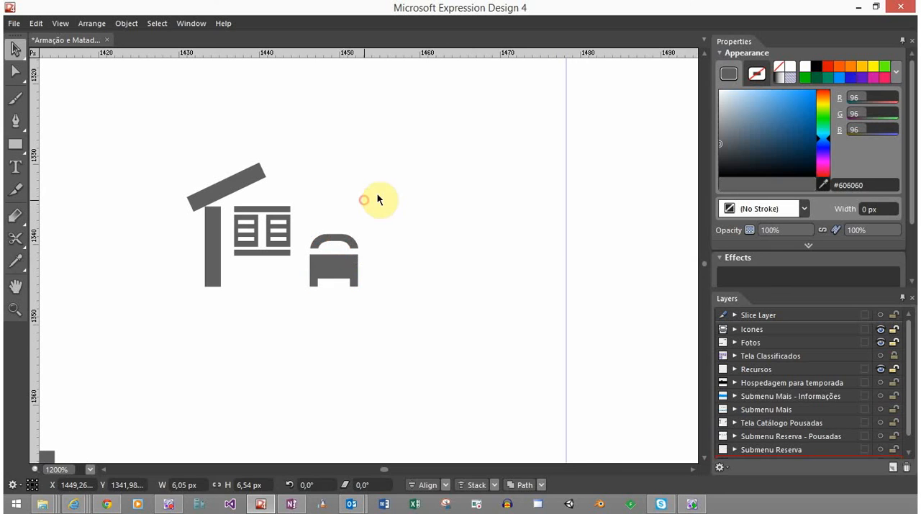
drag(380, 138, 72, 378)
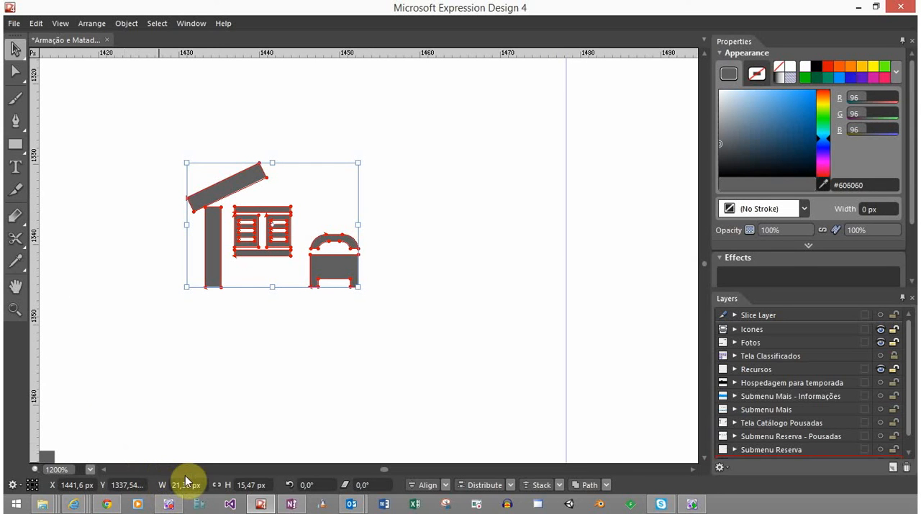
click(230, 372)
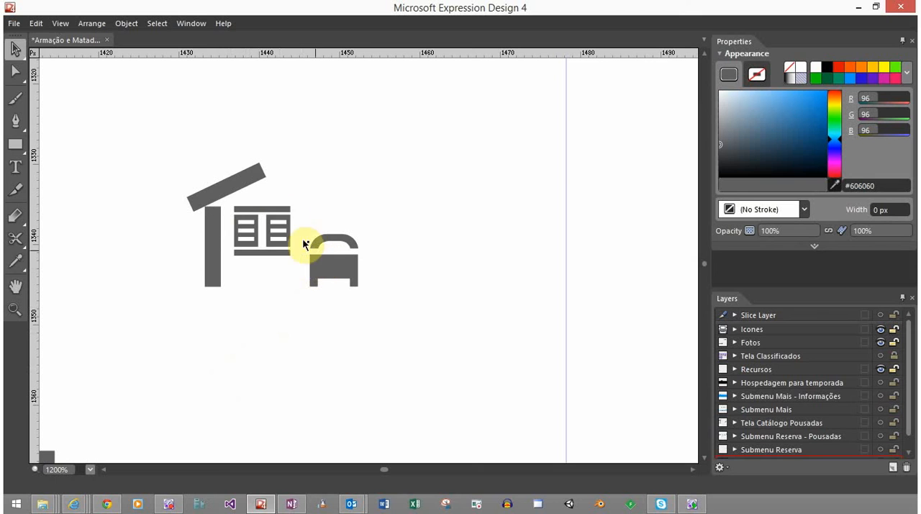
Extend the roof bar over the window by moving its two upper-end corner points outward, and nudge the bar into place
click(256, 170)
key(a)
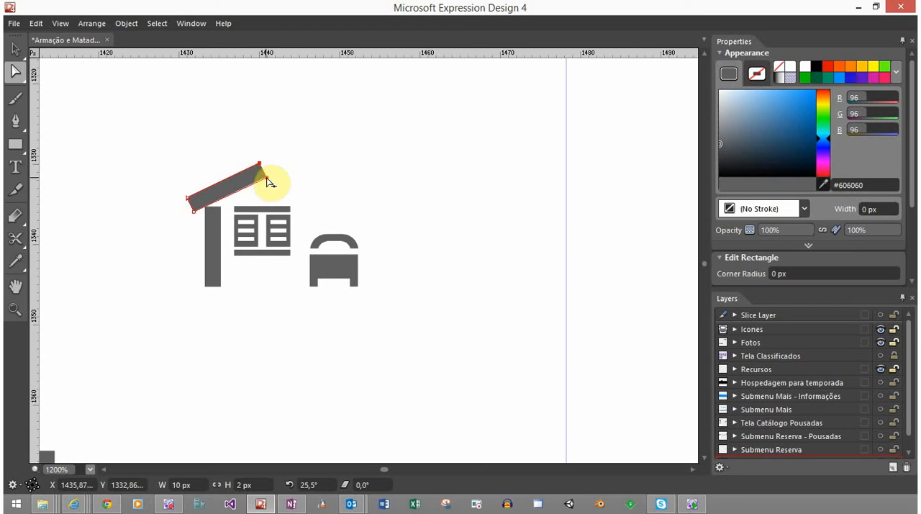
drag(265, 178, 310, 170)
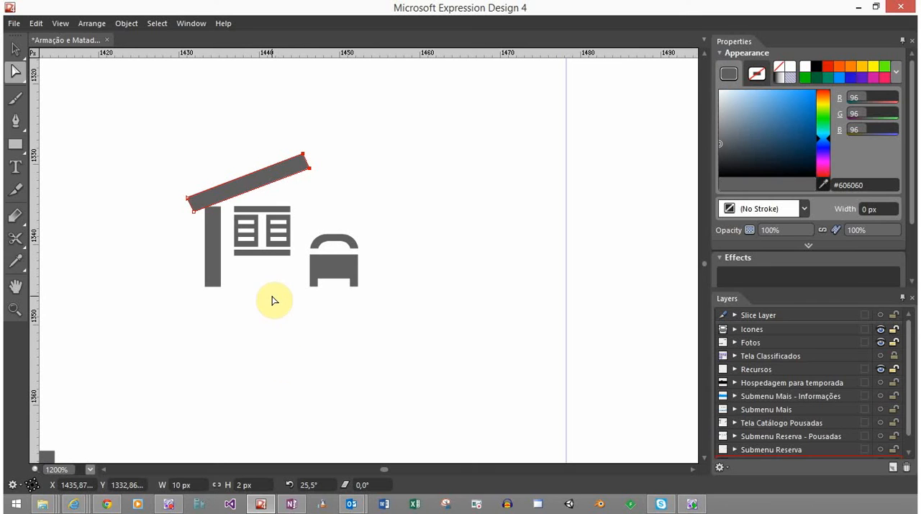
key(v)
click(253, 185)
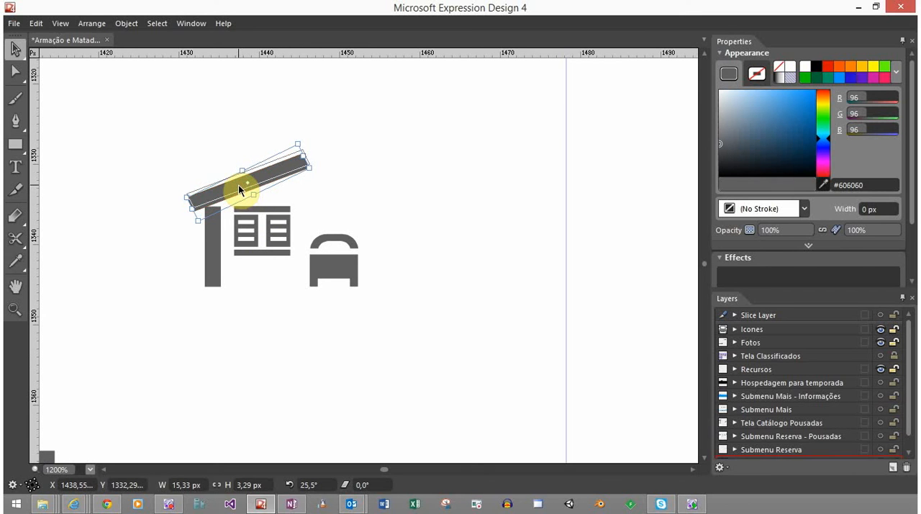
click(343, 209)
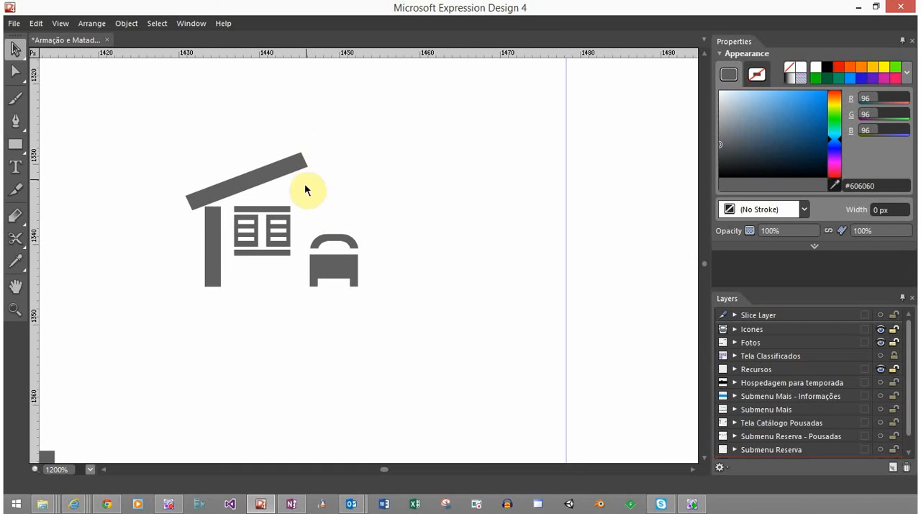
Draw a thin vertical rectangle about 0.67 px wide and 3.17 px high between the window and the bed
click(16, 145)
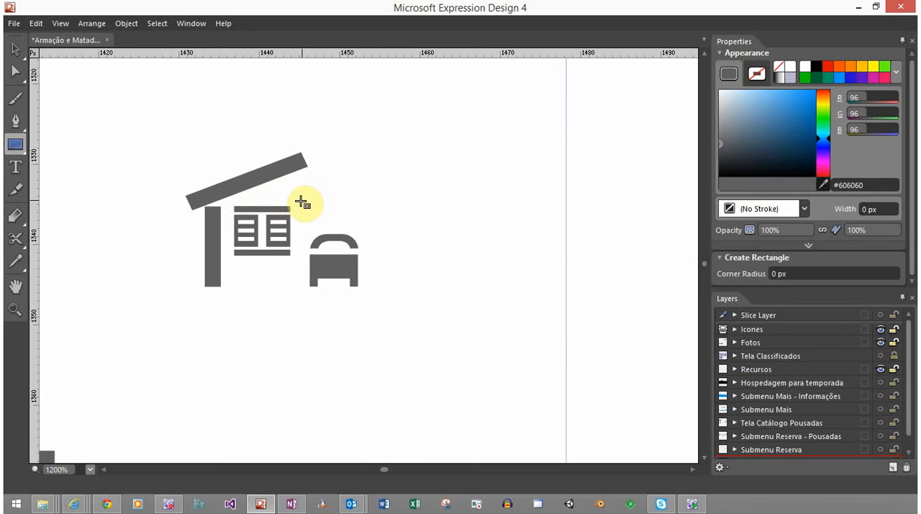
drag(299, 203, 305, 228)
key(v)
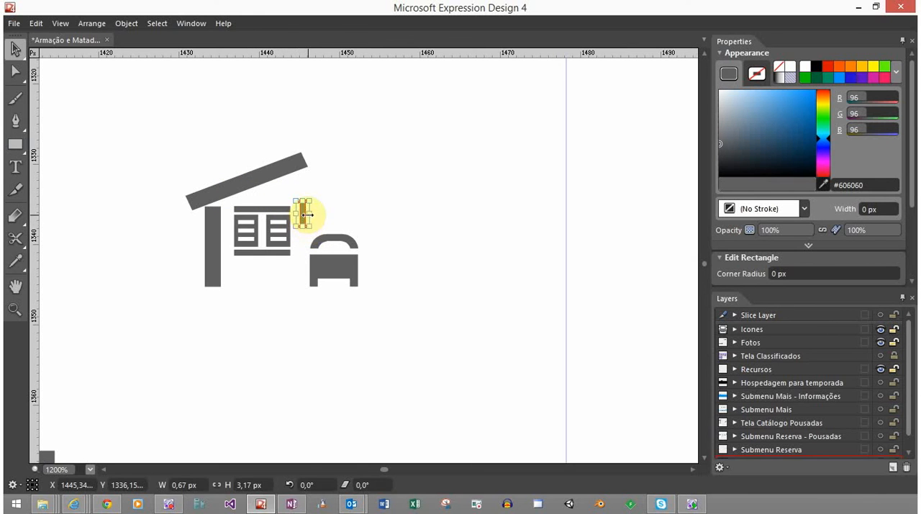
Set the thin vertical rectangle's width to 0.5 px and its height to 2 px
scroll(308, 216, up, 5)
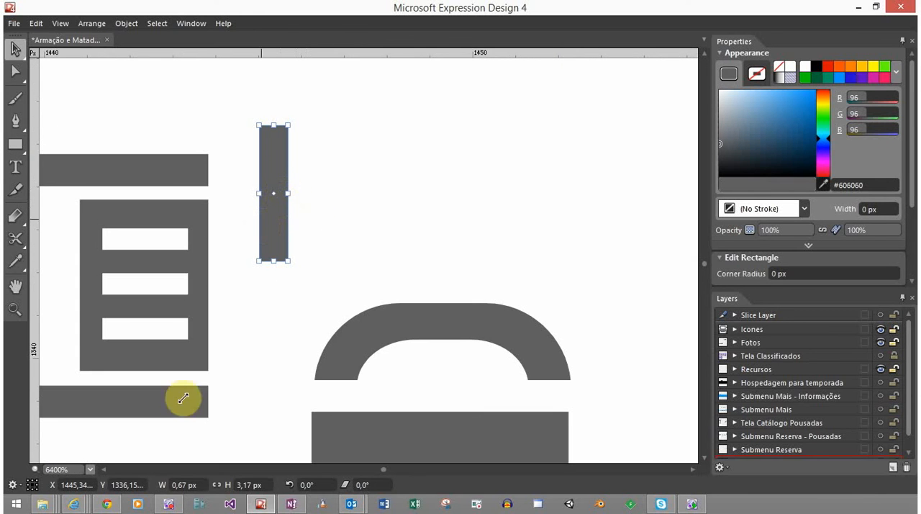
click(181, 484)
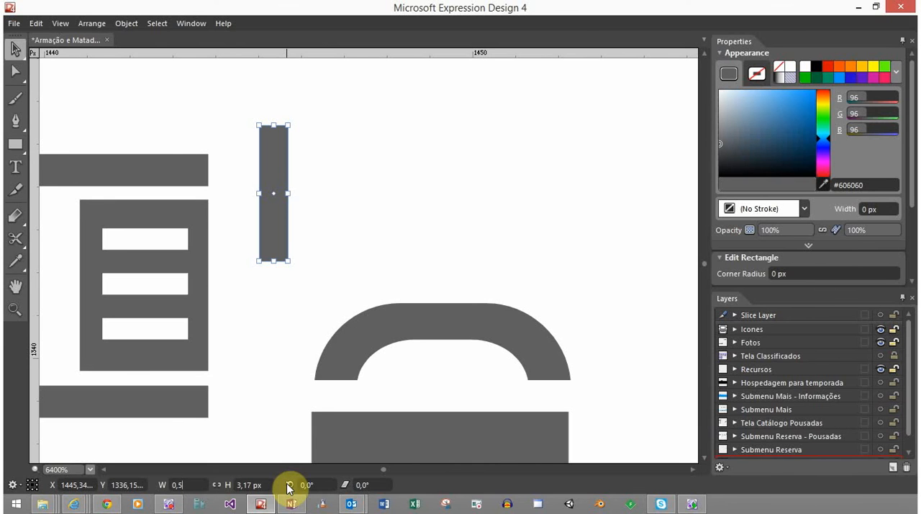
key(Return)
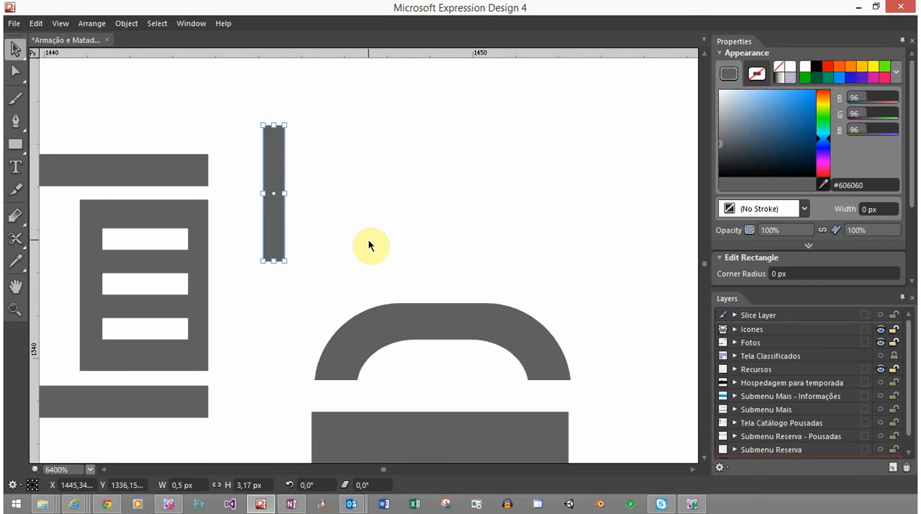
click(259, 484)
text(2)
key(Return)
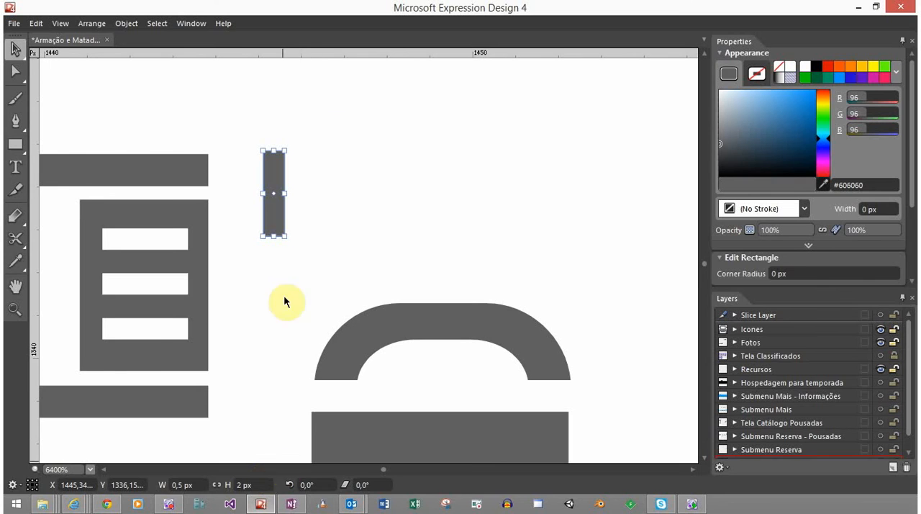
click(335, 127)
Copy the small rectangle downward to form a vertical dashed line of four dashes between window and bed
scroll(339, 175, down, 3)
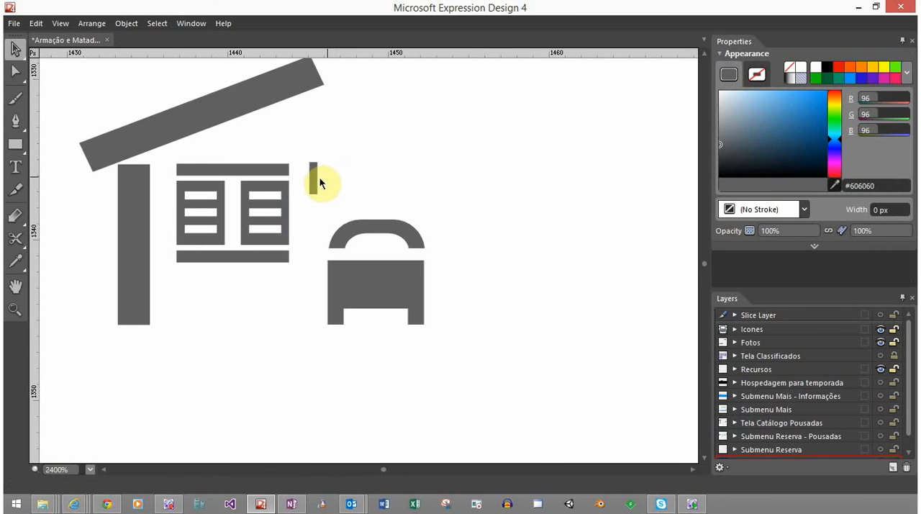
drag(316, 176, 313, 310)
click(523, 219)
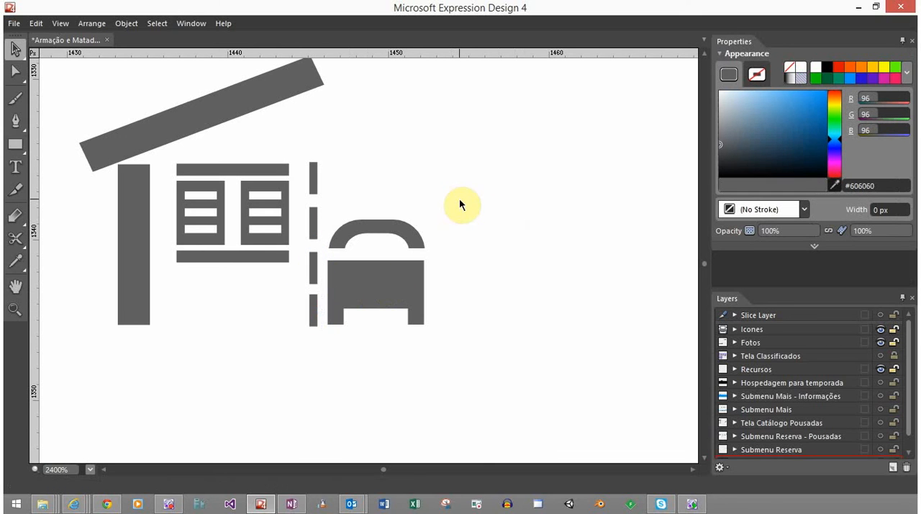
Shift both bed parts slightly to the right, away from the dashed line
drag(380, 287, 393, 292)
drag(456, 232, 402, 285)
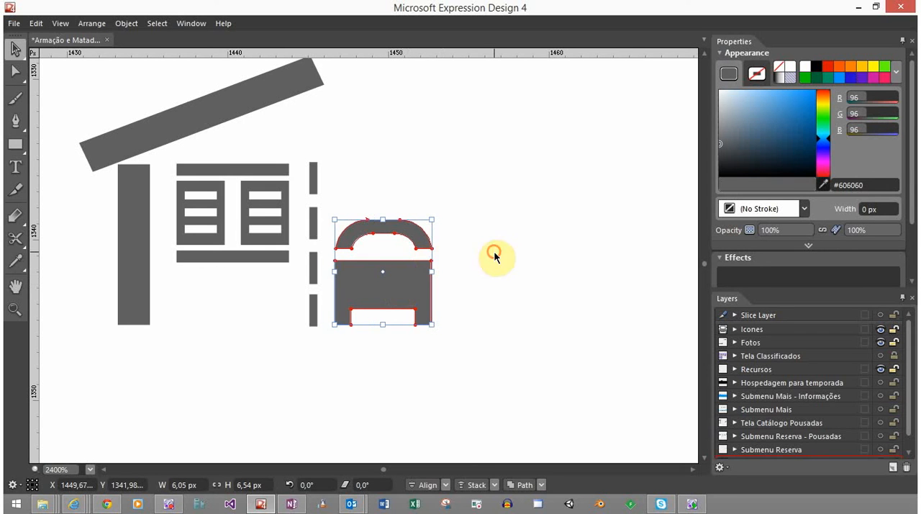
click(494, 252)
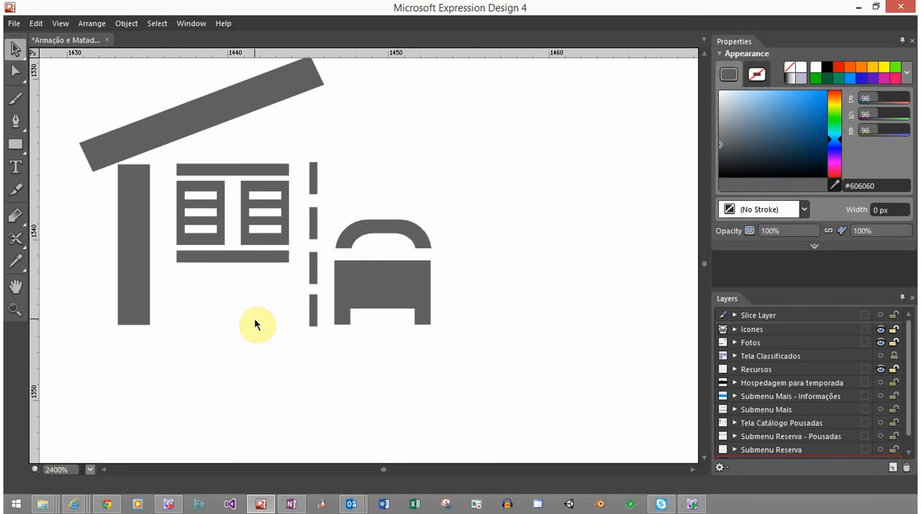
Move the bed well away from the house to its upper right and delete the four dashes beside the window
scroll(268, 334, down, 3)
scroll(268, 334, down, 5)
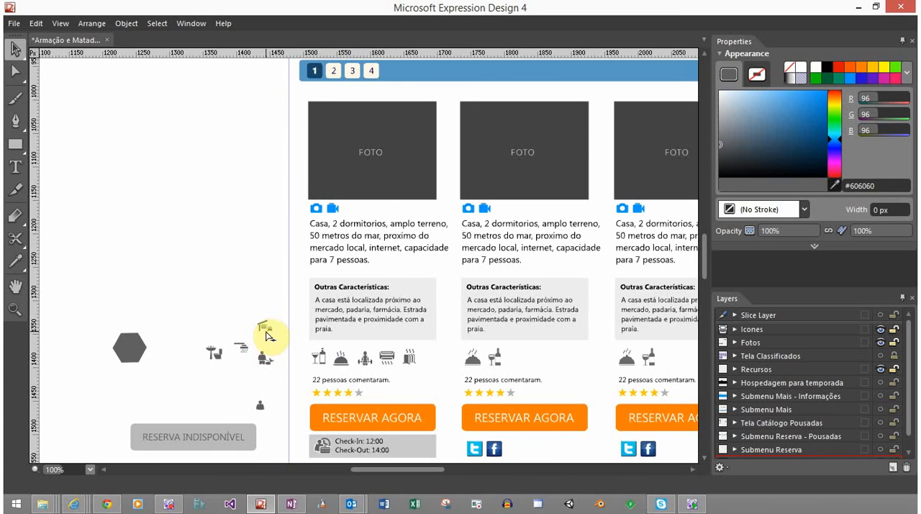
scroll(268, 333, up, 1)
scroll(268, 334, up, 5)
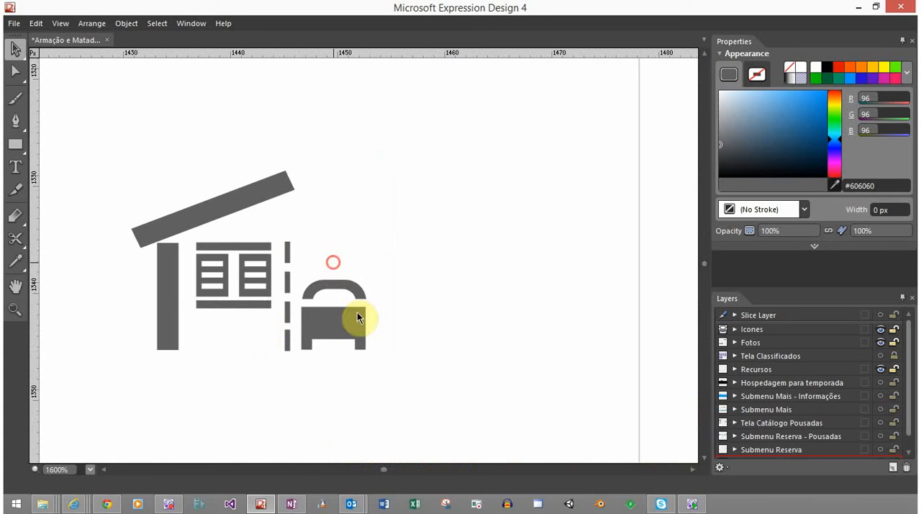
mouse_move(357, 317)
mouse_down()
mouse_move(351, 328)
mouse_move(382, 315)
mouse_move(567, 112)
mouse_up()
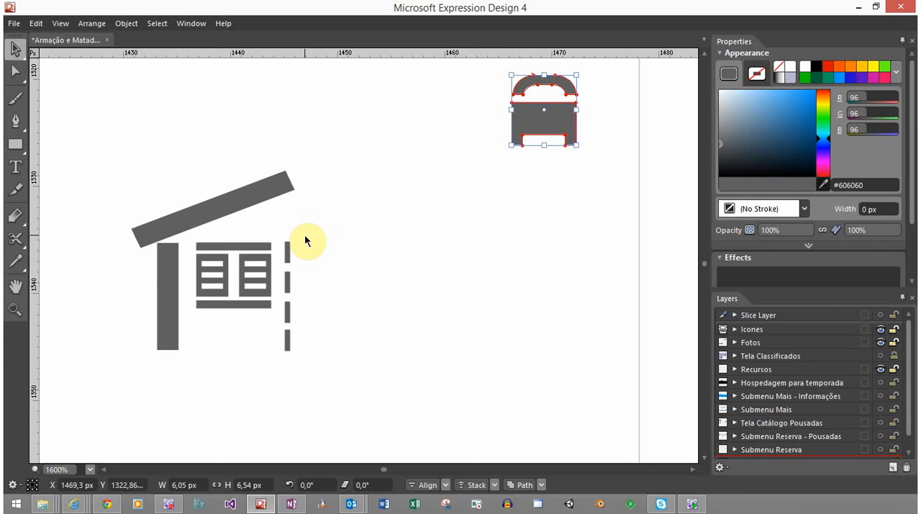
drag(545, 108, 563, 86)
click(456, 204)
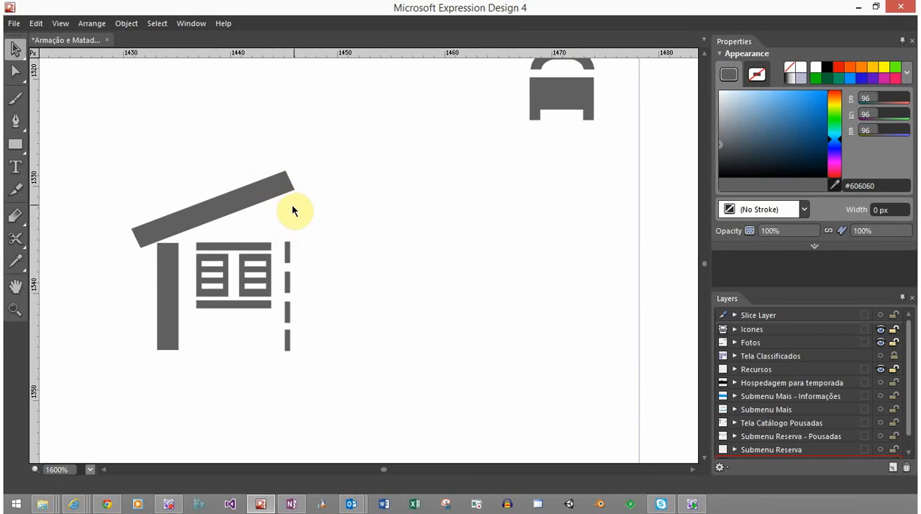
drag(310, 244, 289, 350)
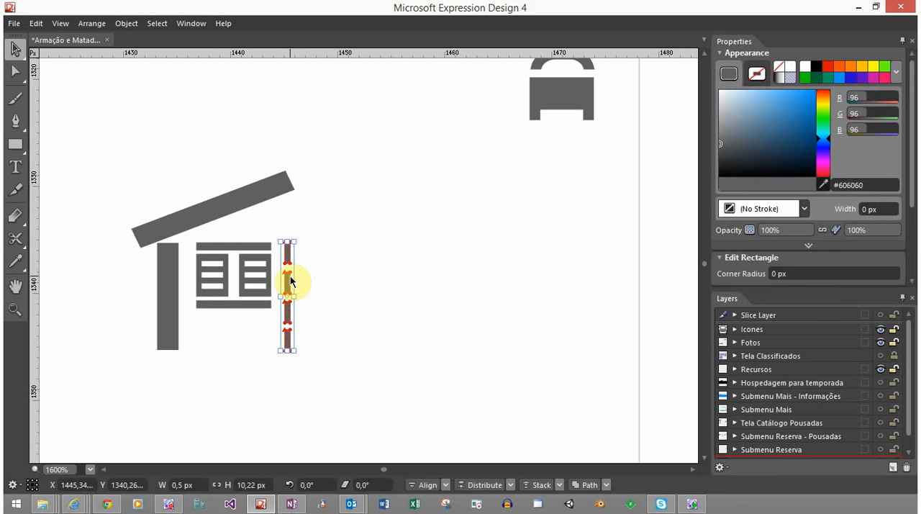
key(Delete)
Shorten the sloped roof bar by pulling its upper end points inward until the bar is about 12.5 px long
click(274, 193)
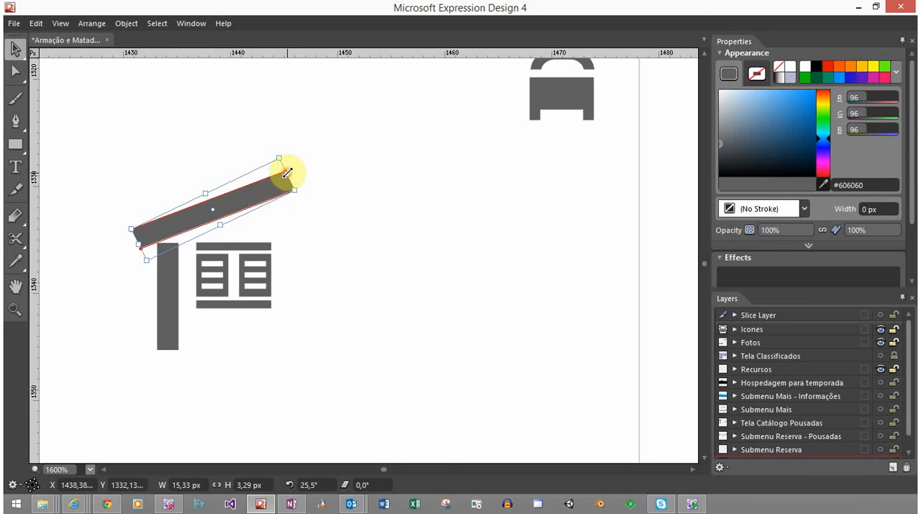
key(a)
key(v)
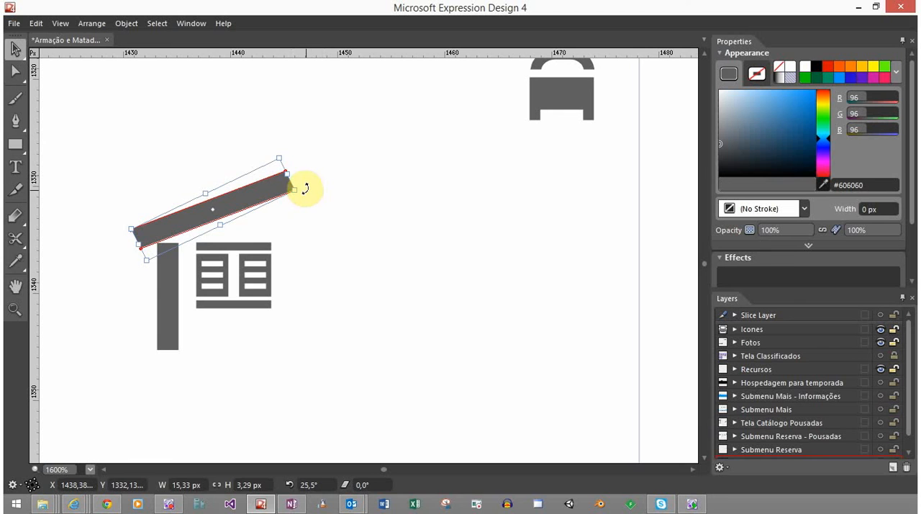
key(a)
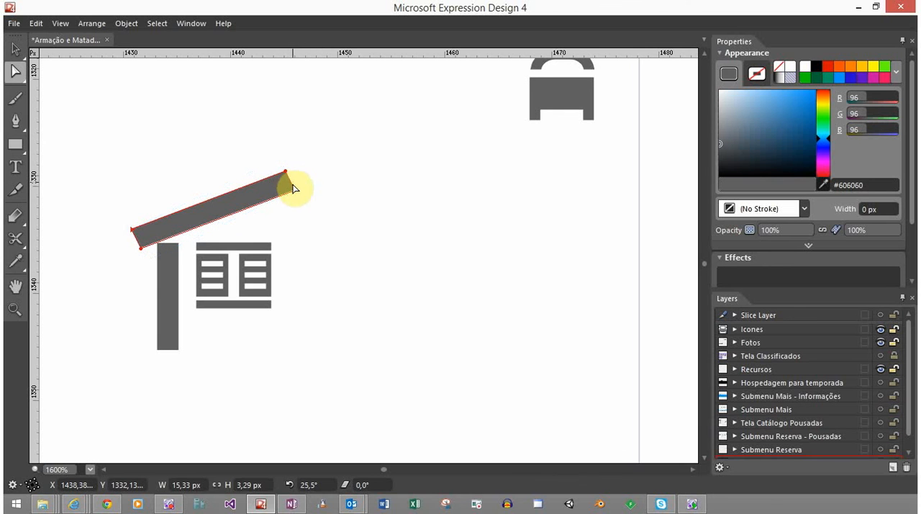
click(247, 179)
drag(288, 171, 261, 175)
key(v)
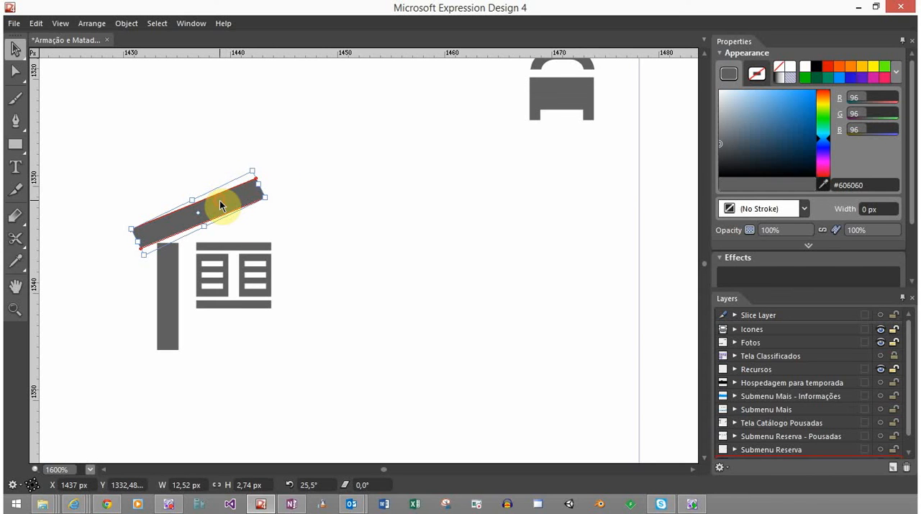
Try a horizontally reflected copy of the roof bar as the opposite roof slope, and delete that copy
right_click(221, 206)
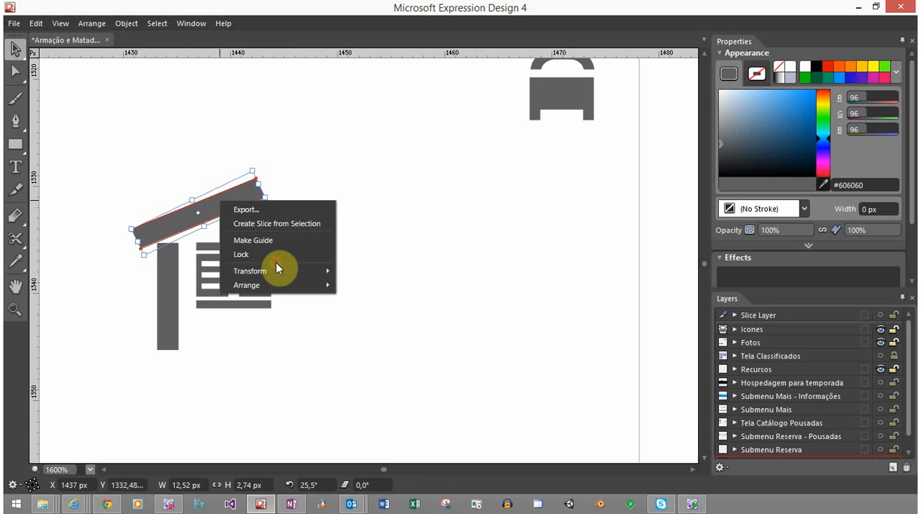
mouse_move(276, 271)
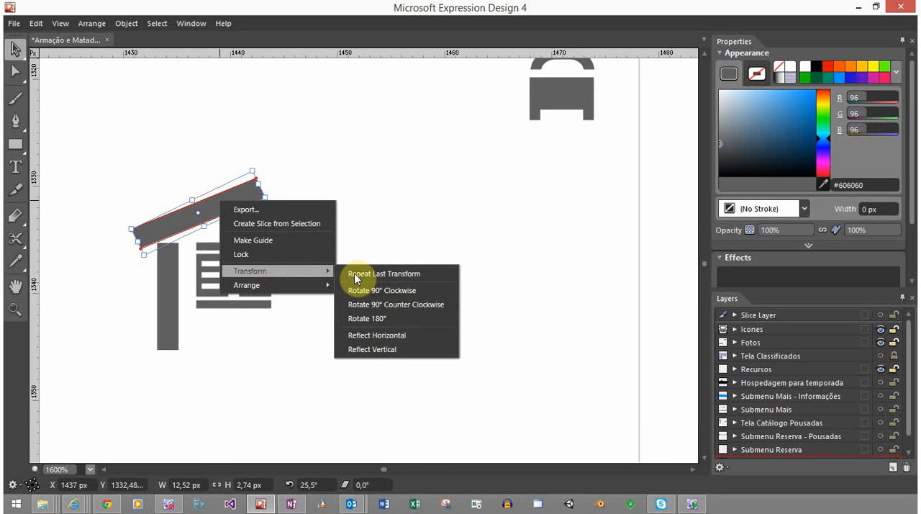
click(391, 335)
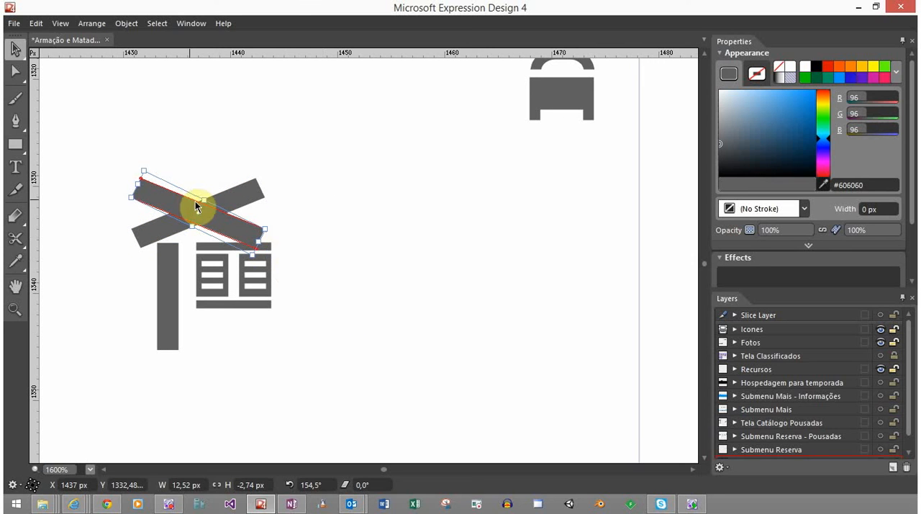
drag(195, 203, 361, 231)
click(439, 290)
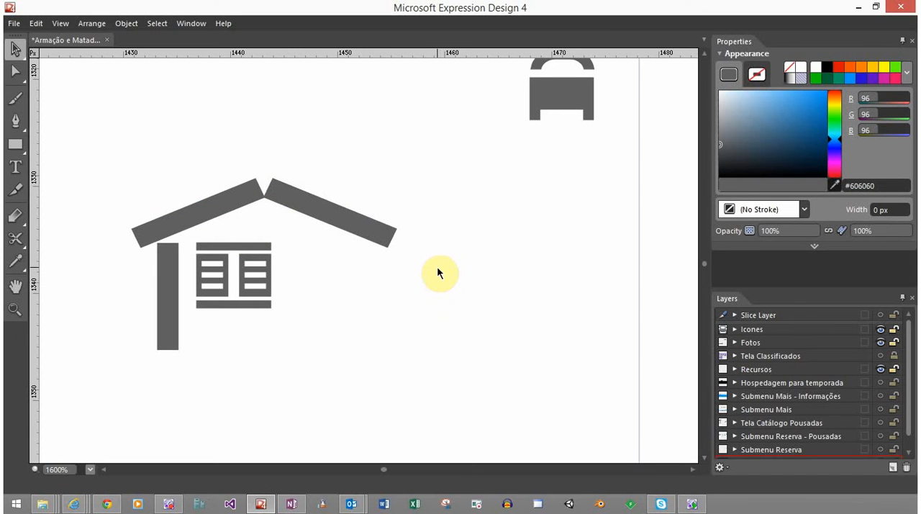
click(380, 230)
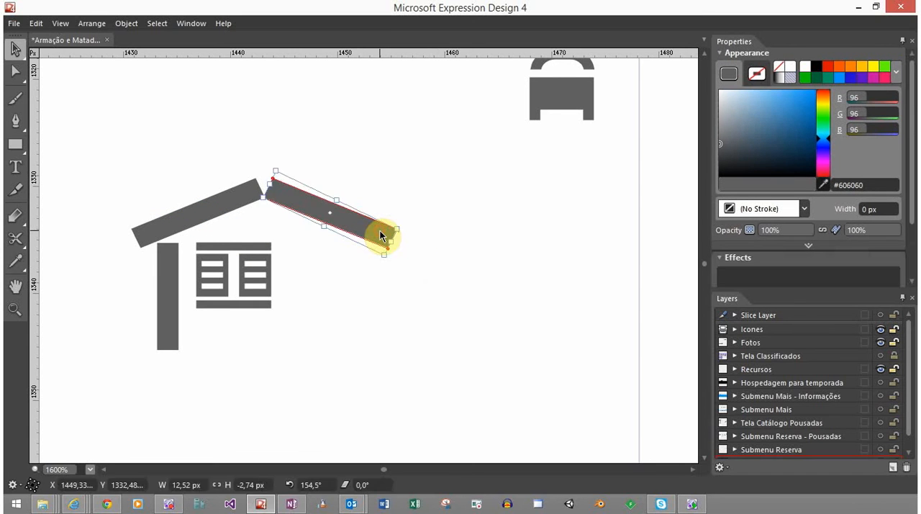
key(Delete)
Place a copy of the shortened roof bar to its right and reflect the copy horizontally
click(261, 201)
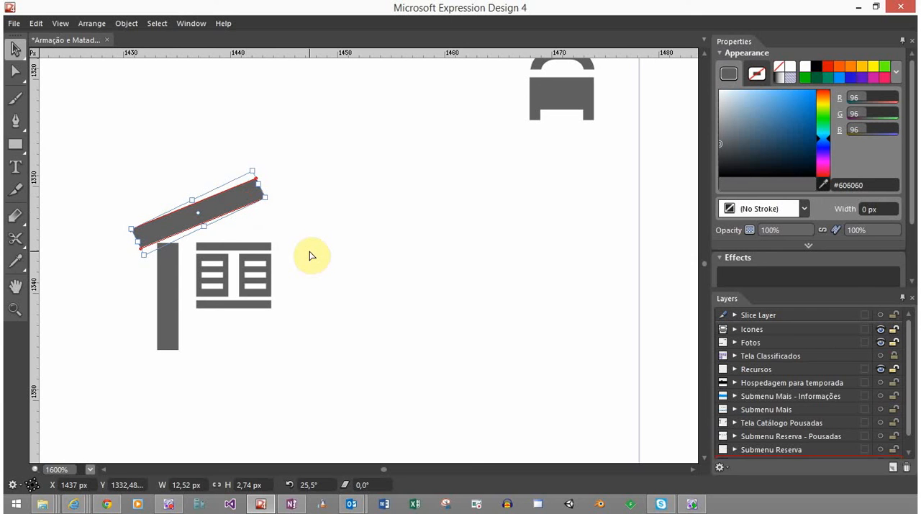
click(227, 201)
drag(227, 205, 338, 193)
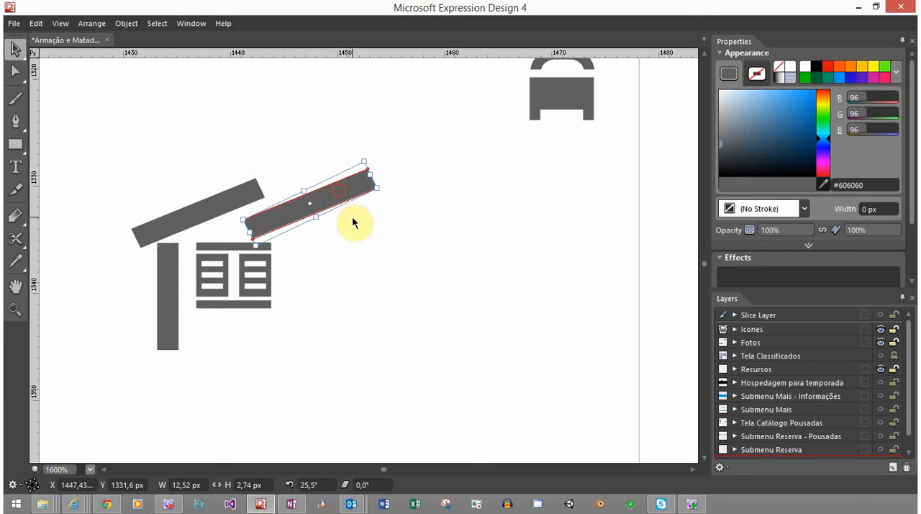
right_click(338, 200)
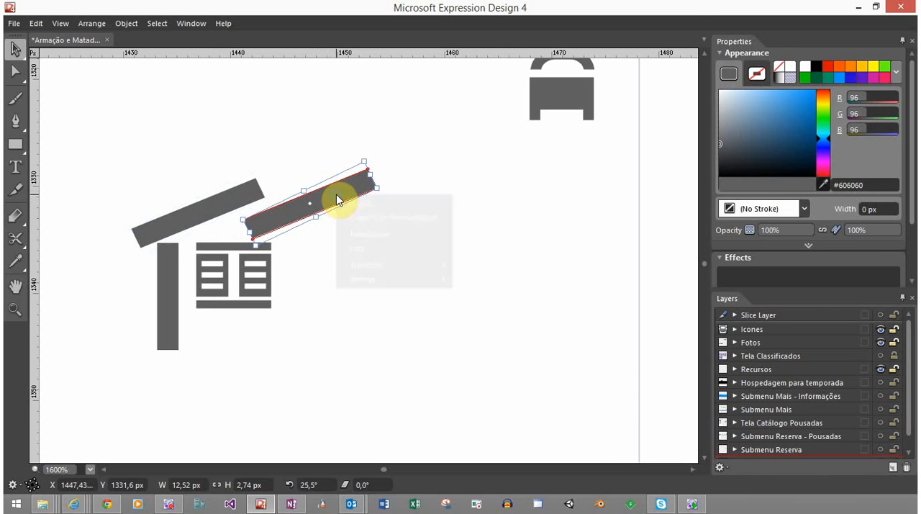
mouse_move(428, 268)
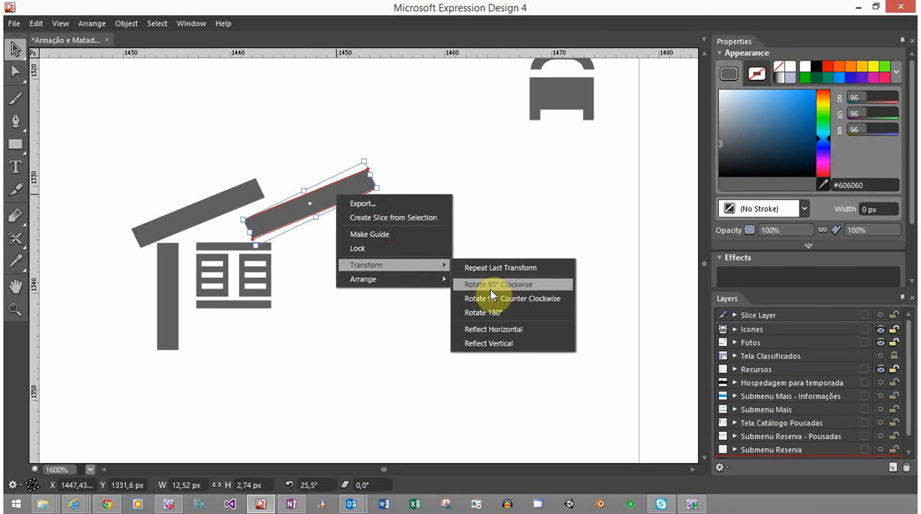
click(501, 328)
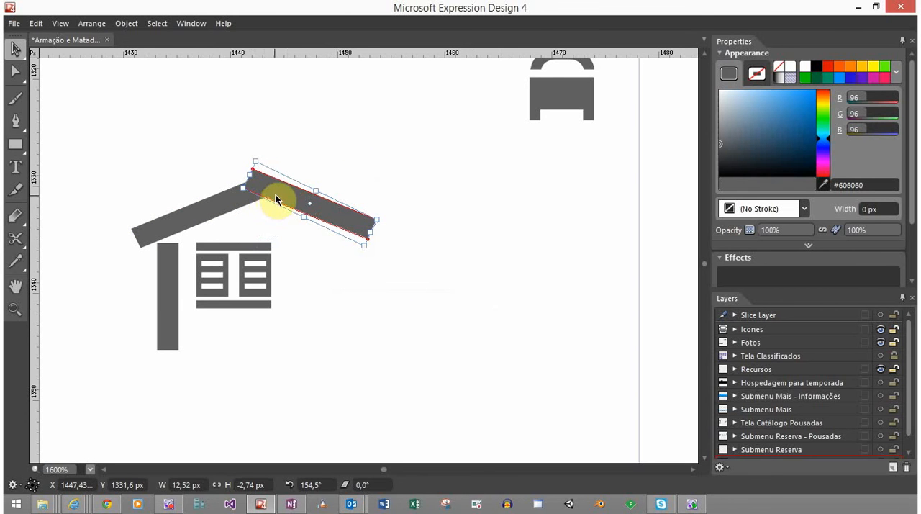
Move the mirrored roof bar so its lower inner corner meets the left bar's lower corner at the ridge
drag(276, 196, 300, 205)
scroll(270, 195, up, 3)
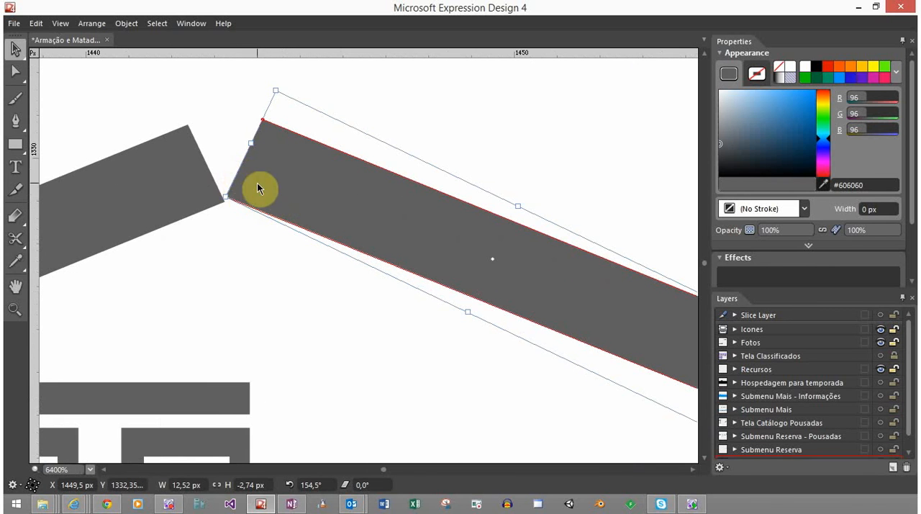
drag(261, 189, 262, 193)
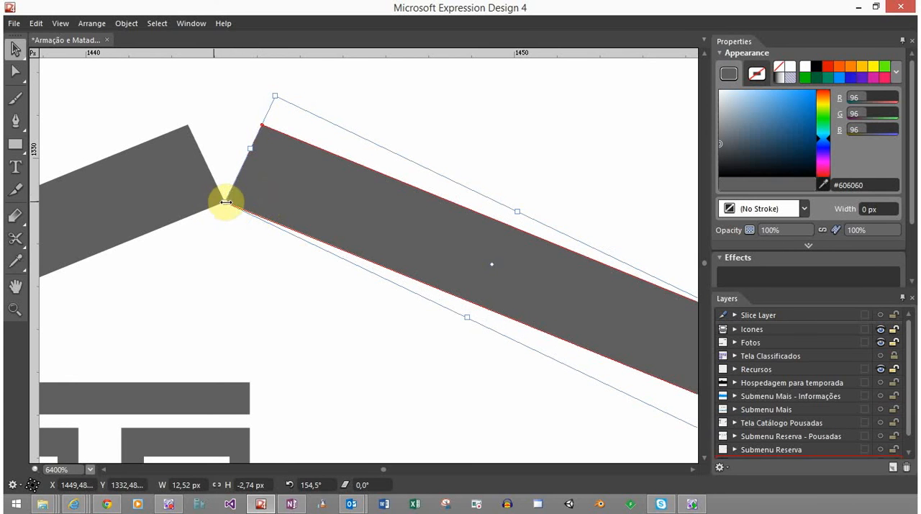
click(259, 225)
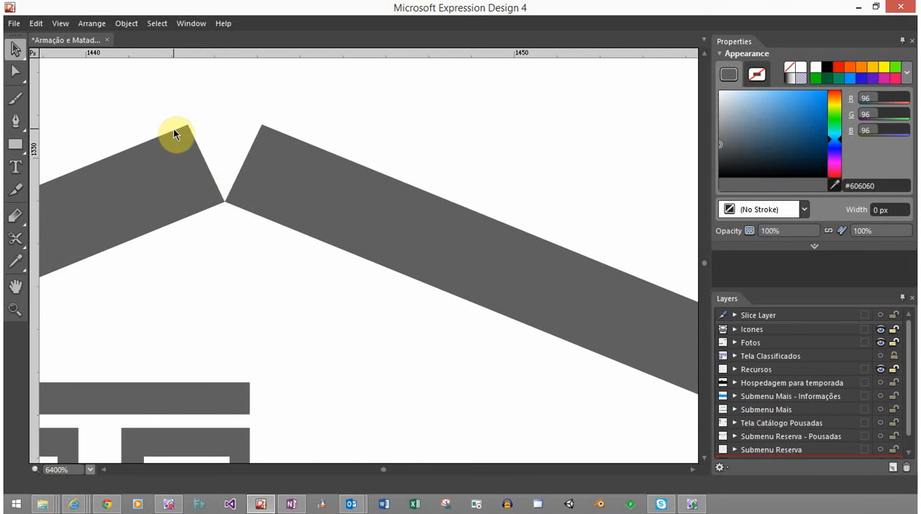
drag(250, 243, 380, 214)
Narrow the two roof bars together, setting their combined width to 24 px
scroll(364, 231, down, 3)
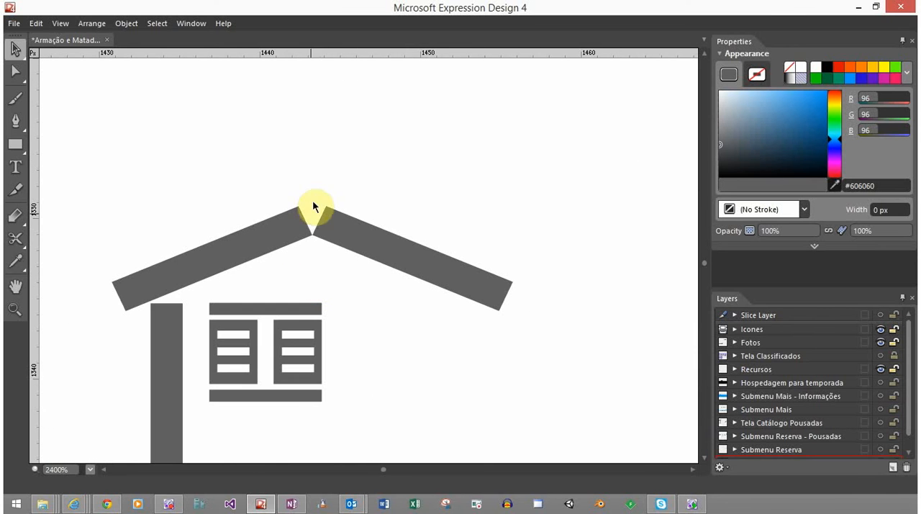
scroll(248, 336, down, 10)
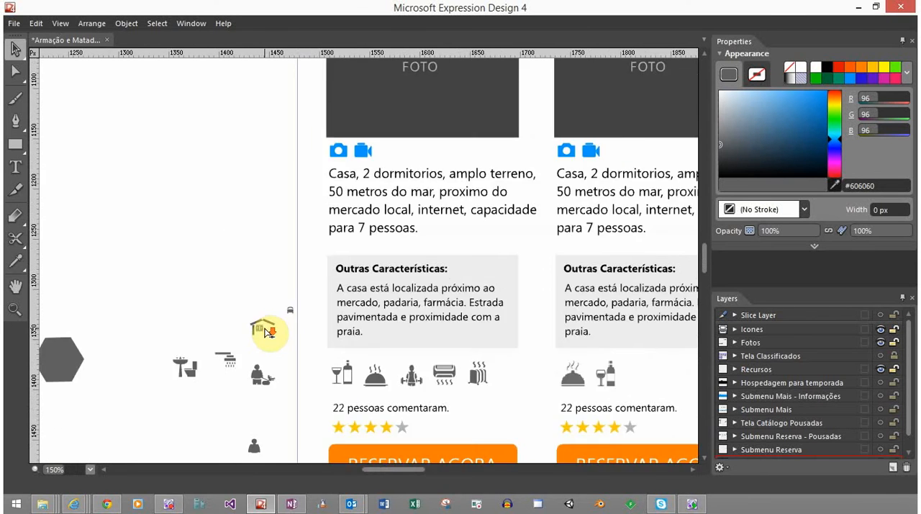
scroll(268, 350, down, 1)
scroll(267, 350, up, 1)
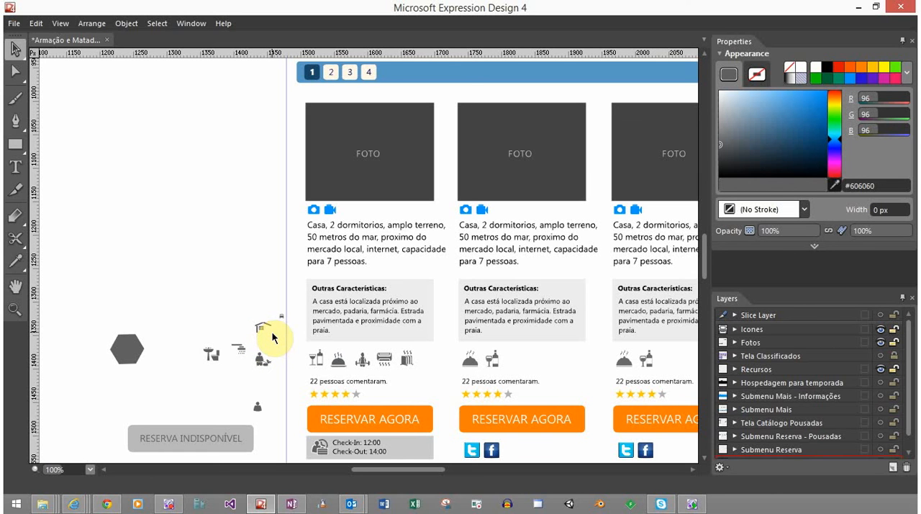
scroll(260, 330, up, 6)
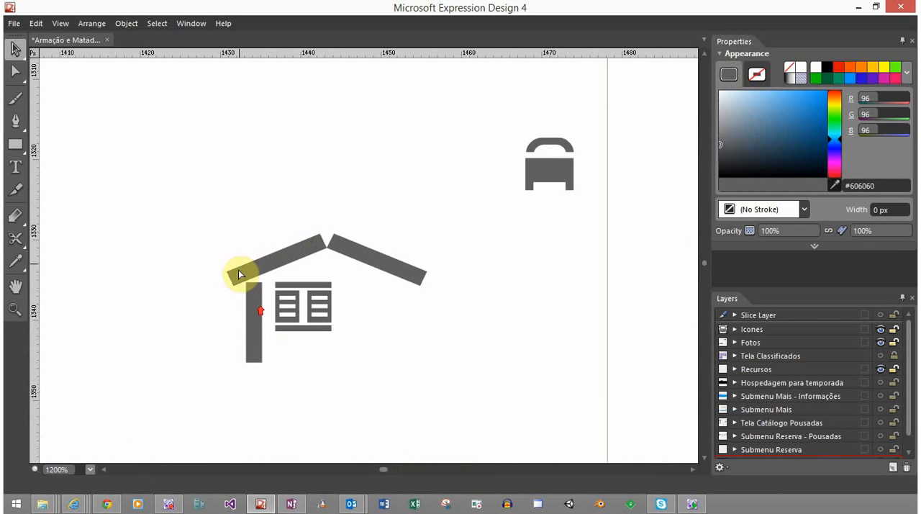
click(327, 243)
drag(273, 208, 365, 308)
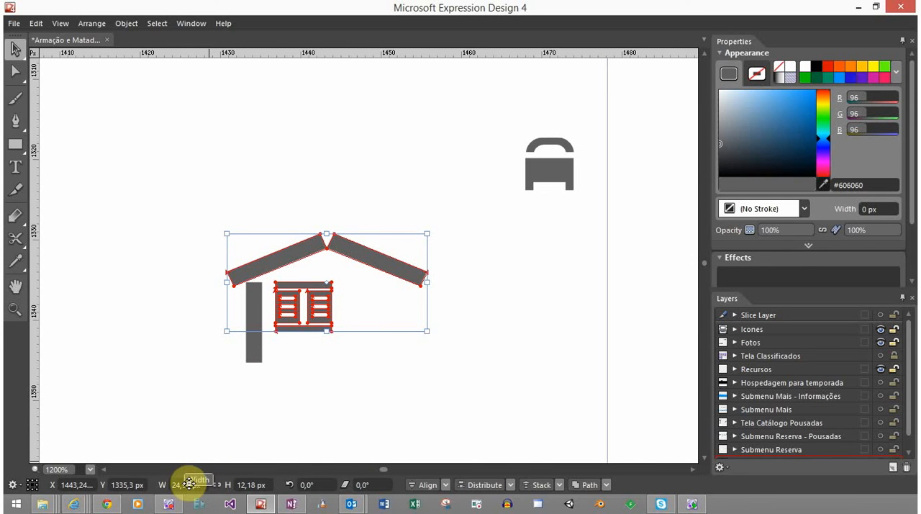
click(258, 286)
drag(288, 214, 351, 247)
click(351, 260)
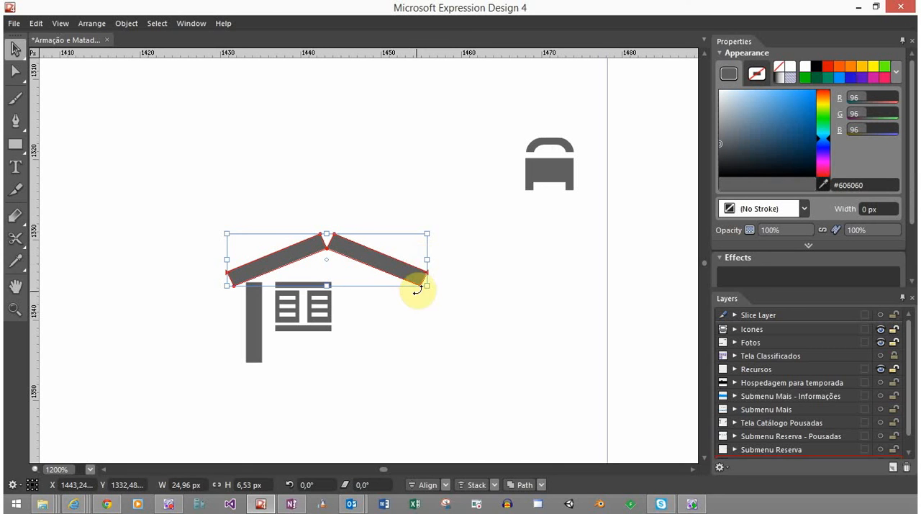
drag(427, 260, 419, 259)
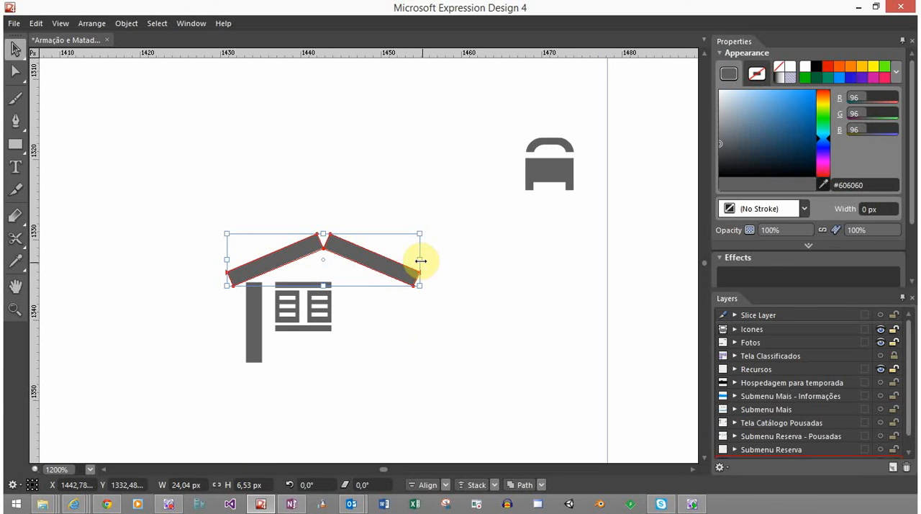
drag(421, 260, 417, 260)
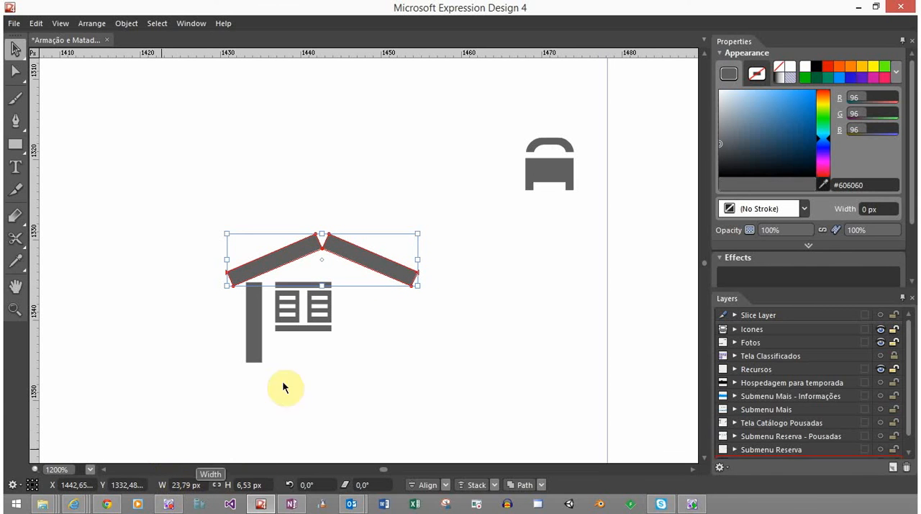
click(198, 485)
text(24)
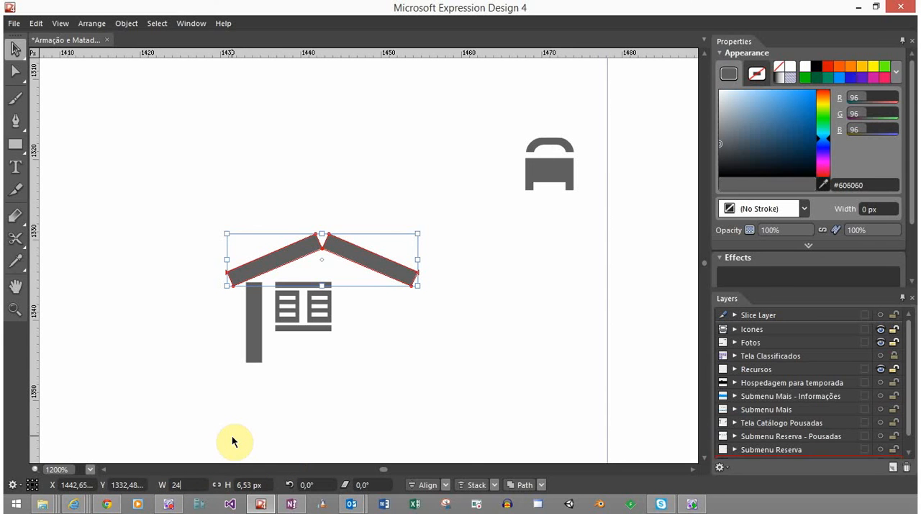
key(Return)
click(362, 339)
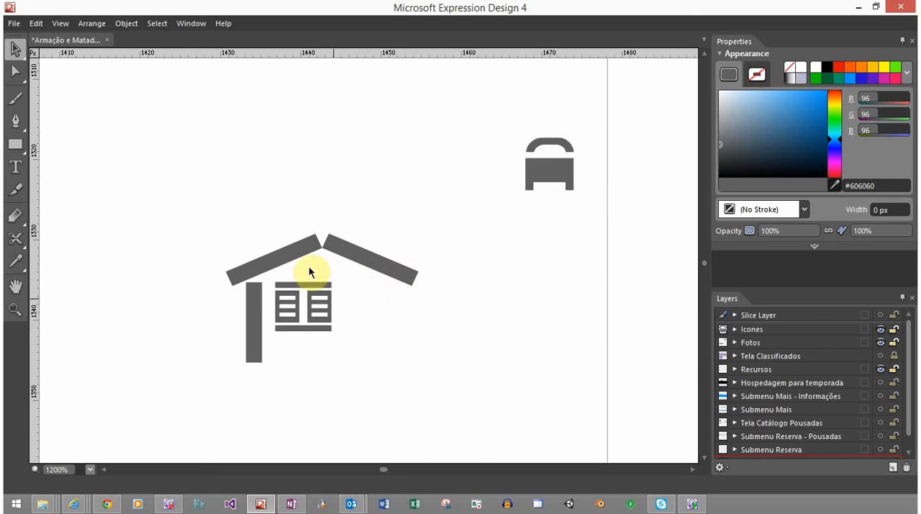
Copy the left post horizontally to stand under the outer end of the right roof slope
click(256, 335)
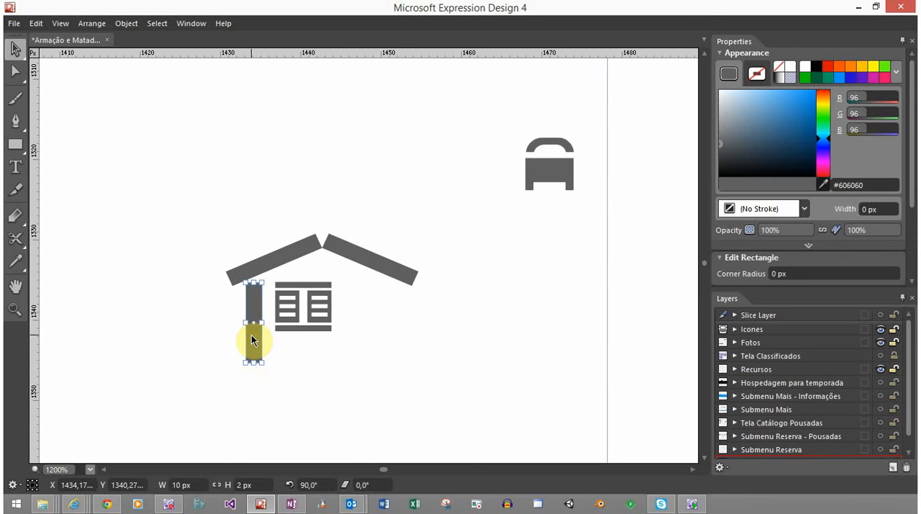
drag(252, 336, 394, 343)
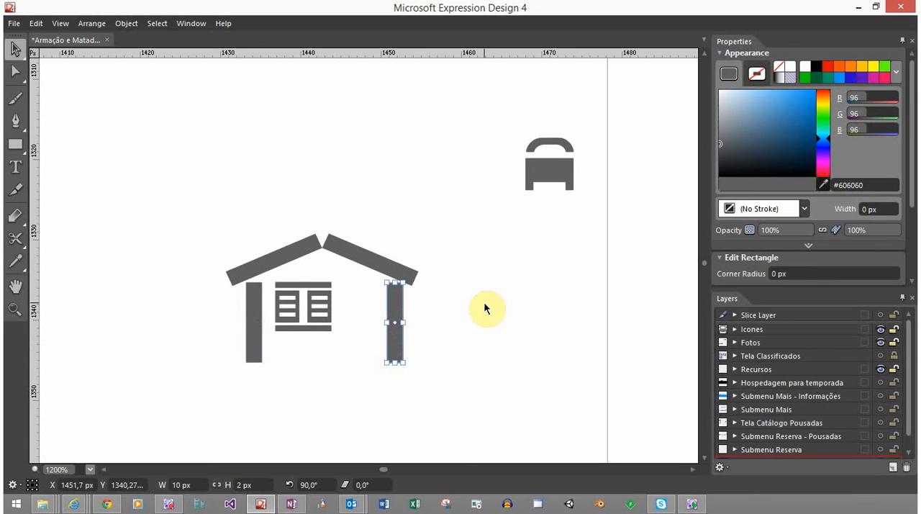
click(462, 307)
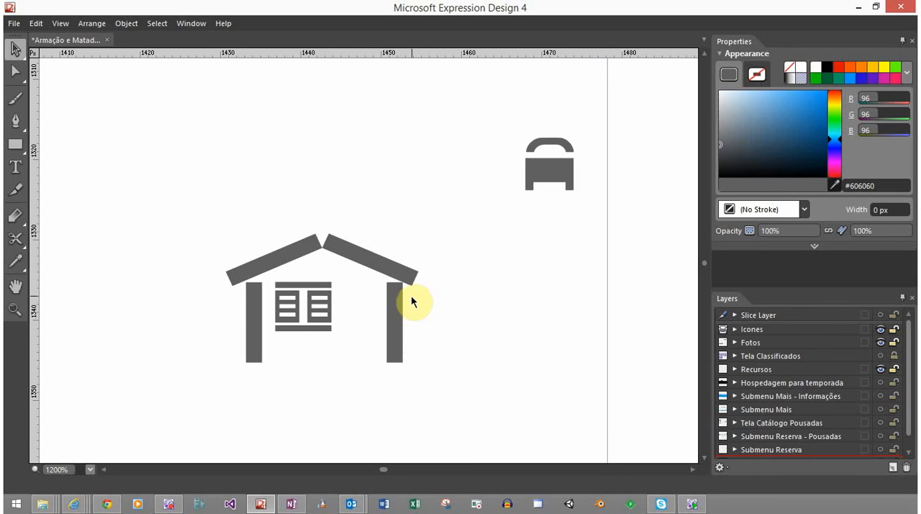
Draw a horizontal grey rectangle about 8.8 by 2.5 px in the empty area above the house roof
click(16, 147)
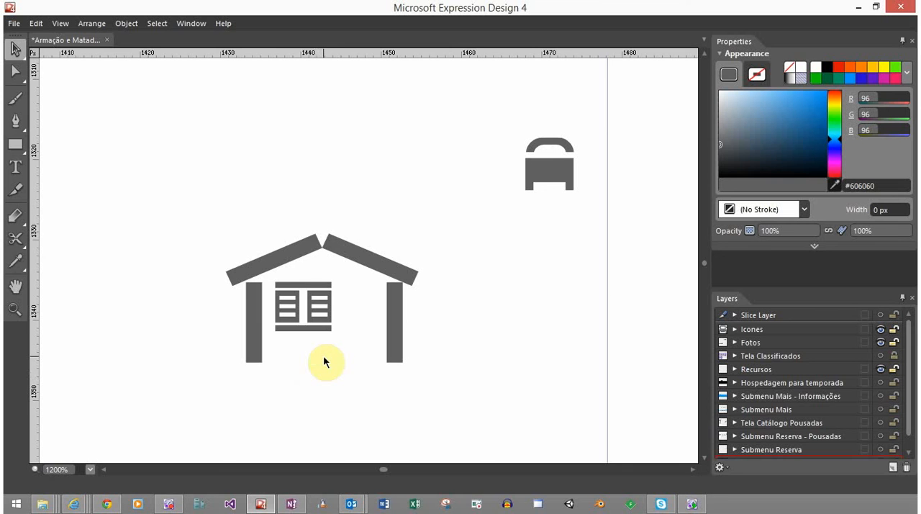
scroll(317, 370, down, 8)
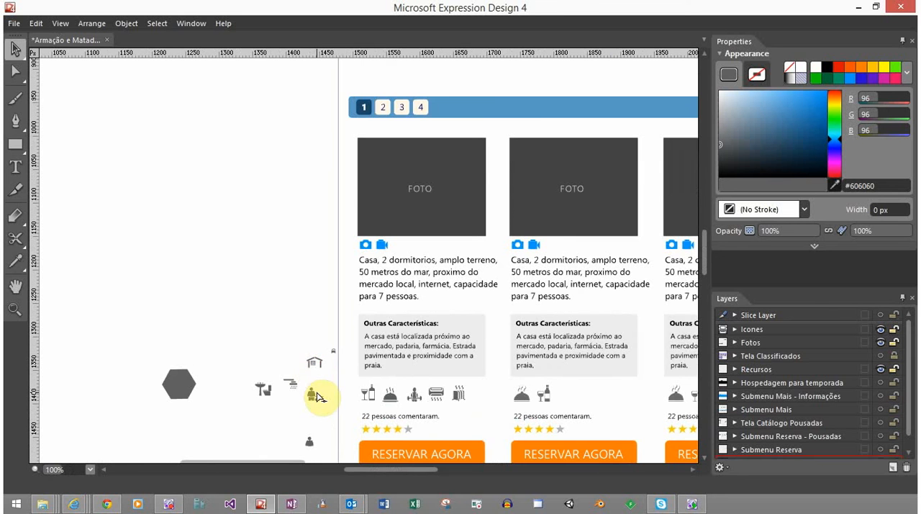
scroll(319, 396, down, 1)
scroll(319, 396, up, 1)
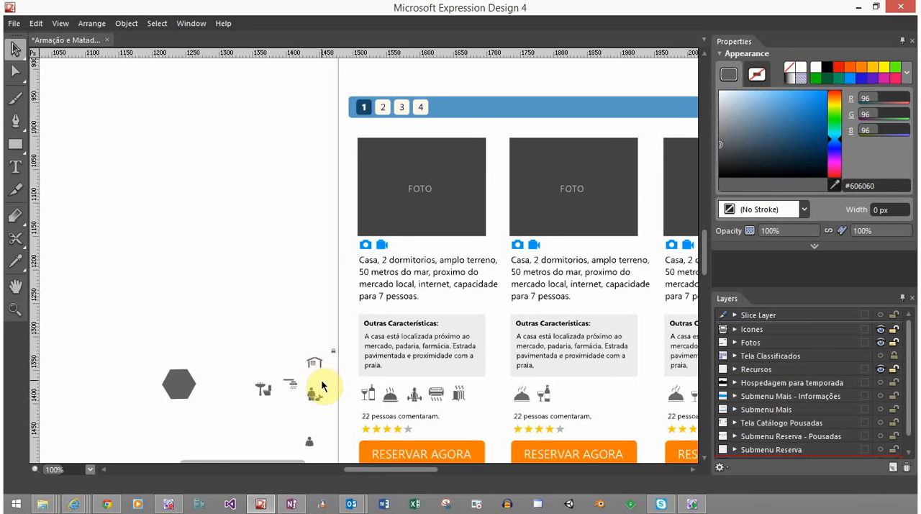
scroll(321, 374, up, 5)
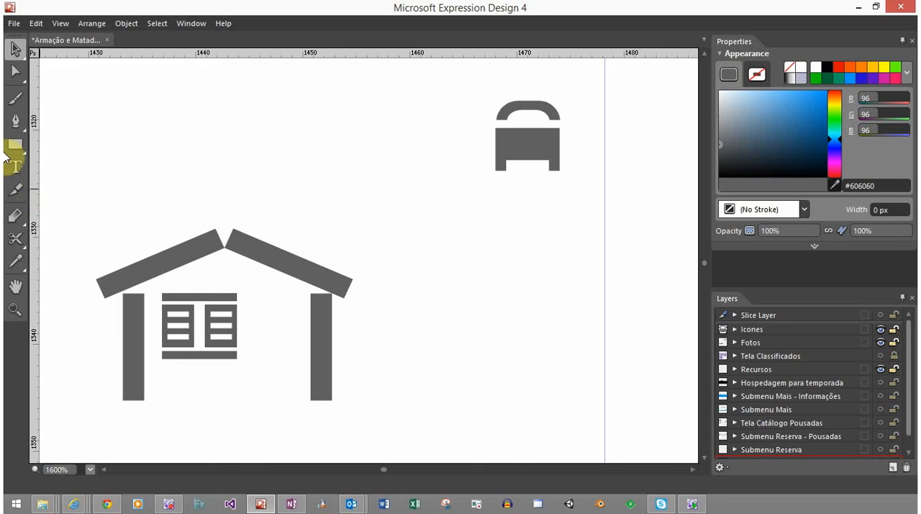
drag(15, 144, 61, 167)
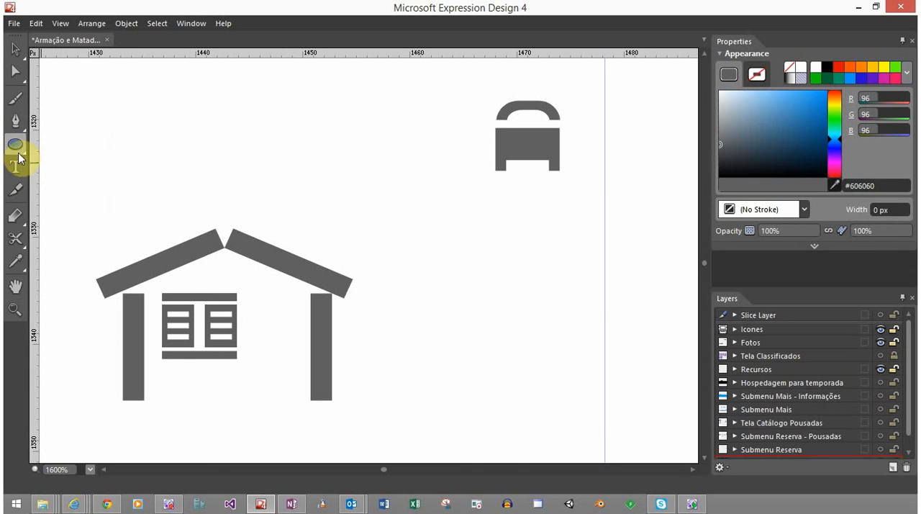
drag(17, 147, 47, 148)
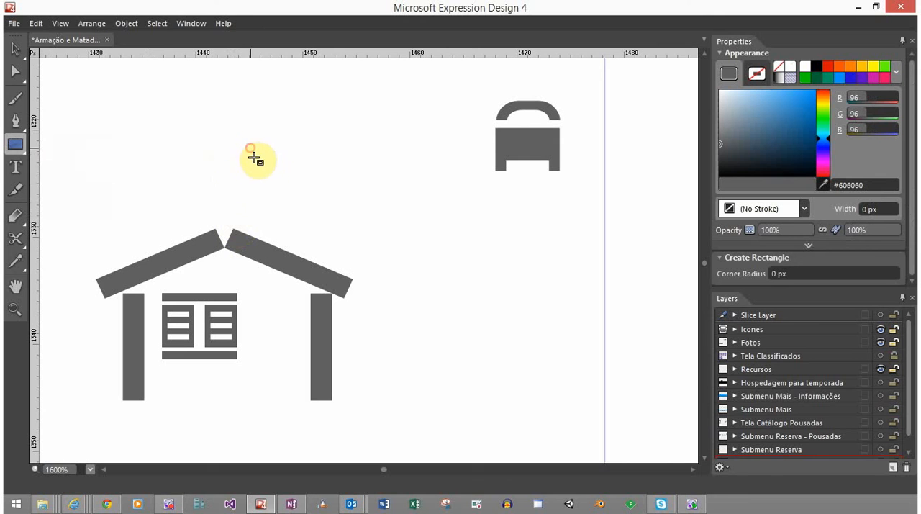
drag(250, 149, 346, 175)
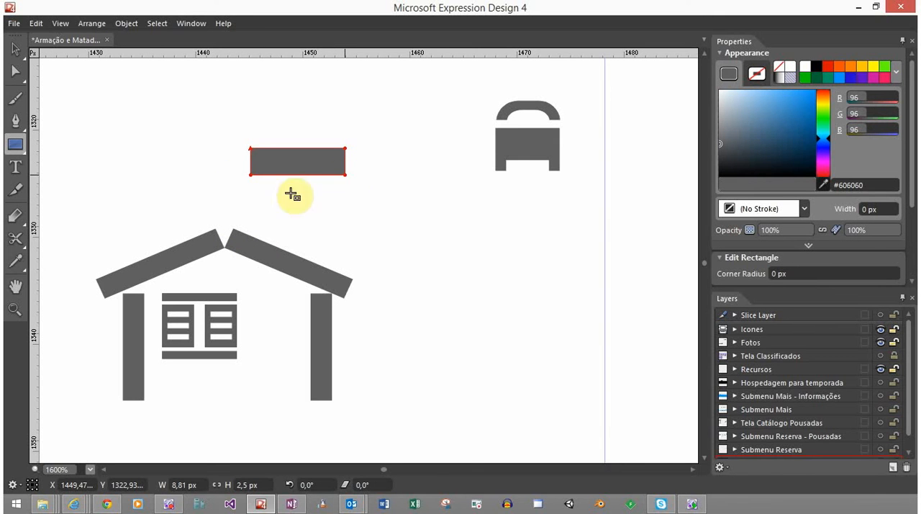
Set the new rectangle's size to 6 px wide and 2 px high
click(186, 484)
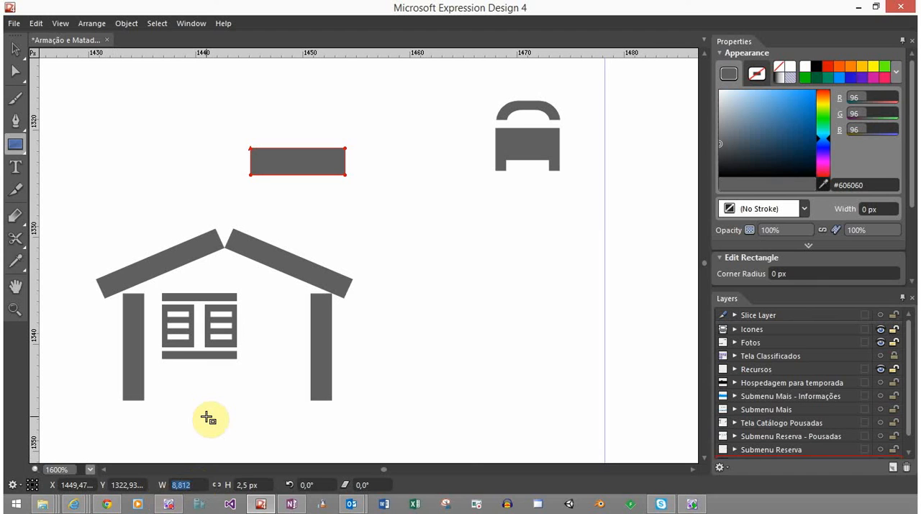
text(6)
key(Tab)
text(3)
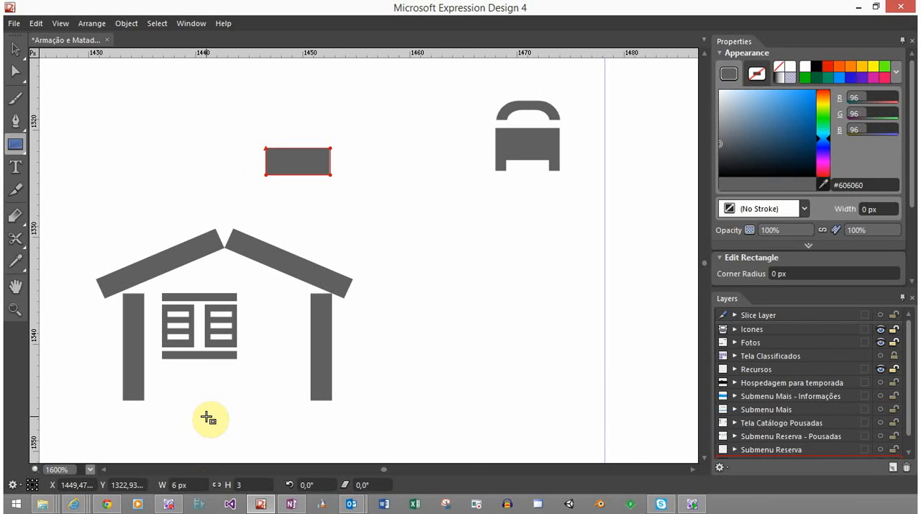
key(Return)
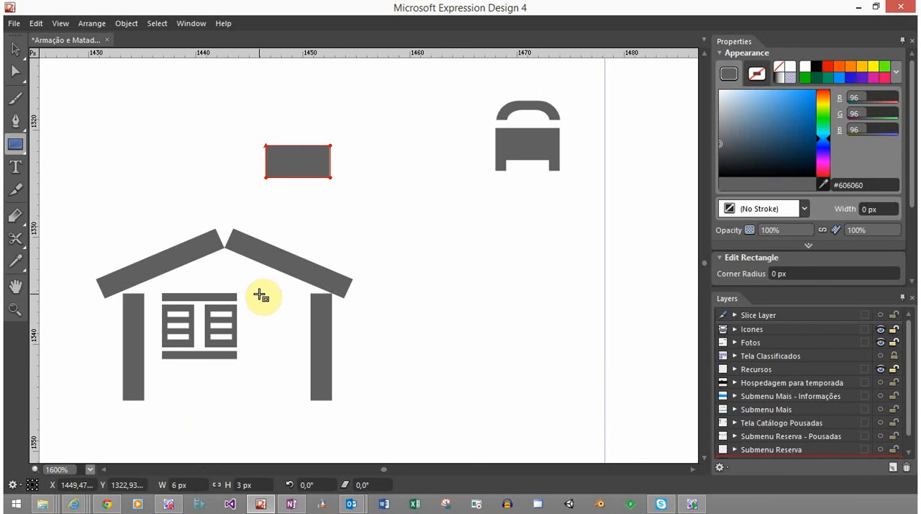
click(264, 487)
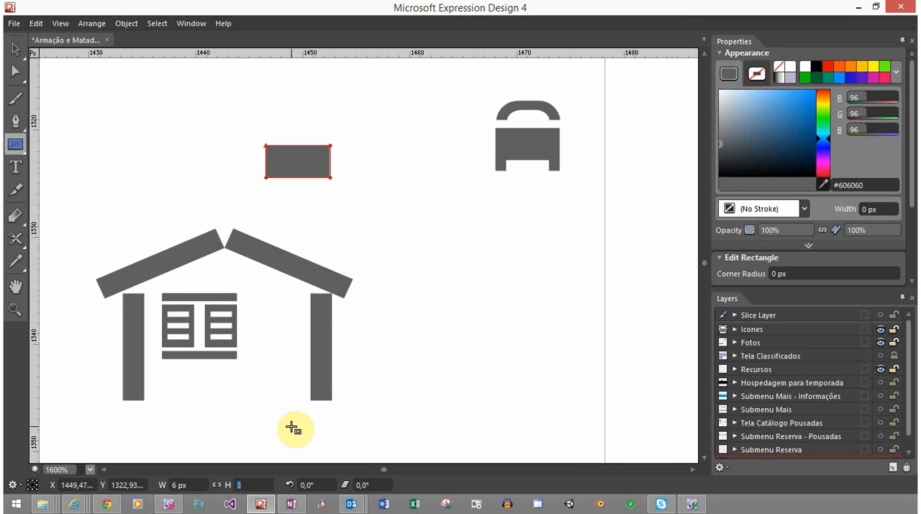
text(2)
key(Return)
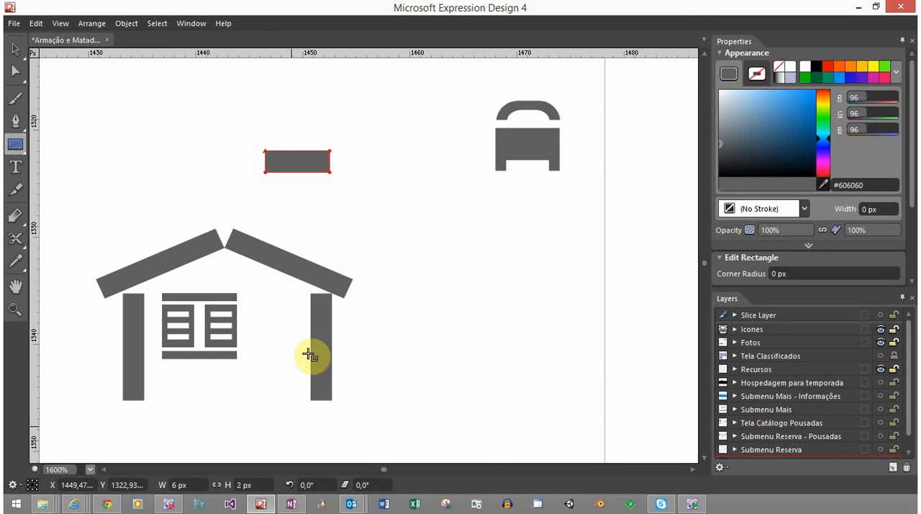
Rotate the bar to 45° and create a copy of it rotated to 135°, crossing it at the centre
click(15, 49)
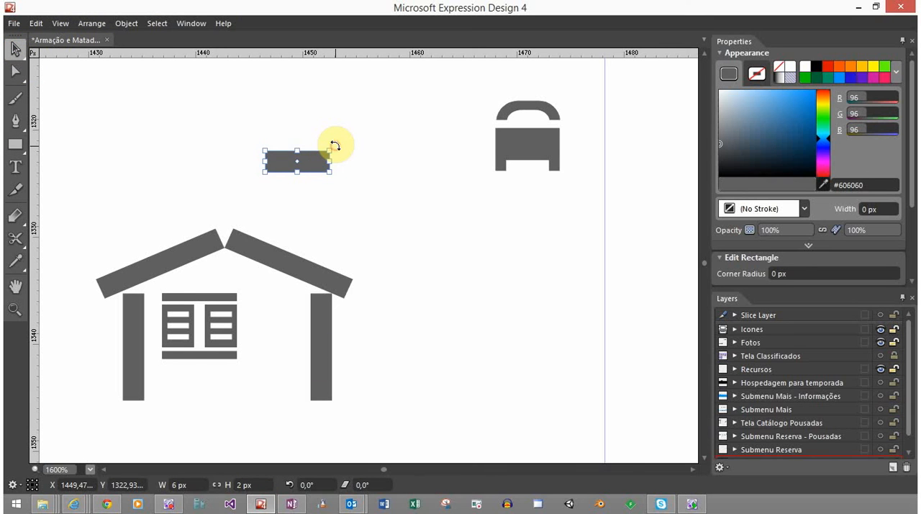
drag(334, 146, 314, 124)
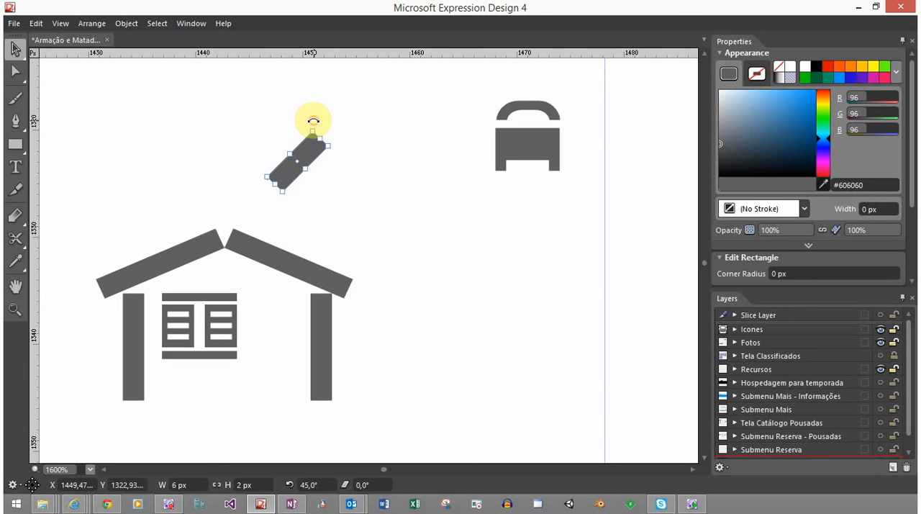
drag(313, 121, 247, 124)
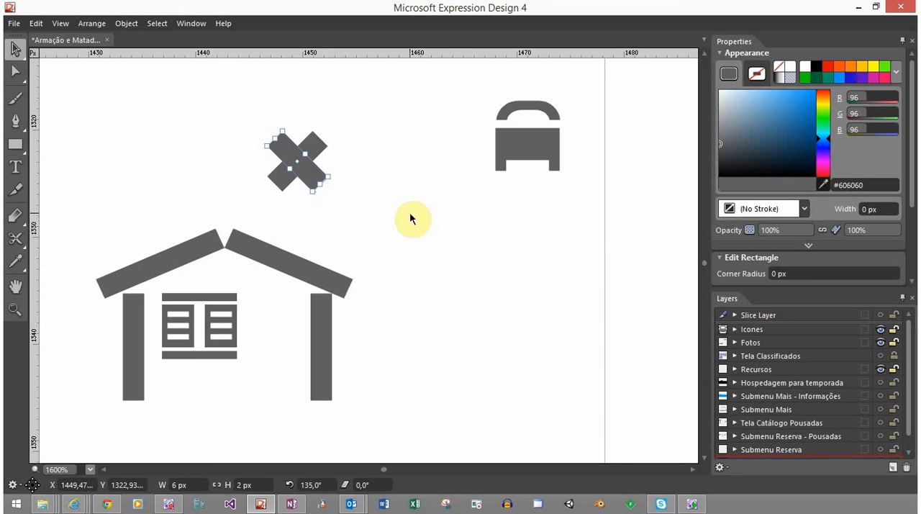
Move the 135° bar horizontally to the left until its lower end overlaps the other bar's lower end in a V
scroll(303, 150, up, 2)
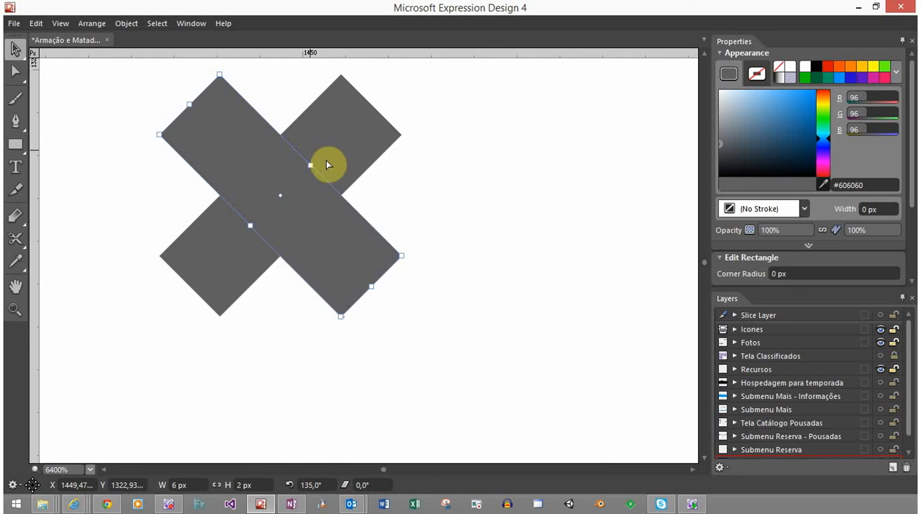
drag(360, 256, 260, 261)
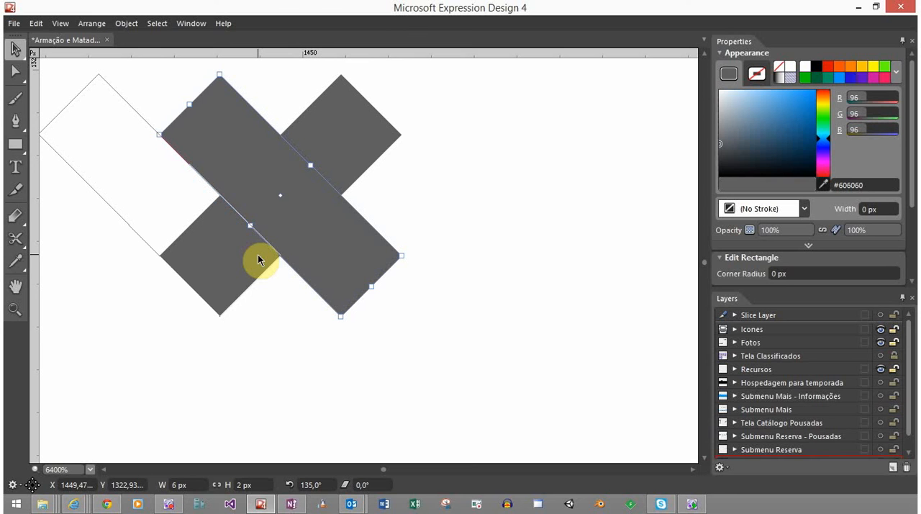
mouse_move(259, 261)
mouse_down()
mouse_move(250, 272)
mouse_move(257, 261)
mouse_up()
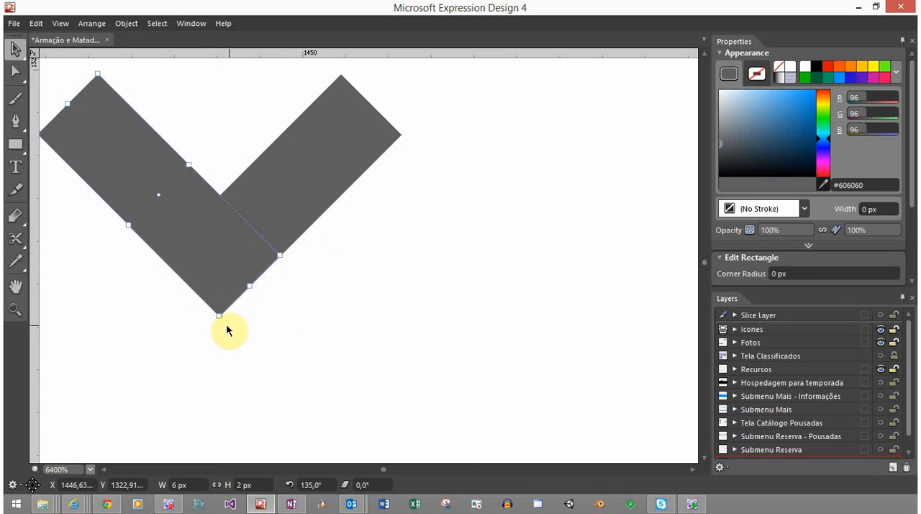
Shorten the left arm of the V from its upper end to give the shape of a check mark
key(space)
drag(296, 287, 372, 335)
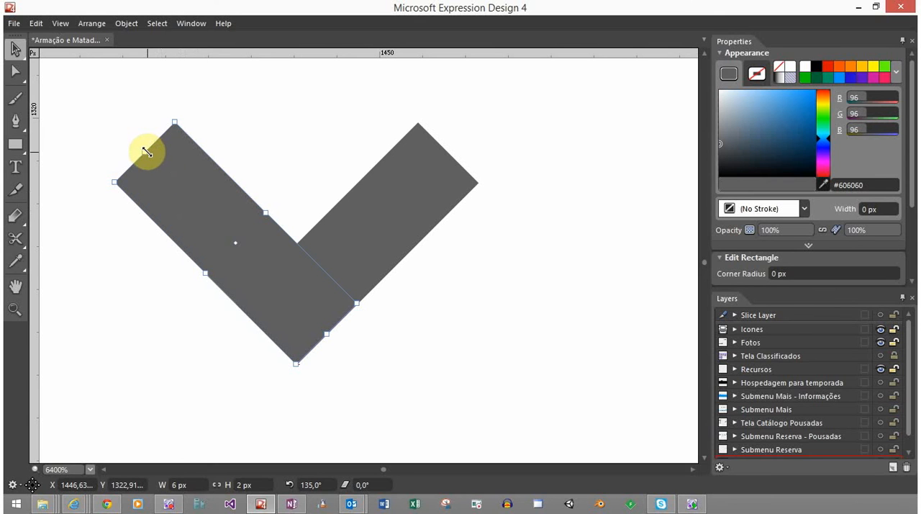
drag(147, 152, 187, 199)
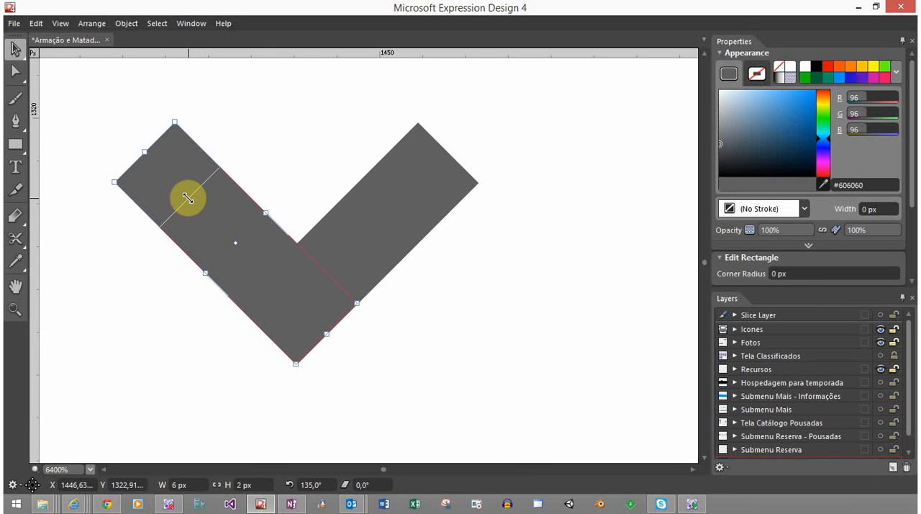
drag(187, 198, 185, 196)
click(206, 353)
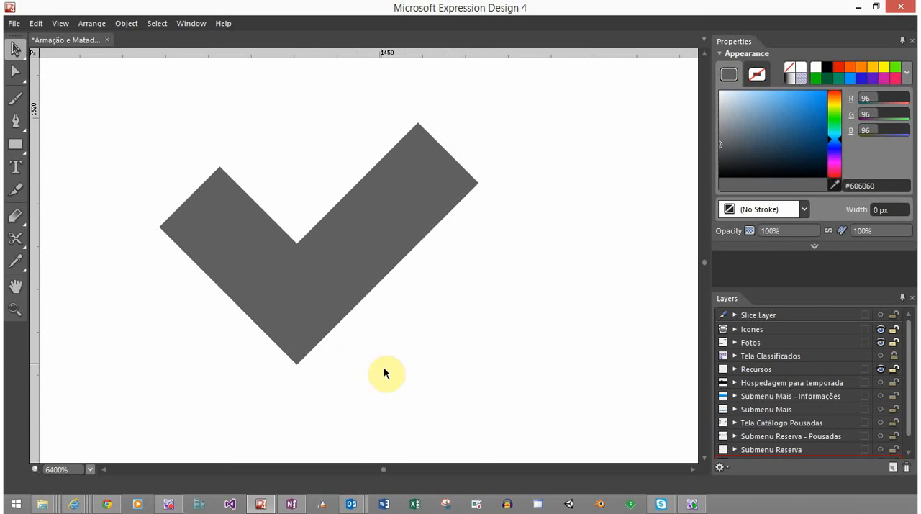
Select both bars of the check mark and combine them into one shape with the Unite path operation
mouse_move(406, 381)
mouse_down()
mouse_move(219, 247)
mouse_move(211, 216)
mouse_up()
drag(211, 216, 211, 216)
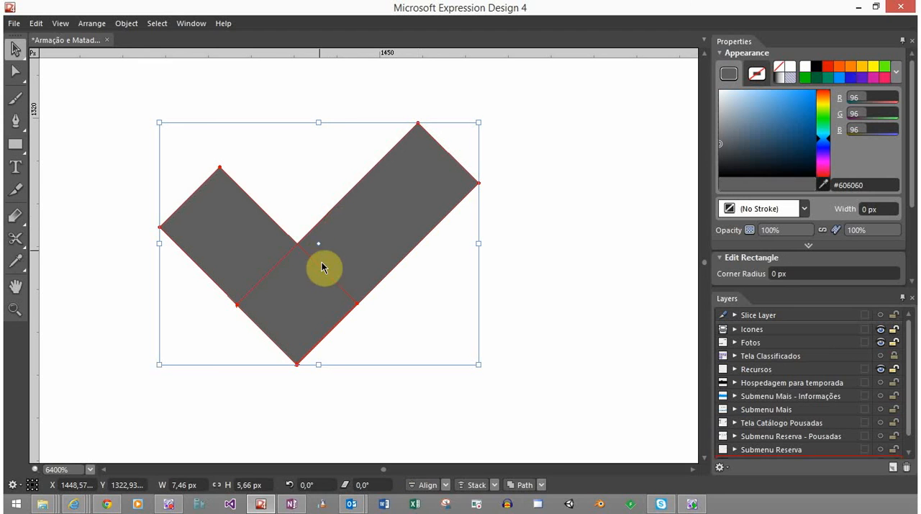
click(541, 484)
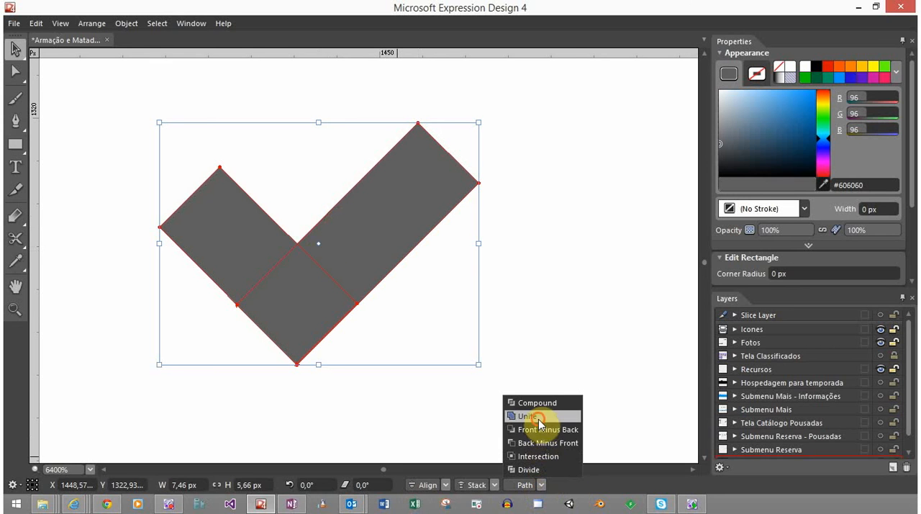
click(538, 418)
click(374, 345)
Examine the check mark at 100% zoom next to the other icons and the page layout
scroll(372, 341, down, 2)
scroll(405, 362, down, 4)
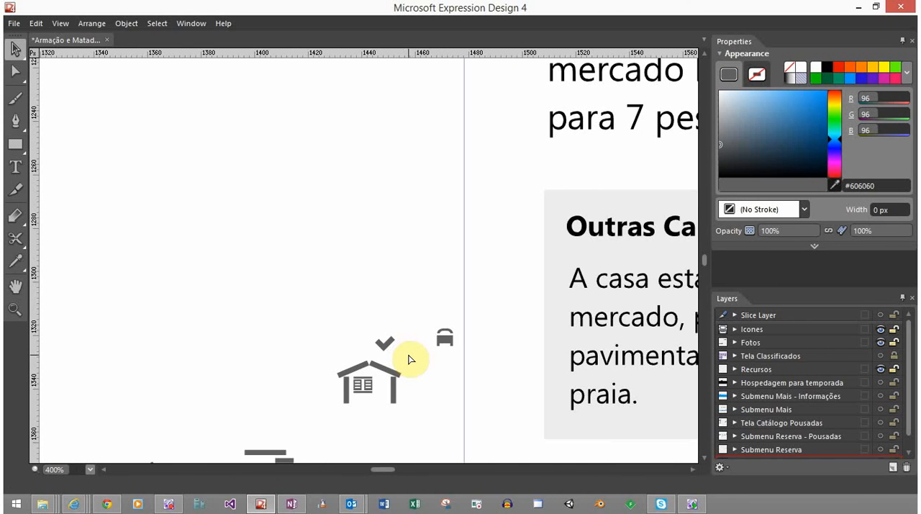
scroll(382, 374, down, 3)
scroll(383, 373, down, 1)
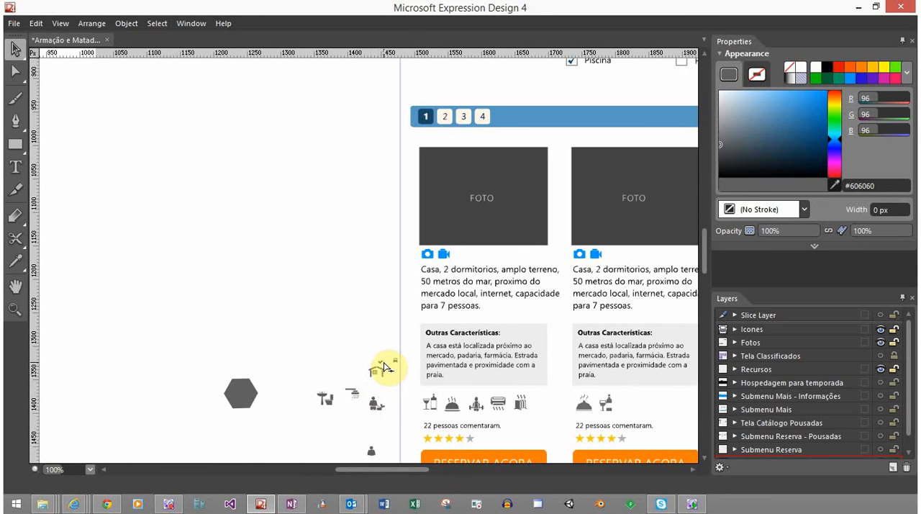
scroll(381, 368, up, 5)
scroll(381, 369, up, 4)
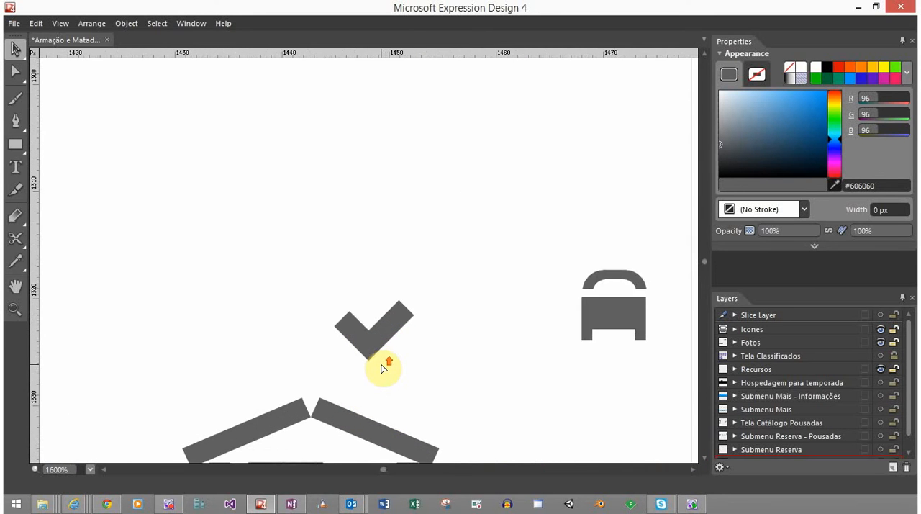
scroll(383, 368, up, 1)
scroll(385, 367, down, 1)
scroll(383, 367, down, 1)
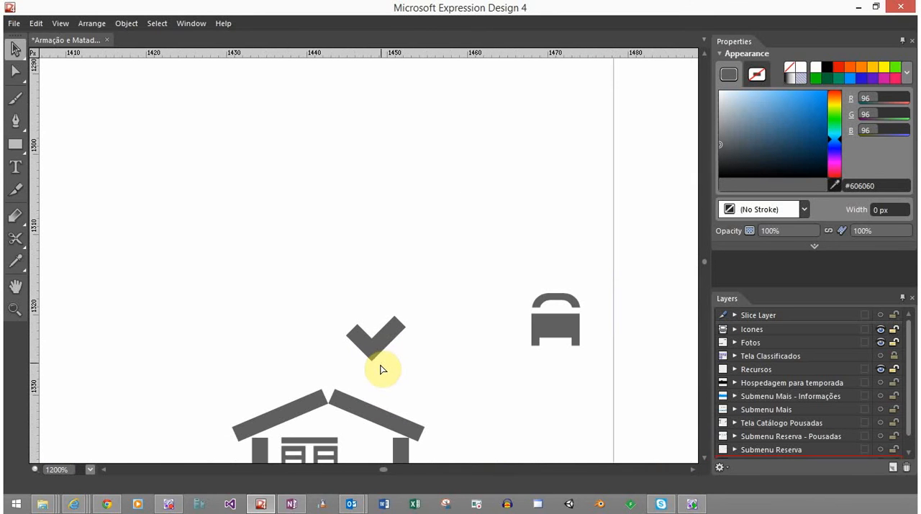
Draw a grey circle about 10.6 px in diameter centred on the check mark, large enough to cover it completely
click(15, 144)
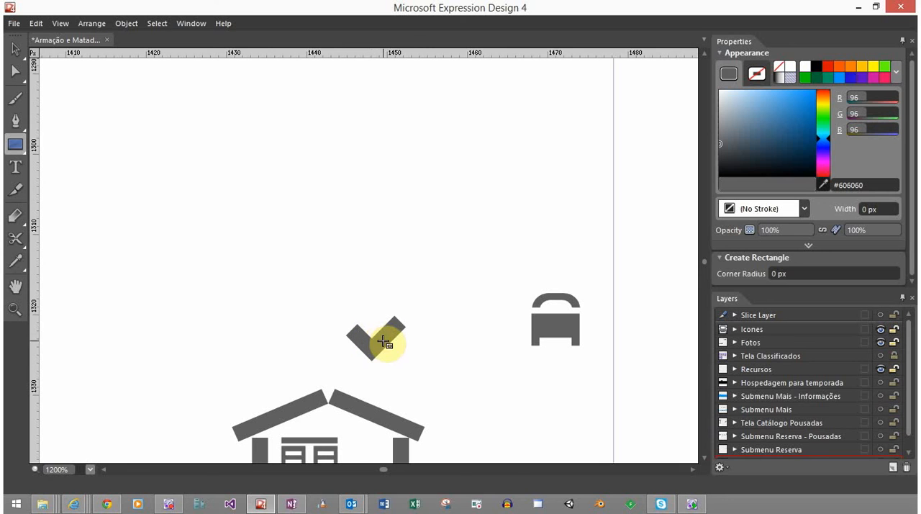
click(23, 145)
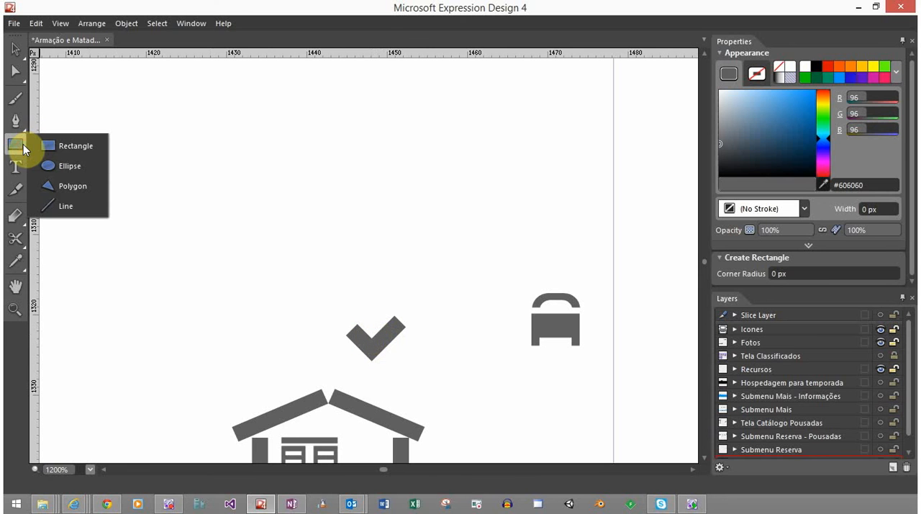
click(65, 172)
scroll(402, 375, up, 1)
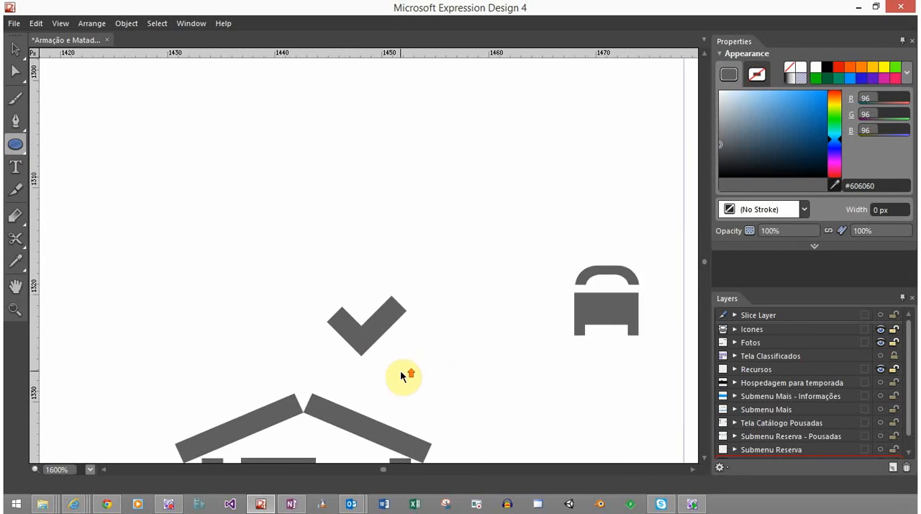
scroll(355, 320, up, 2)
scroll(352, 320, up, 2)
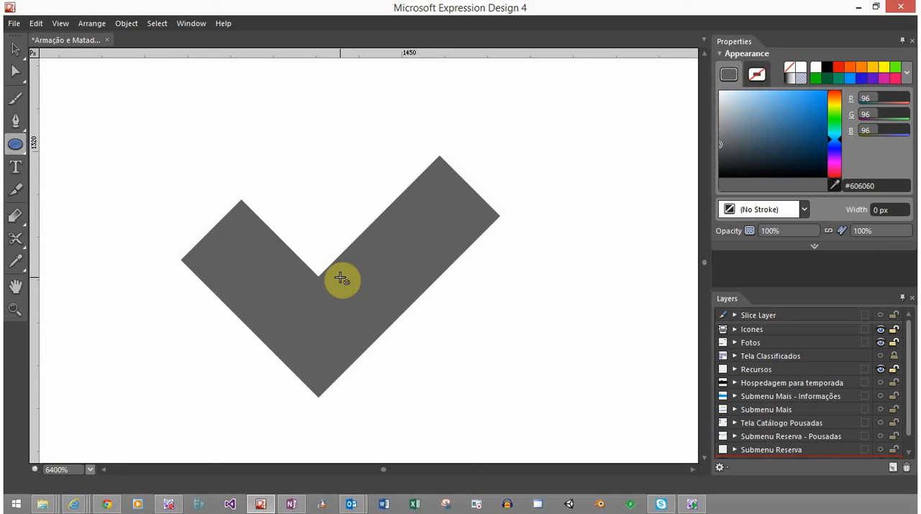
drag(341, 278, 567, 458)
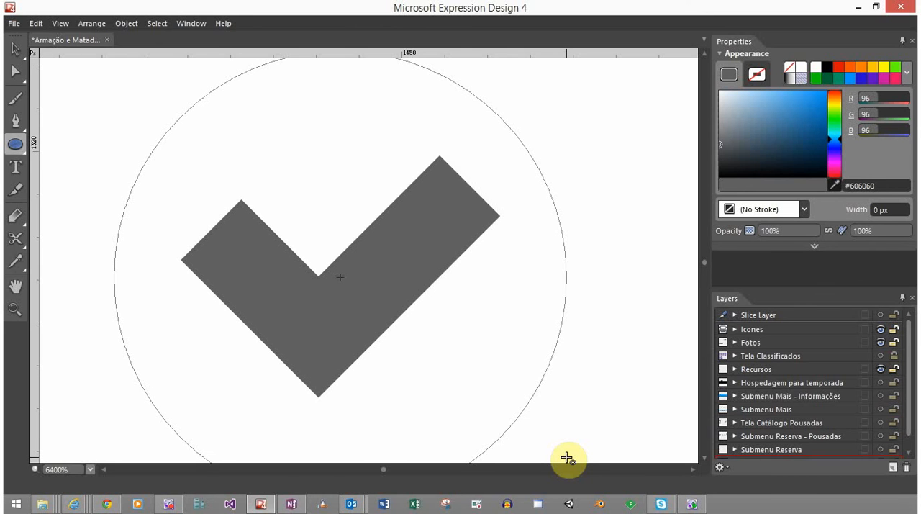
drag(568, 458, 568, 458)
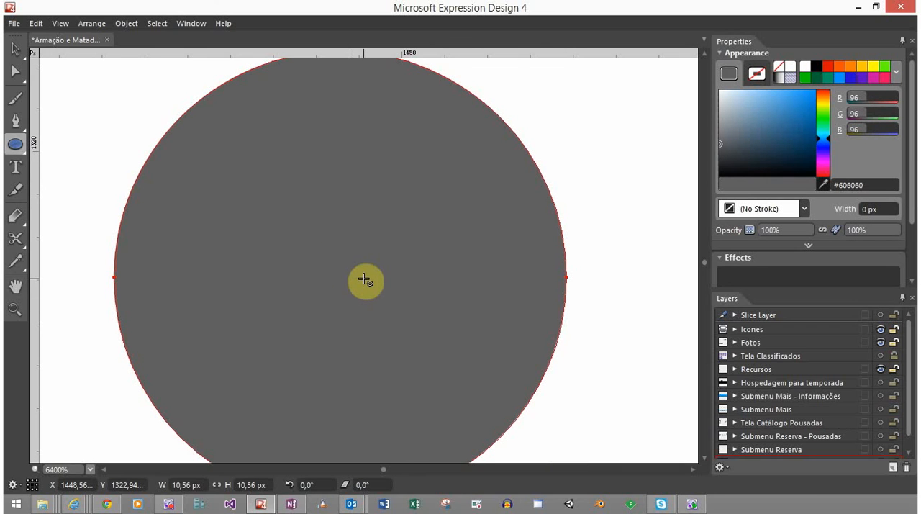
scroll(303, 305, down, 1)
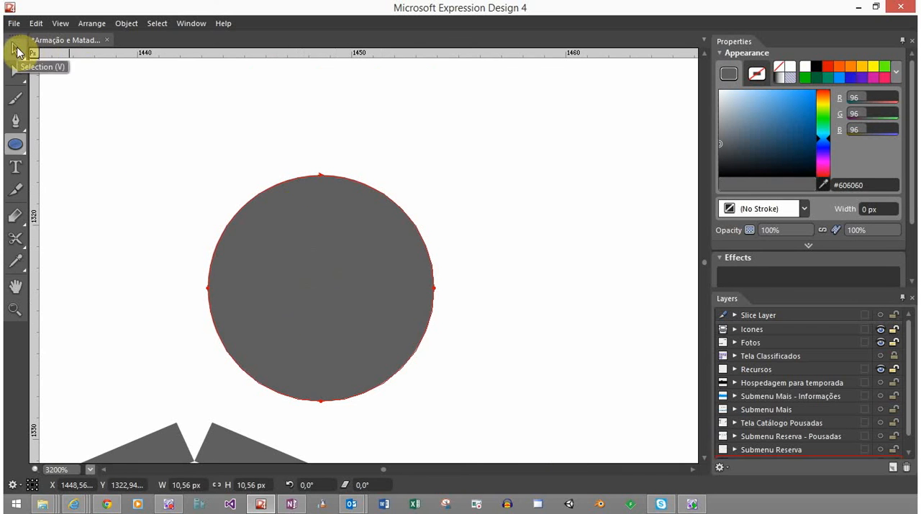
click(17, 51)
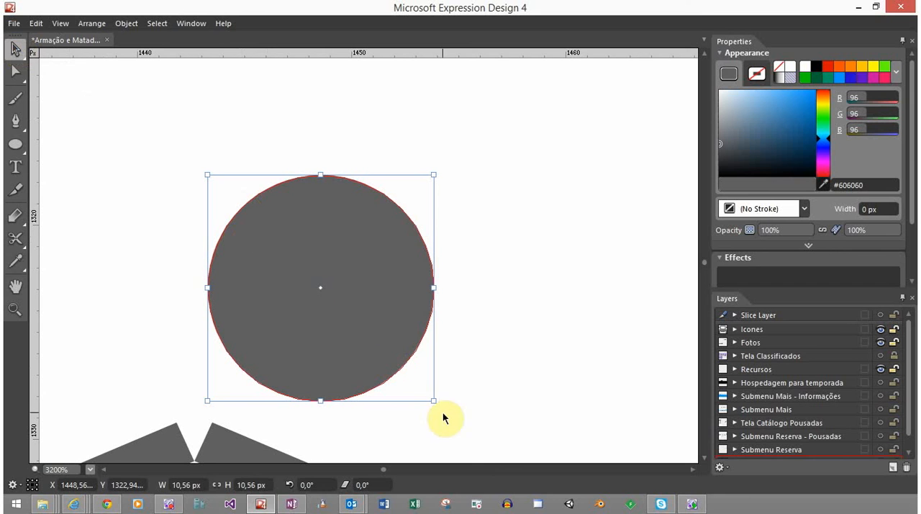
Enlarge the grey circle around its centre to about 12 px in diameter
drag(434, 401, 449, 411)
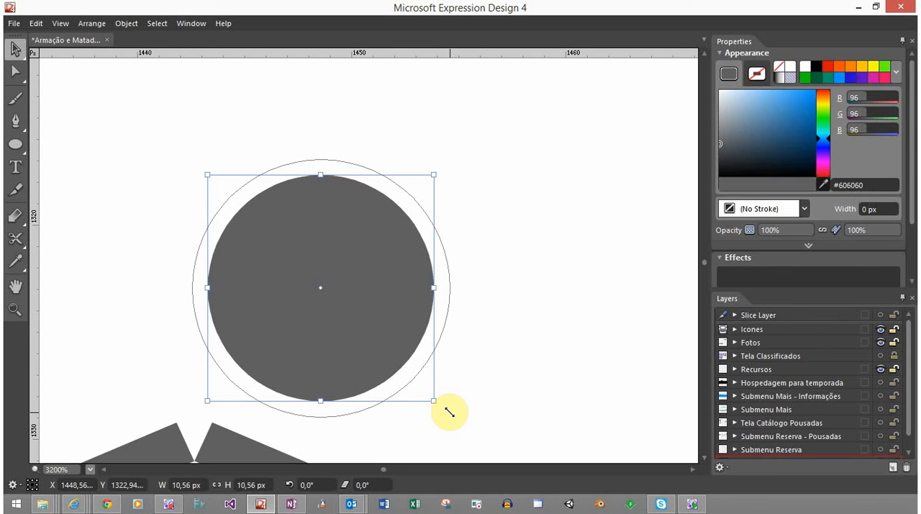
drag(449, 411, 449, 412)
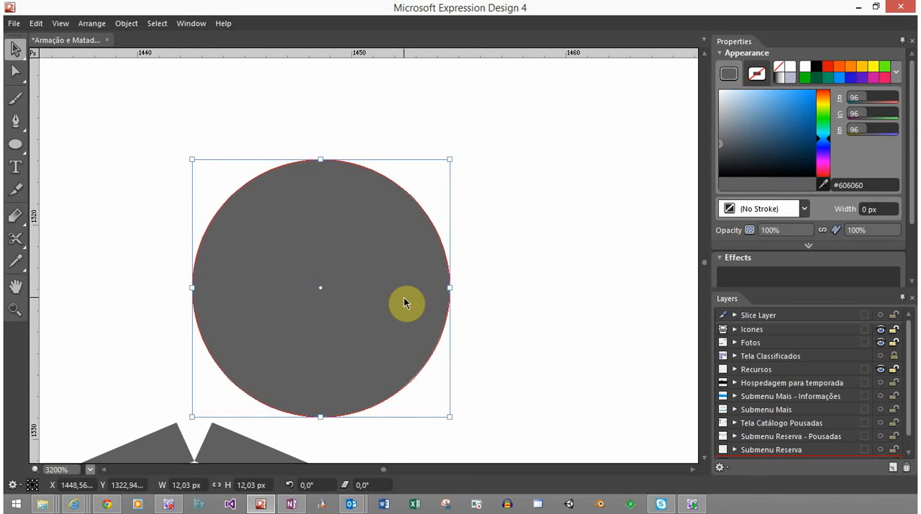
Draw a small rectangle at the circle's top edge and set its size to 2 px by 2 px
click(15, 143)
click(56, 144)
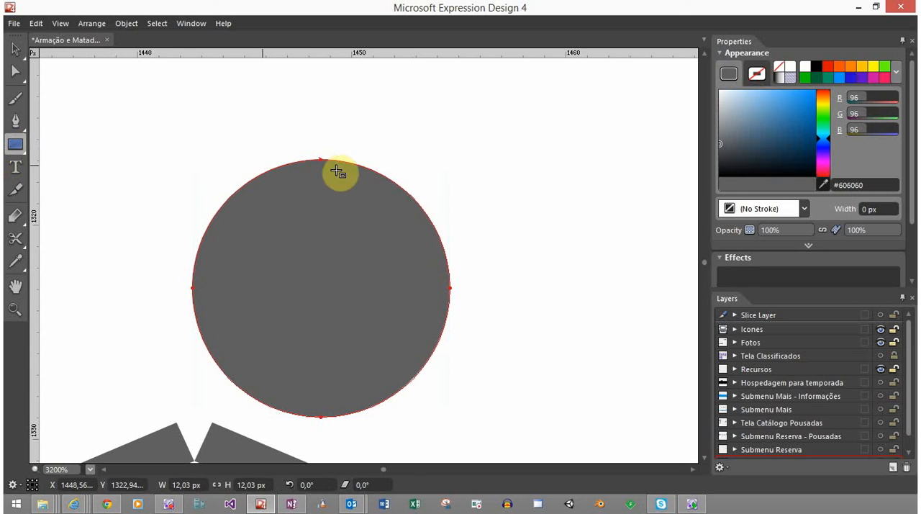
drag(311, 160, 333, 180)
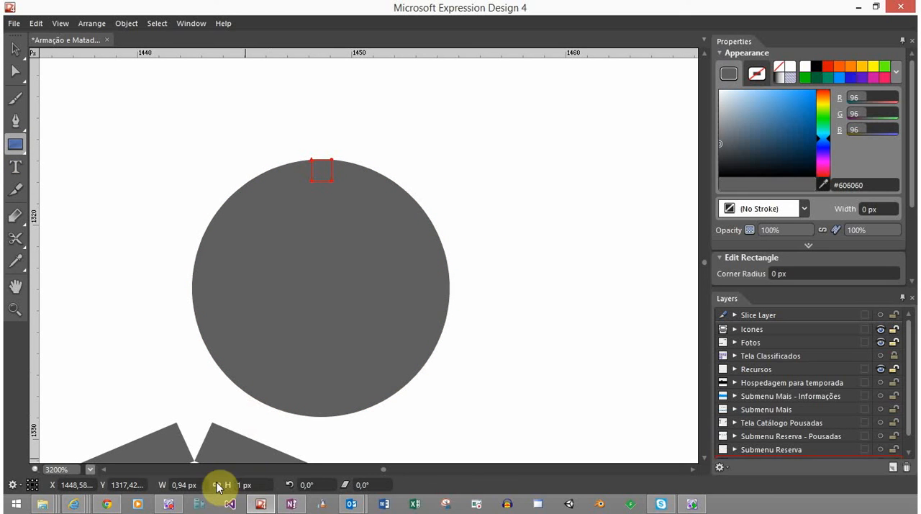
click(193, 485)
text(2)
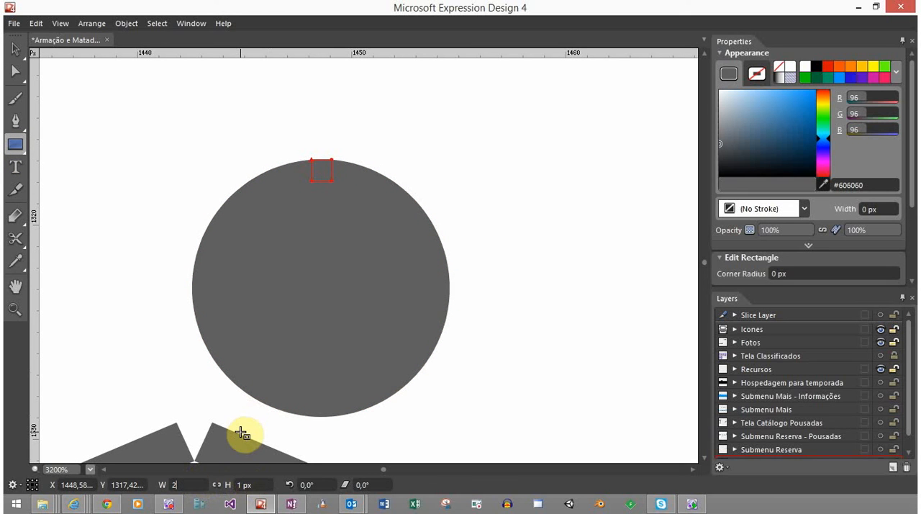
key(Tab)
text(2)
key(Tab)
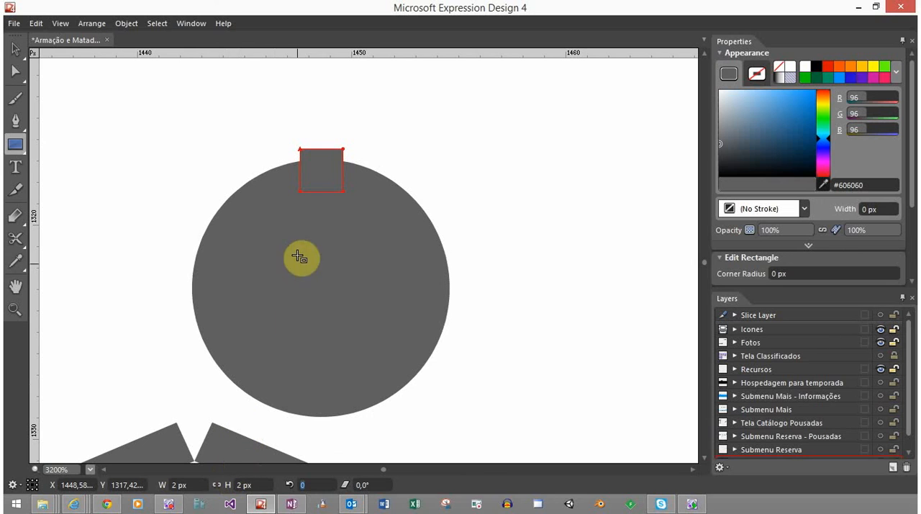
Fill the small square with light blue #95D4FF and move it down so its upper edge meets the circle's top
text(v)
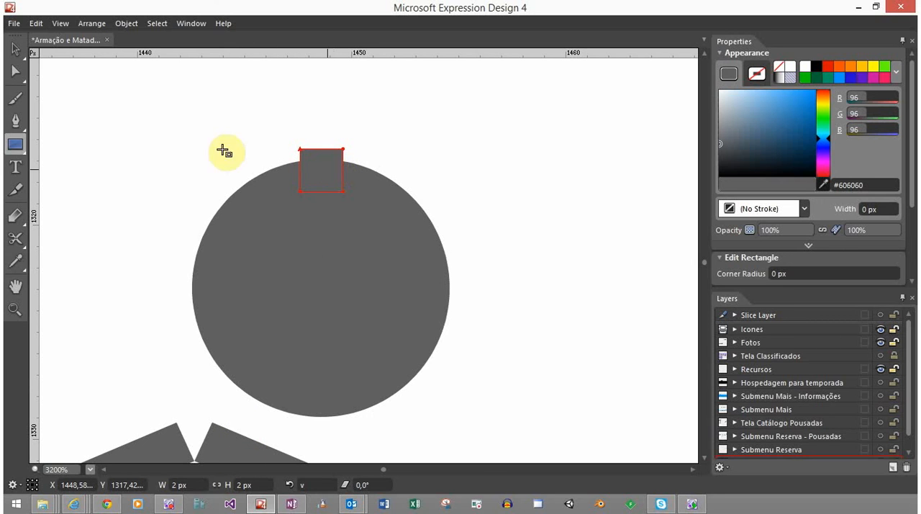
click(15, 48)
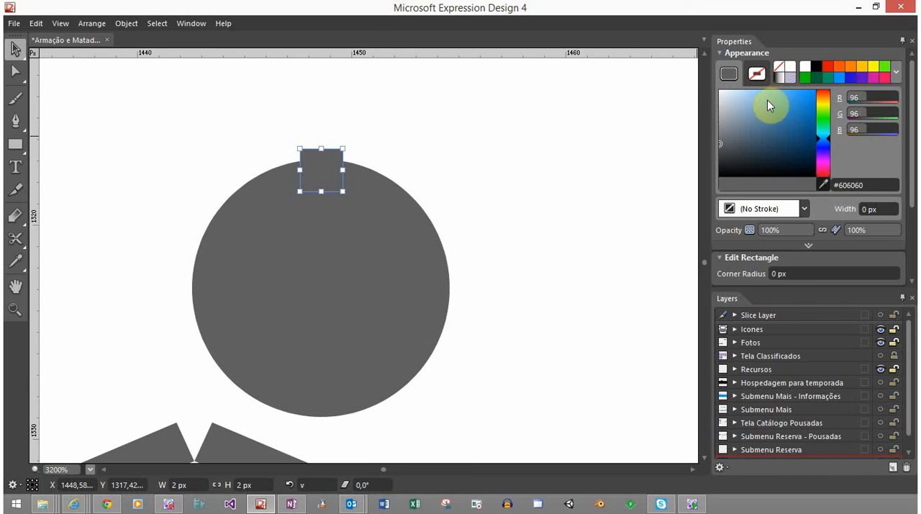
drag(768, 101, 759, 88)
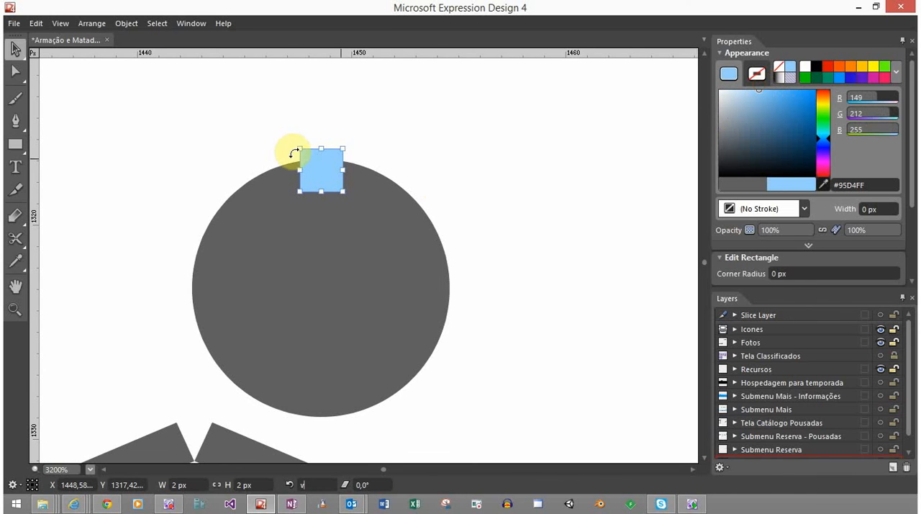
click(323, 168)
click(320, 166)
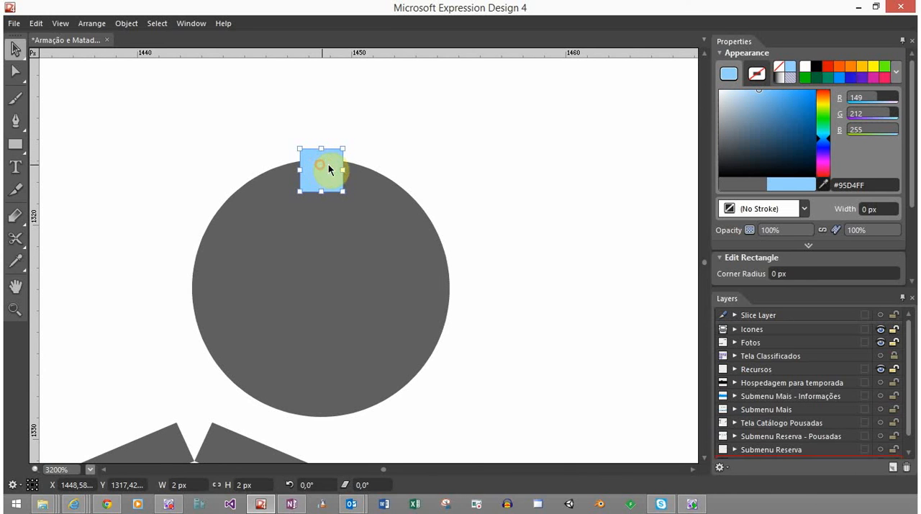
scroll(327, 166, up, 2)
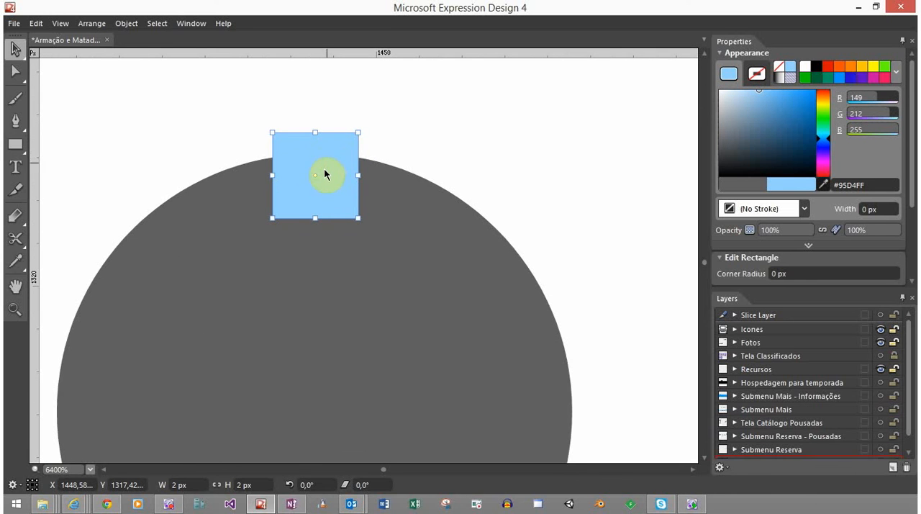
mouse_move(323, 175)
mouse_down()
mouse_move(323, 195)
mouse_move(335, 183)
mouse_move(323, 175)
mouse_up()
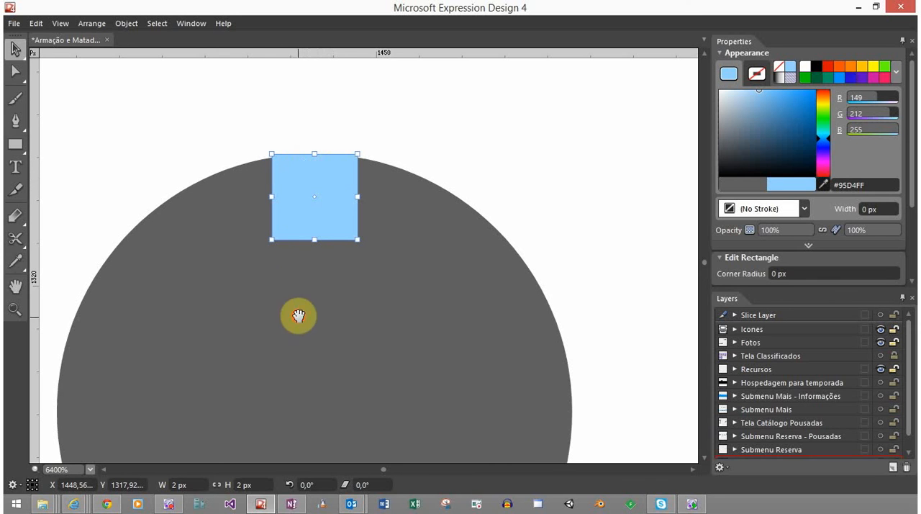
drag(298, 315, 298, 267)
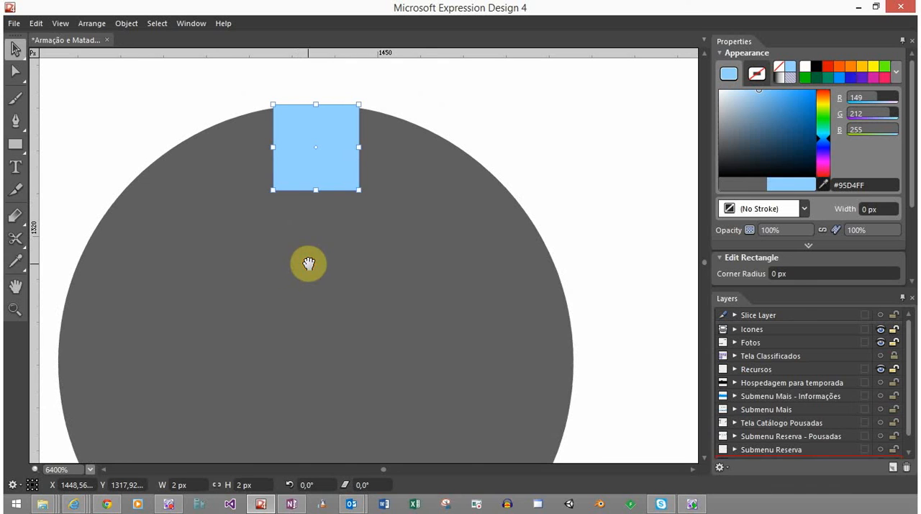
Make a concentric copy of the circle scaled down to about 8 px, touching the blue square's lower edge
click(420, 148)
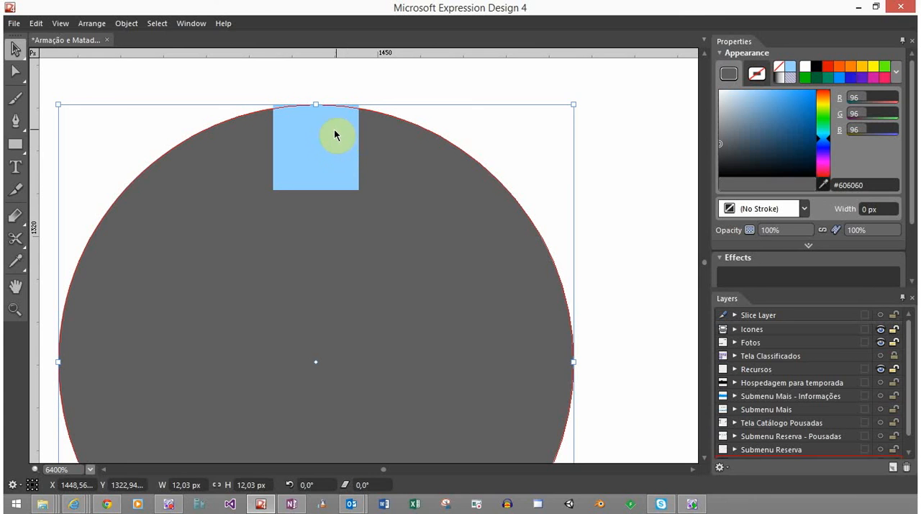
click(355, 153)
click(417, 191)
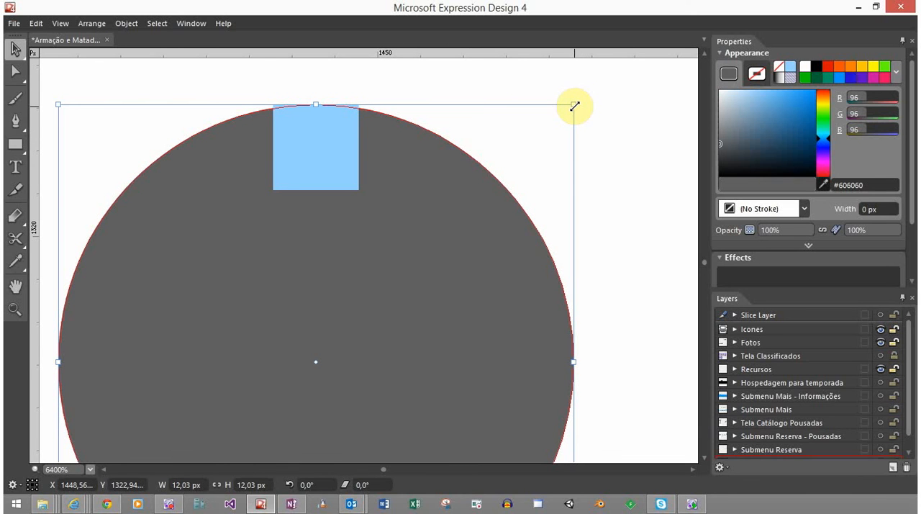
drag(571, 107, 470, 190)
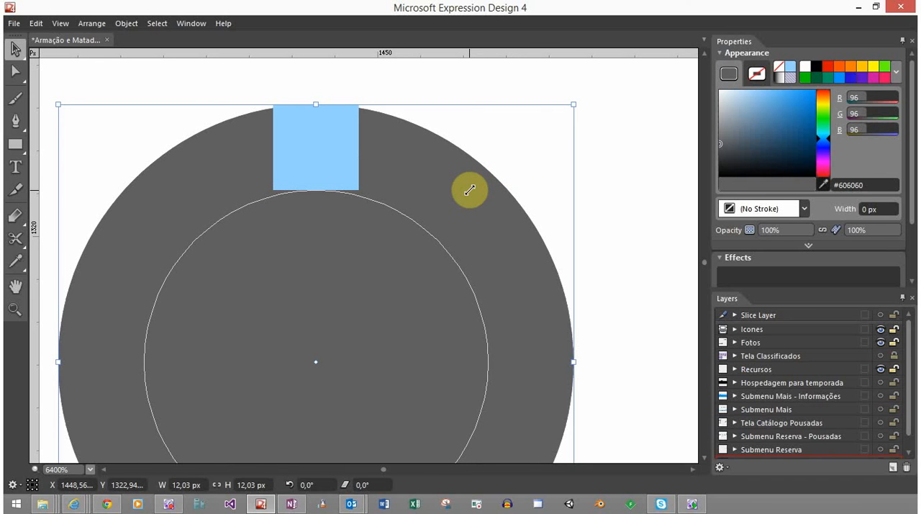
drag(469, 190, 473, 190)
mouse_move(473, 190)
mouse_down()
mouse_move(444, 201)
mouse_move(467, 190)
mouse_up()
drag(466, 189, 467, 190)
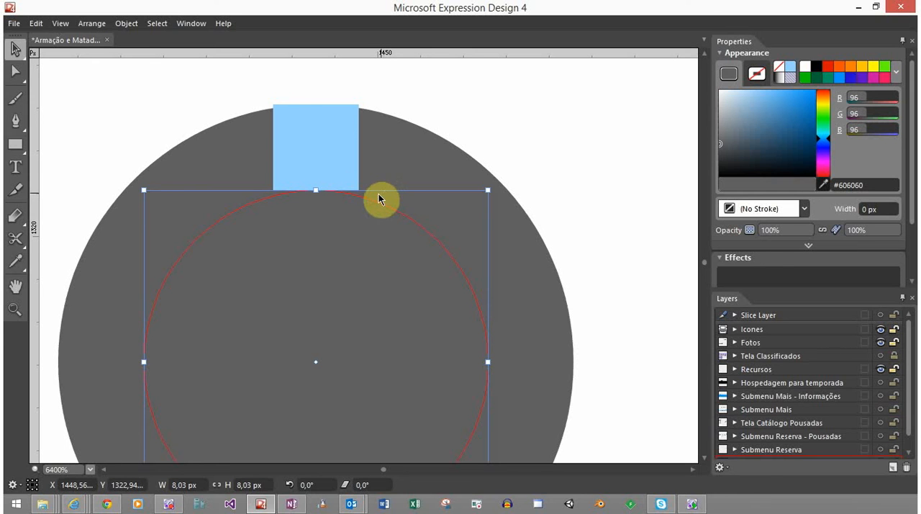
Select the inner and outer circles and cut the inner one out with a path operation to form a ring
click(314, 125)
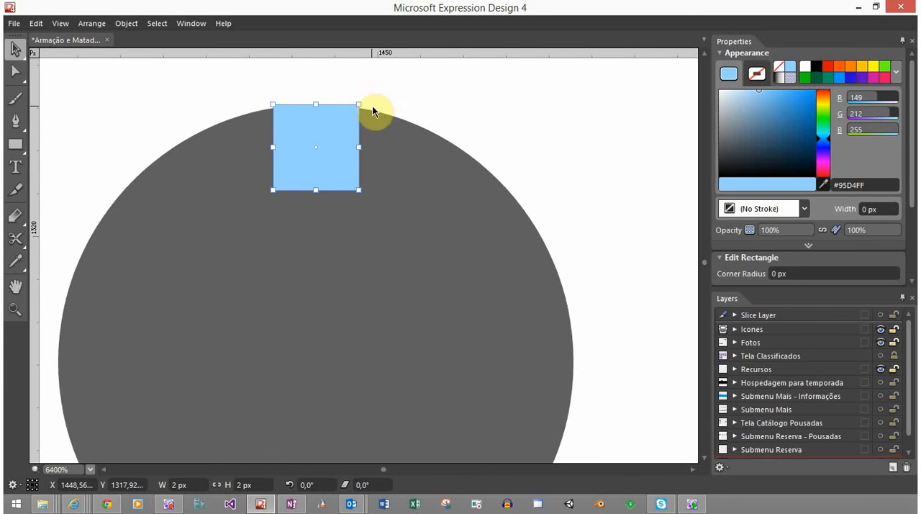
drag(578, 149, 444, 294)
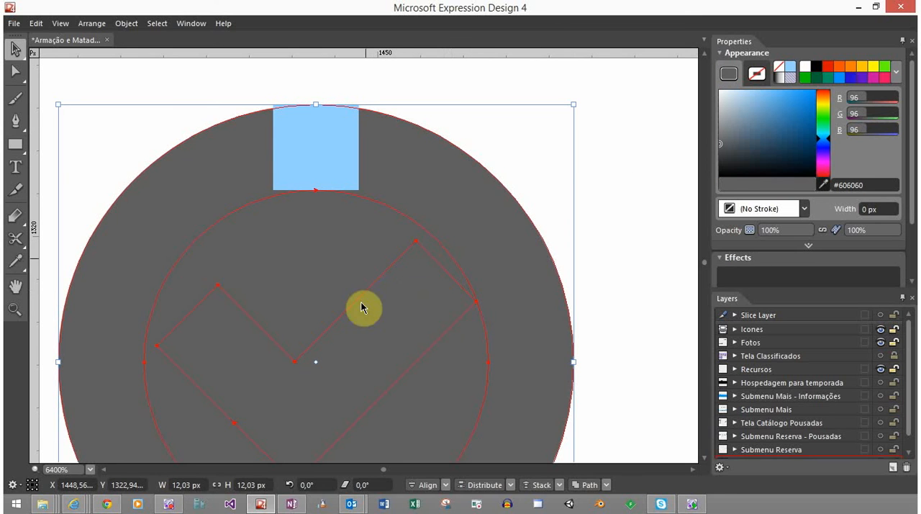
click(621, 203)
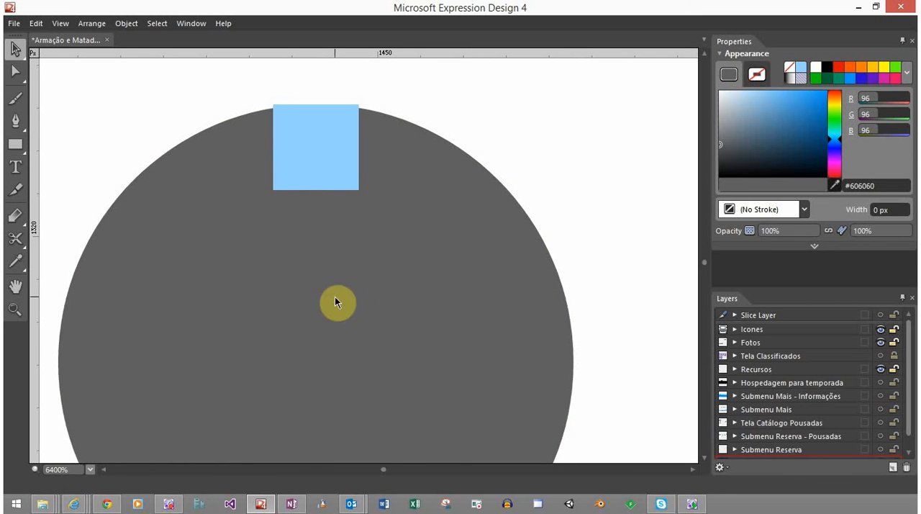
click(331, 259)
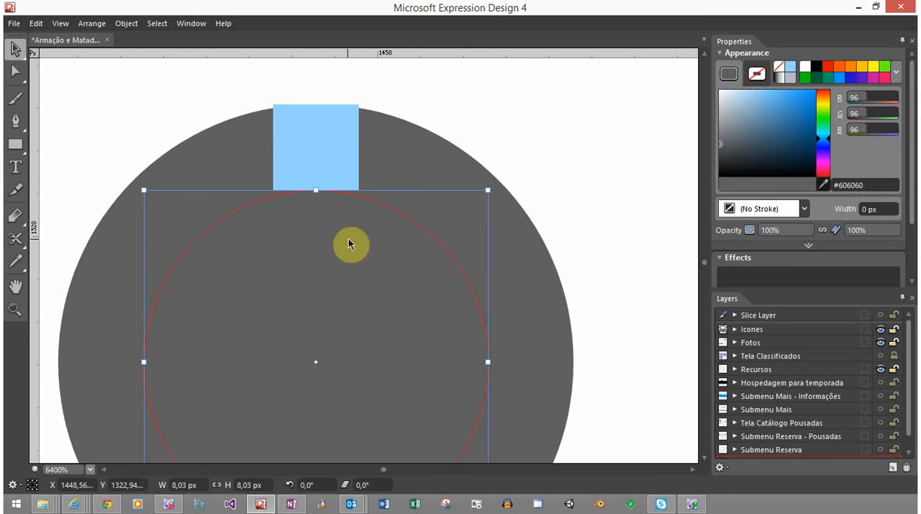
click(415, 146)
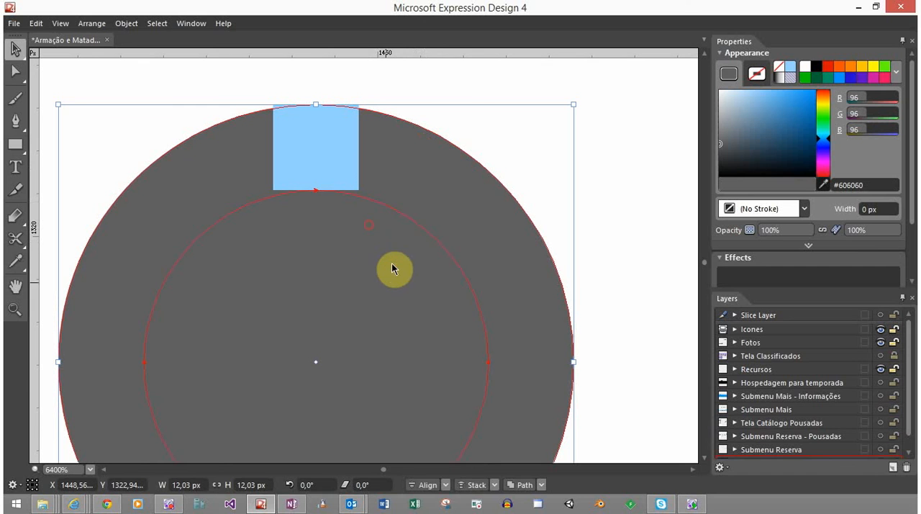
click(536, 485)
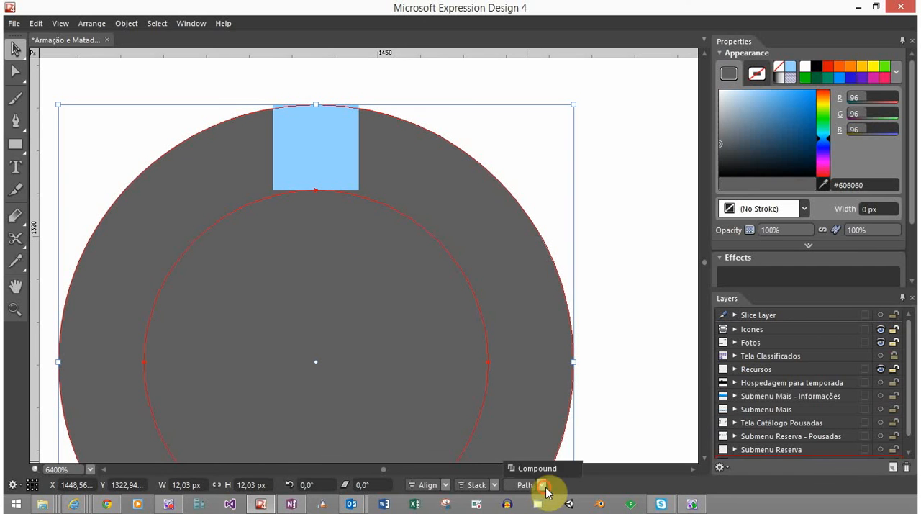
click(559, 442)
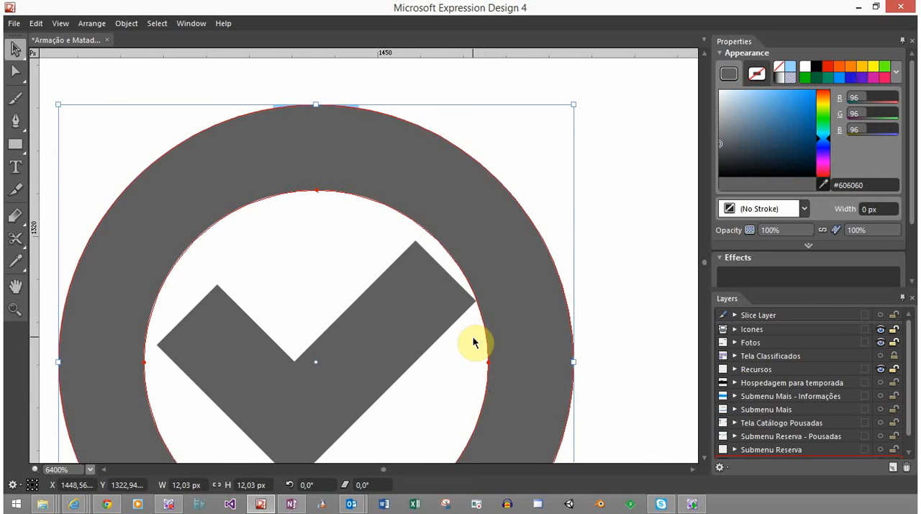
Enlarge the ring around its centre to about 13.8 px in diameter to leave more room around the check mark
scroll(473, 336, down, 1)
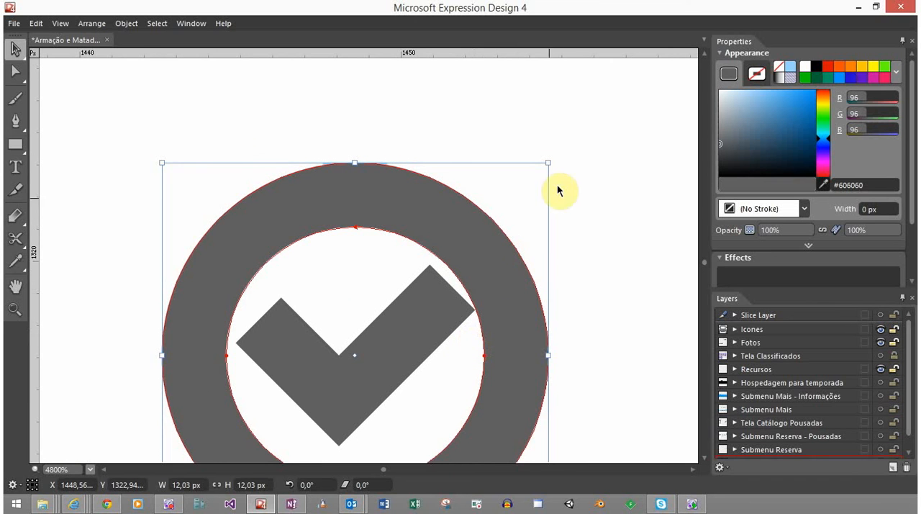
drag(497, 329, 493, 217)
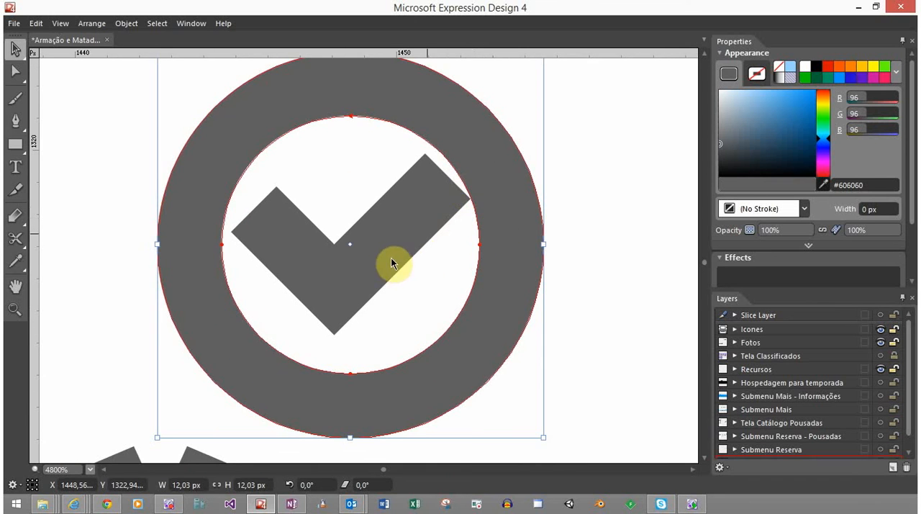
scroll(391, 332, down, 2)
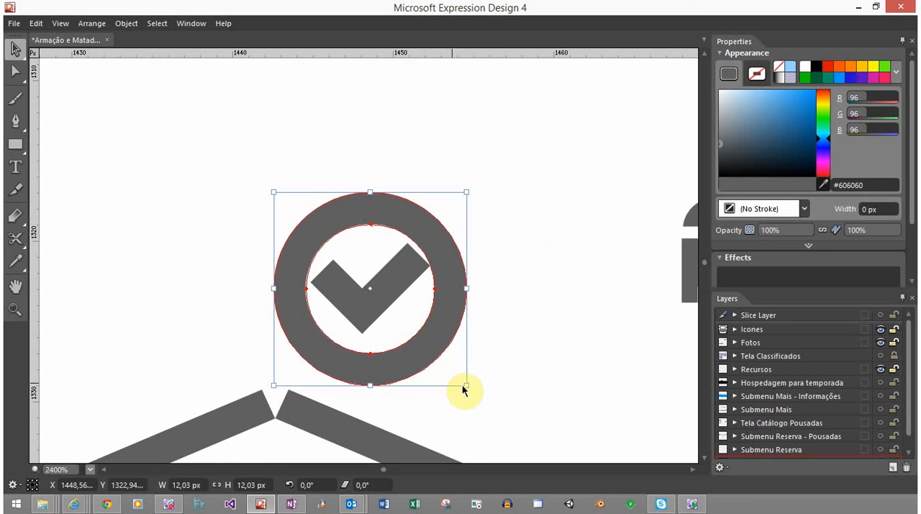
drag(463, 385, 482, 395)
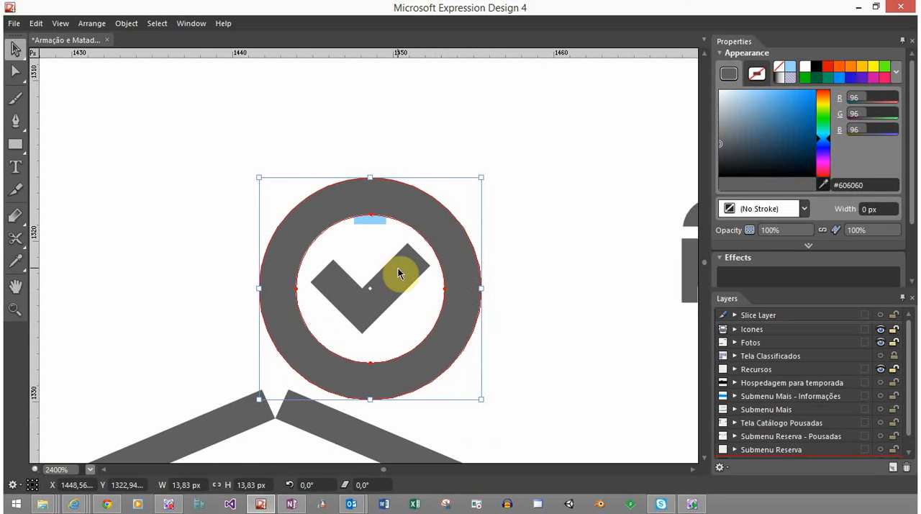
click(568, 284)
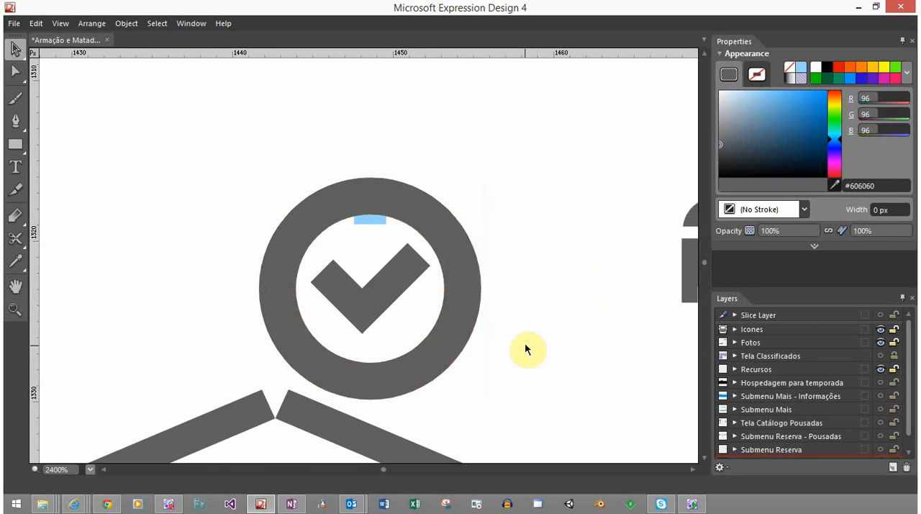
Delete the light blue measuring square from the top of the ring
drag(383, 221, 388, 224)
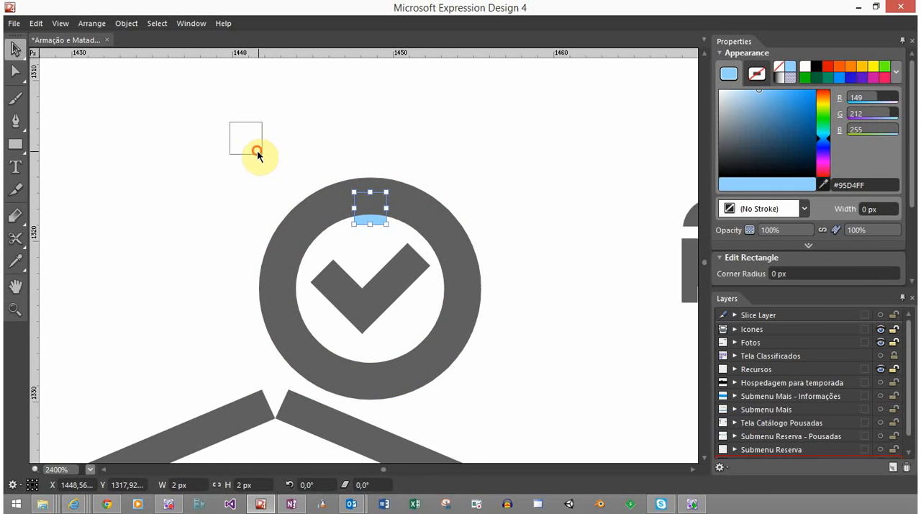
drag(257, 151, 258, 153)
key(Delete)
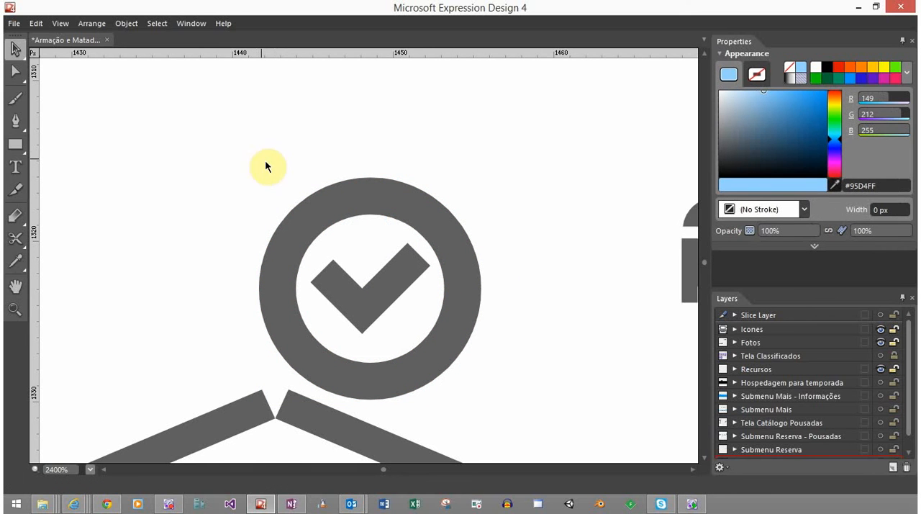
Check the icon at 100% zoom, and move the ring and check mark together onto the right slope of the house's roof
scroll(403, 308, down, 6)
scroll(406, 307, down, 4)
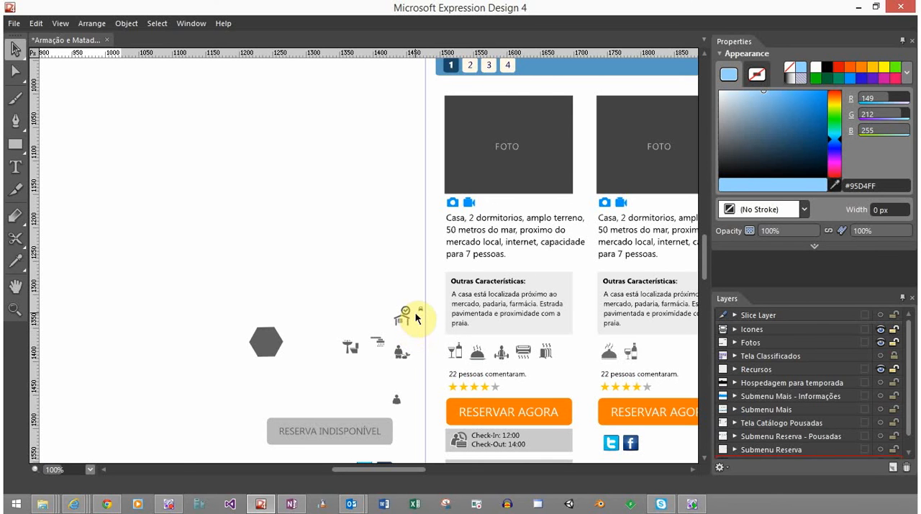
scroll(414, 315, up, 7)
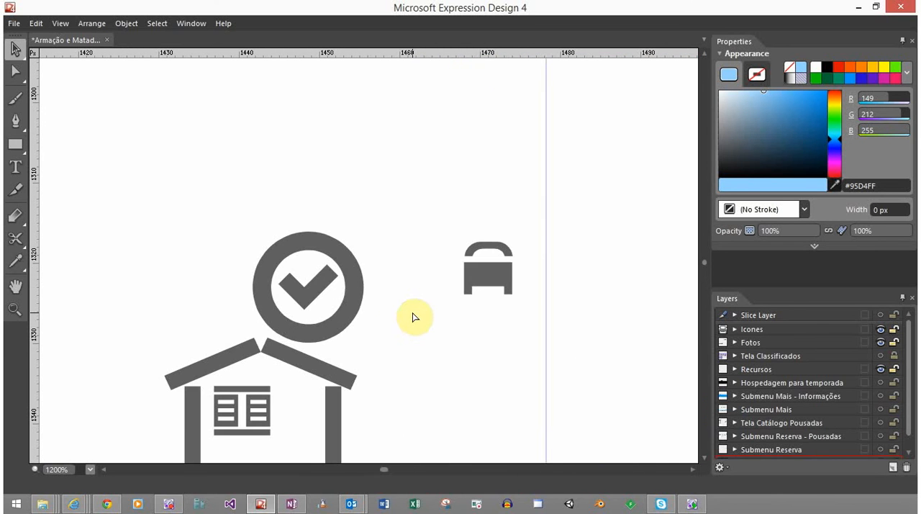
click(305, 293)
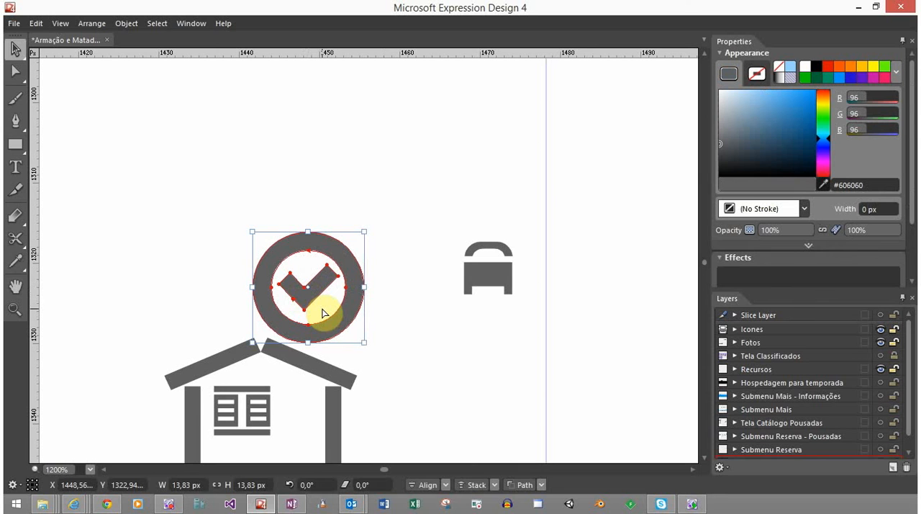
drag(349, 270, 362, 354)
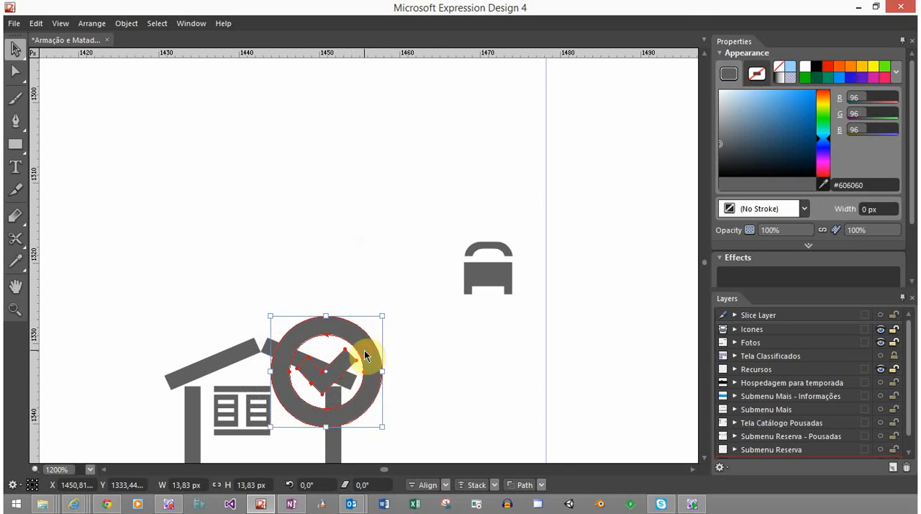
Try the ringed check mark over the lower part of the house, below the window and against the right wall
drag(385, 393, 314, 370)
click(449, 232)
drag(315, 370, 317, 370)
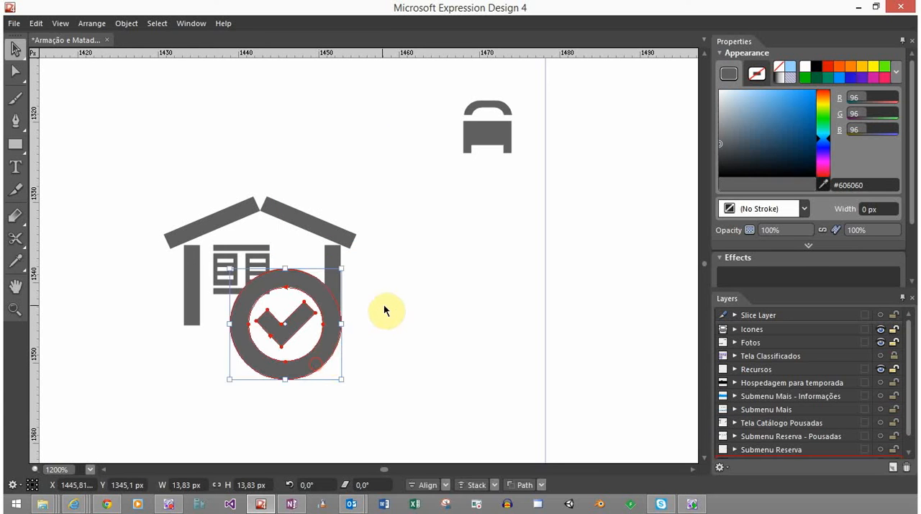
click(383, 304)
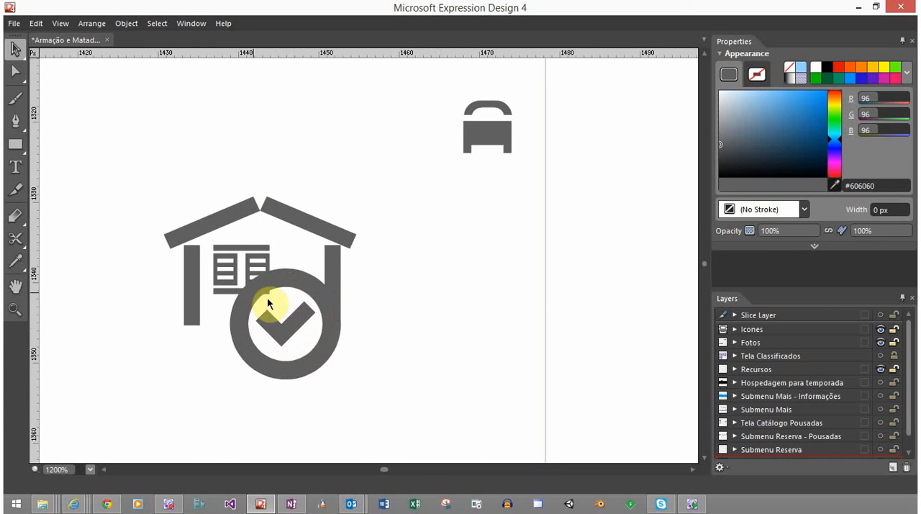
drag(305, 286, 327, 286)
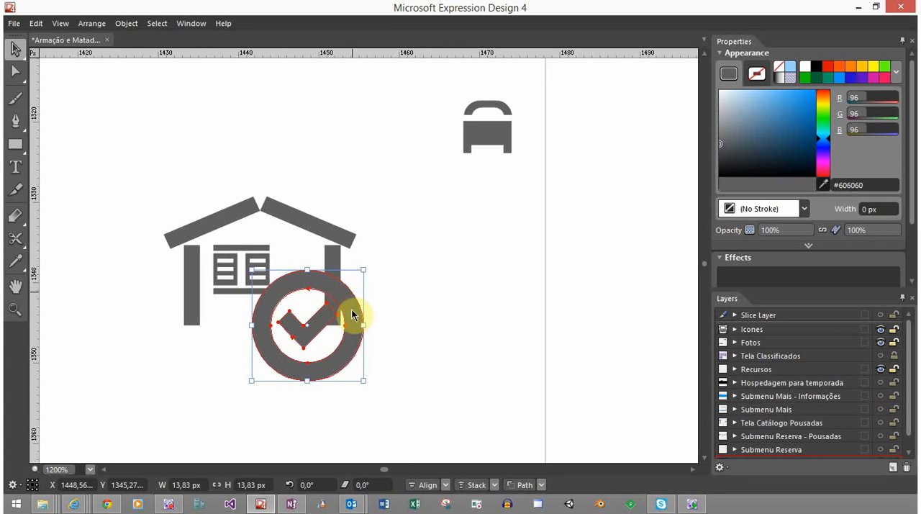
Move the ringed check mark up onto the right slope of the roof, just beside the ridge
drag(358, 332, 423, 242)
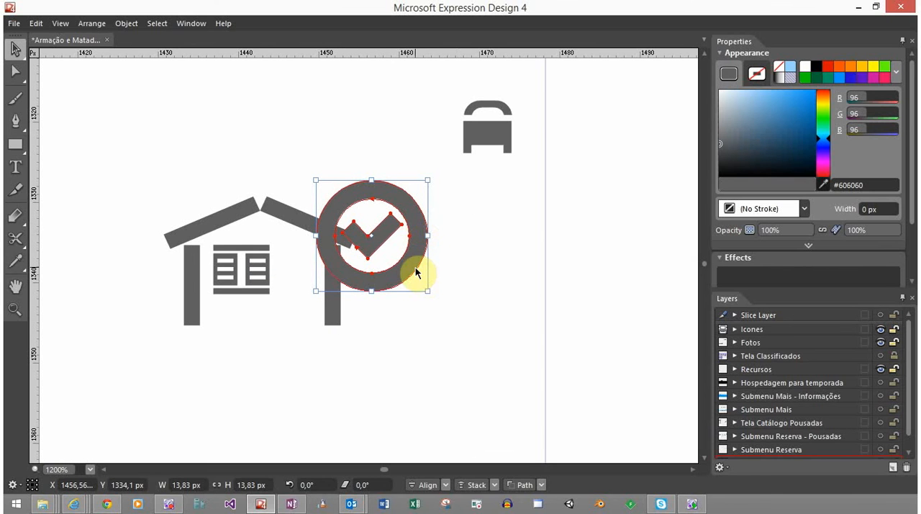
drag(400, 274, 382, 256)
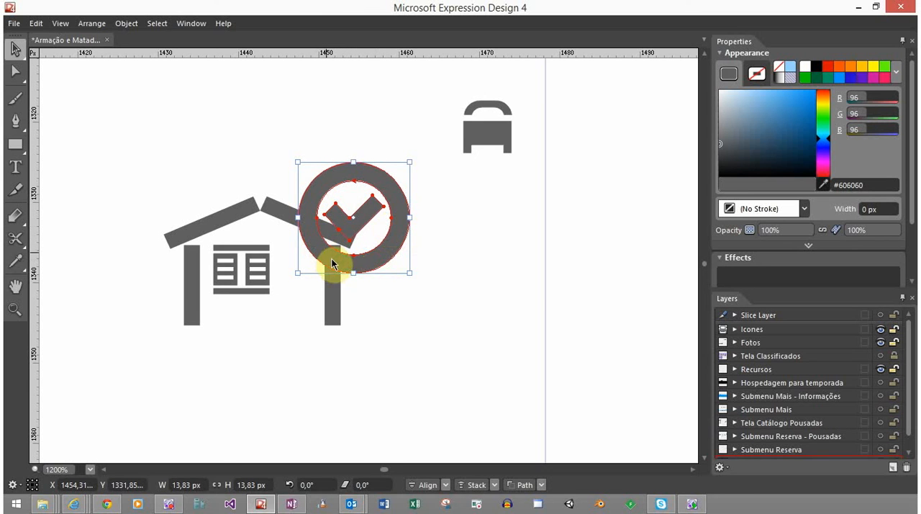
mouse_move(358, 258)
mouse_down()
mouse_move(335, 252)
mouse_move(364, 246)
mouse_move(351, 245)
mouse_up()
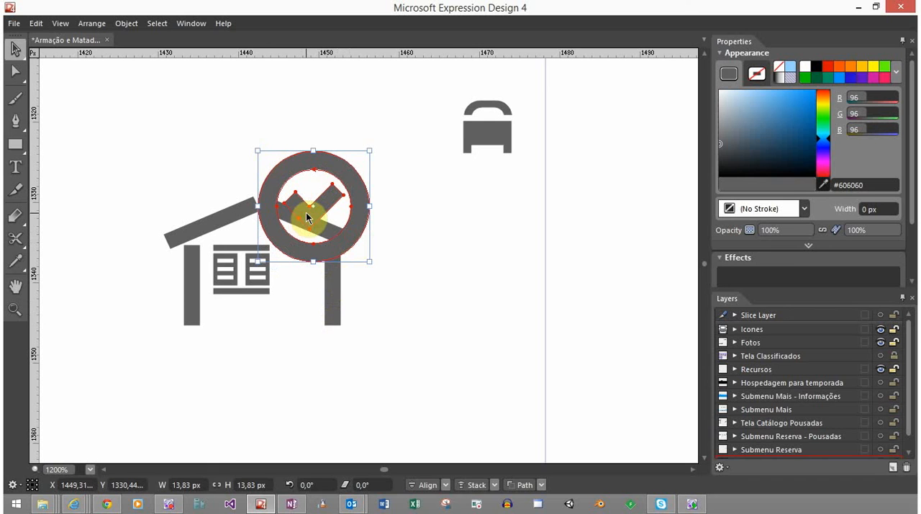
click(348, 300)
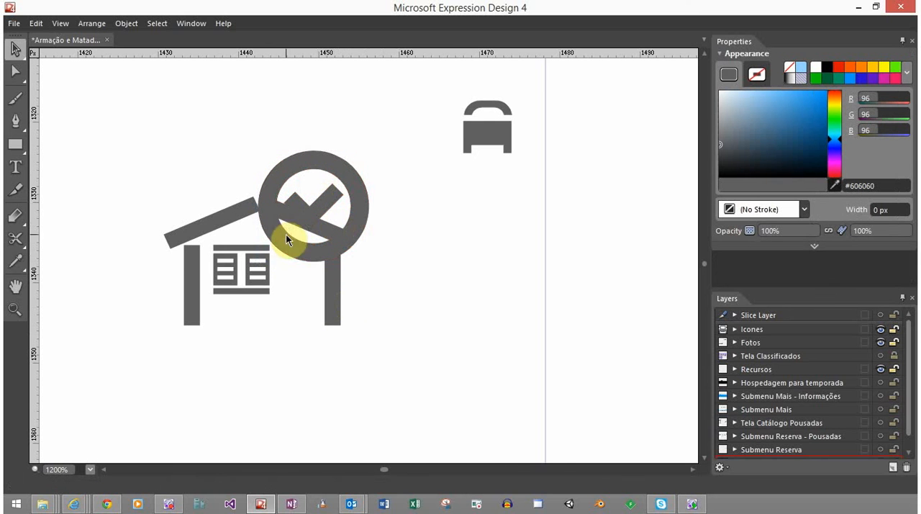
View the icon at 150% zoom and select all its parts to check the overall size
scroll(259, 270, down, 6)
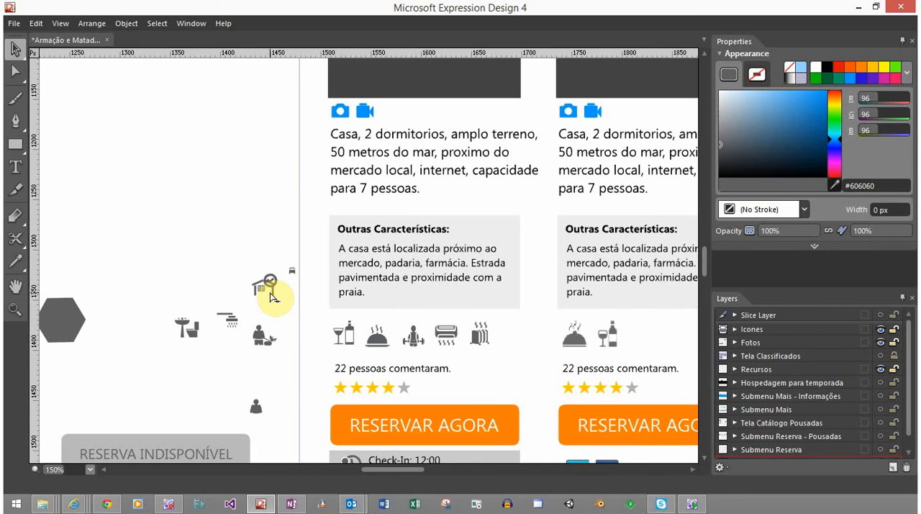
drag(264, 283, 276, 303)
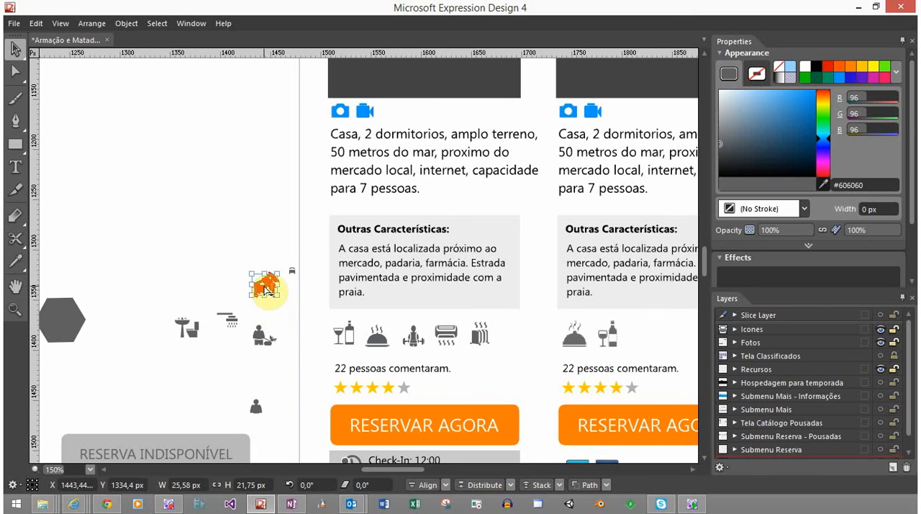
scroll(266, 288, up, 7)
click(408, 275)
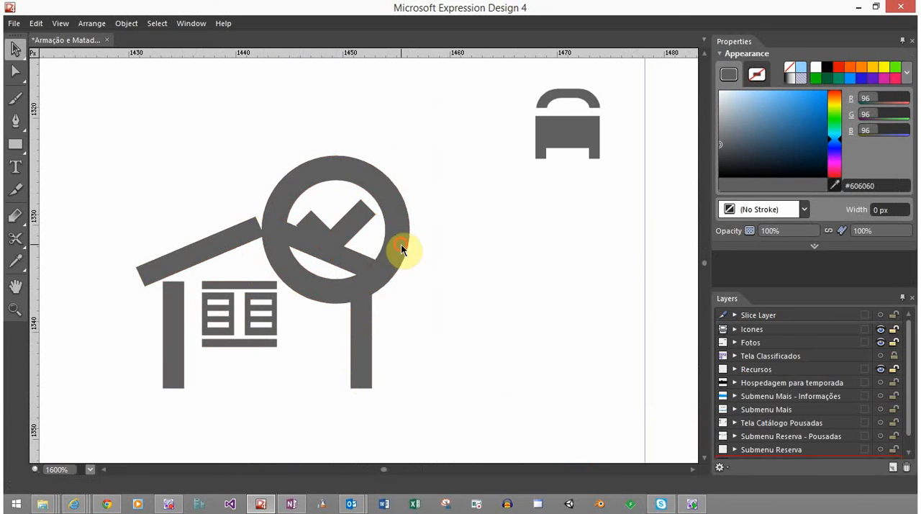
Shift the ringed check mark along the roof so the ring's outer edge lines up with the end of the right slope
drag(401, 248, 384, 286)
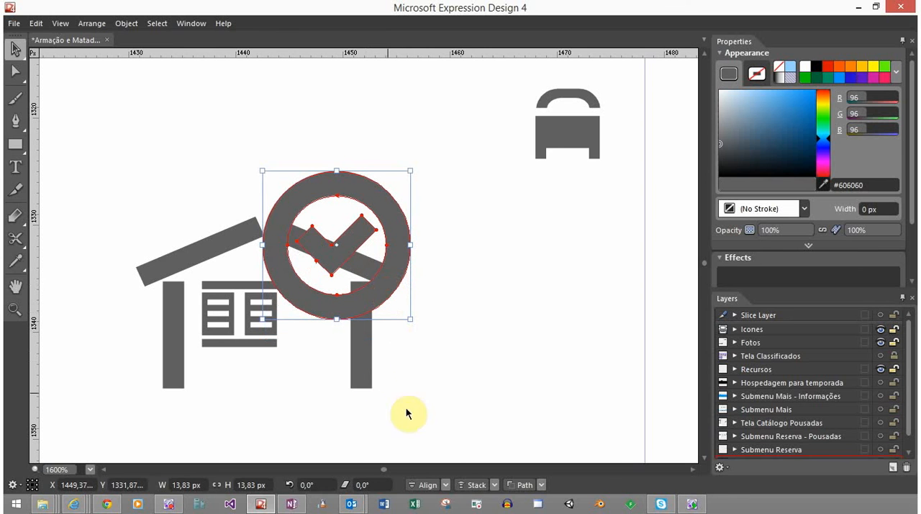
drag(410, 414, 103, 180)
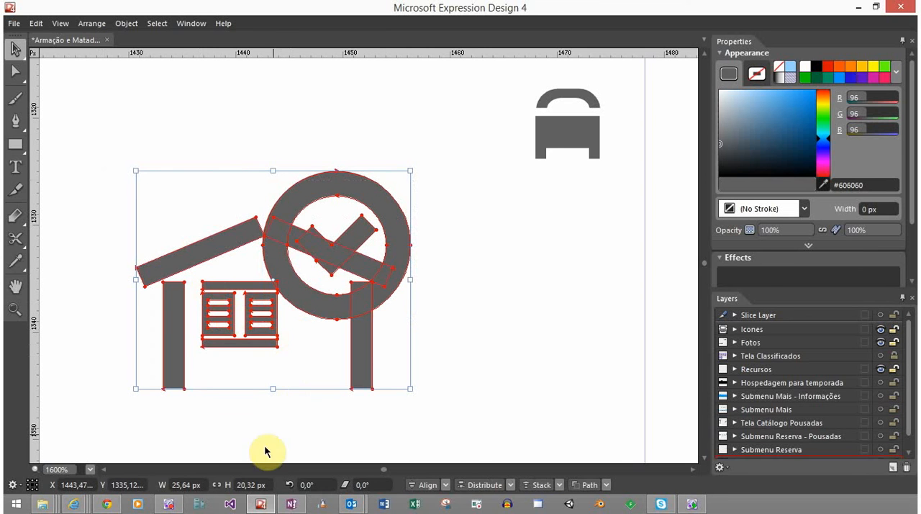
click(468, 331)
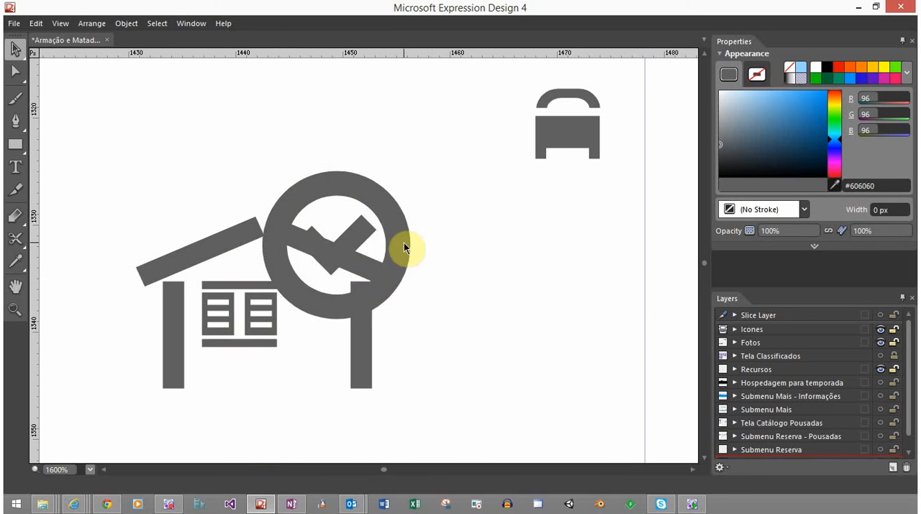
drag(400, 215, 382, 227)
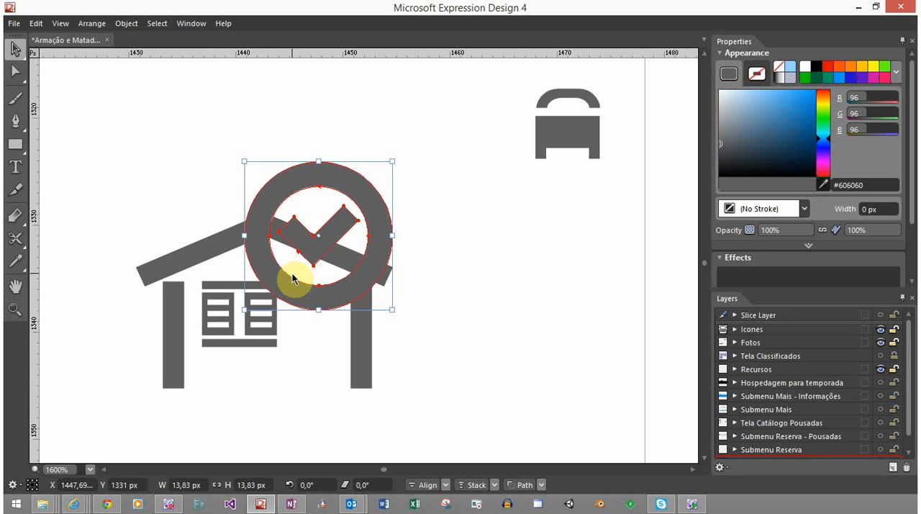
View the icon at reduced zoom and select the whole house with its ring to check the overall width and height
scroll(293, 277, down, 5)
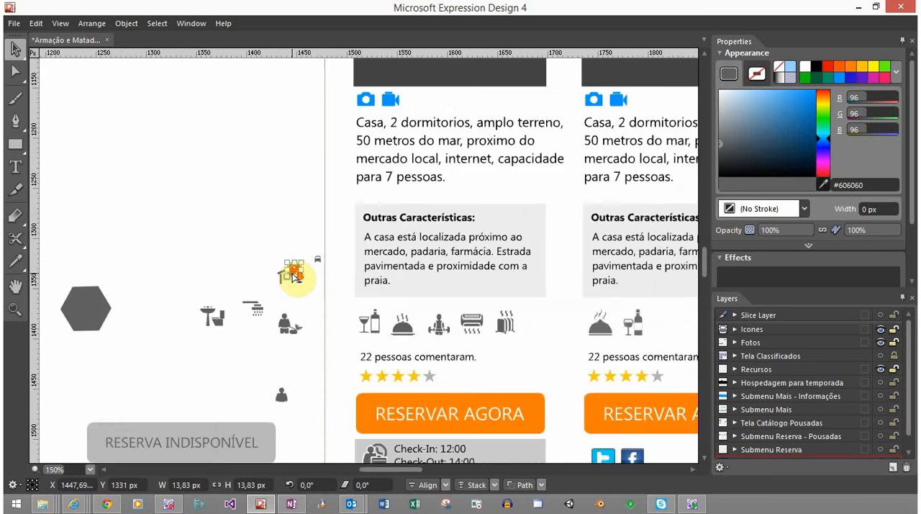
scroll(297, 277, up, 3)
drag(259, 223, 312, 314)
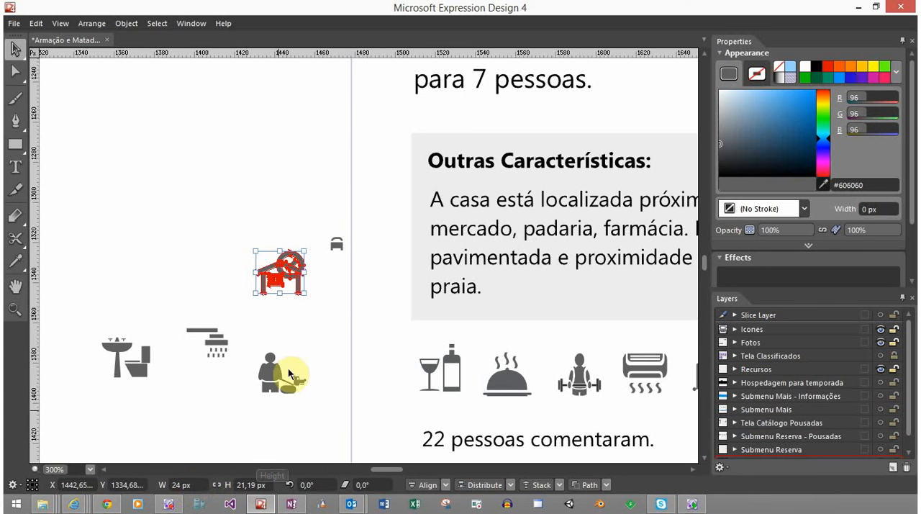
scroll(305, 288, up, 2)
scroll(304, 288, up, 3)
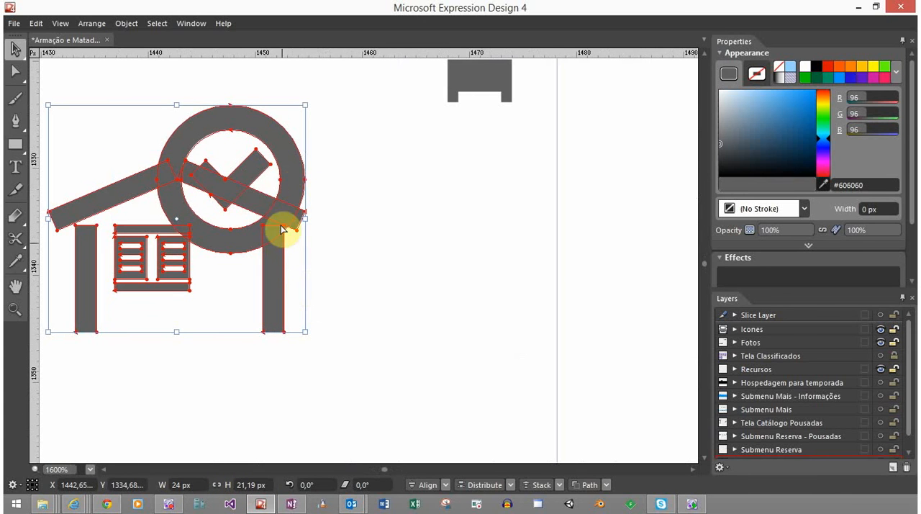
Try raising the ringed check mark above the roof's right slope, checking the icon's overall height after each move
click(293, 170)
drag(292, 168, 290, 154)
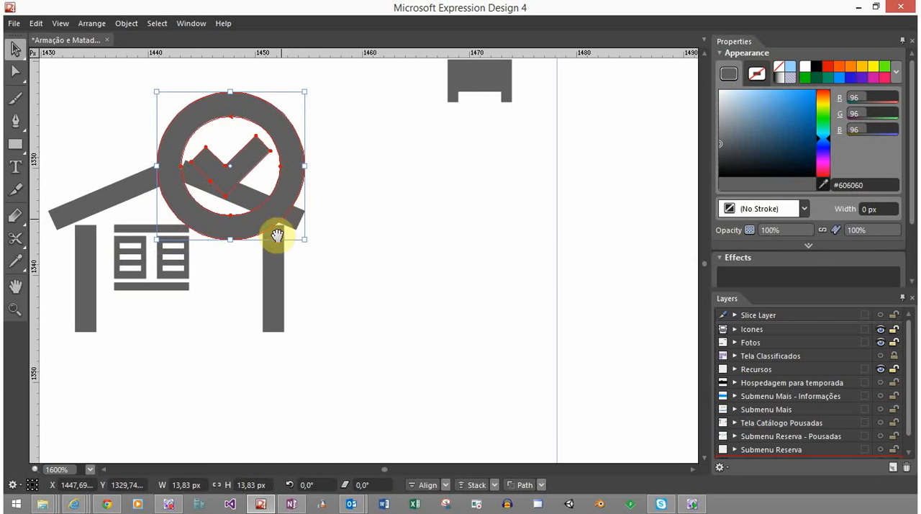
drag(276, 236, 331, 235)
click(231, 197)
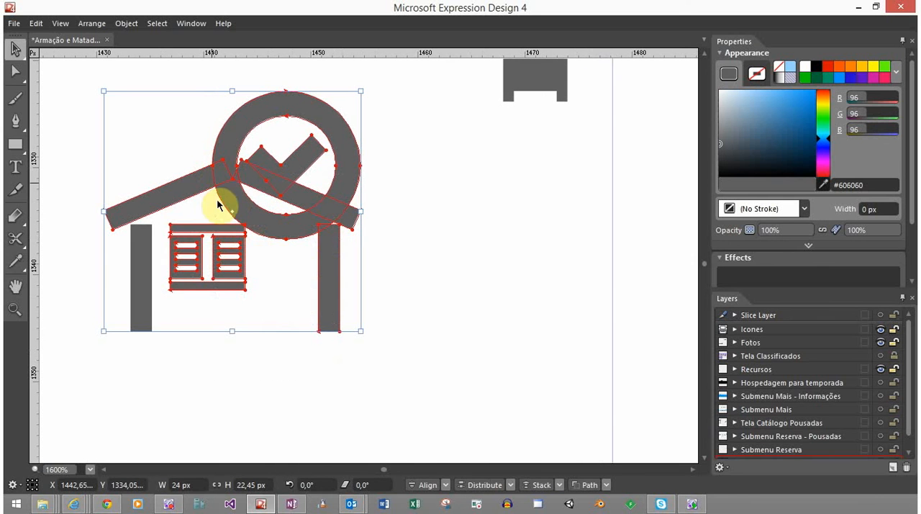
click(418, 336)
drag(317, 218, 319, 199)
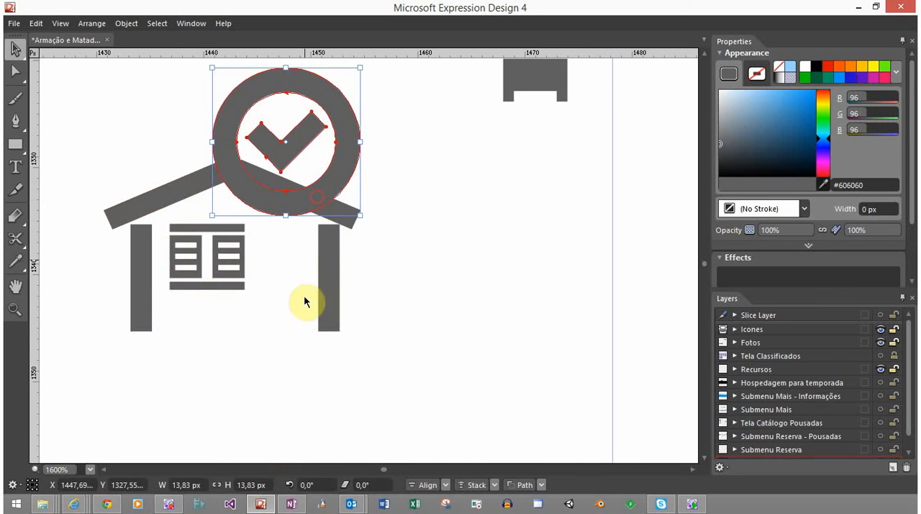
shift+click(227, 205)
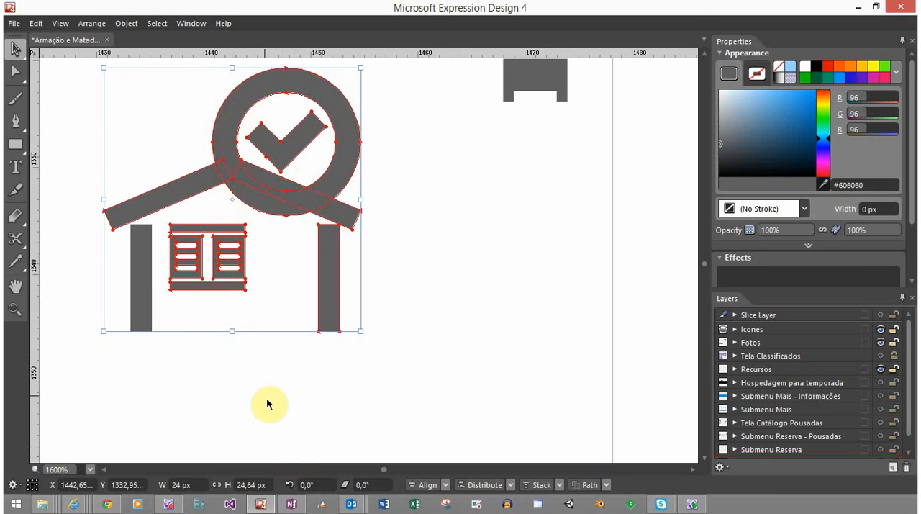
Lower the ringed check mark back over the roof's right slope, with its centre at Y 1330 px
click(446, 159)
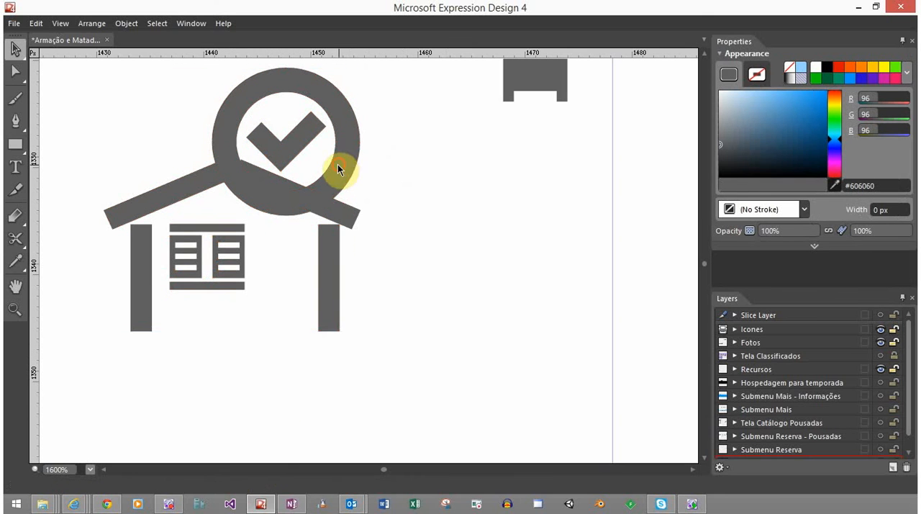
drag(338, 166, 338, 174)
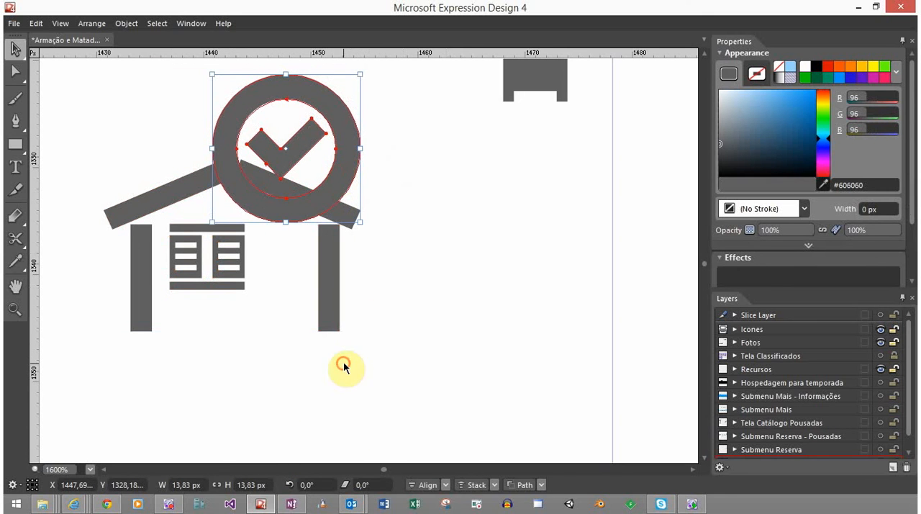
drag(343, 364, 171, 123)
click(437, 214)
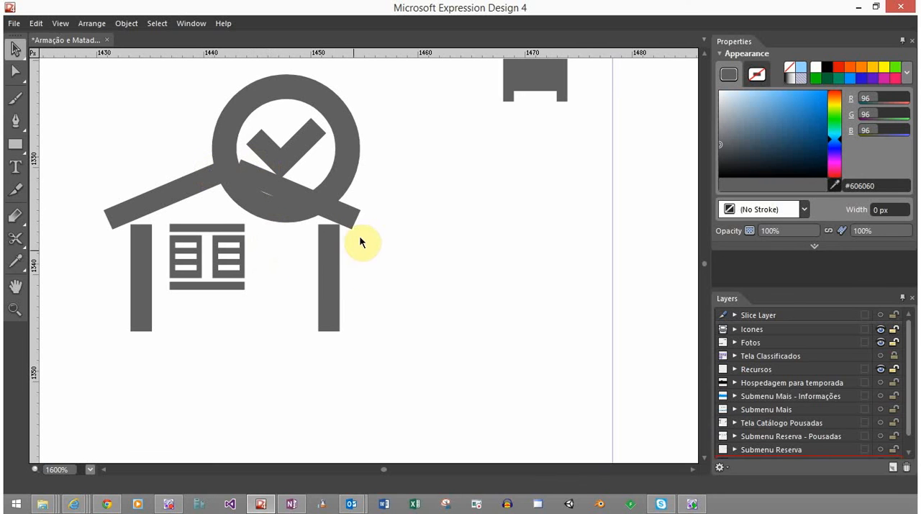
click(333, 192)
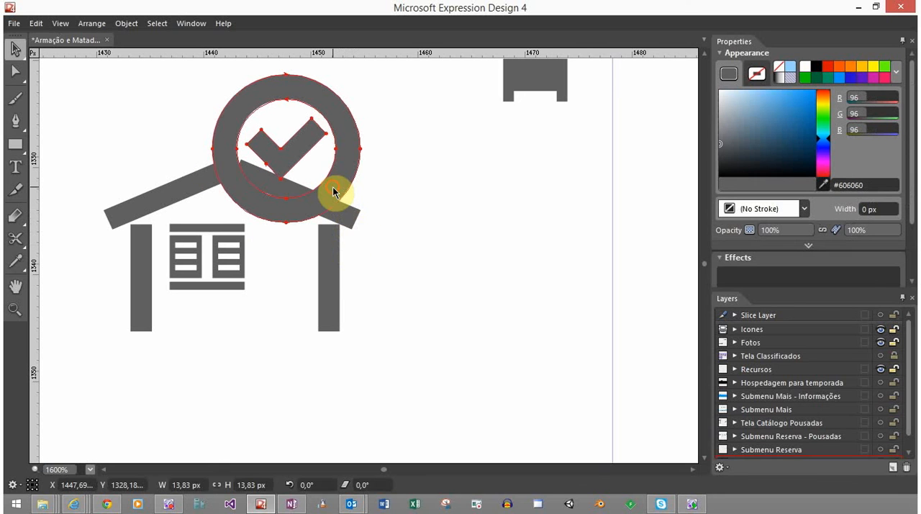
click(333, 193)
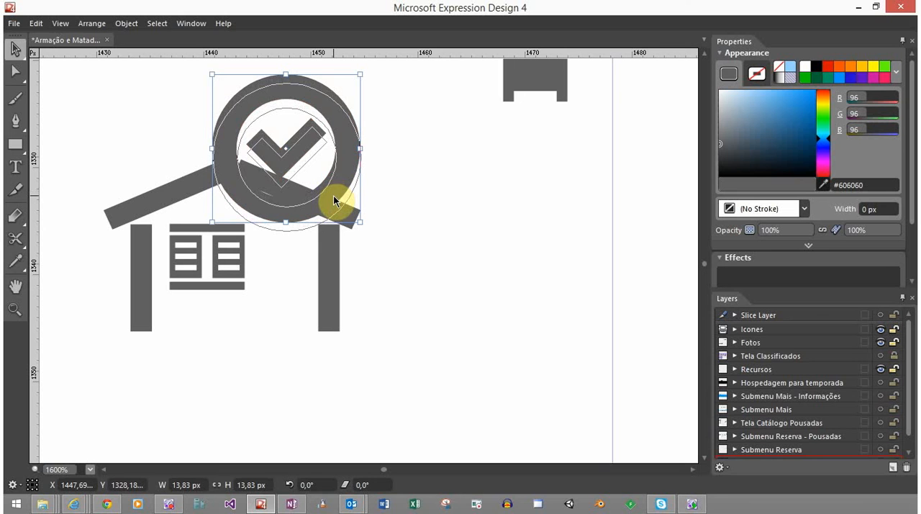
drag(333, 196, 333, 213)
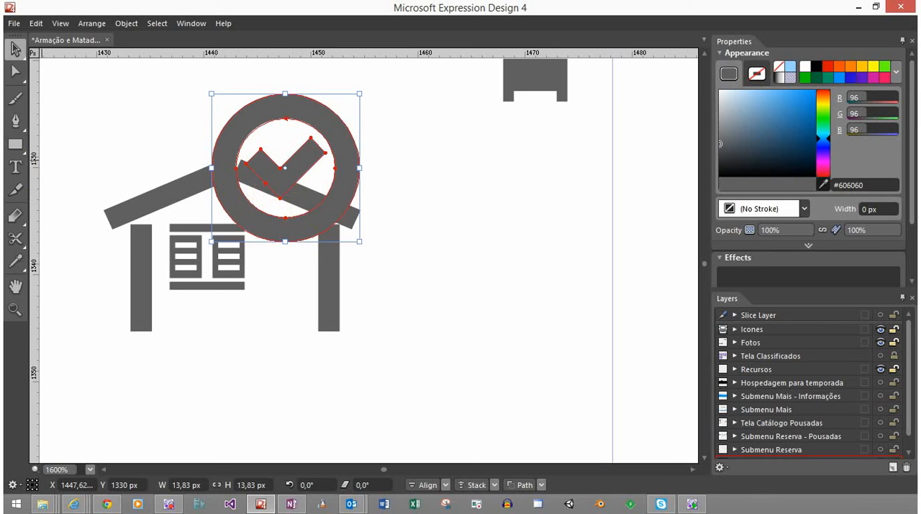
Draw a solid 11 px circle from the ring's centre, and move the ringed check mark aside to the right of the house
drag(21, 143, 59, 160)
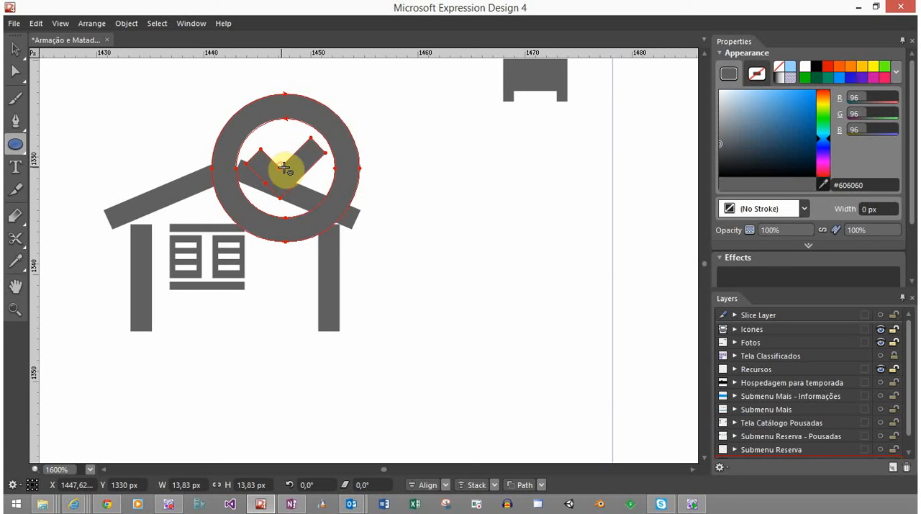
drag(284, 168, 337, 226)
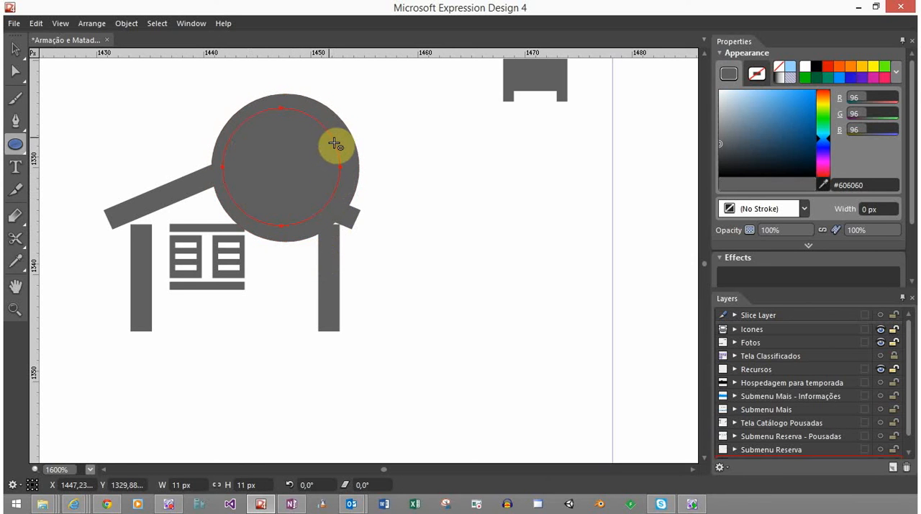
key(v)
drag(353, 154, 575, 167)
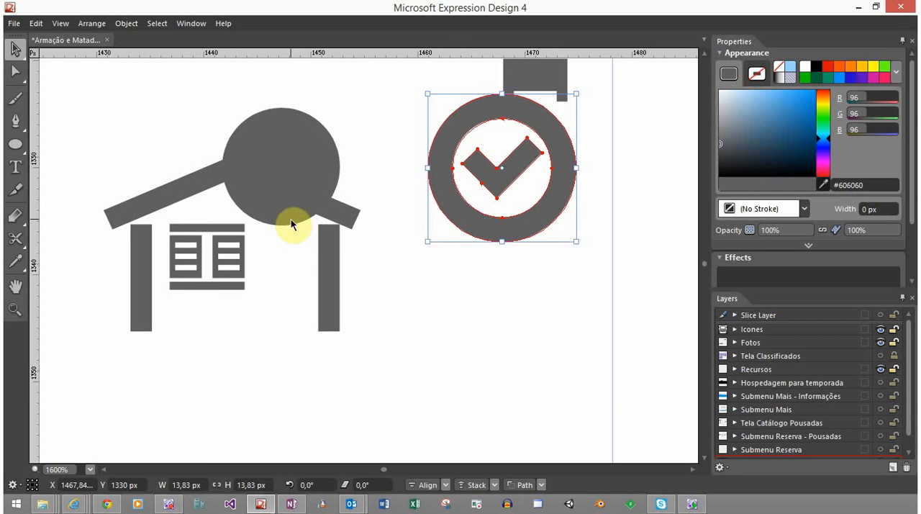
click(200, 167)
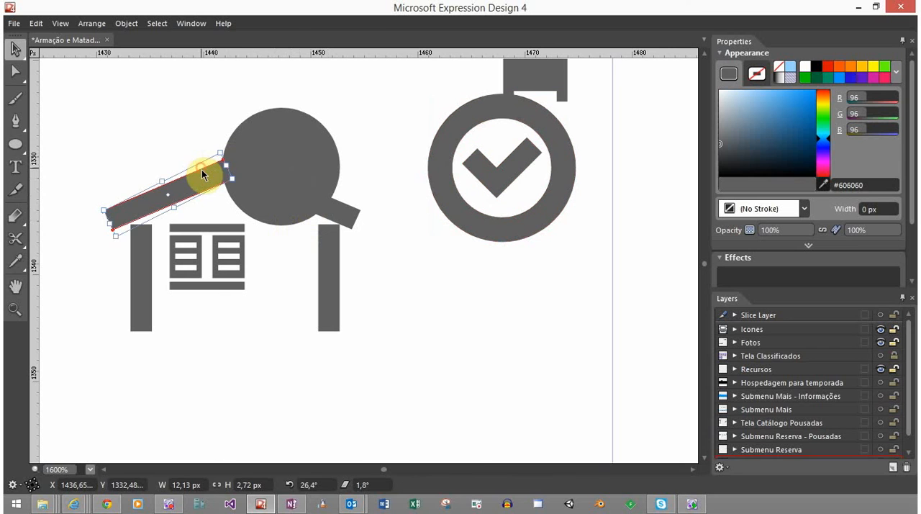
click(345, 213)
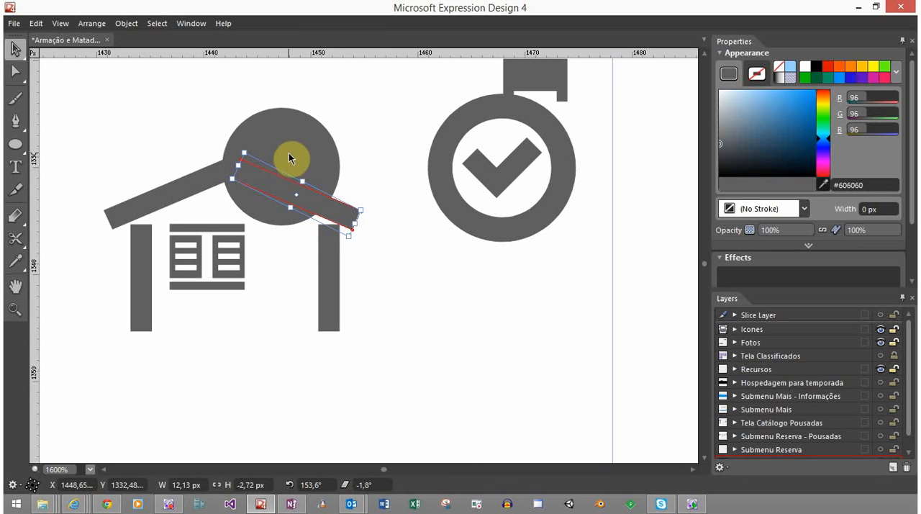
shift+click(313, 137)
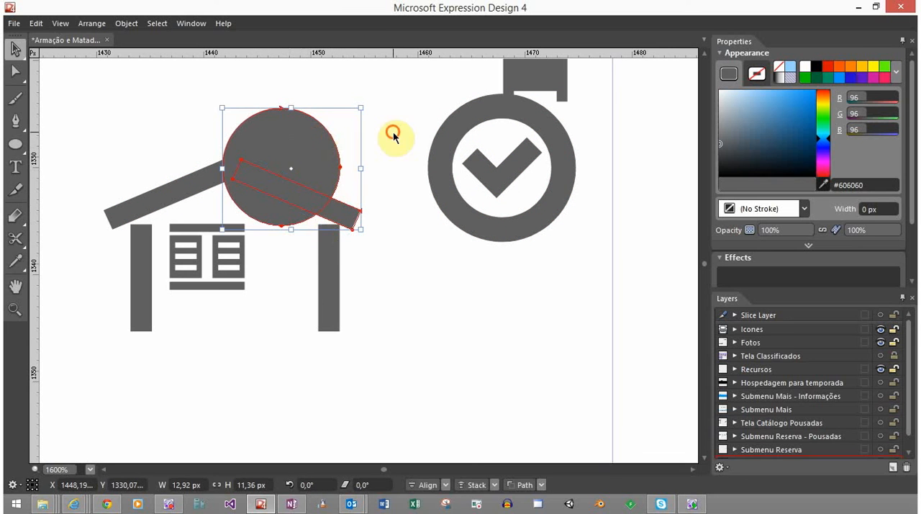
click(391, 134)
Place a copy of the solid 11 px circle above and to the left of the house
click(325, 159)
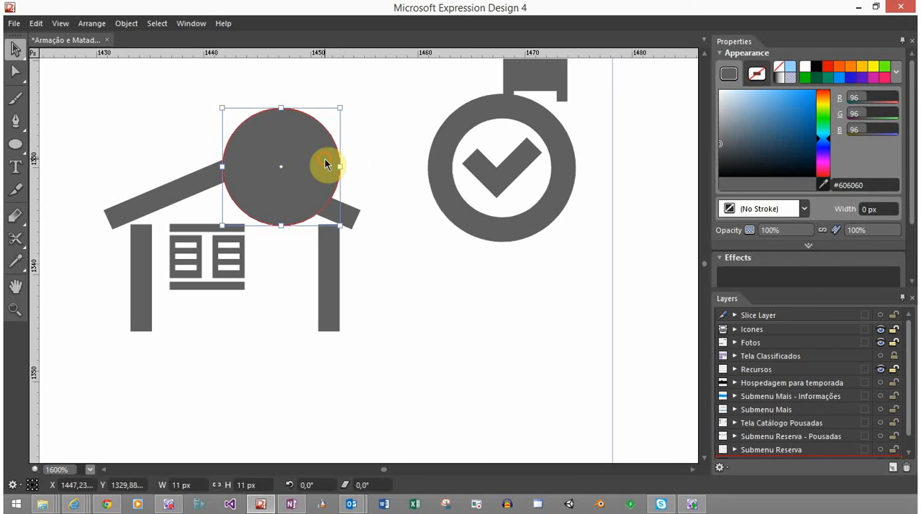
drag(286, 130, 105, 100)
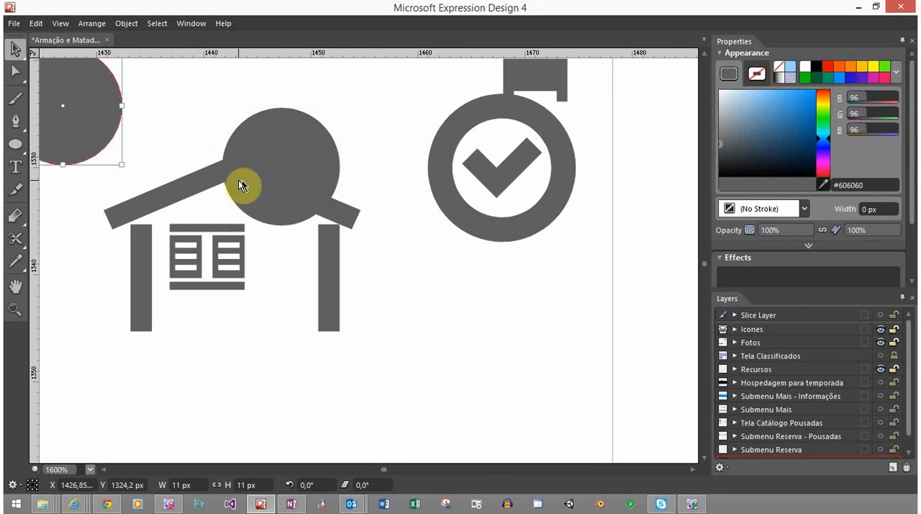
Subtract the solid circle from the roof's right slope using Back Minus Front
click(310, 176)
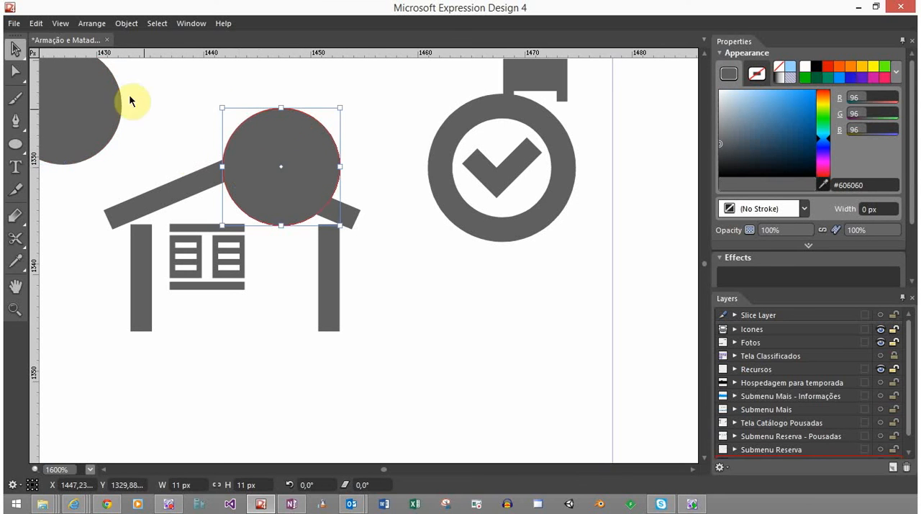
click(96, 113)
click(254, 119)
shift+click(356, 217)
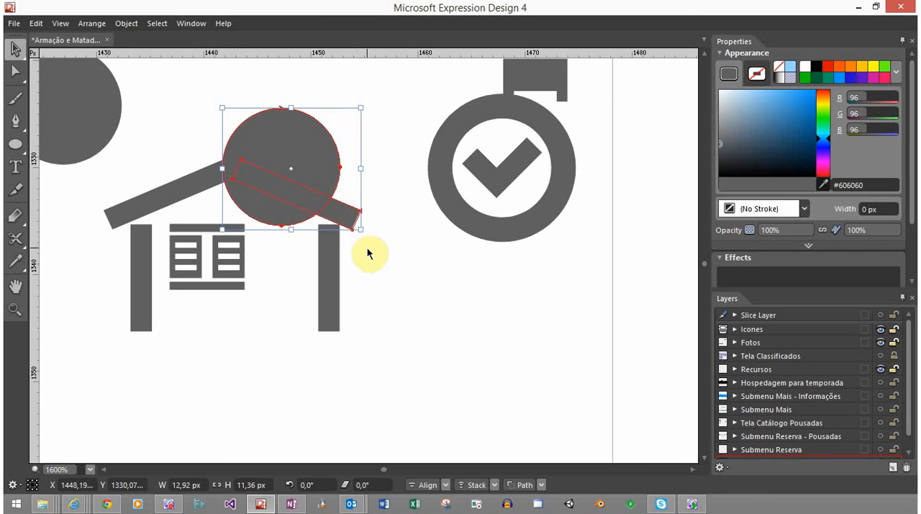
click(542, 486)
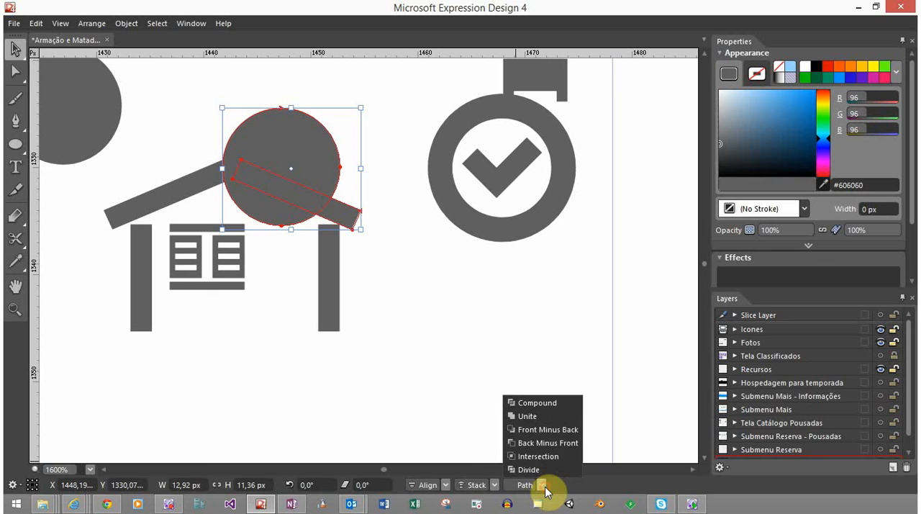
click(550, 446)
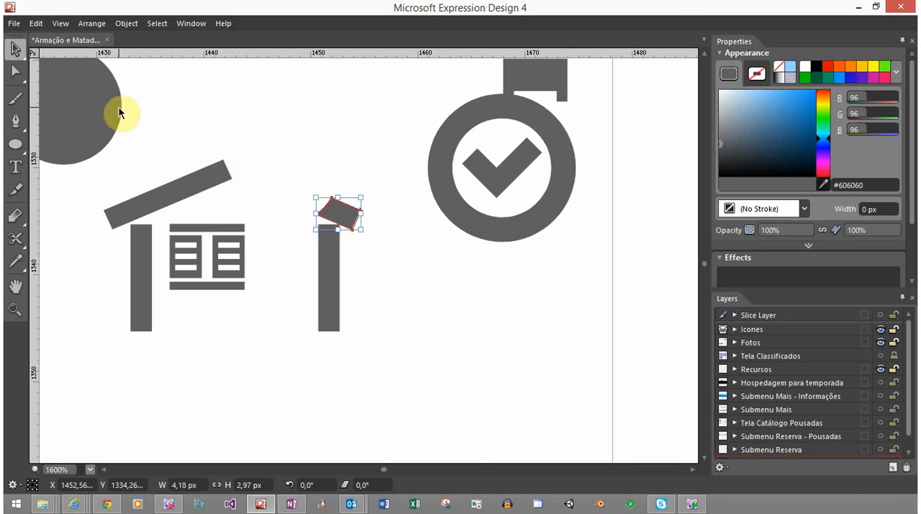
Position the spare solid circle over the roof gap and subtract it from the left slope's upper end
drag(119, 113, 336, 166)
shift+click(210, 180)
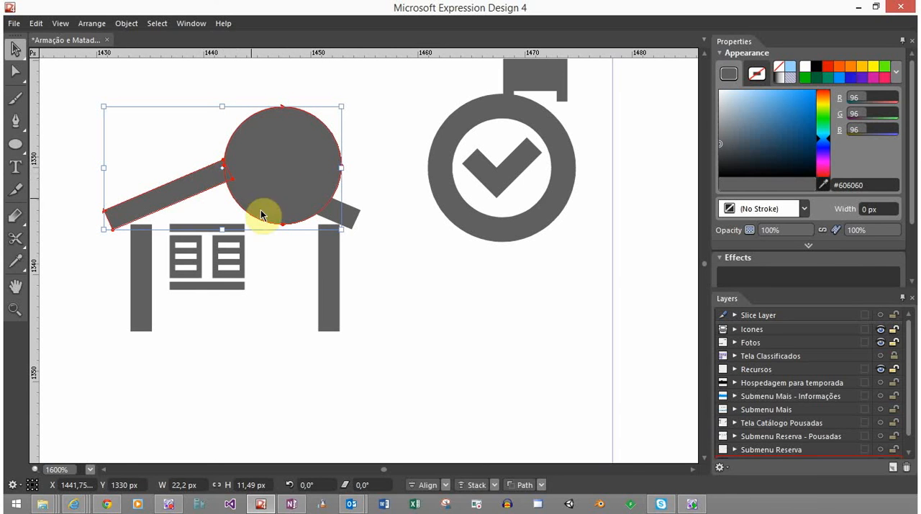
click(528, 485)
click(291, 152)
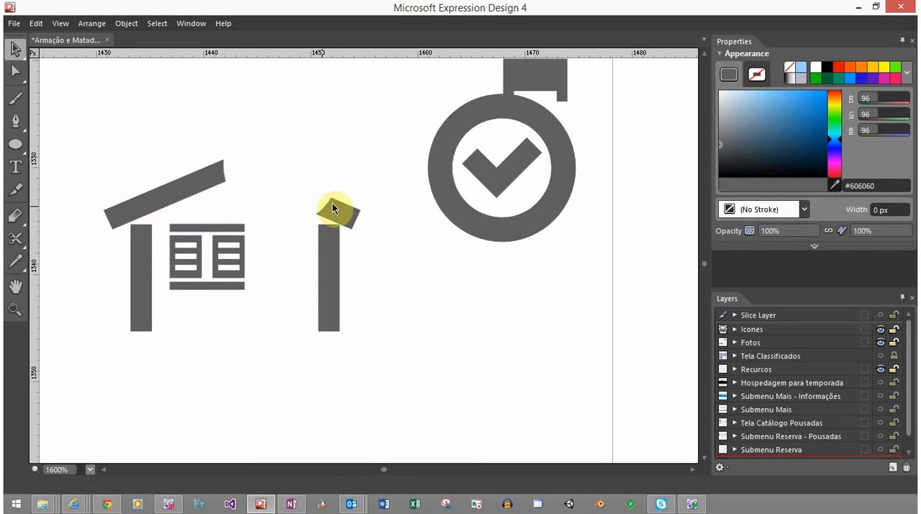
Move the ringed check mark back over the roof gap, flush with the roof's right end, and lower its centre to Y 1330.5 px
drag(514, 157, 295, 144)
click(420, 183)
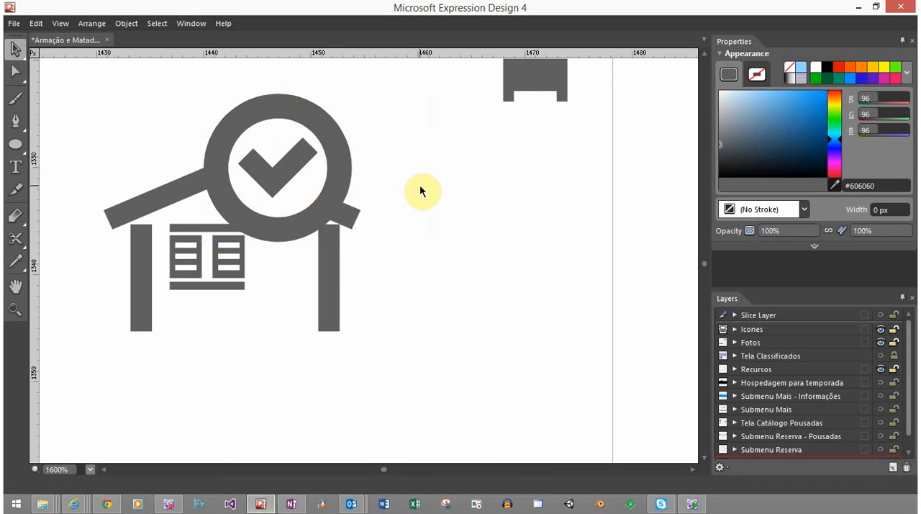
drag(337, 179, 345, 179)
click(466, 162)
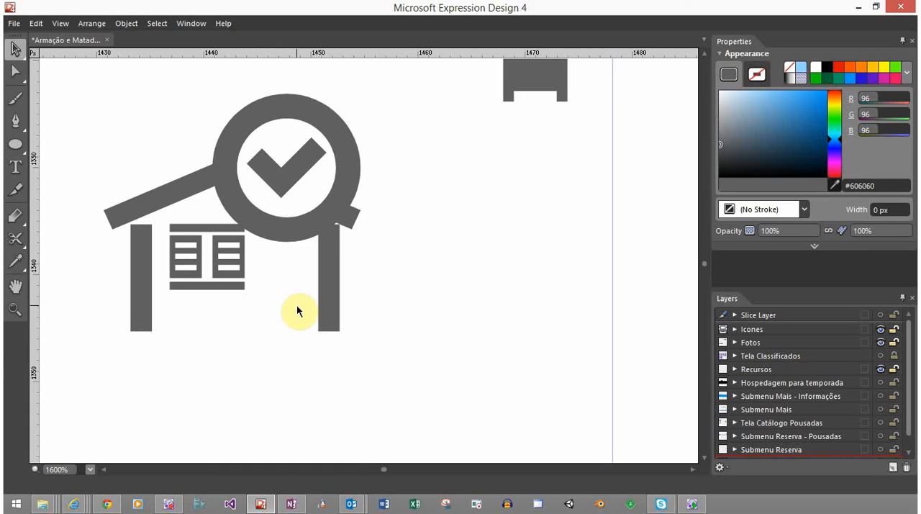
click(320, 217)
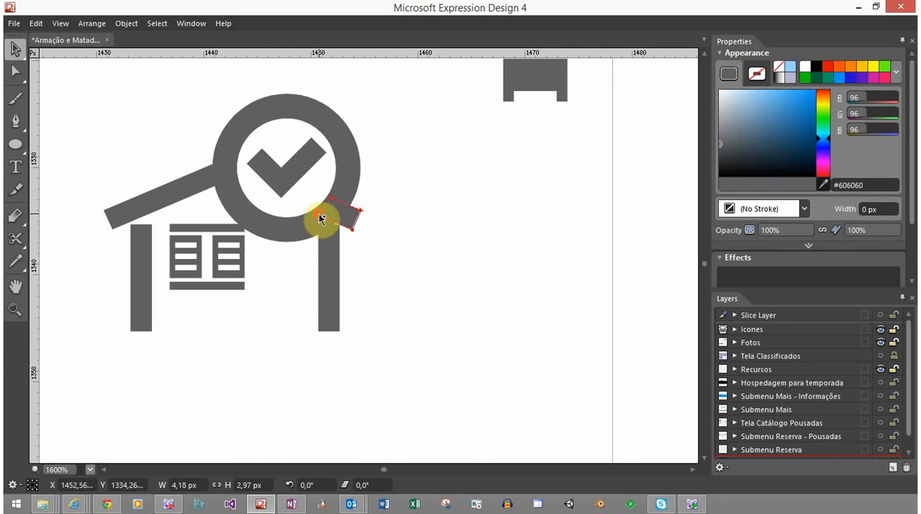
click(375, 162)
click(358, 178)
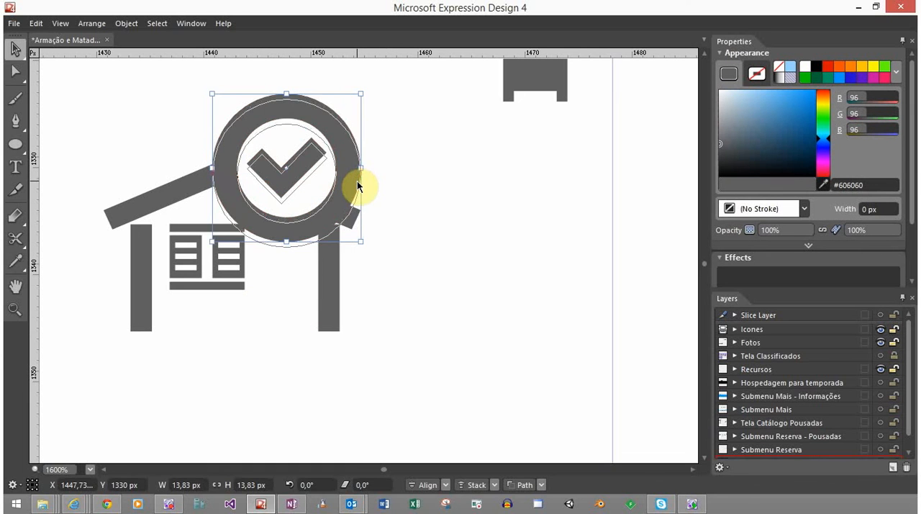
click(426, 282)
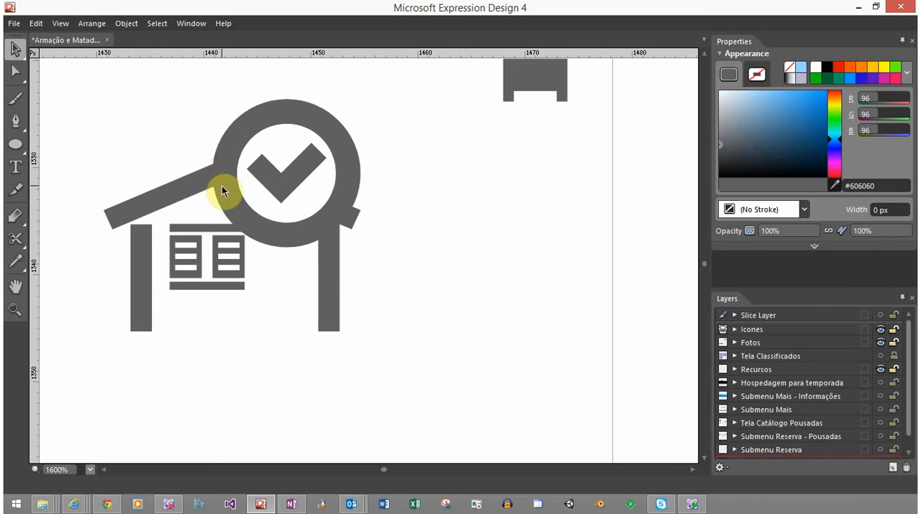
Examine the cut roof pieces against the ring, and check the whole house icon at 100% zoom
click(212, 167)
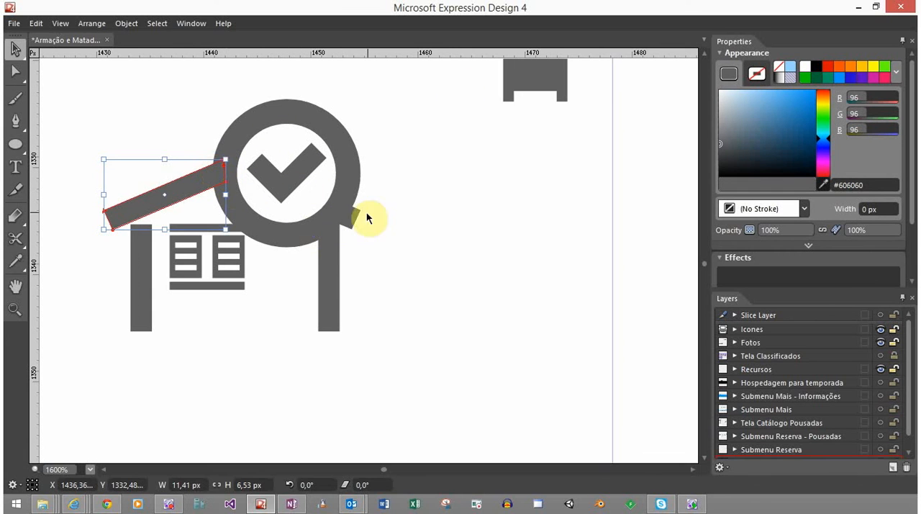
click(443, 173)
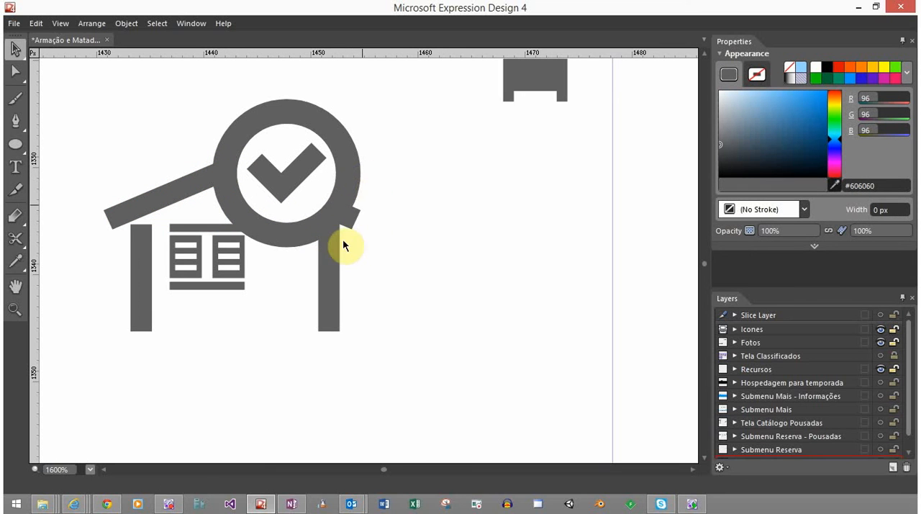
click(353, 219)
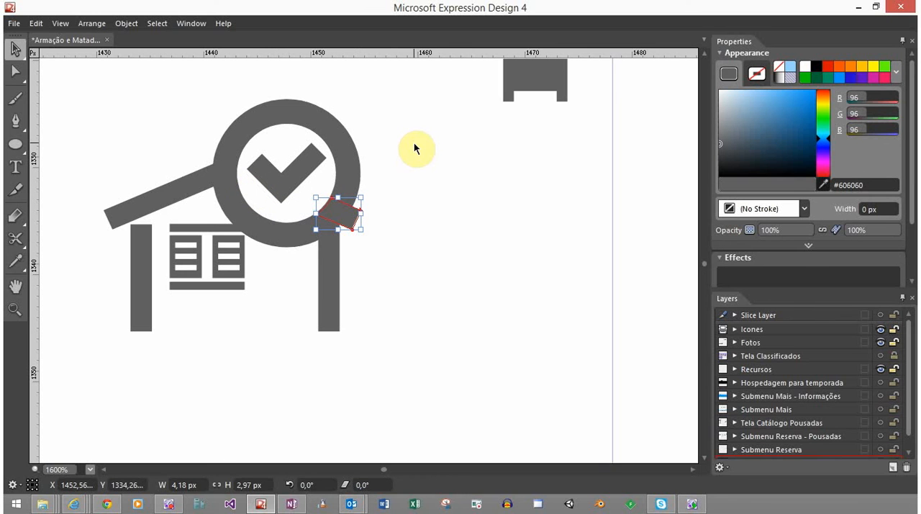
click(439, 317)
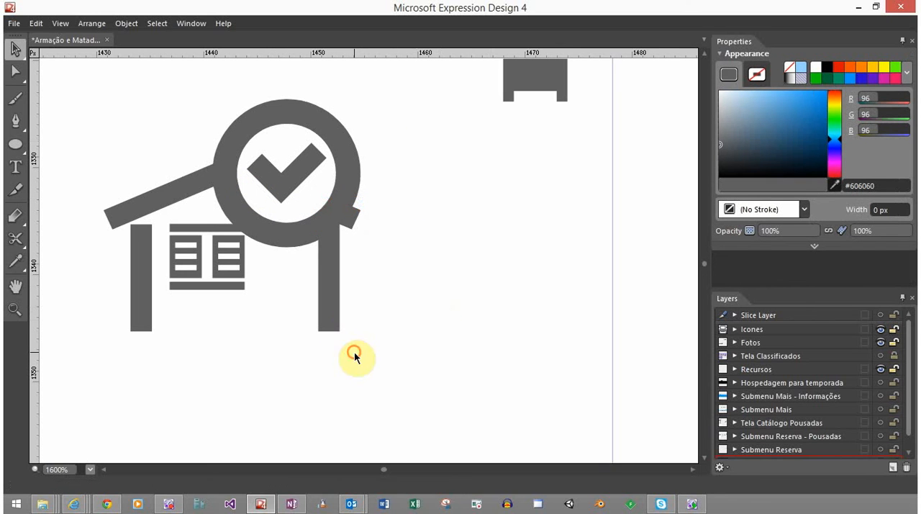
drag(354, 352, 389, 328)
scroll(261, 349, down, 6)
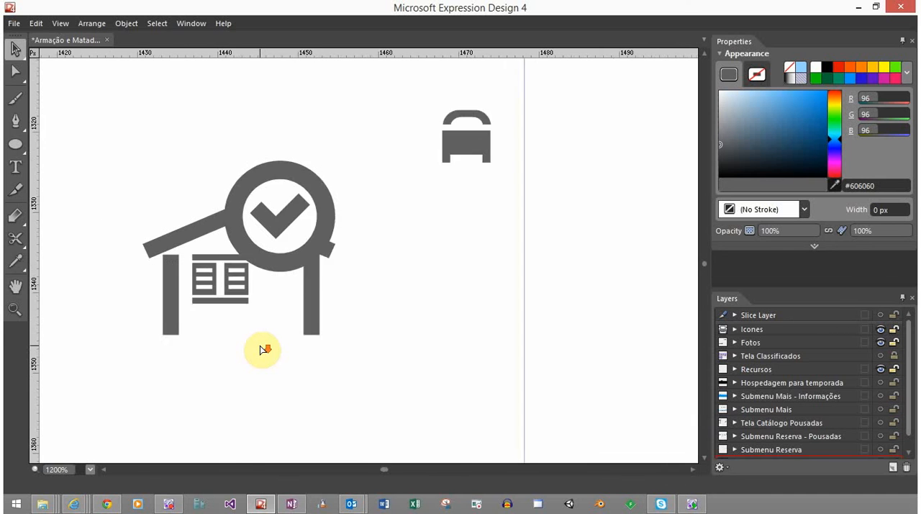
scroll(261, 350, down, 1)
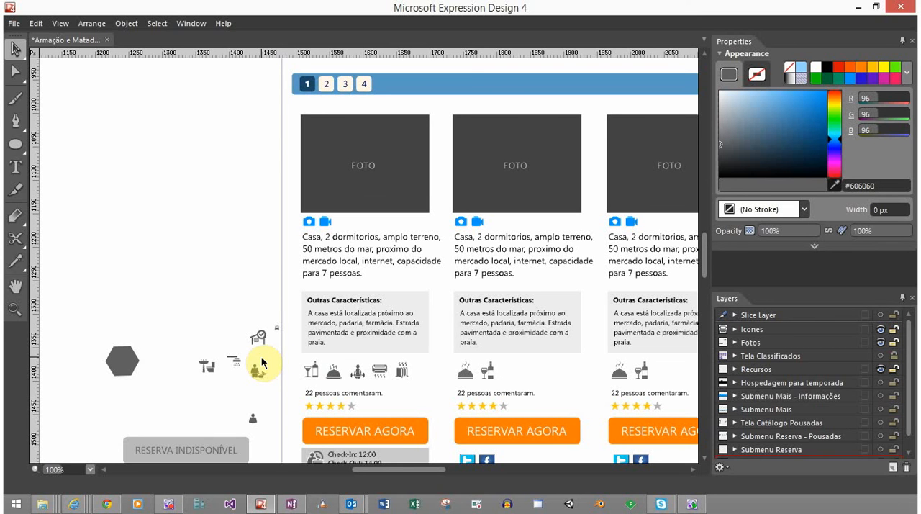
scroll(262, 364, up, 5)
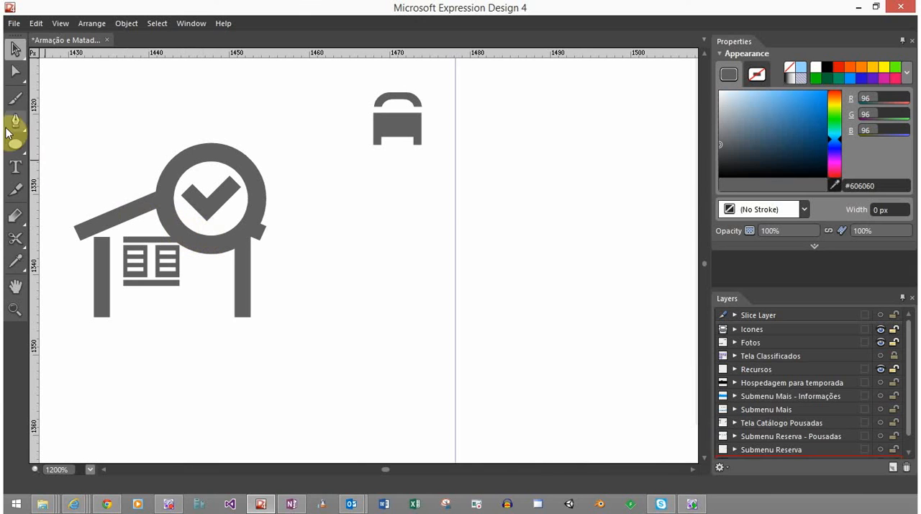
Draw a solid door rectangle about 4.33 by 8.83 px between the window and the house's right wall
click(16, 146)
click(41, 146)
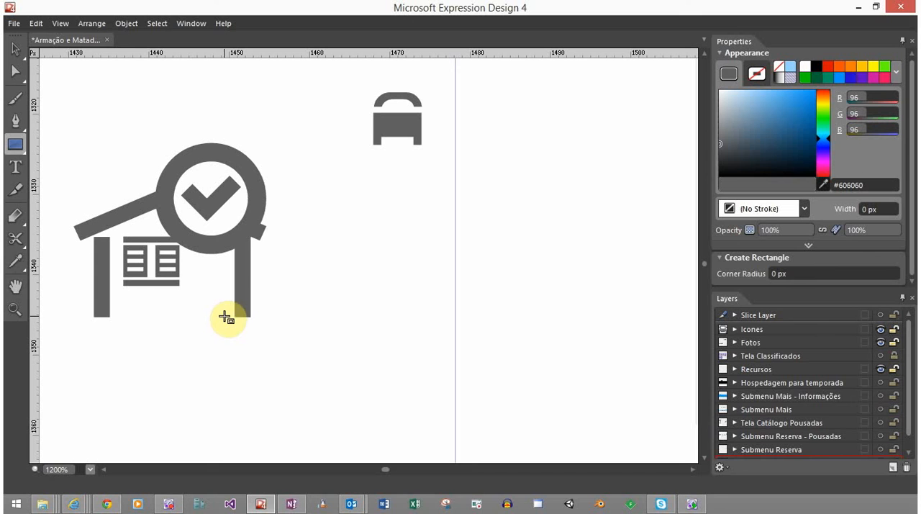
drag(220, 309, 190, 247)
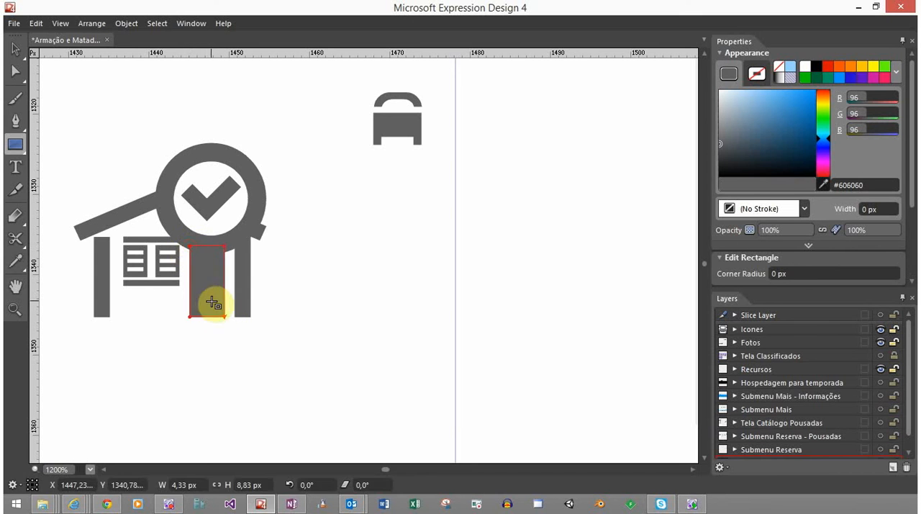
key(v)
click(283, 324)
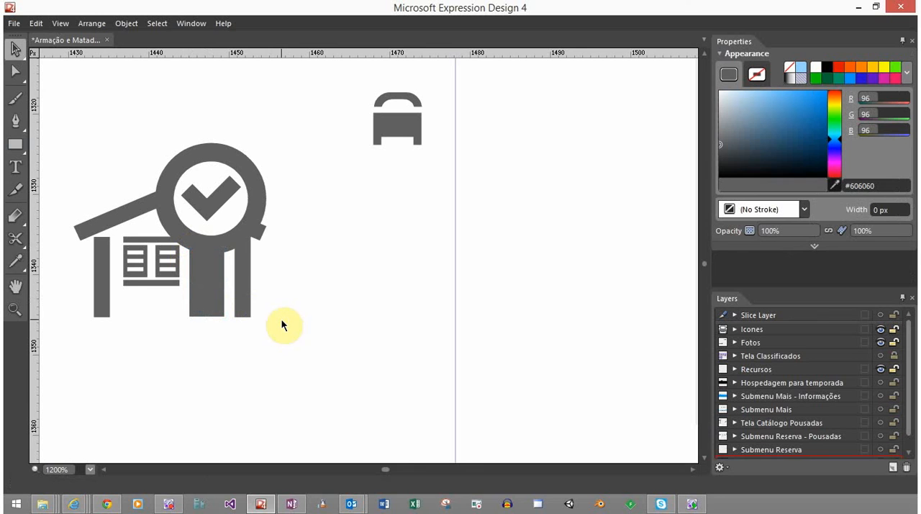
Raise the ringed check mark so its centre sits at Y 1329.6 px
click(235, 244)
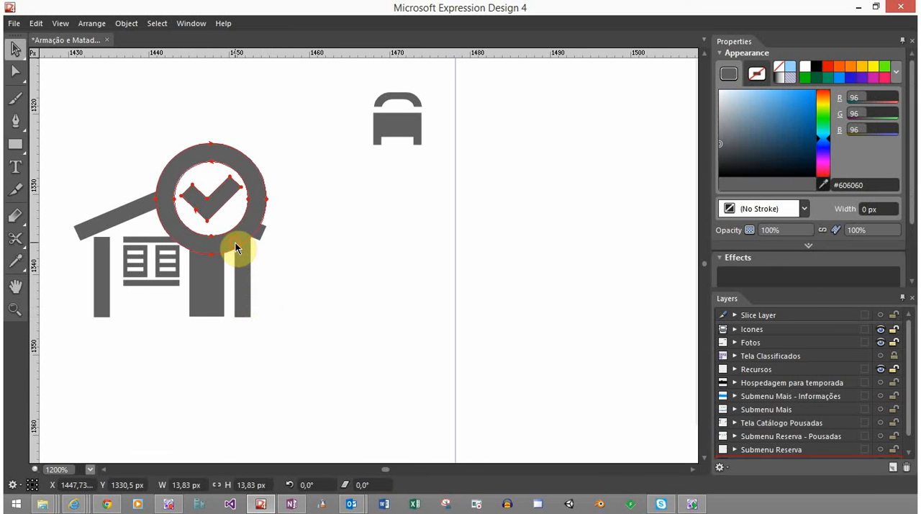
drag(239, 231, 238, 236)
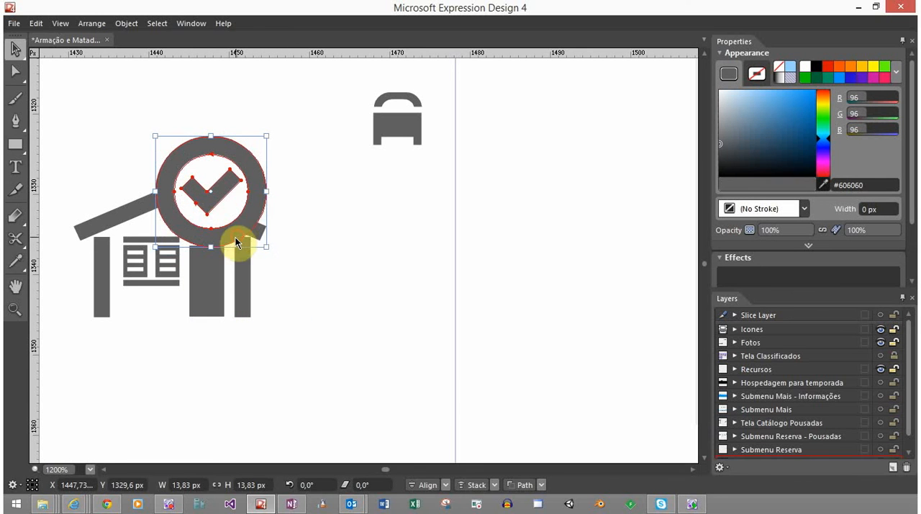
click(288, 242)
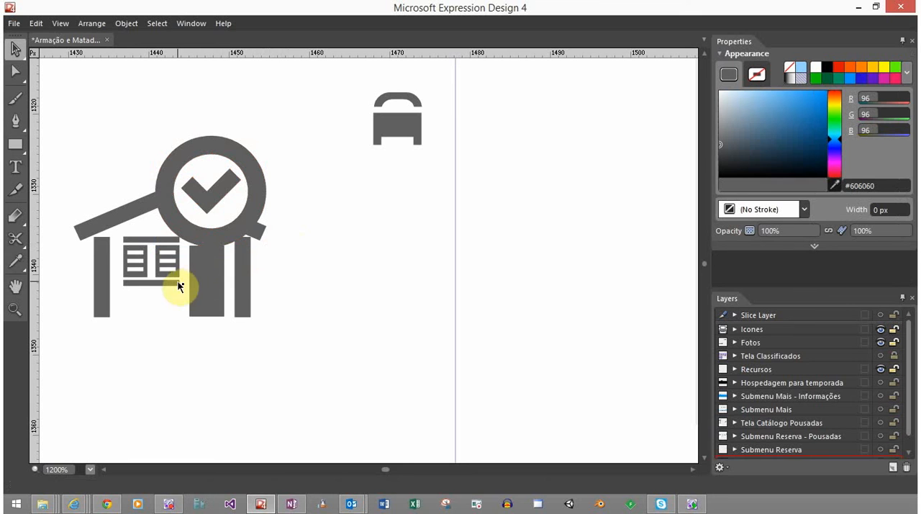
Shorten the door by lowering its top edge in small amounts, leaving a gap beneath the ring
click(198, 281)
drag(208, 249, 208, 252)
click(280, 271)
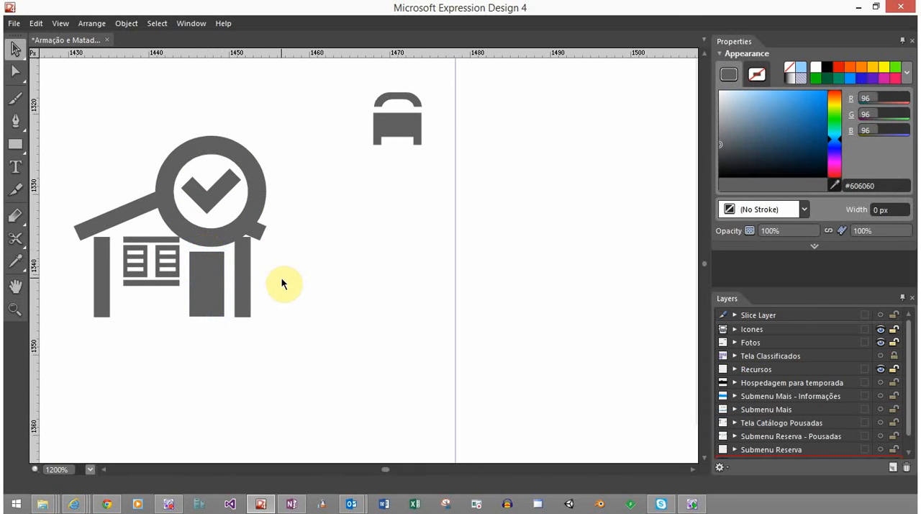
click(221, 272)
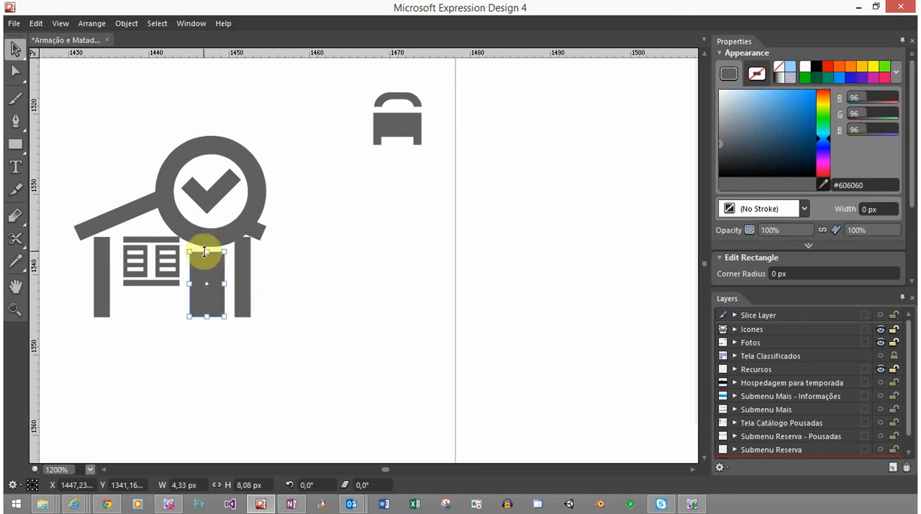
click(290, 257)
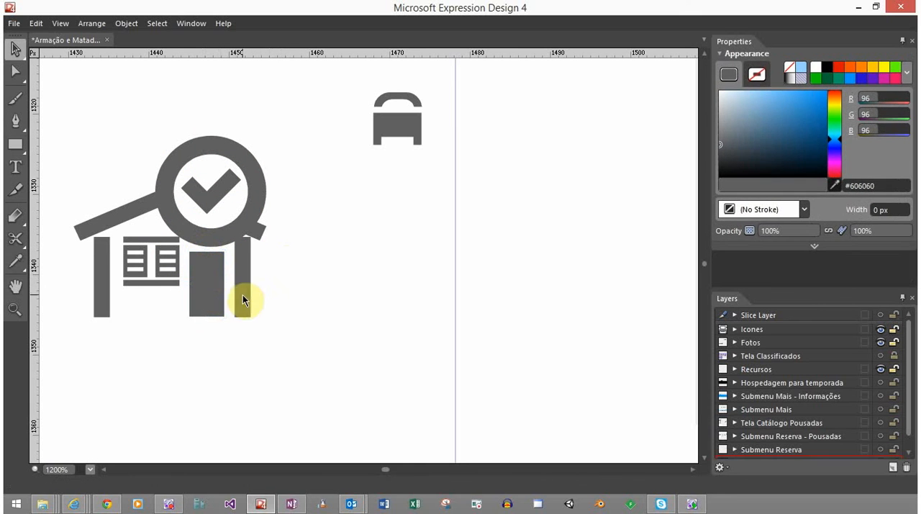
click(206, 280)
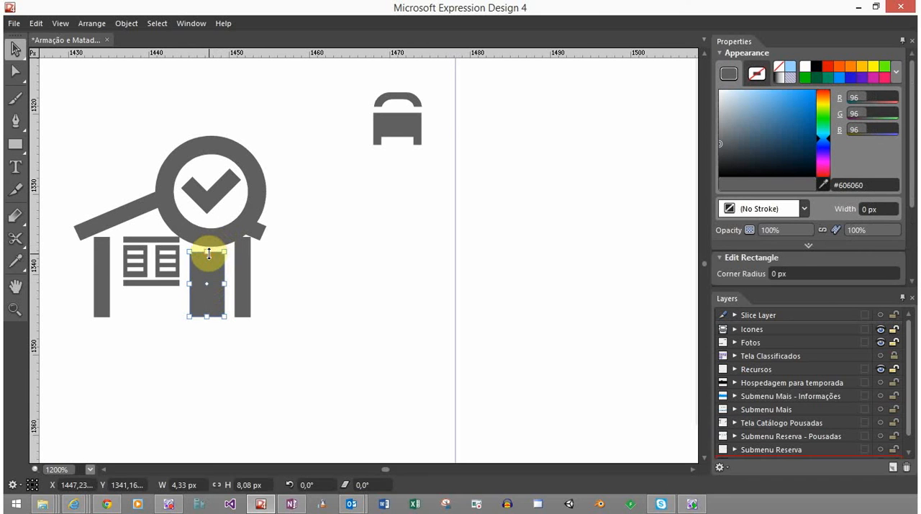
drag(208, 253, 209, 257)
click(234, 241)
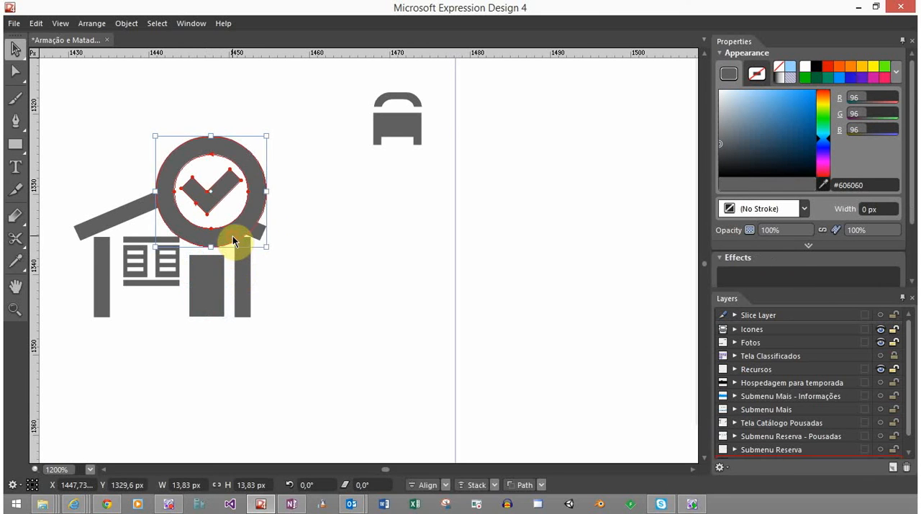
click(334, 268)
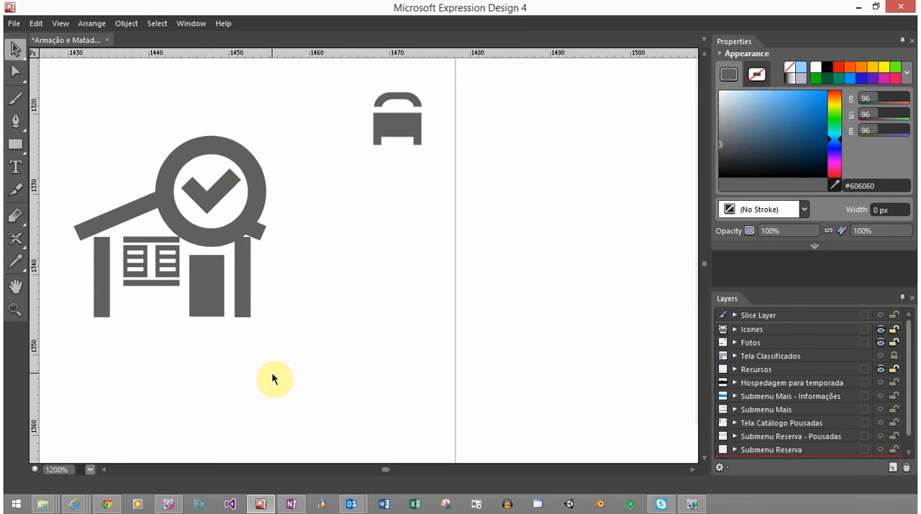
Duplicate the whole house icon with its ringed check mark, placing the copy to the left of the original at the same height
scroll(272, 373, down, 10)
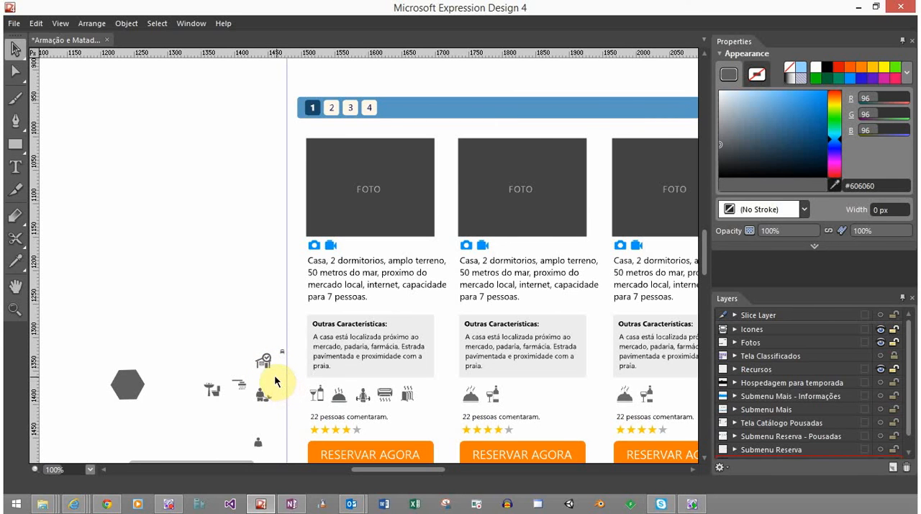
scroll(275, 374, up, 6)
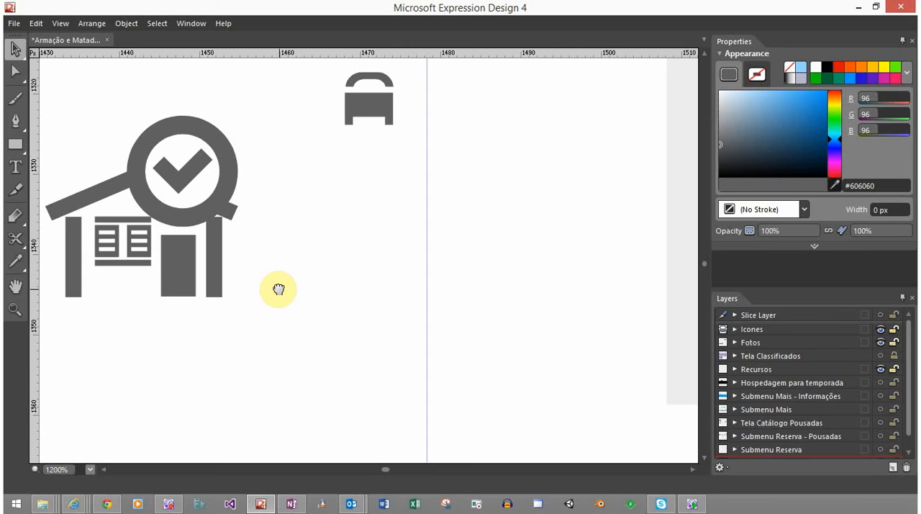
drag(282, 288, 379, 339)
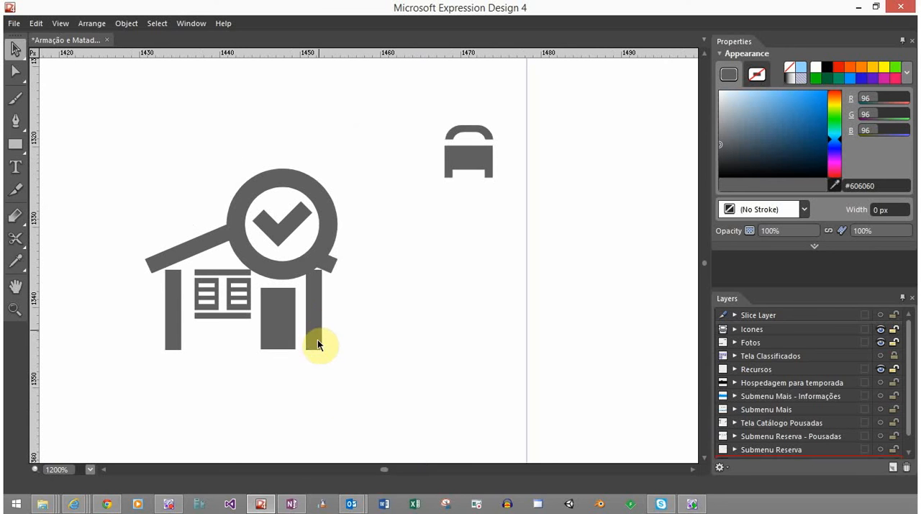
drag(339, 386, 138, 153)
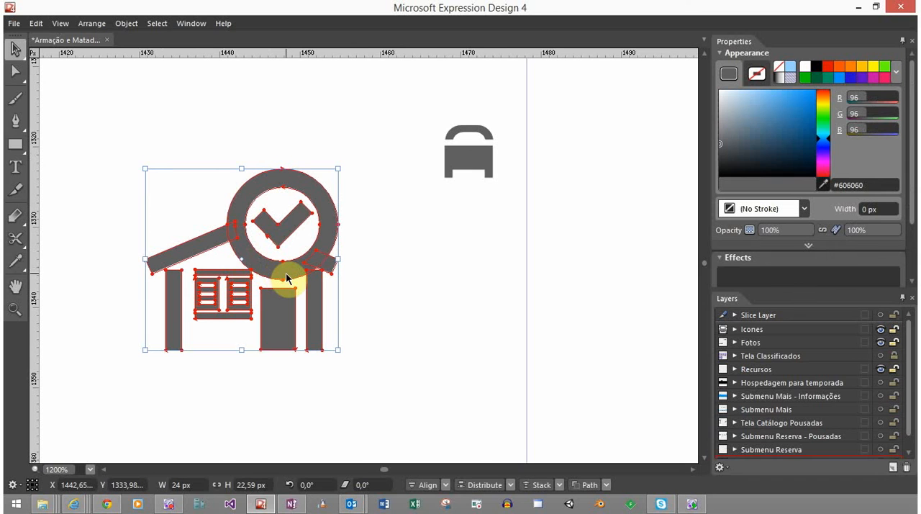
drag(288, 282, 312, 258)
click(399, 360)
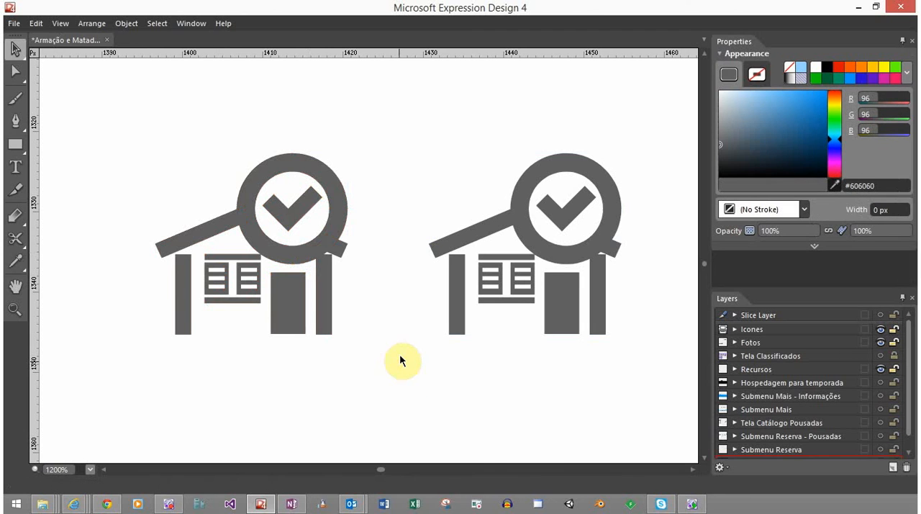
Delete the check mark inside the copied house's ring, keeping the ring itself
click(297, 207)
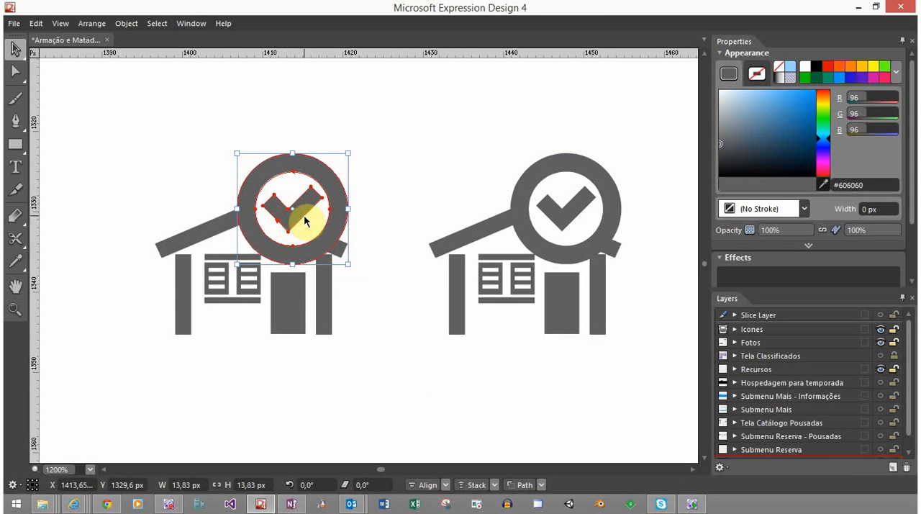
key(a)
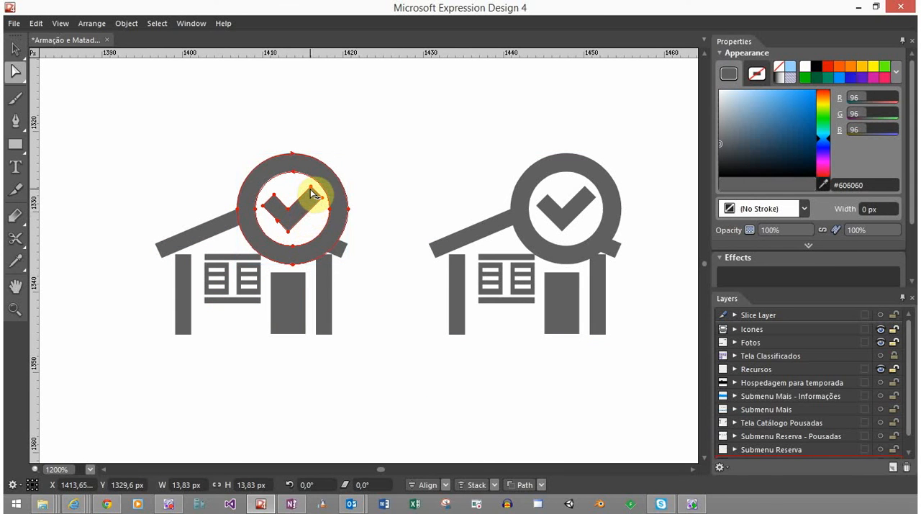
click(311, 189)
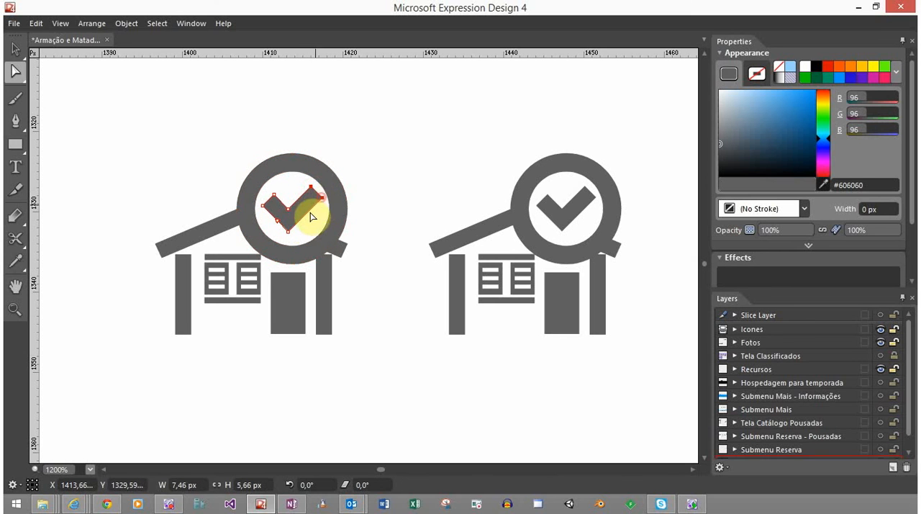
drag(292, 231, 267, 210)
shift+click(263, 207)
shift+click(274, 196)
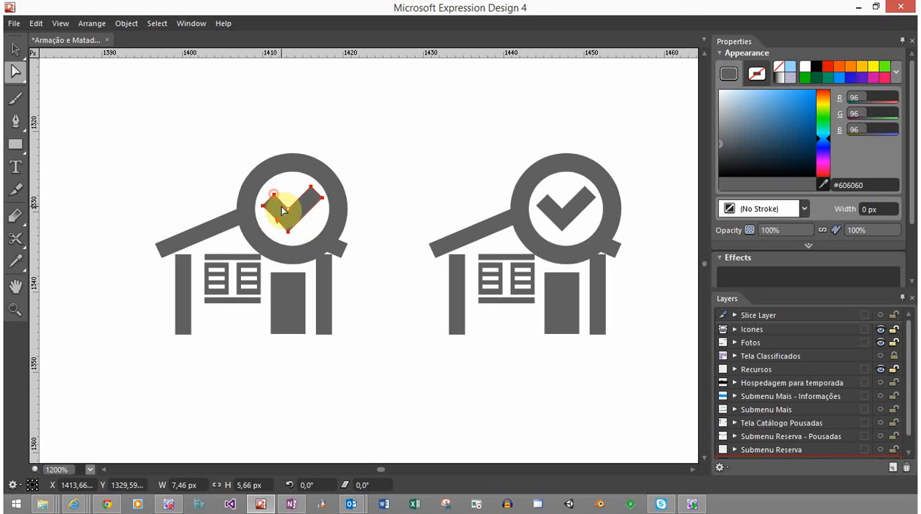
shift+click(286, 206)
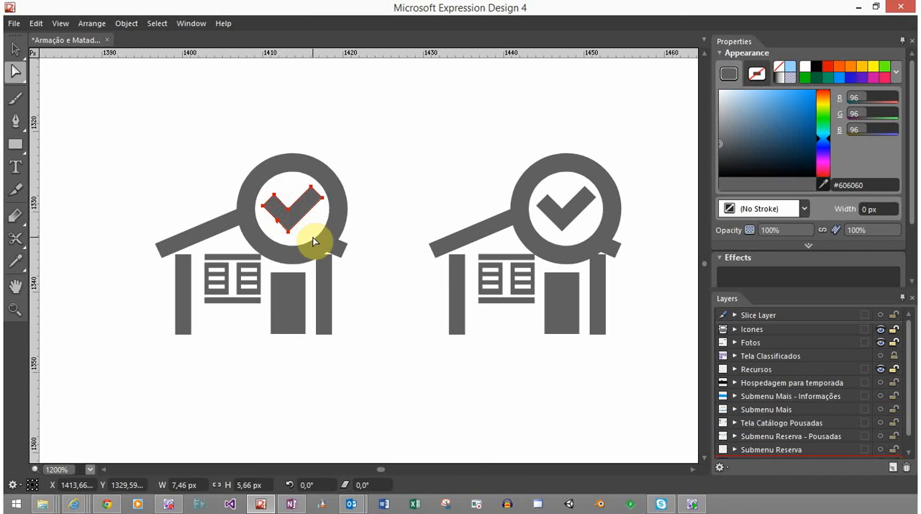
key(Delete)
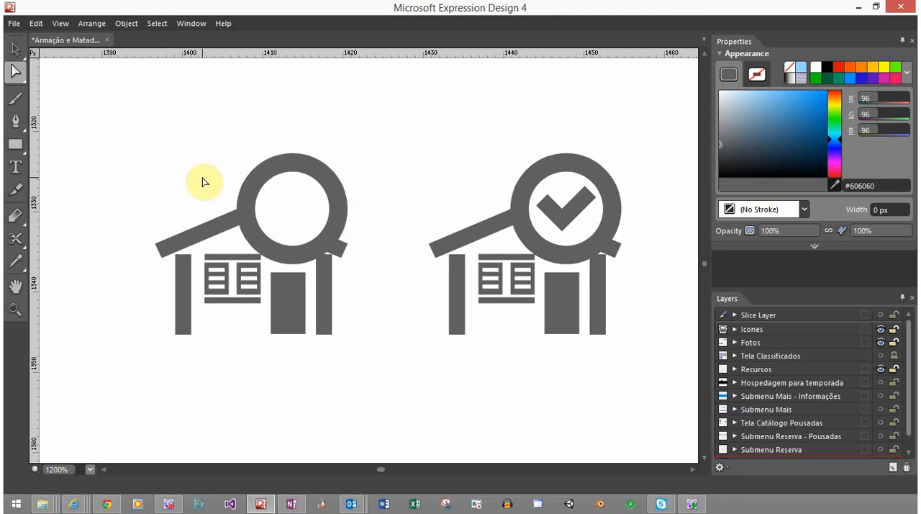
Draw a small solid rectangle about 3.25 px tall in the upper part of the empty ring and set its width to 2 px
click(16, 144)
click(15, 144)
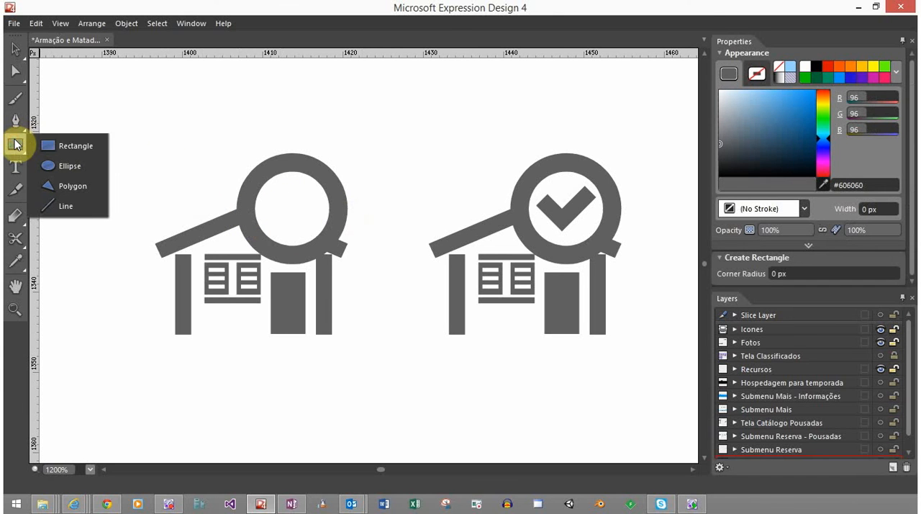
click(68, 145)
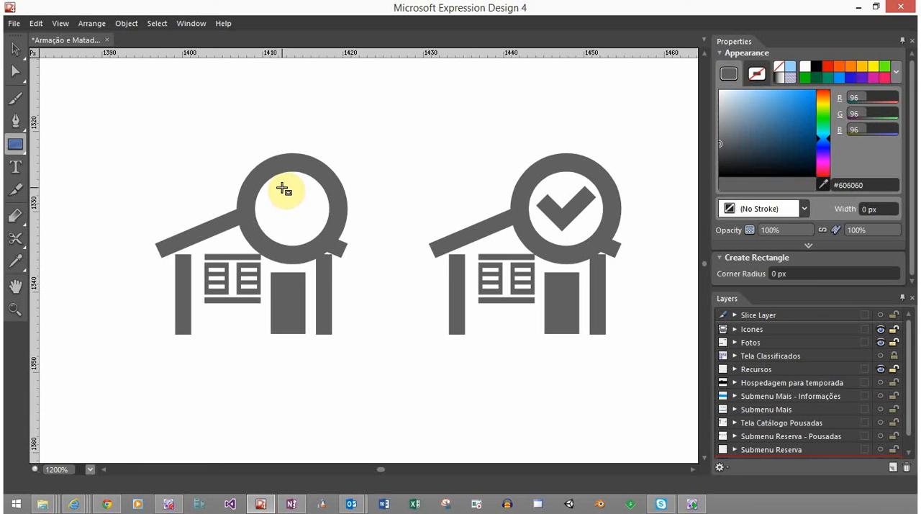
drag(283, 186, 302, 213)
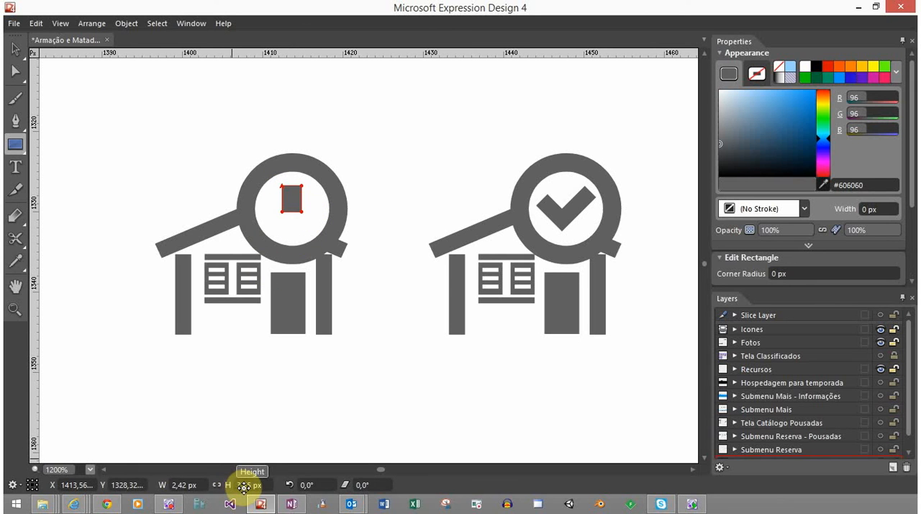
click(183, 486)
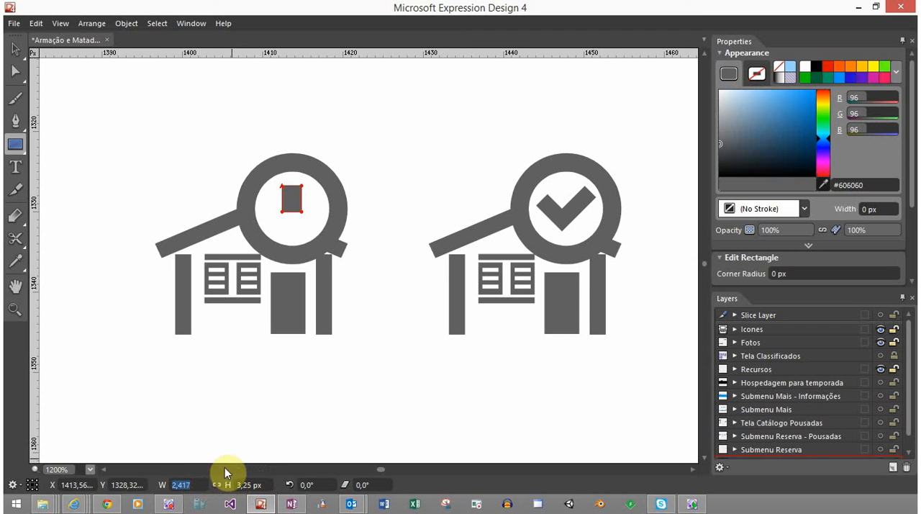
text(2)
key(Return)
key(v)
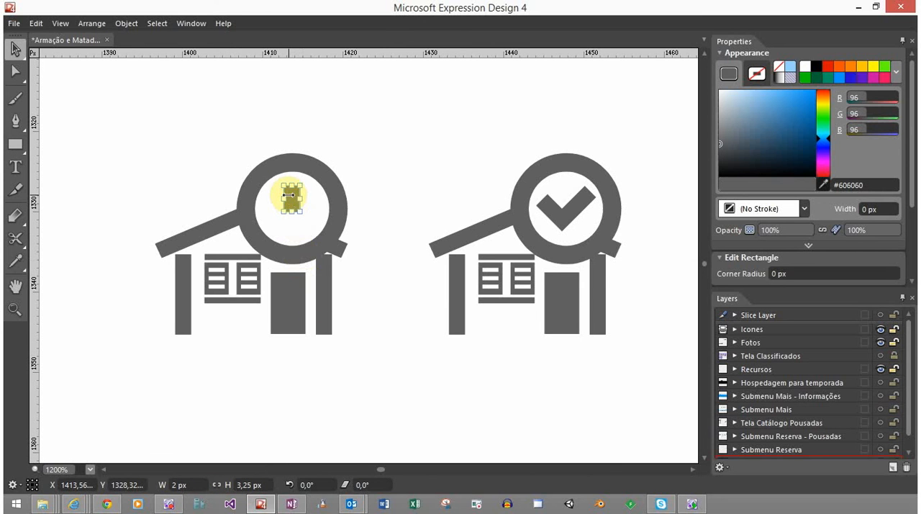
Set the rectangle's height to 4 px and shift it slightly right within the ring
scroll(291, 195, up, 2)
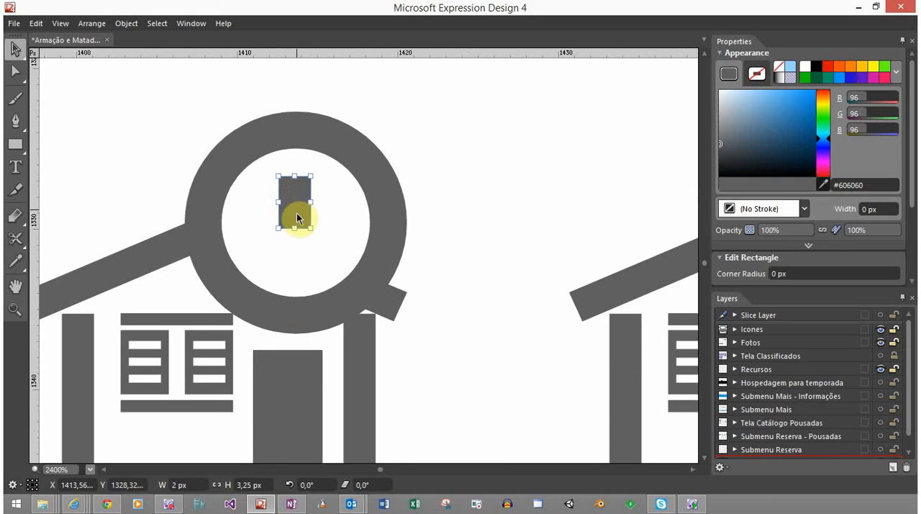
click(257, 484)
text(4)
key(Return)
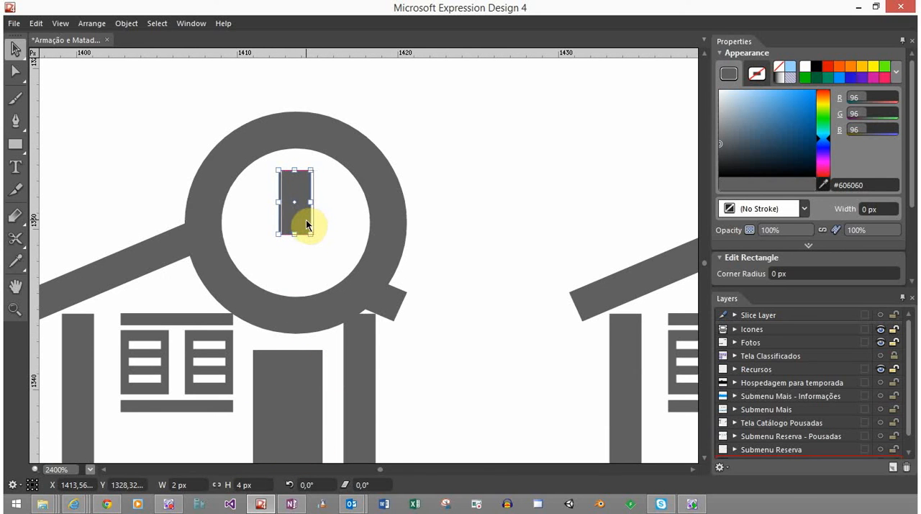
drag(306, 220, 306, 219)
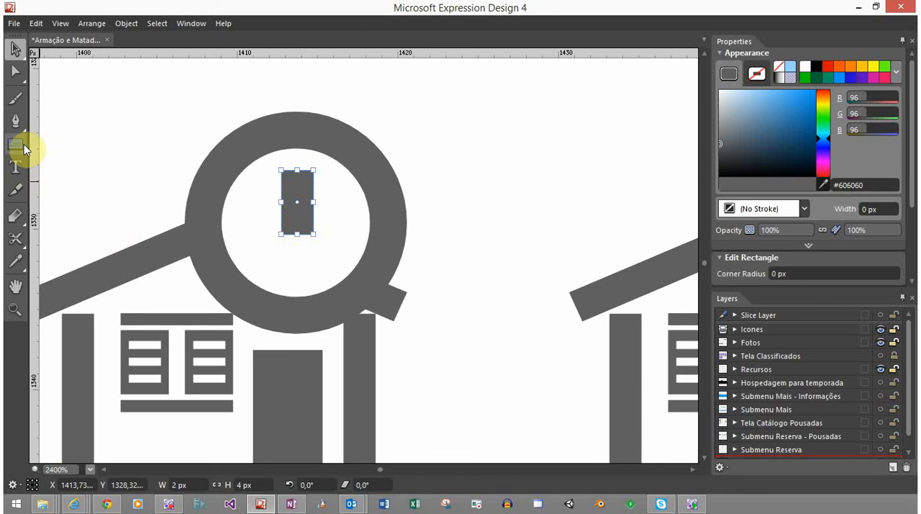
Draw a solid 1.5 px circle centred beneath the rectangle as the dot of an exclamation mark
drag(18, 147, 57, 165)
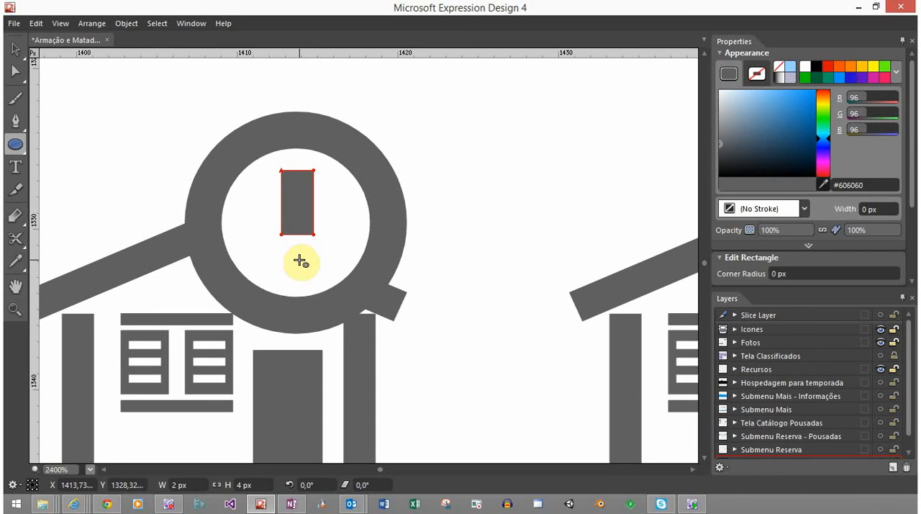
drag(297, 260, 311, 274)
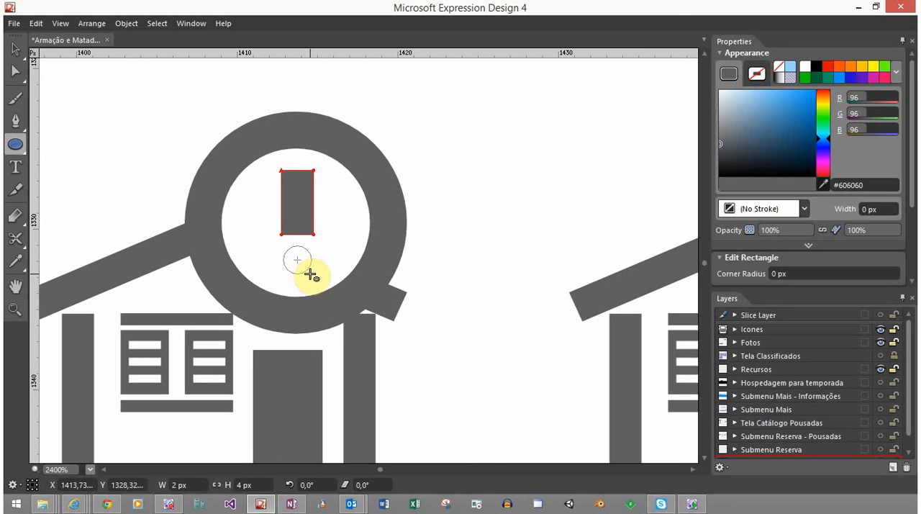
drag(310, 275, 308, 271)
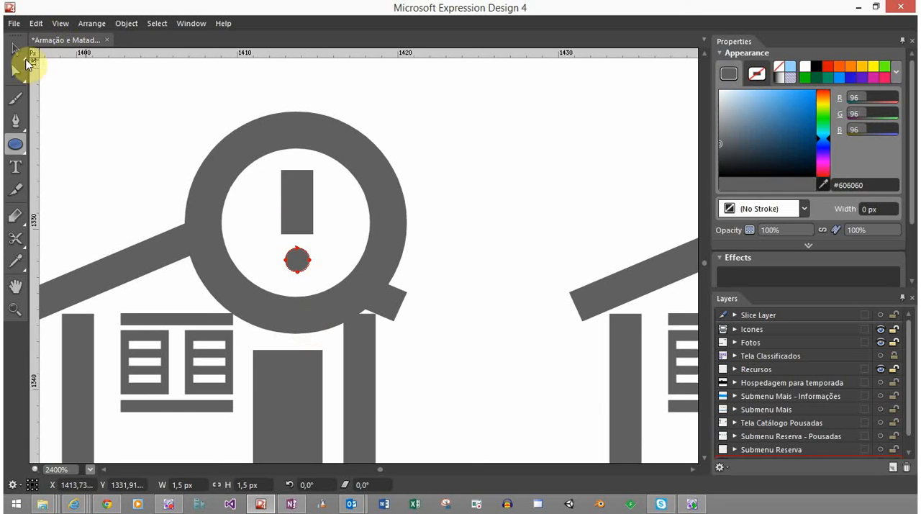
click(15, 48)
click(136, 118)
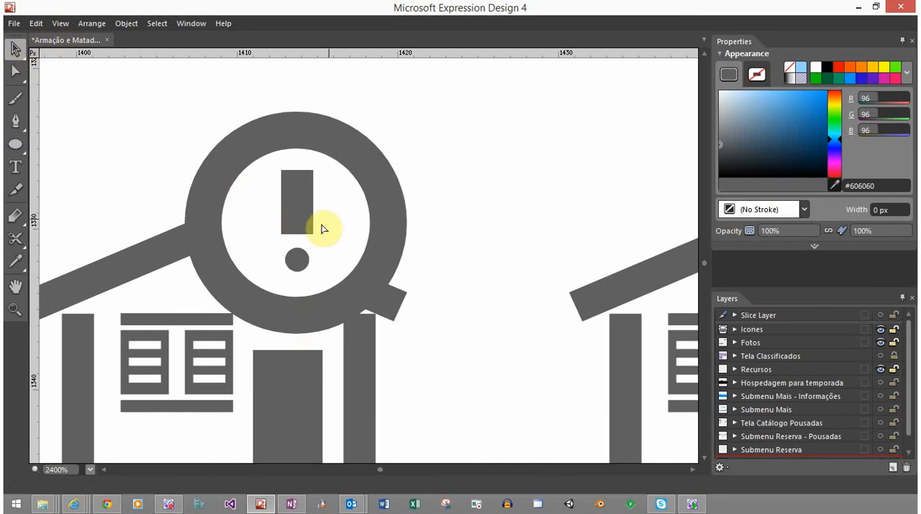
Taper the exclamation mark's bar by moving its two bottom corners inward by equal amounts
scroll(322, 227, up, 3)
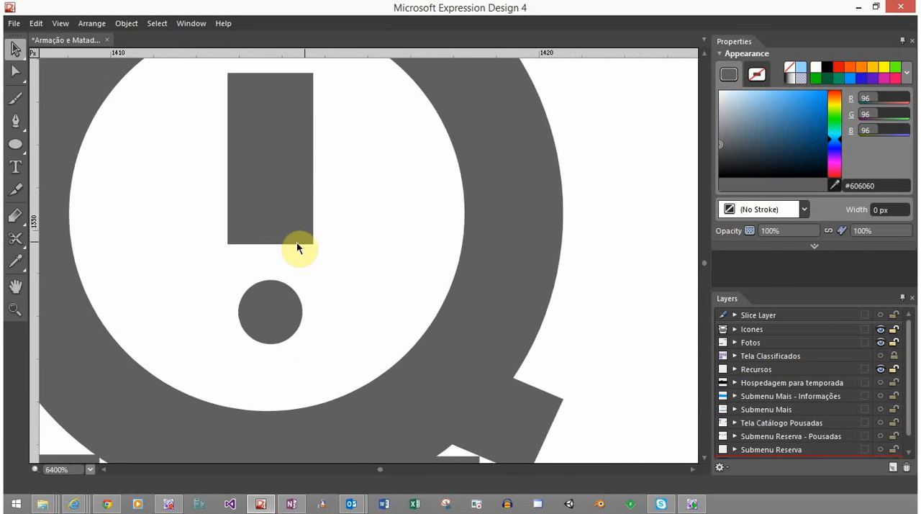
key(a)
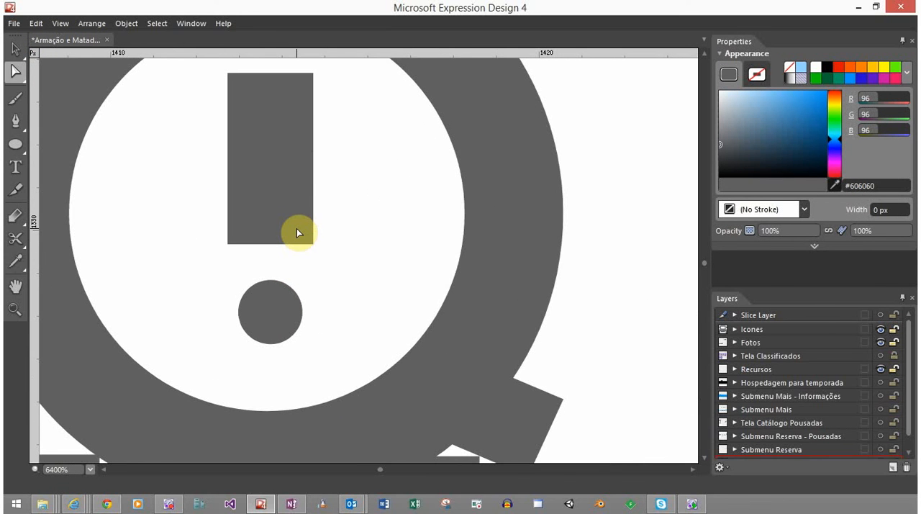
click(296, 205)
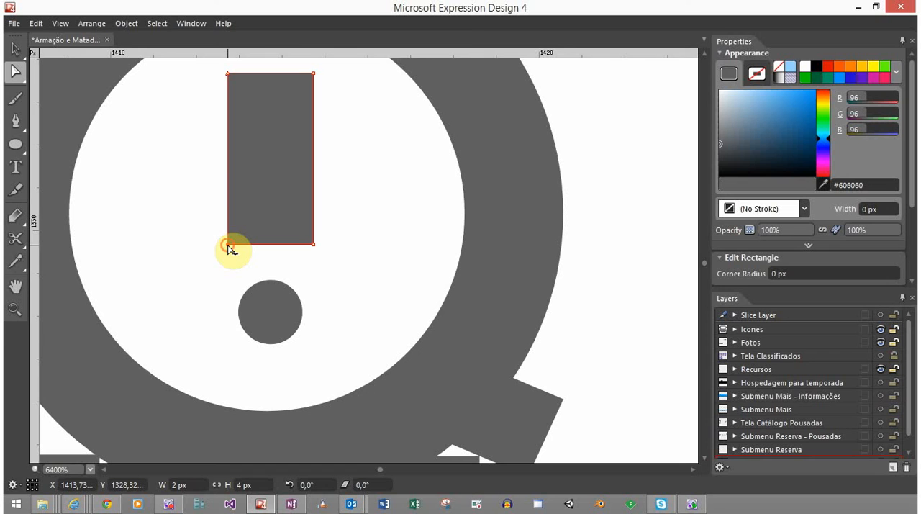
drag(228, 245, 245, 245)
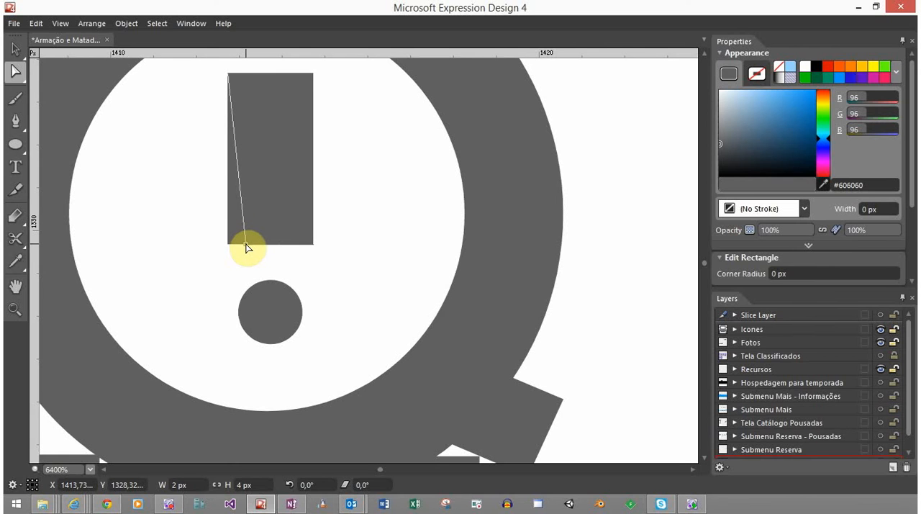
drag(246, 248, 246, 246)
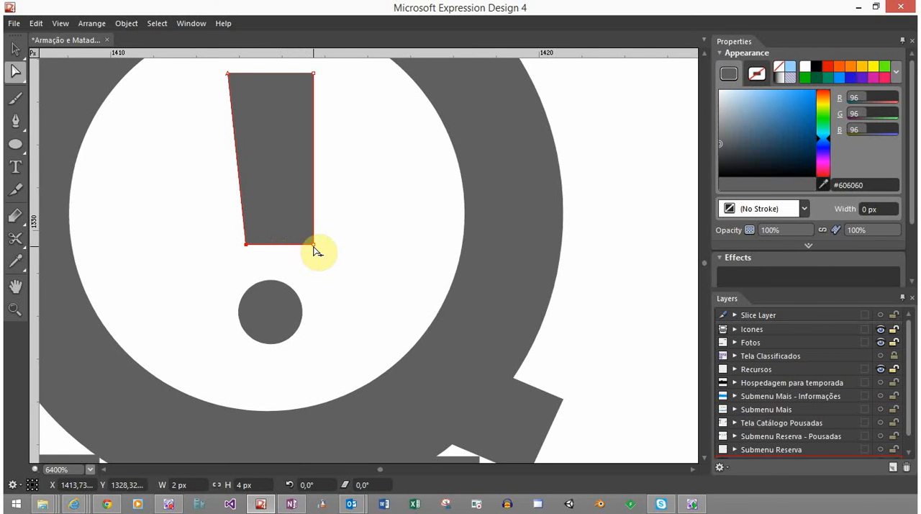
click(314, 245)
drag(314, 246, 297, 246)
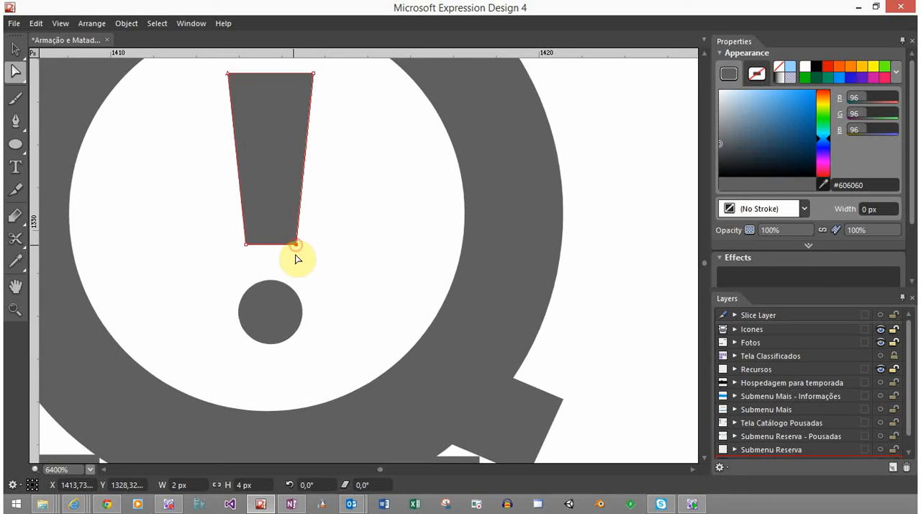
click(324, 169)
Enlarge the exclamation mark's dot evenly around its centre to about 1.94 px in diameter
scroll(288, 267, down, 5)
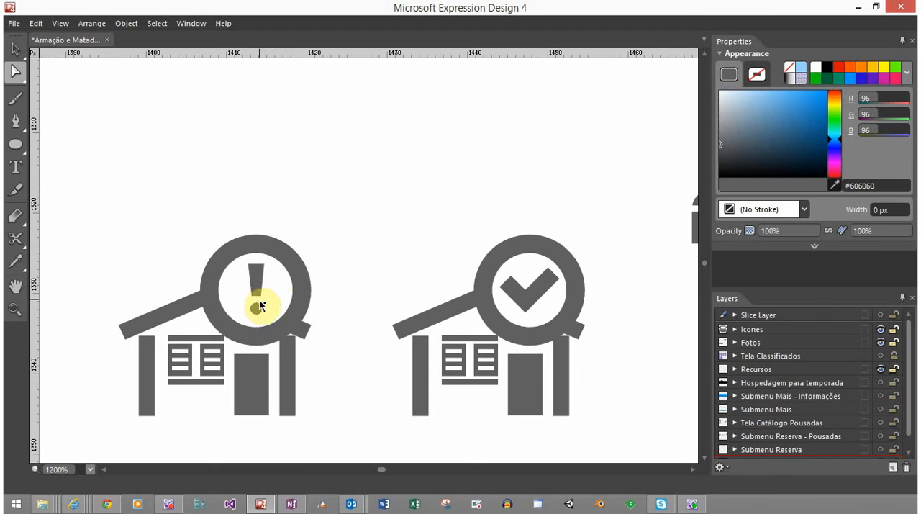
scroll(259, 302, down, 4)
scroll(278, 339, down, 2)
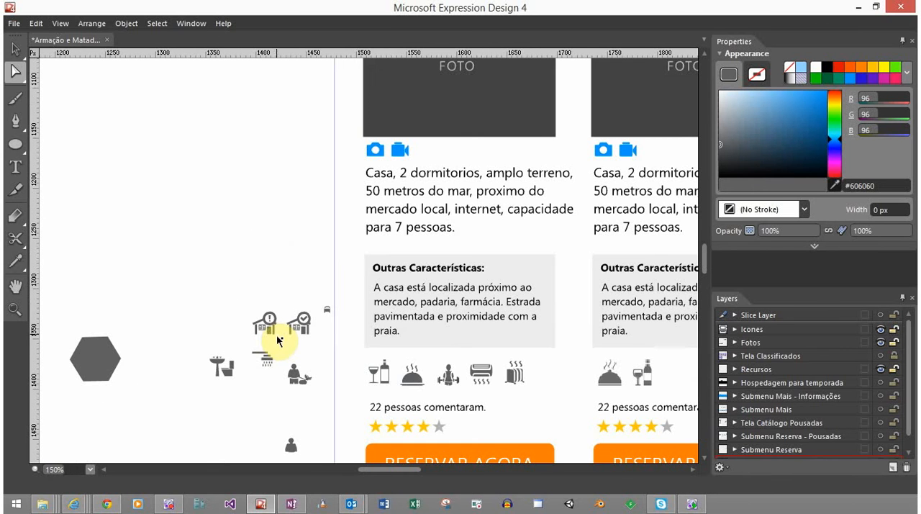
scroll(280, 342, down, 1)
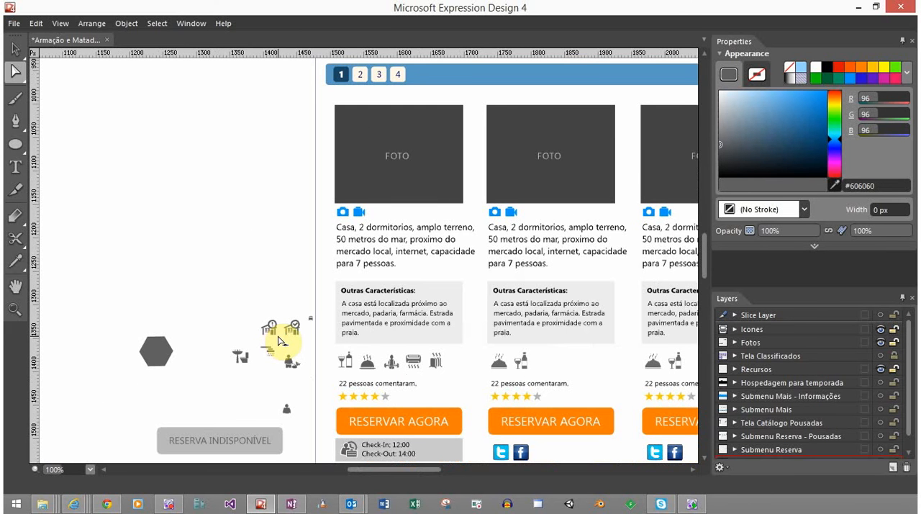
scroll(274, 328, up, 8)
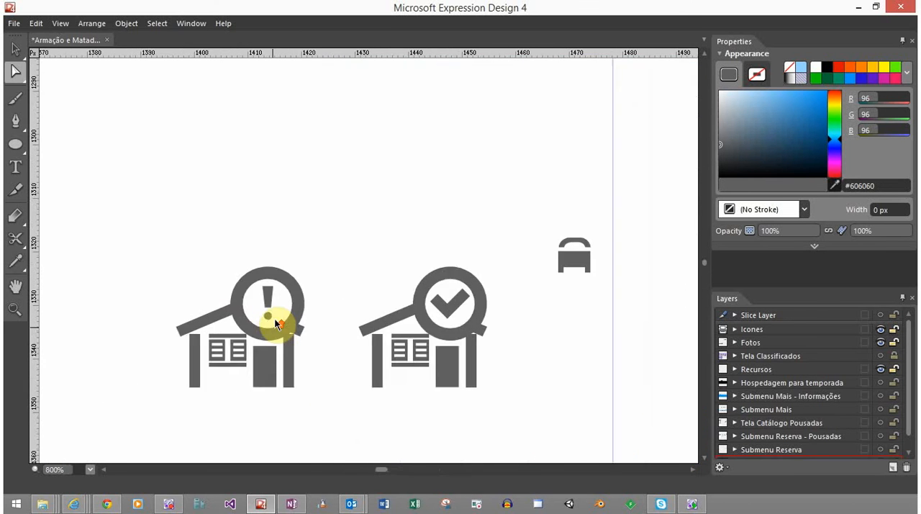
scroll(262, 272, up, 2)
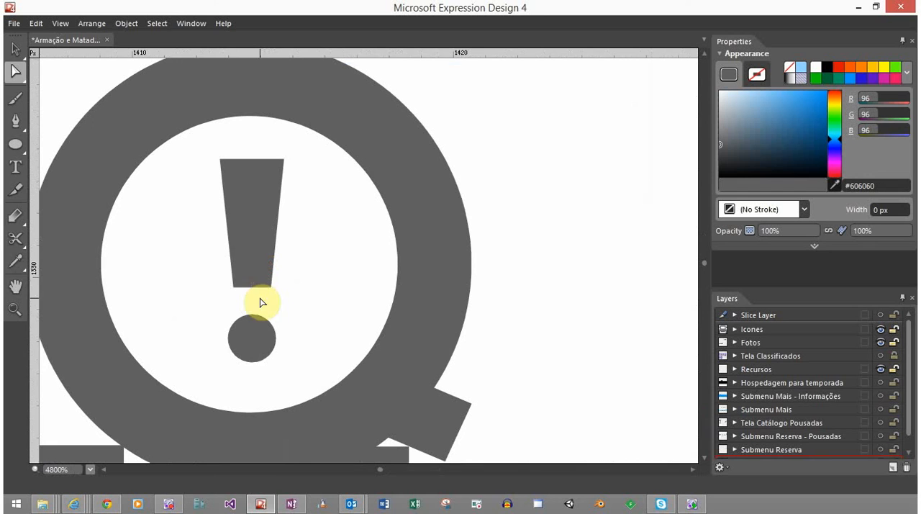
click(252, 339)
key(q)
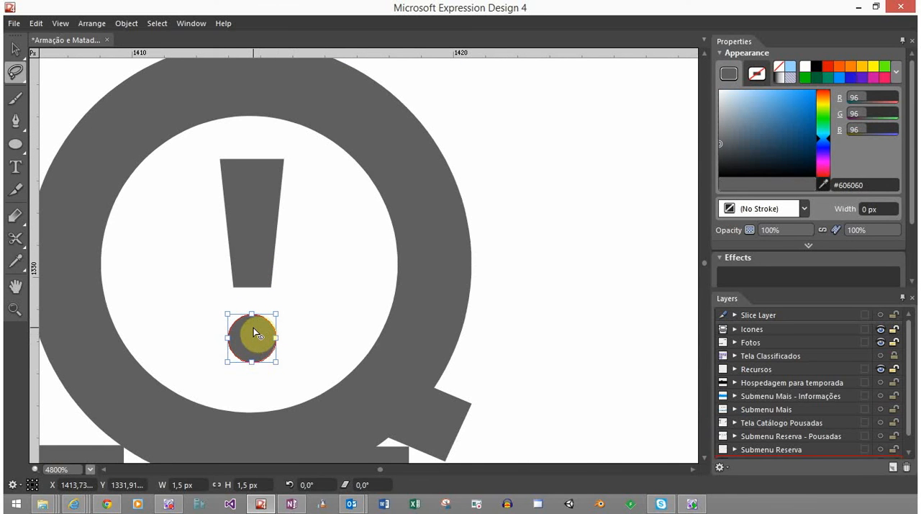
click(16, 49)
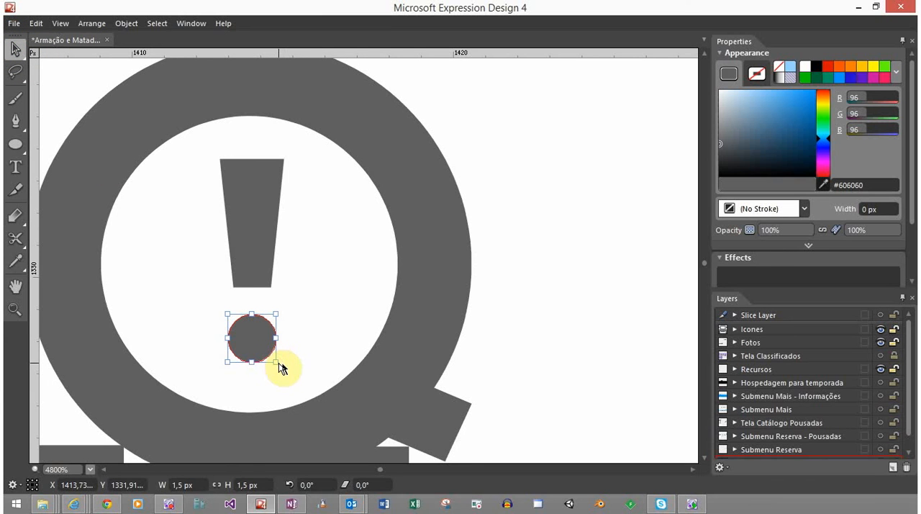
mouse_move(279, 362)
mouse_down()
mouse_move(274, 356)
mouse_move(283, 367)
mouse_up()
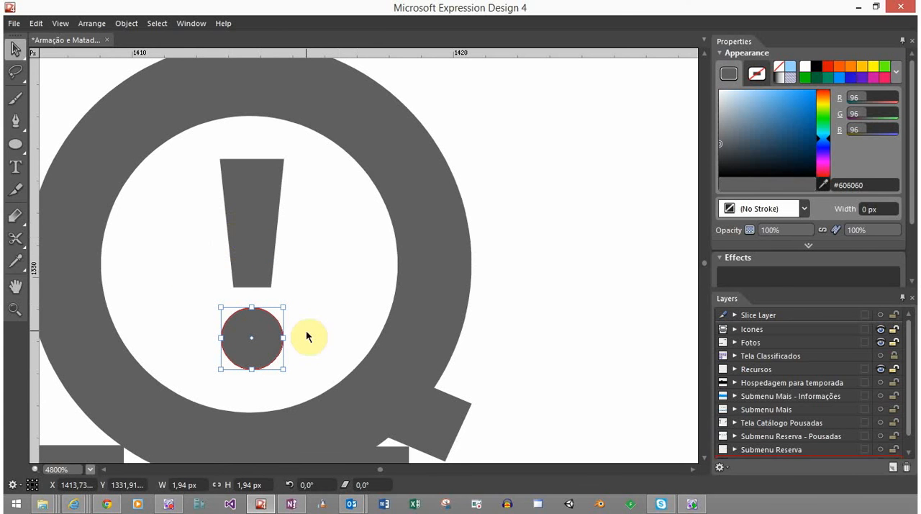
Move the exclamation mark's dot slightly down to widen the gap below the bar, keeping it centred under it
scroll(295, 268, down, 10)
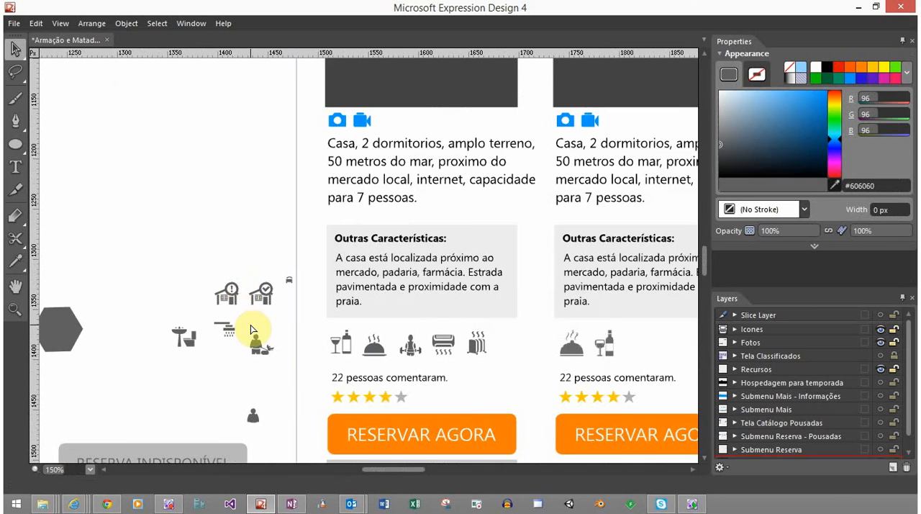
scroll(253, 328, down, 1)
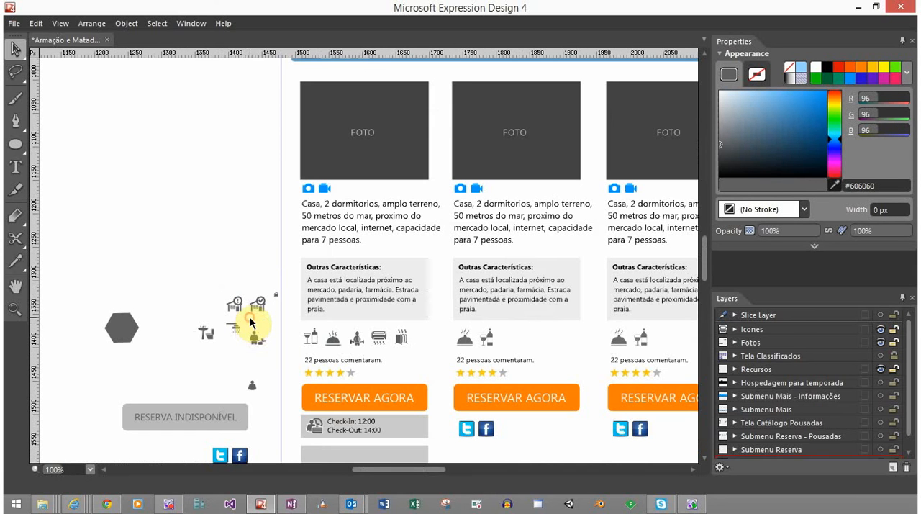
scroll(239, 305, up, 10)
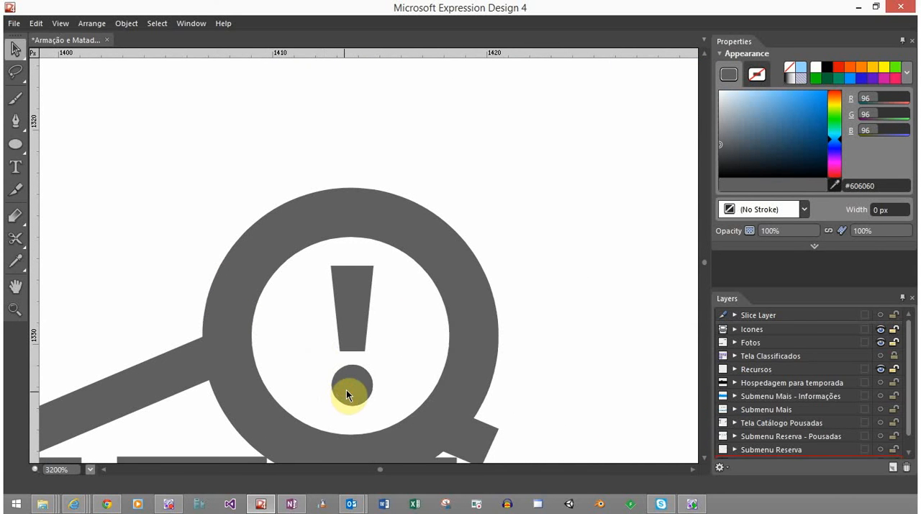
click(346, 390)
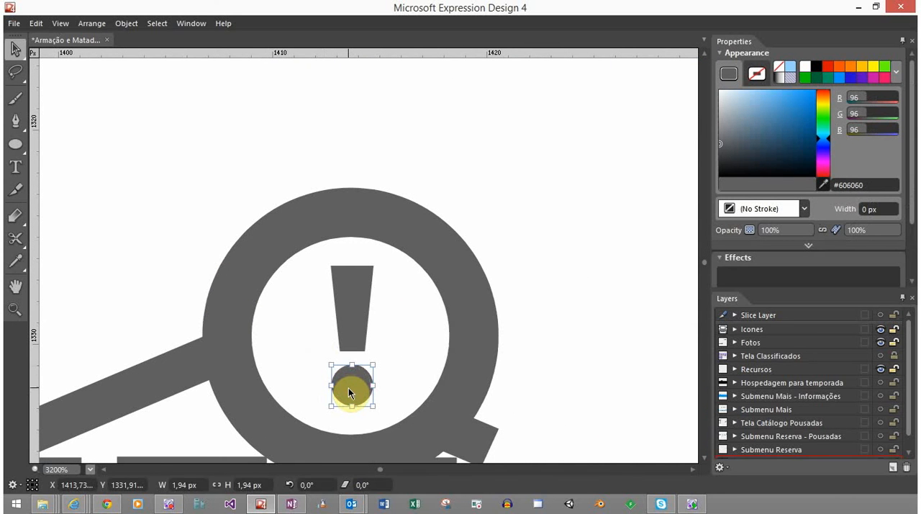
drag(349, 391, 326, 393)
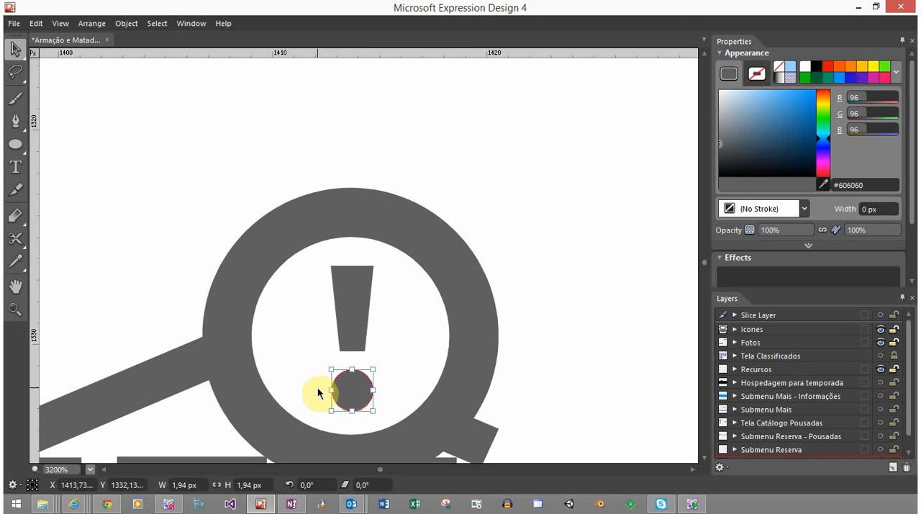
scroll(329, 362, down, 4)
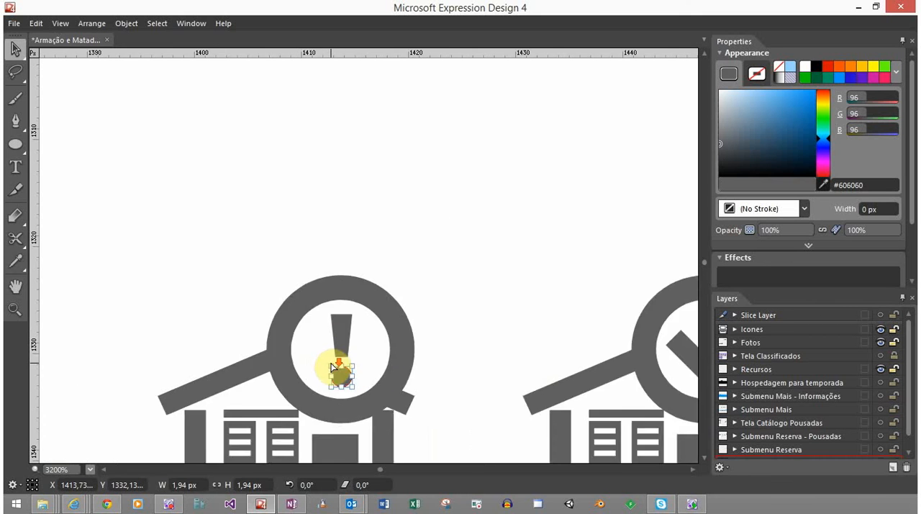
click(374, 410)
Duplicate the whole exclamation-mark house icon and place the copy to its left on the same row
scroll(375, 410, down, 2)
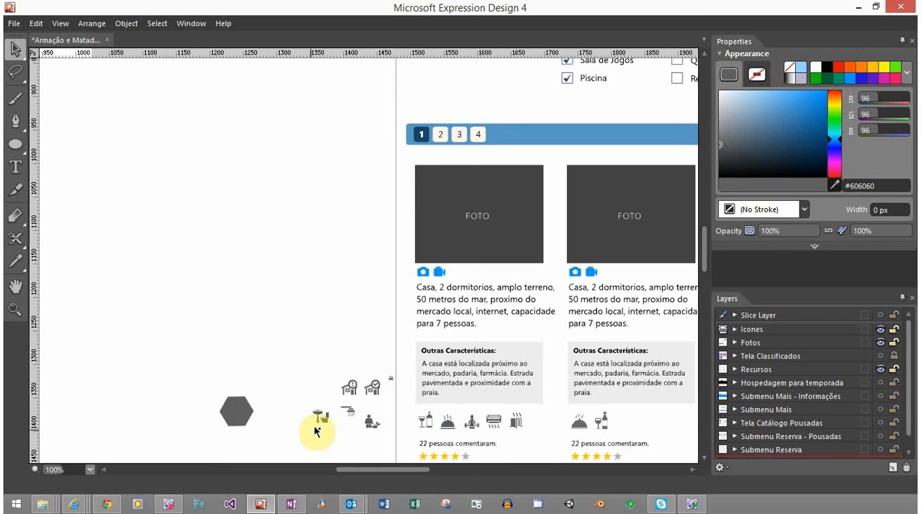
scroll(357, 406, up, 6)
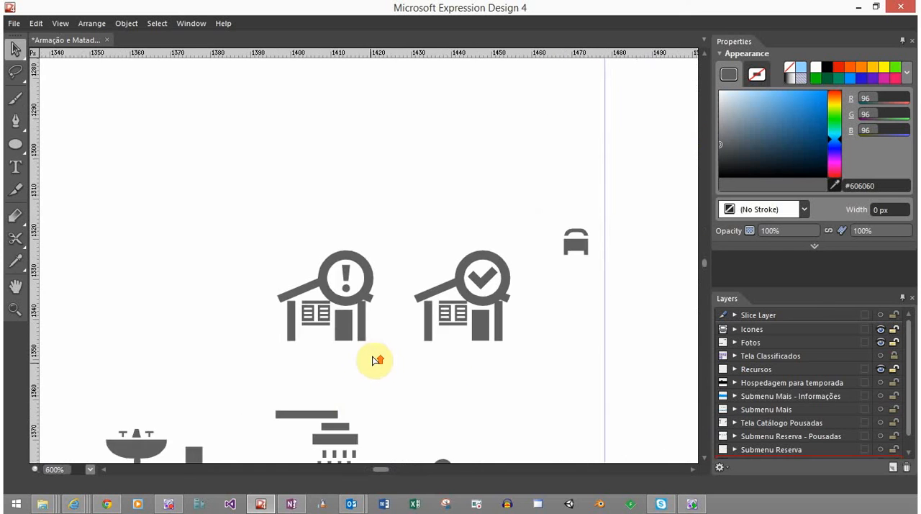
drag(229, 190, 389, 352)
drag(360, 274, 174, 262)
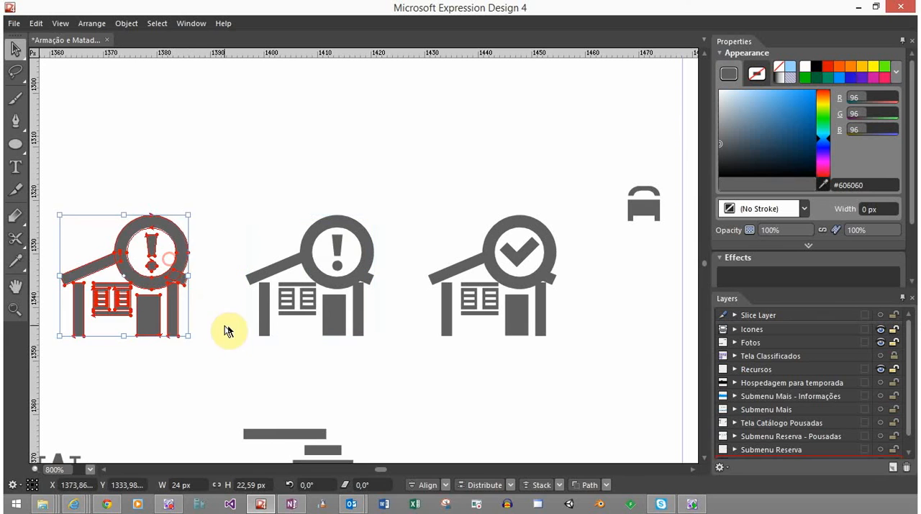
click(227, 301)
drag(227, 301, 446, 309)
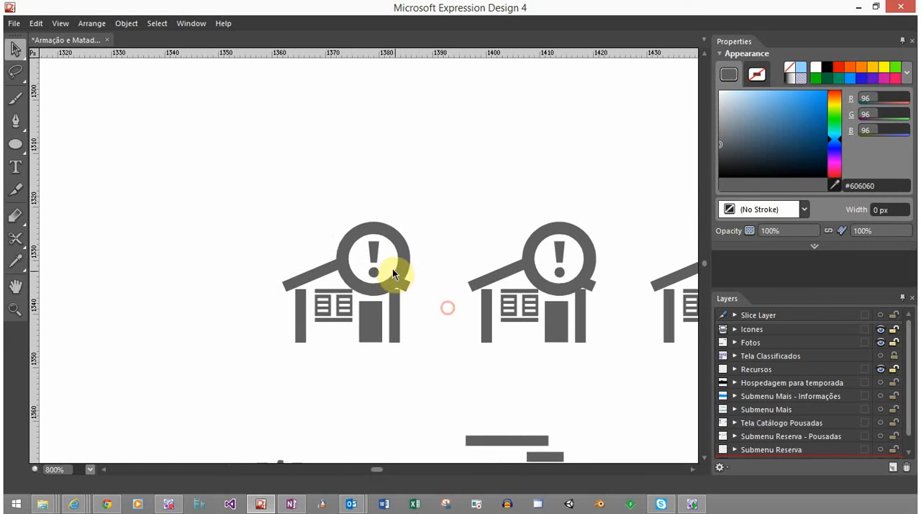
Delete the exclamation mark's bar and dot from the ring of the new house copy
click(374, 260)
key(Delete)
click(377, 274)
key(Delete)
Draw a solid rectangle in the empty area above the new house copy and size it 4 px wide by 2 px high
click(15, 145)
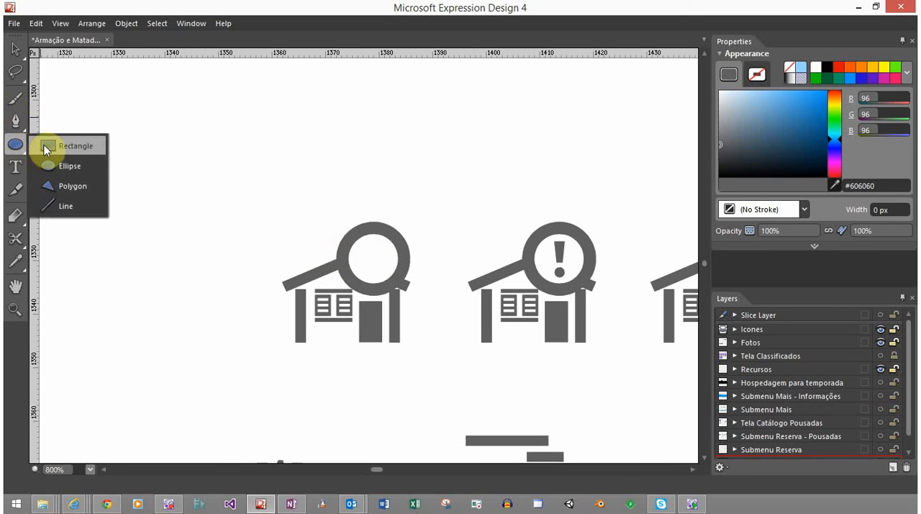
click(45, 149)
drag(202, 161, 241, 175)
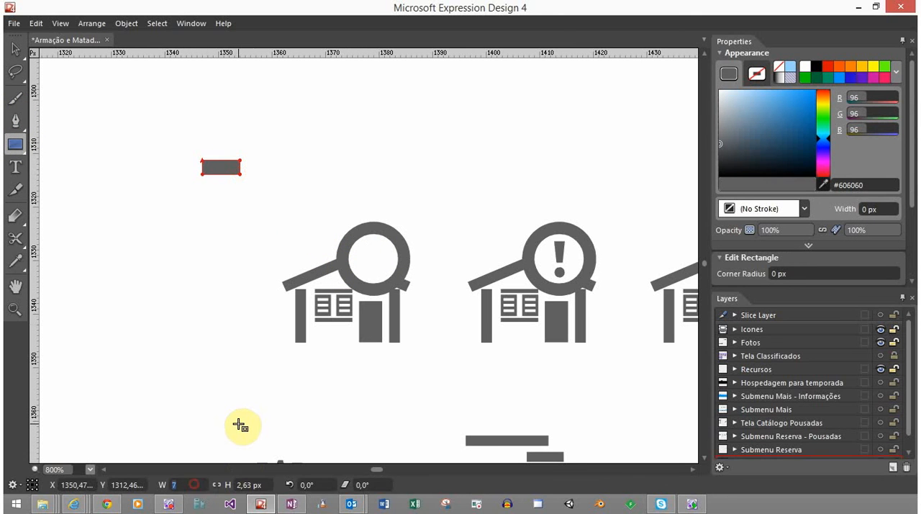
text(4)
key(Tab)
text(2)
key(Return)
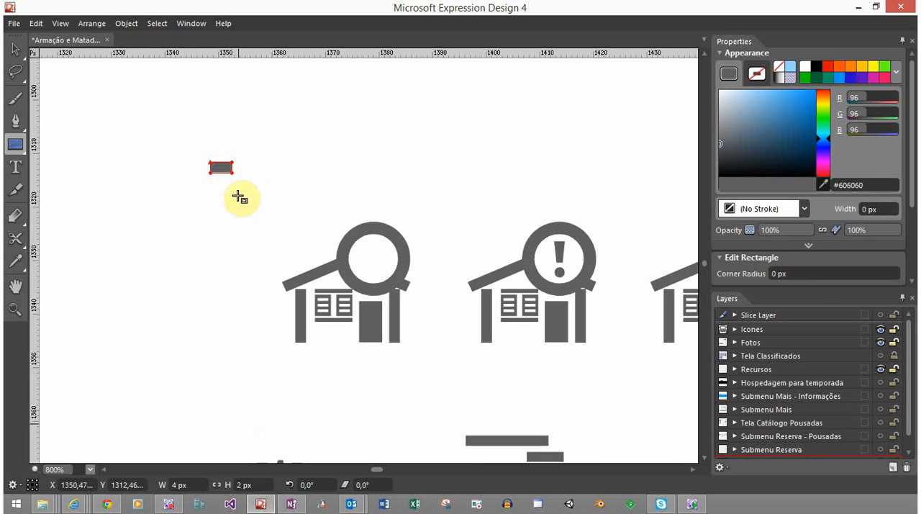
Rotate the small rectangle to 45° and move it closer to the empty ring of the new house copy
click(15, 49)
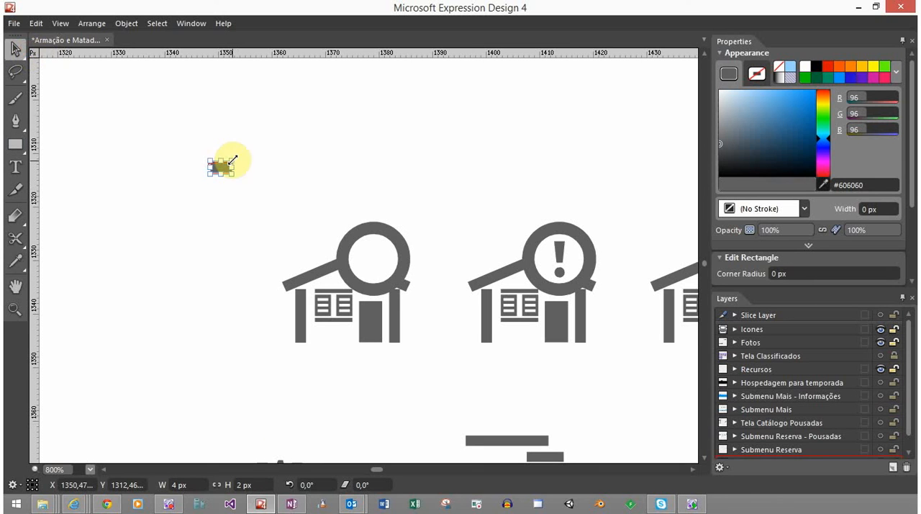
drag(236, 153, 220, 144)
scroll(229, 161, up, 3)
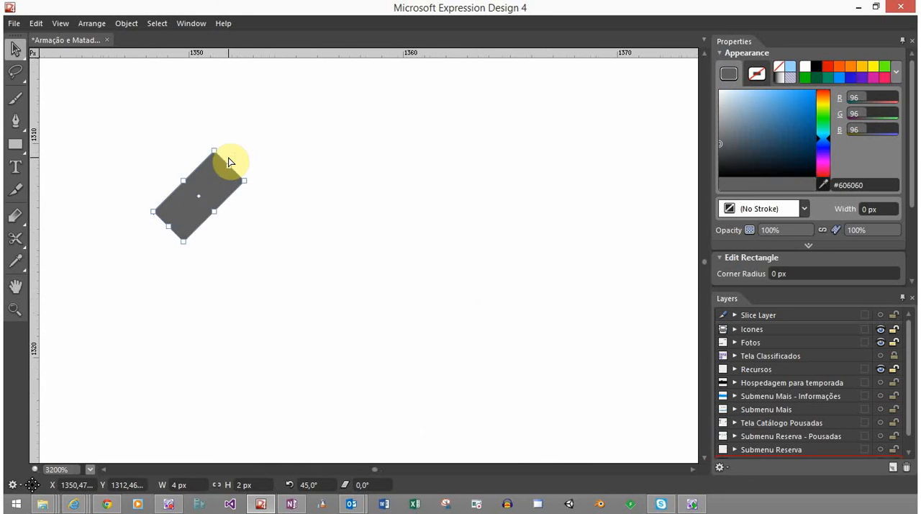
scroll(229, 161, down, 3)
drag(223, 168, 337, 252)
scroll(339, 260, up, 3)
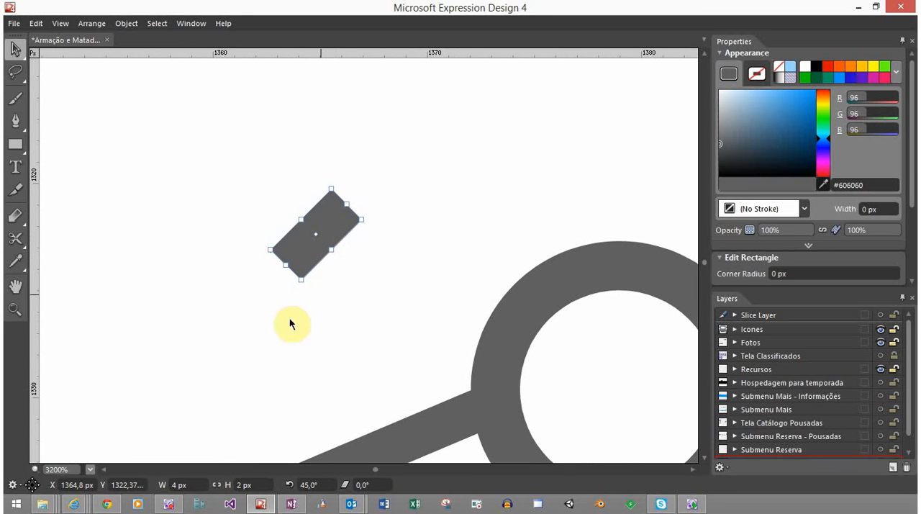
Set the tilted rectangle's width to 5 px and add a copy rotated to 135° about the same centre, forming an X
click(200, 484)
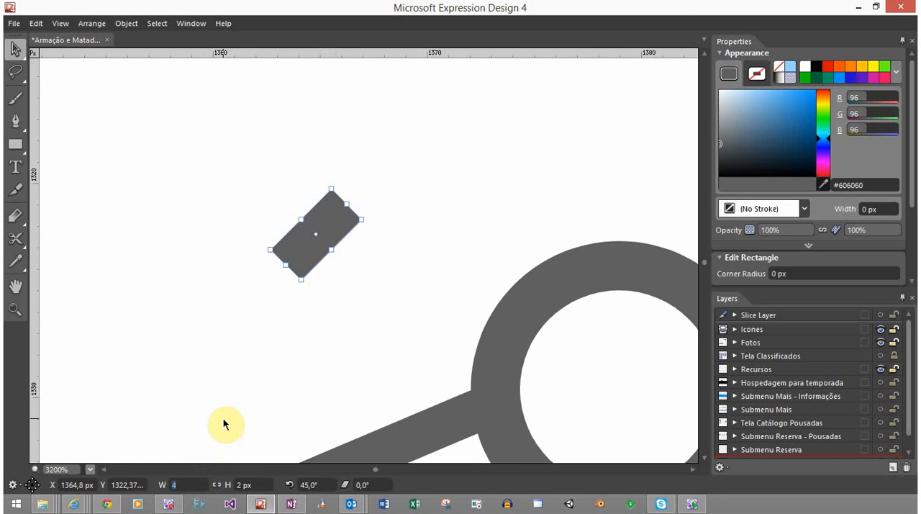
text(5)
key(Return)
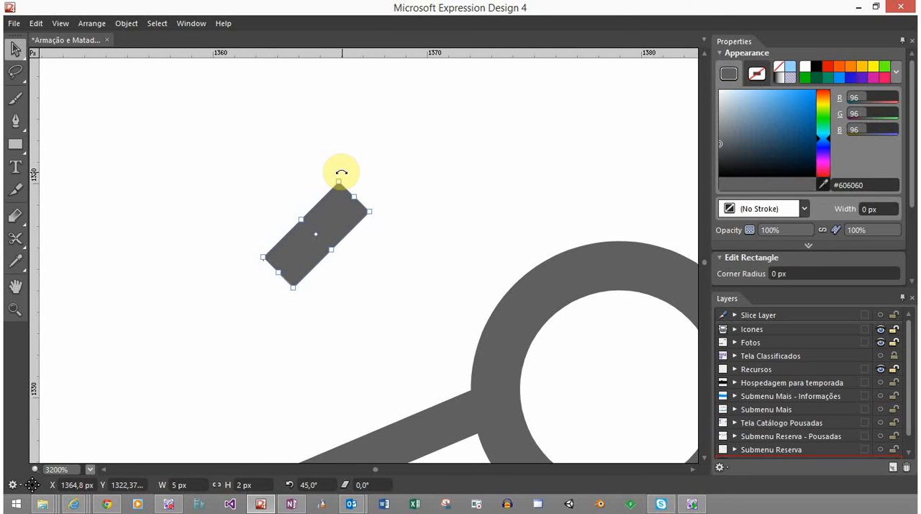
drag(341, 172, 247, 186)
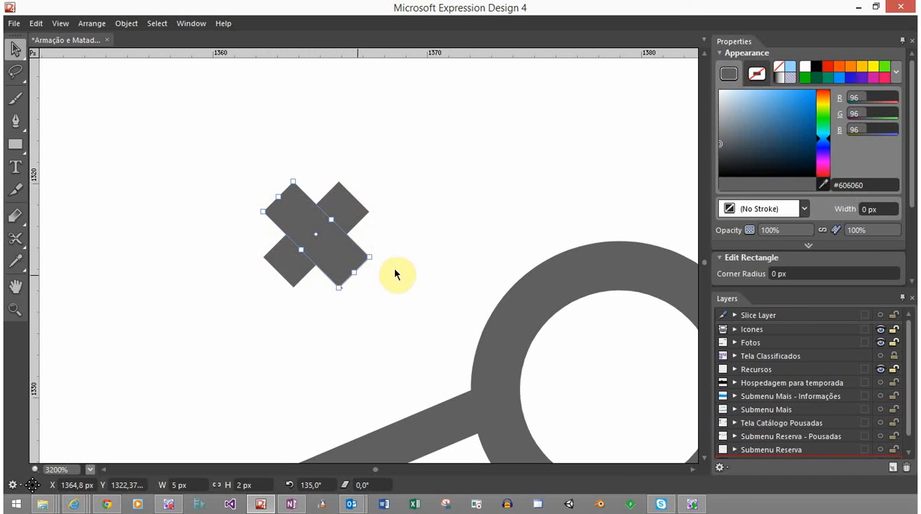
click(430, 249)
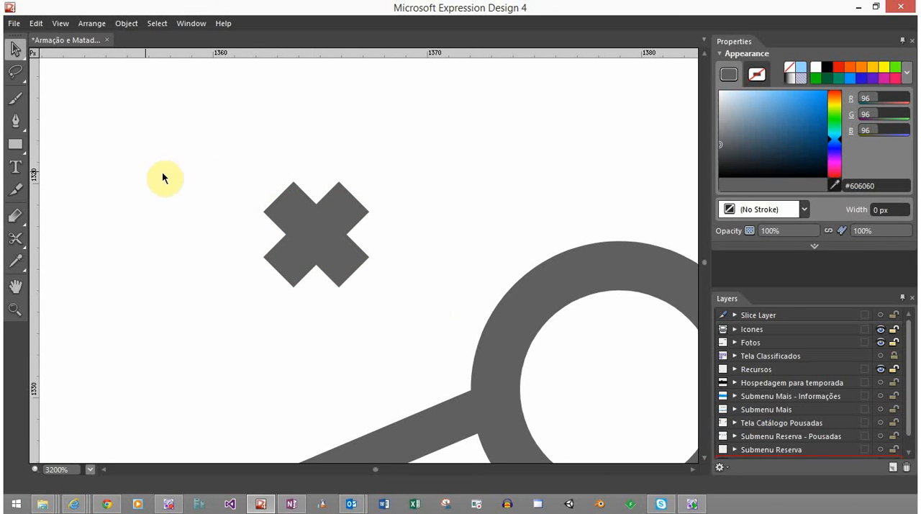
Unite the two crossed rectangles into a single X shape
drag(208, 176, 393, 309)
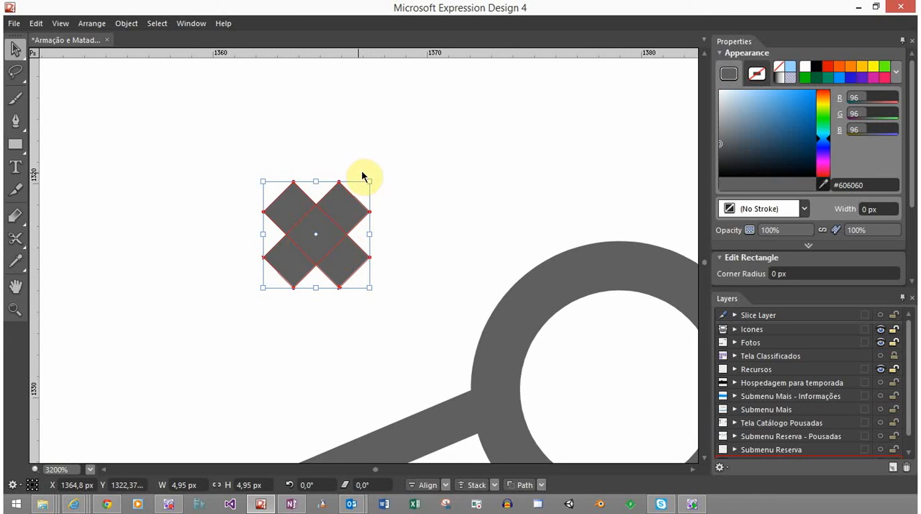
drag(387, 138, 240, 339)
click(544, 484)
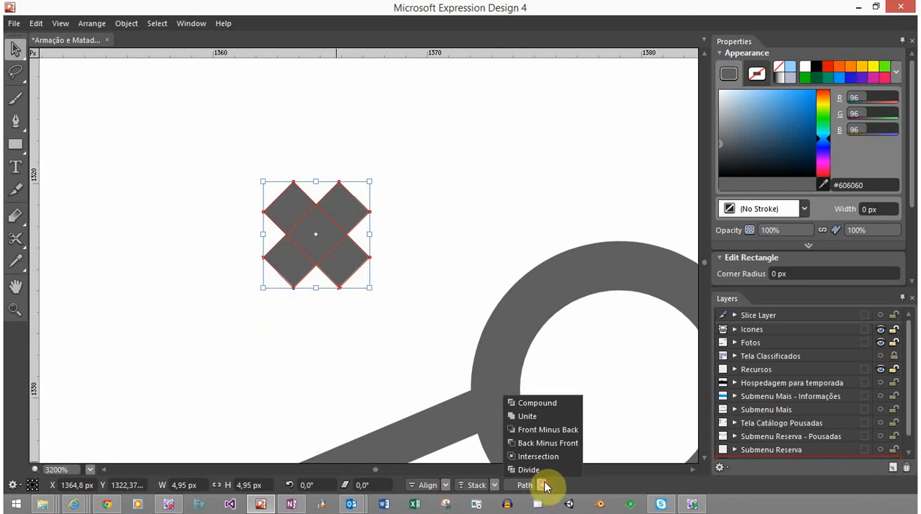
click(528, 416)
click(403, 336)
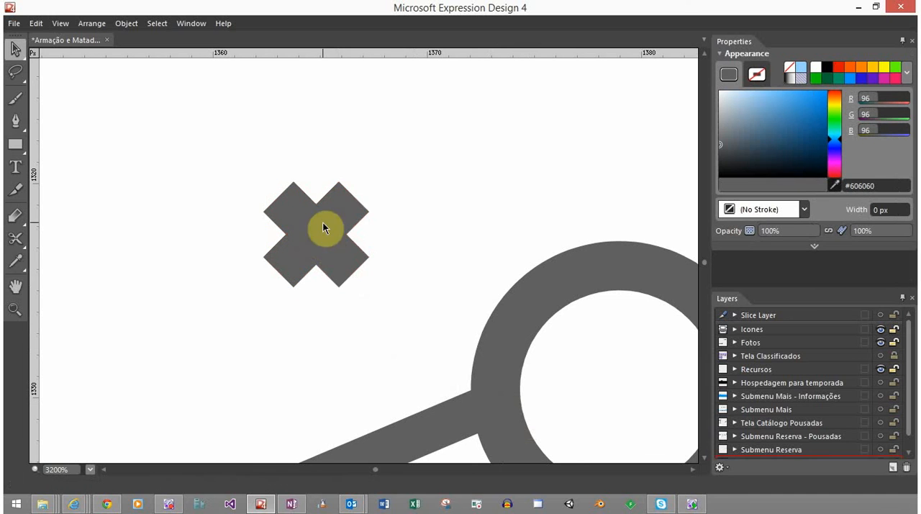
Move the X shape into the centre of the new house copy's empty ring
click(357, 204)
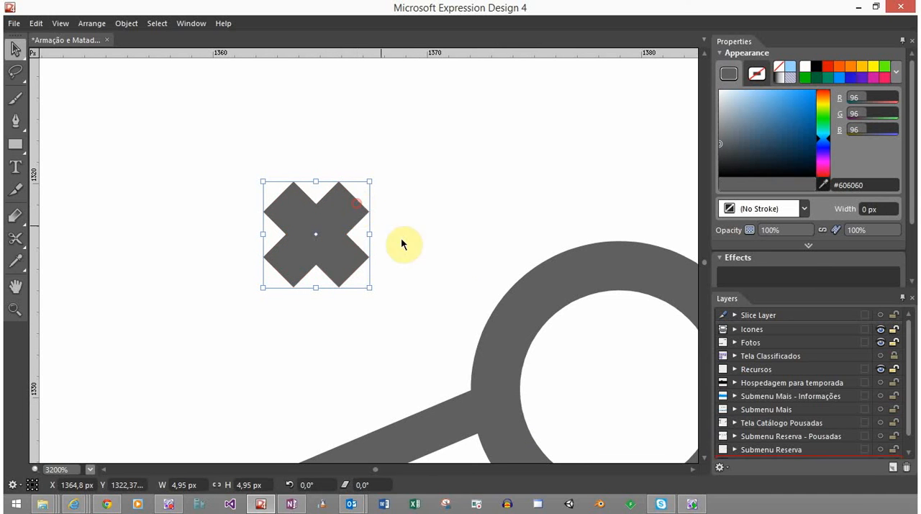
drag(402, 245, 657, 367)
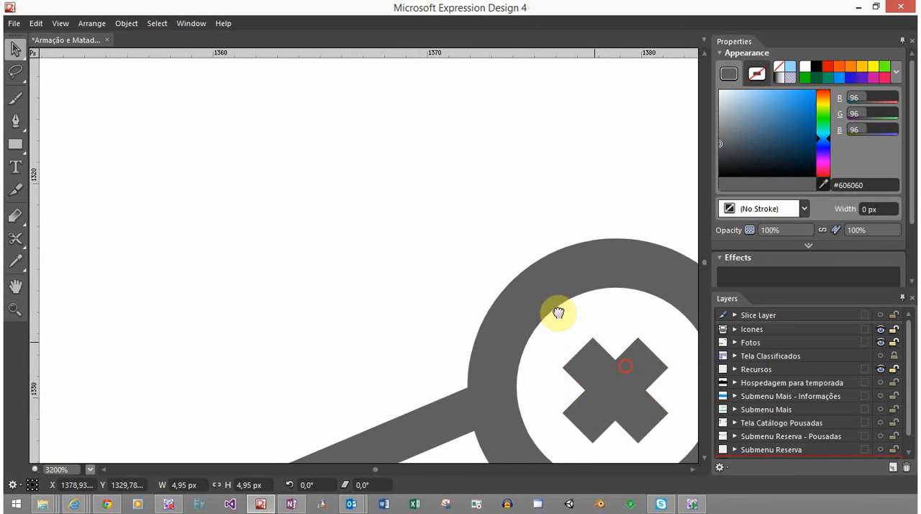
drag(559, 313, 396, 179)
click(574, 205)
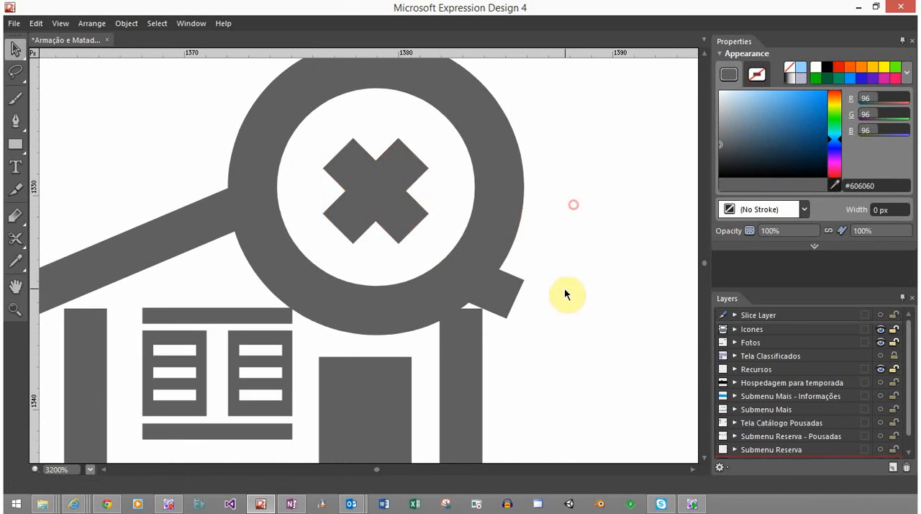
scroll(329, 329, down, 5)
scroll(377, 366, down, 1)
scroll(374, 371, down, 1)
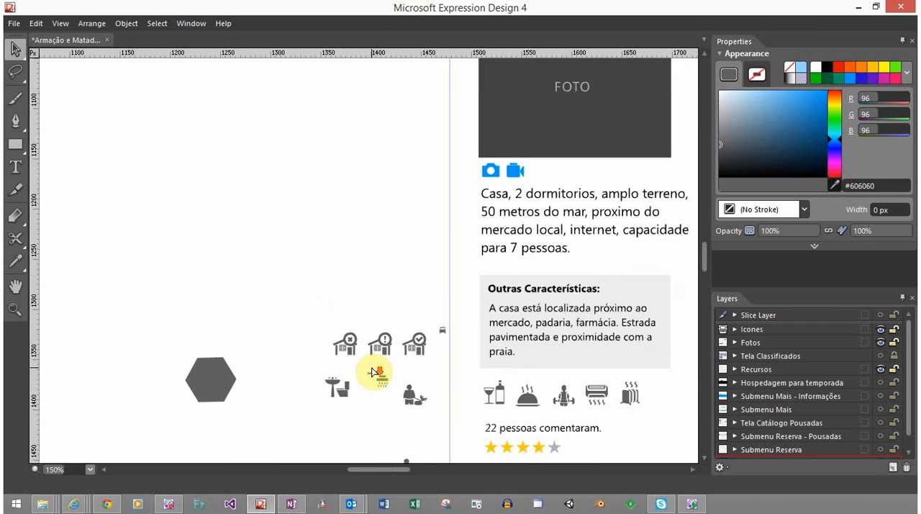
Enlarge the X shape proportionally about its centre so that it fills more of the left house icon's ring
scroll(374, 371, down, 1)
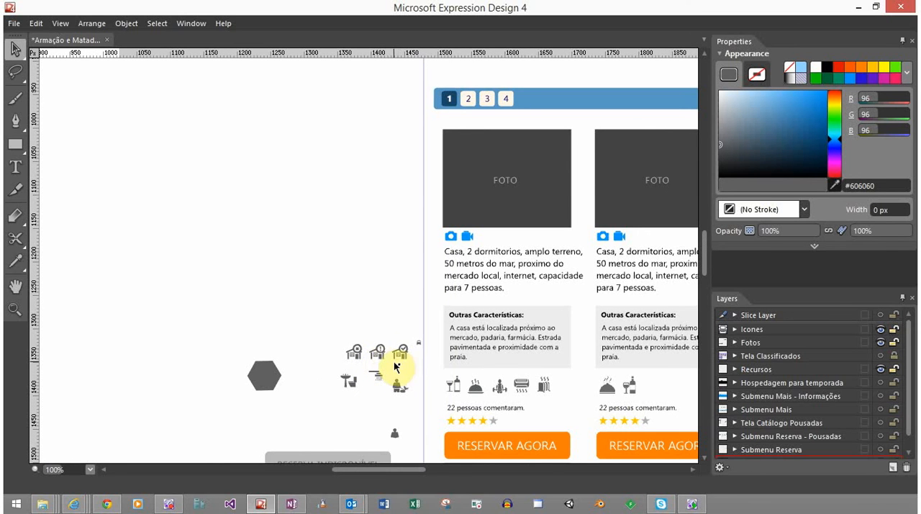
scroll(365, 360, up, 3)
scroll(365, 360, up, 6)
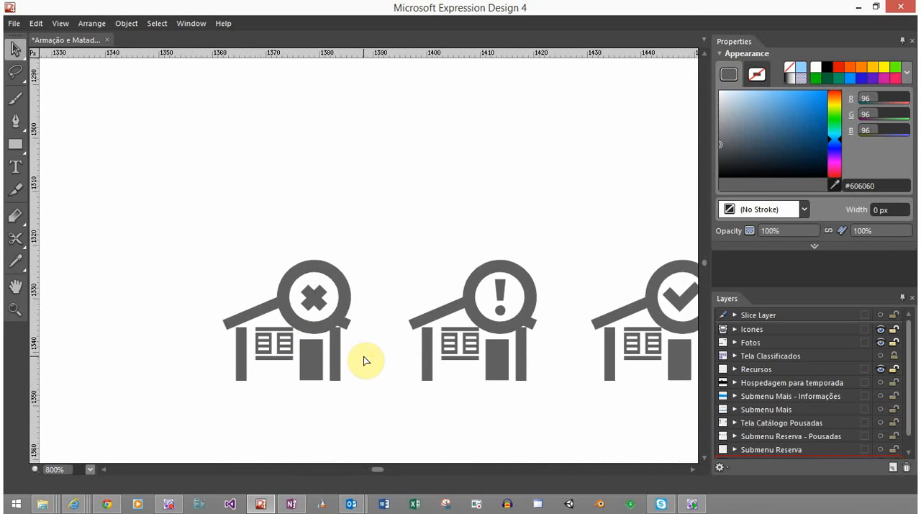
click(299, 222)
click(299, 222)
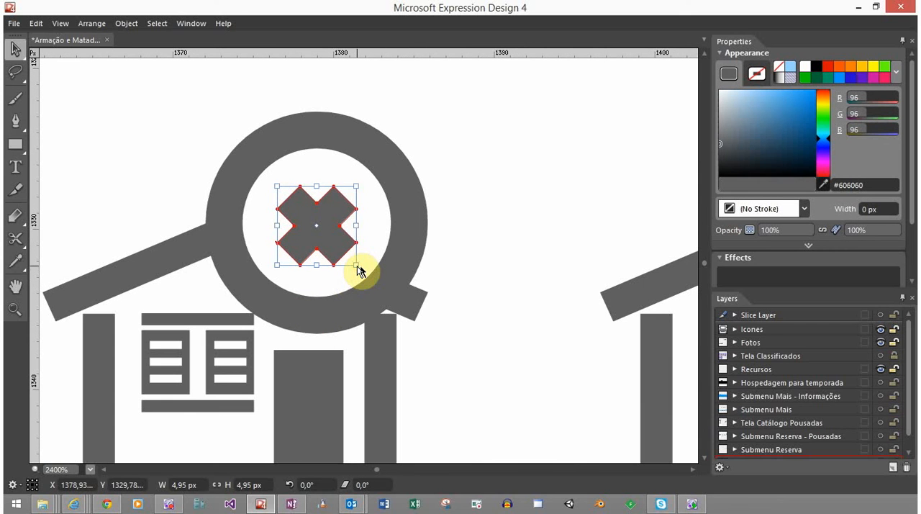
drag(357, 265, 368, 278)
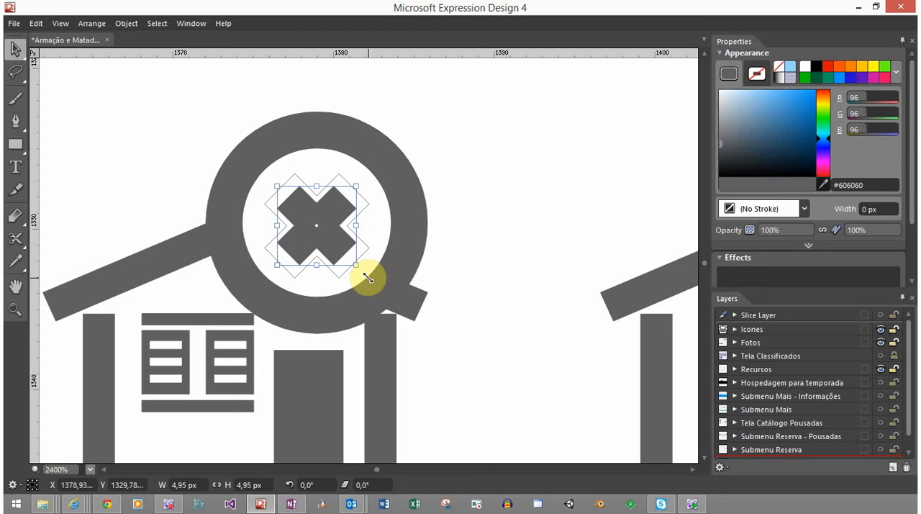
drag(368, 278, 372, 281)
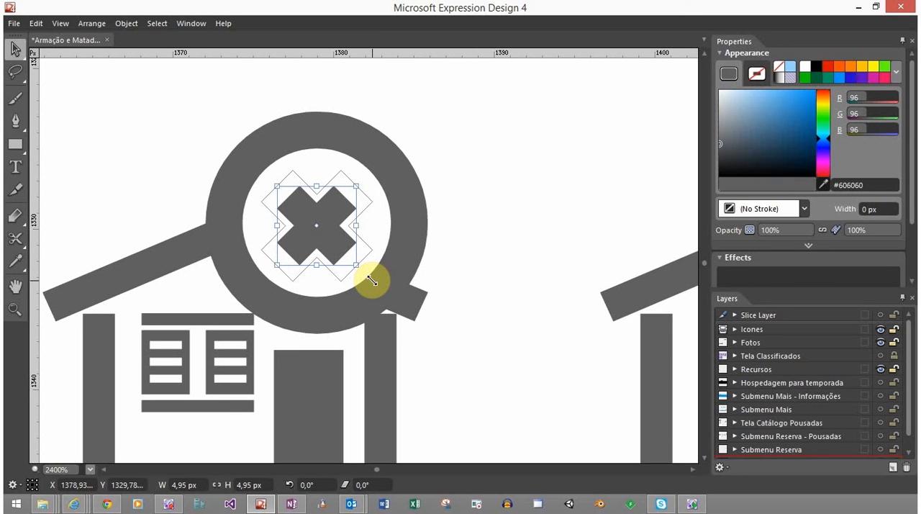
drag(371, 280, 371, 279)
click(431, 367)
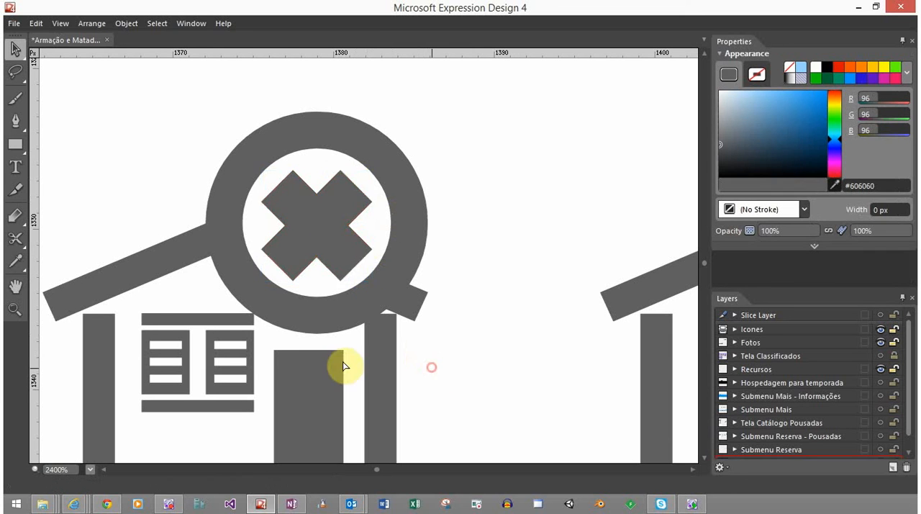
Shrink the X shape slightly about its centre to about 6.58 px wide and high
scroll(345, 366, down, 8)
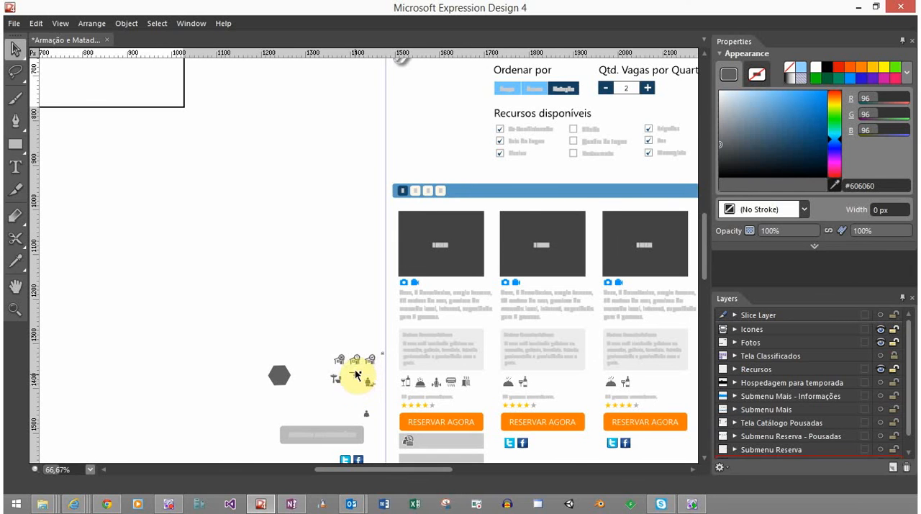
scroll(352, 371, up, 1)
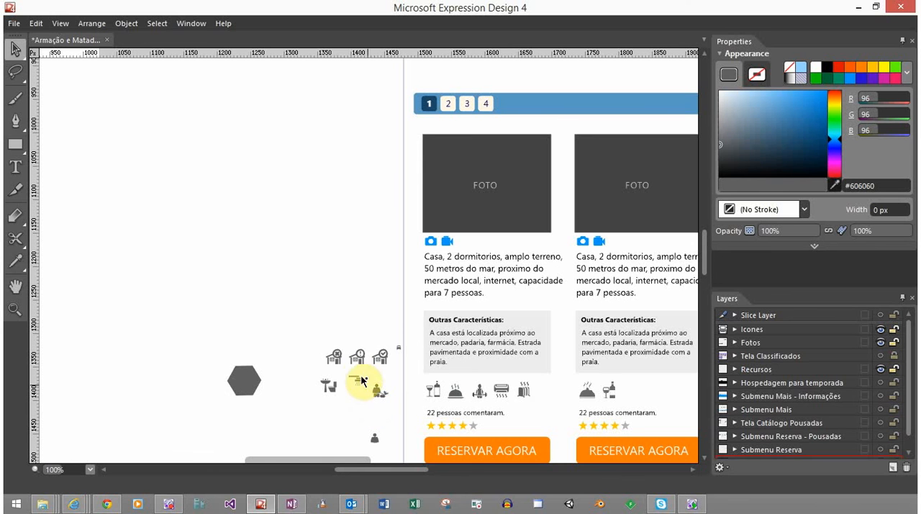
scroll(351, 365, up, 10)
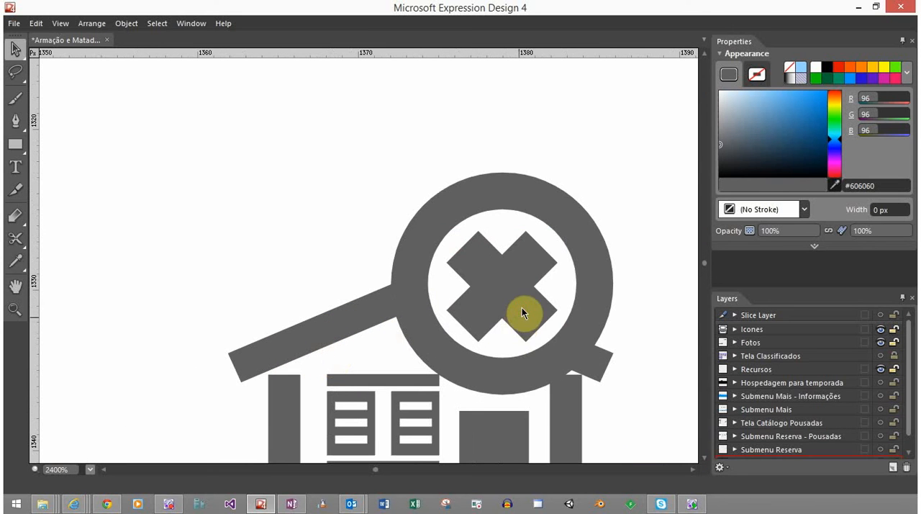
click(522, 308)
drag(557, 341, 554, 338)
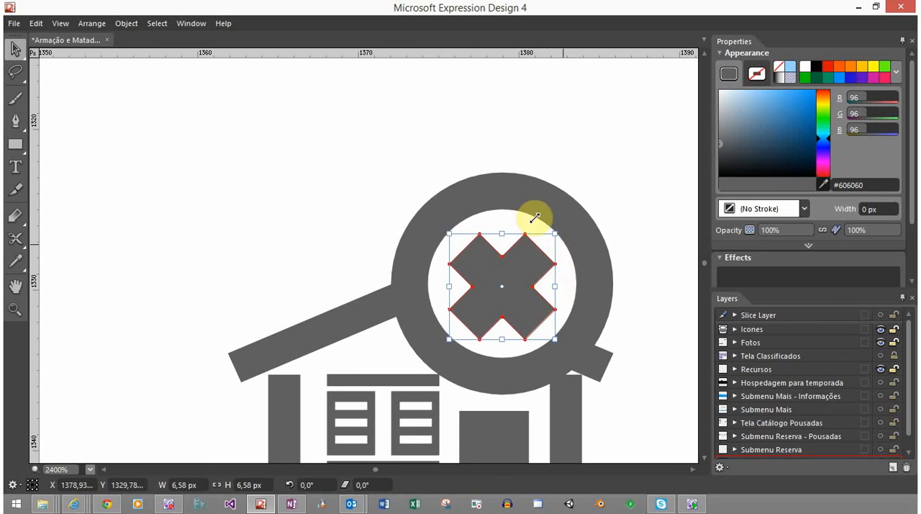
drag(560, 280, 411, 212)
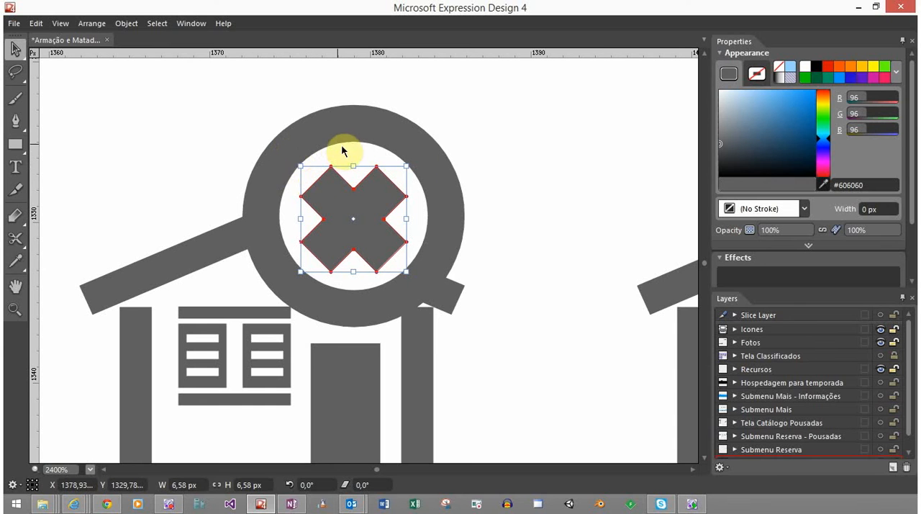
click(467, 147)
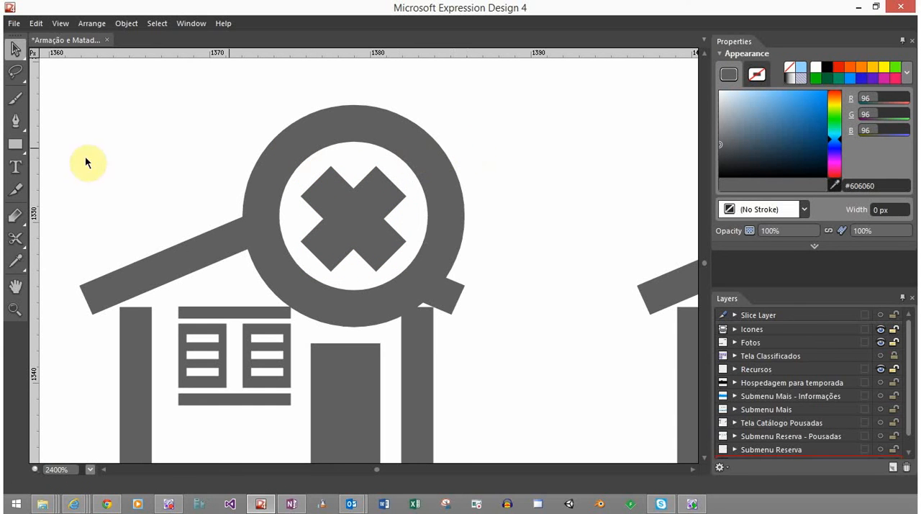
Draw a small square at the X's upper-right arm and set its width and height to 1 px
click(15, 144)
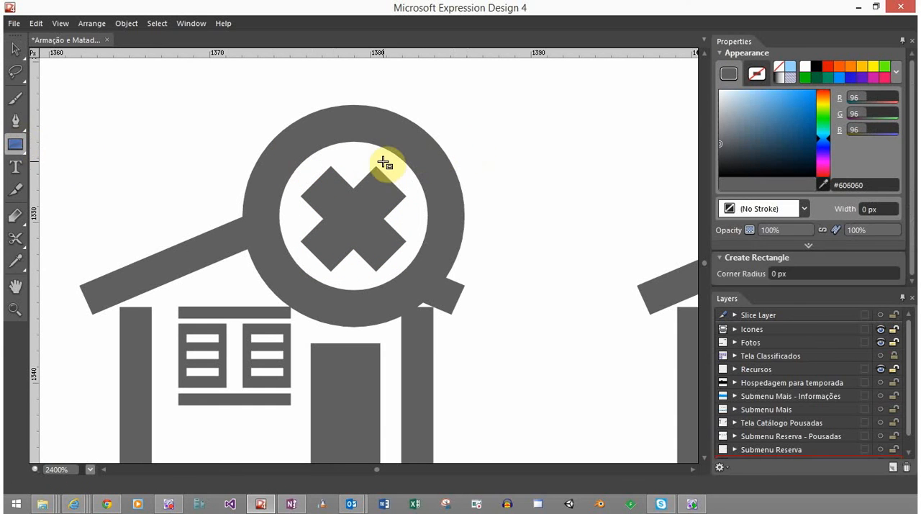
drag(383, 162, 401, 180)
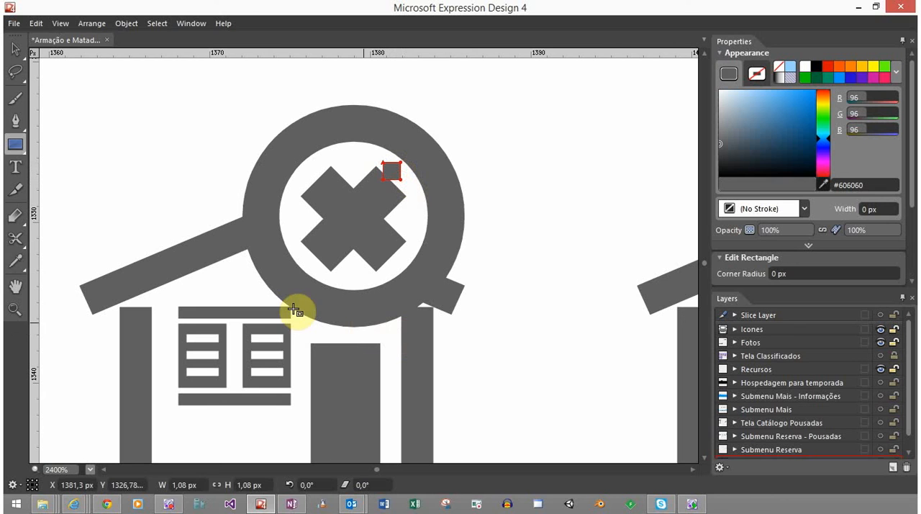
click(185, 485)
text(q)
key(BackSpace)
text(1)
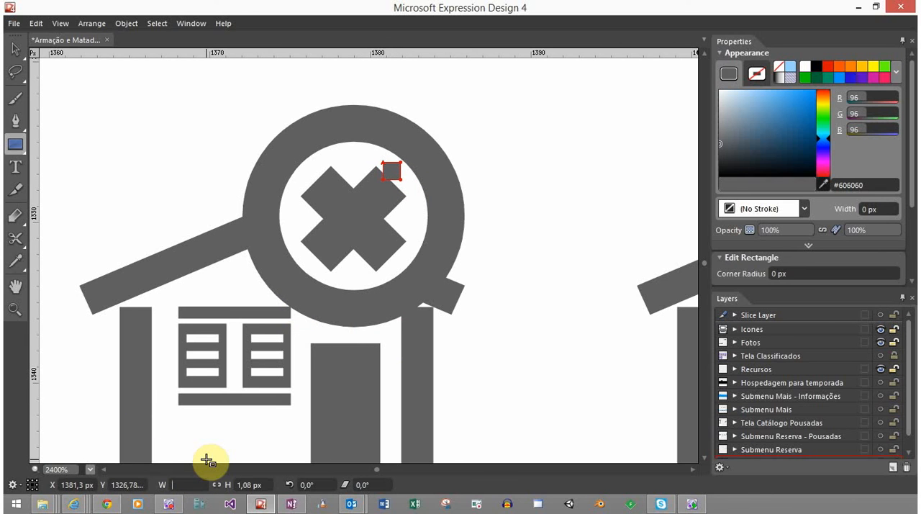
key(Tab)
text(1)
key(Return)
key(v)
click(492, 220)
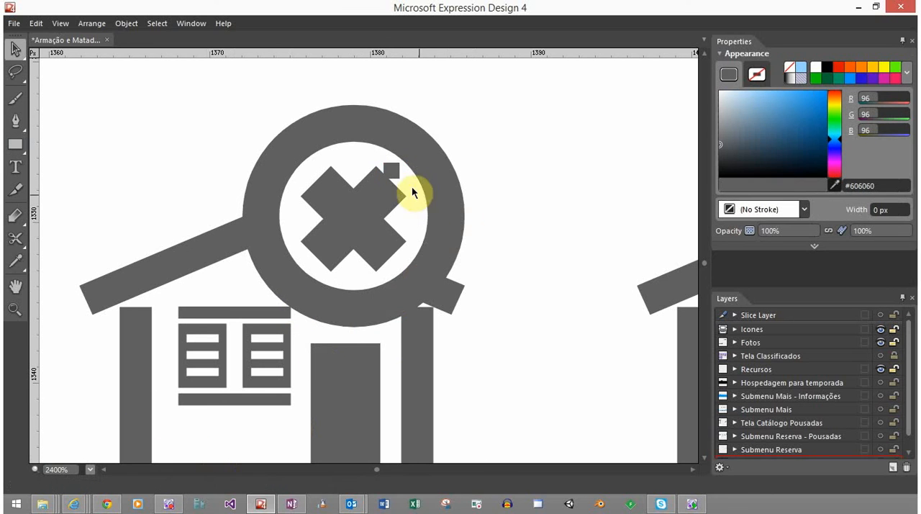
Shift the 1 px square towards the gap between the X's upper-right arm and the ring, and move it outside the ring to the right
click(395, 169)
drag(399, 171, 409, 173)
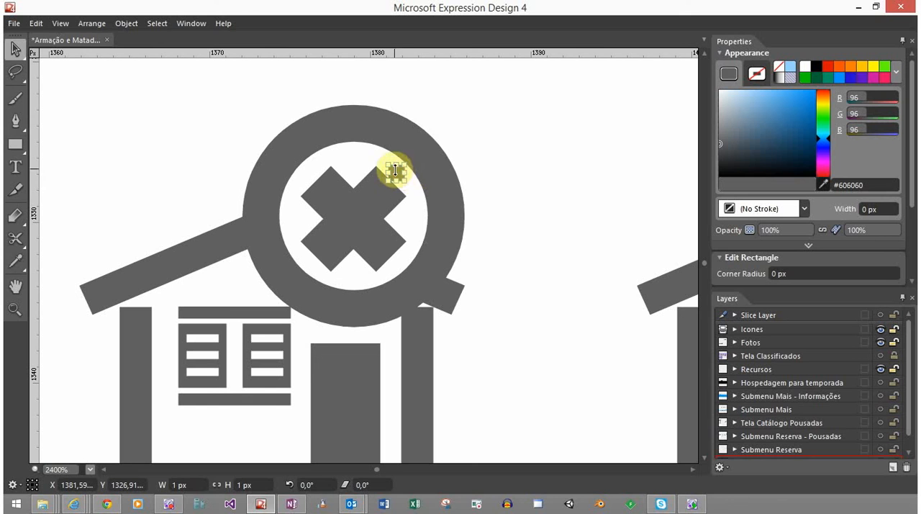
click(477, 205)
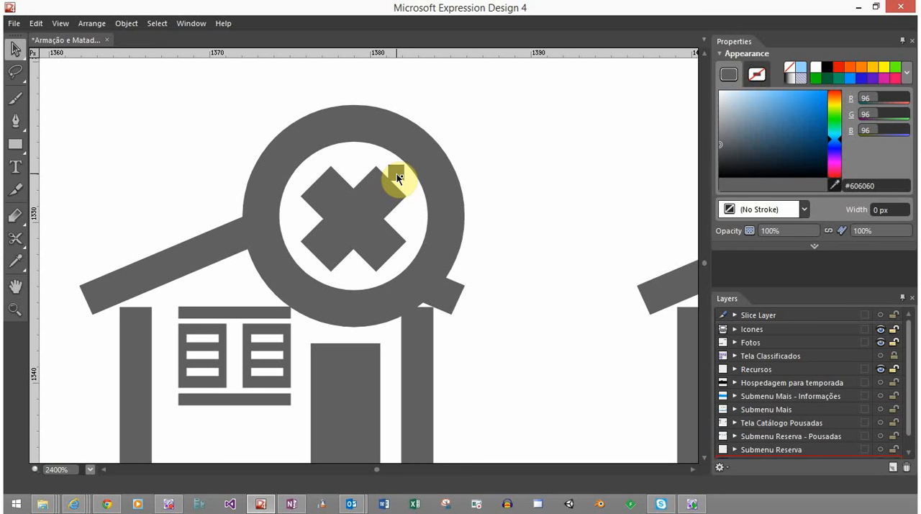
click(399, 173)
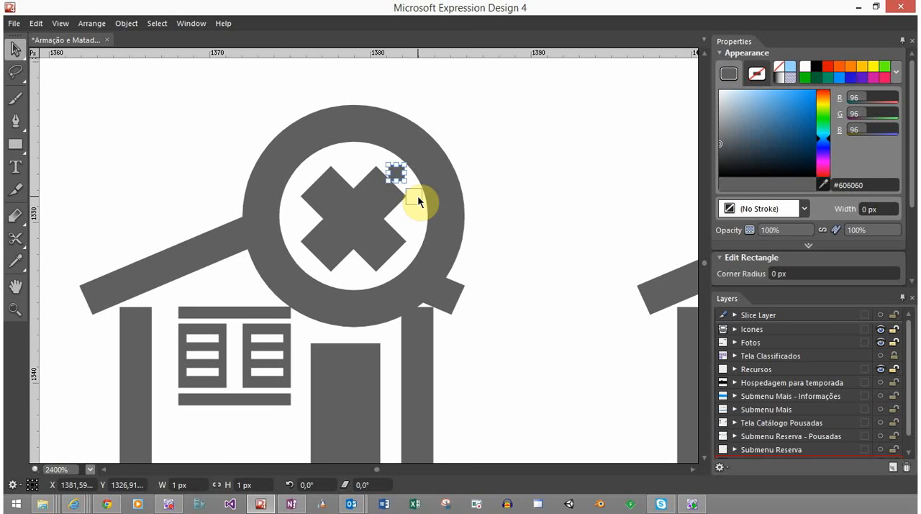
drag(419, 202, 514, 202)
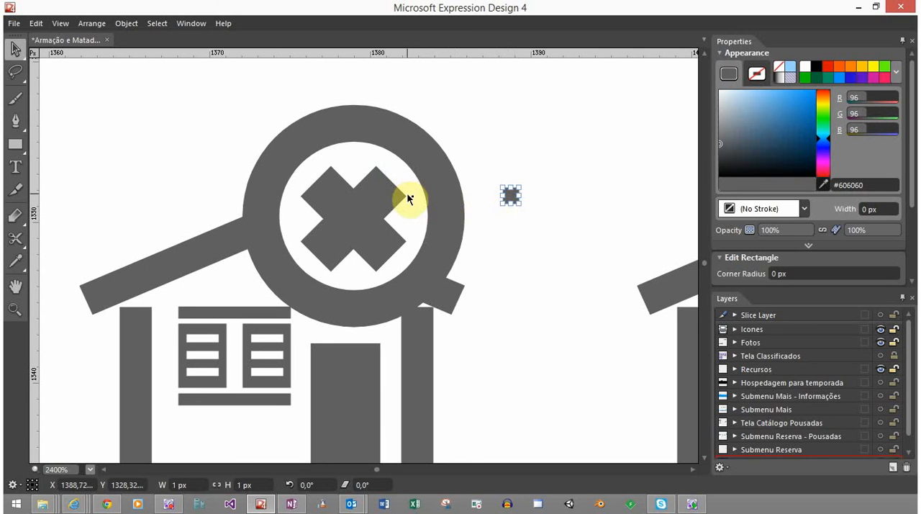
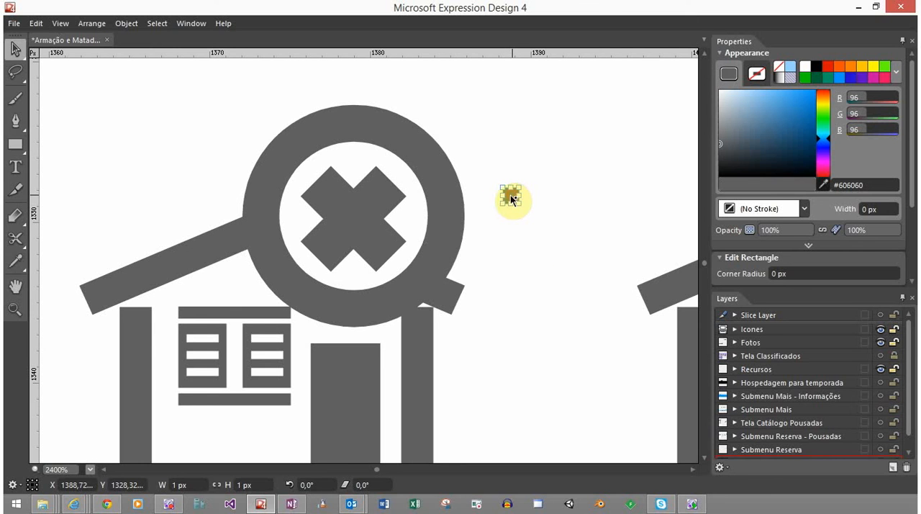
Fill the 1 px square with light blue (#95D4FF) and place it over the top slat of the left house icon's left shutter
drag(220, 333, 220, 333)
click(791, 68)
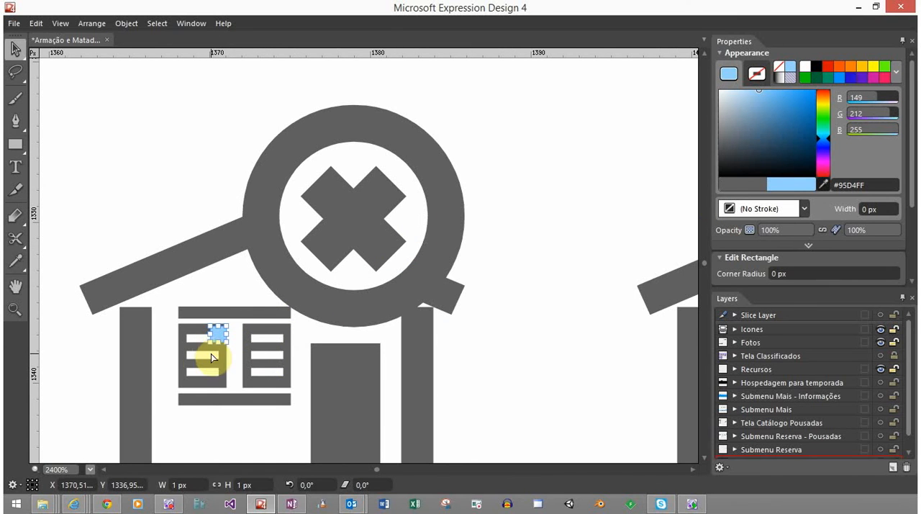
scroll(210, 353, up, 3)
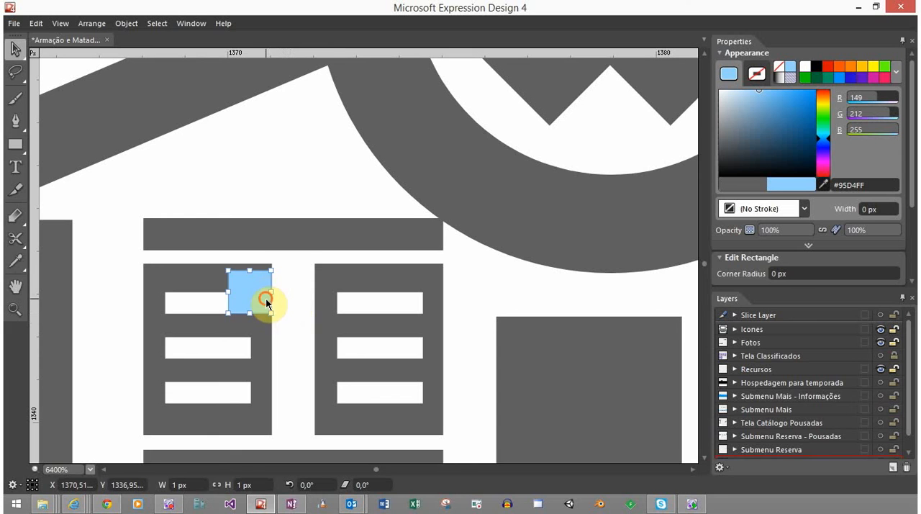
drag(266, 295, 200, 297)
click(227, 294)
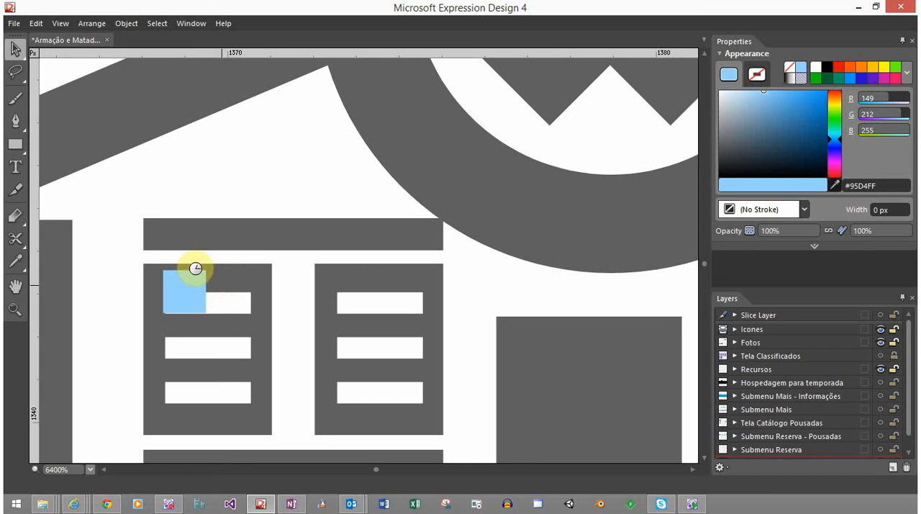
Move the light blue 1 px square off the left house icon and park it beside the small icon next to the check-mark house
drag(197, 283, 240, 171)
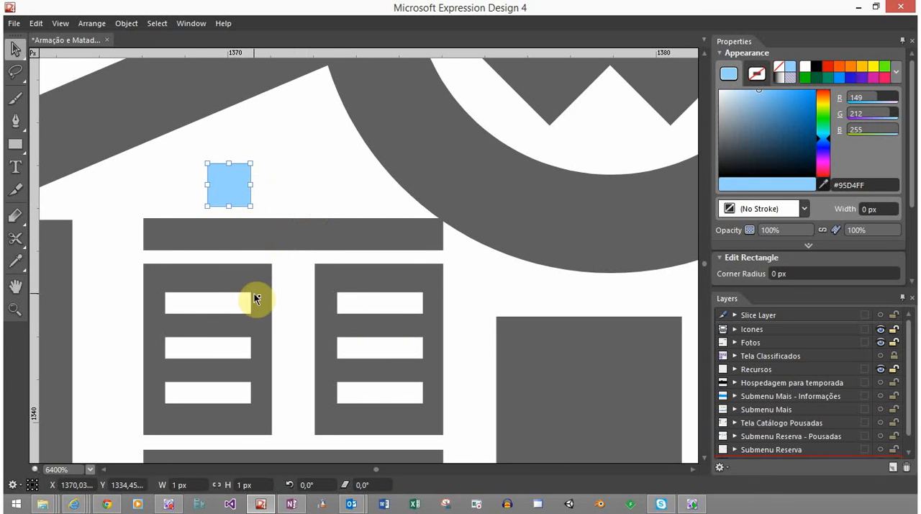
scroll(261, 273, down, 3)
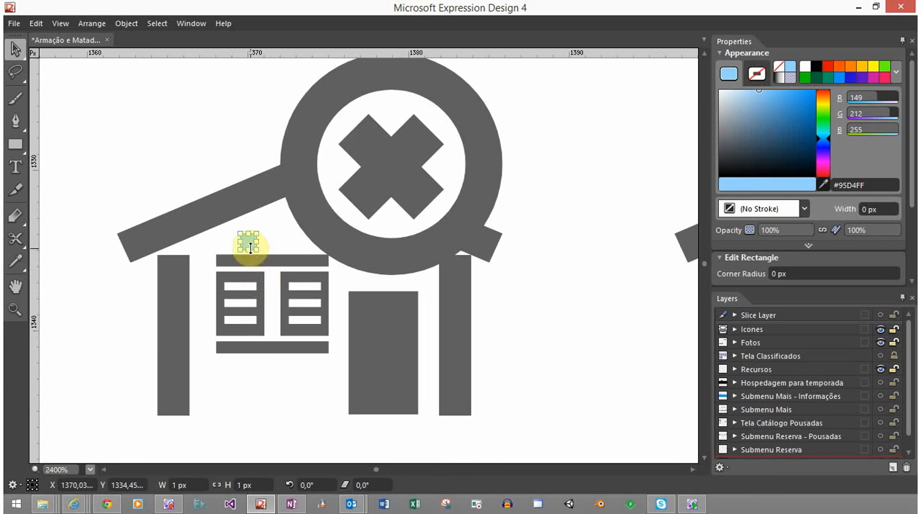
scroll(319, 49, up, 3)
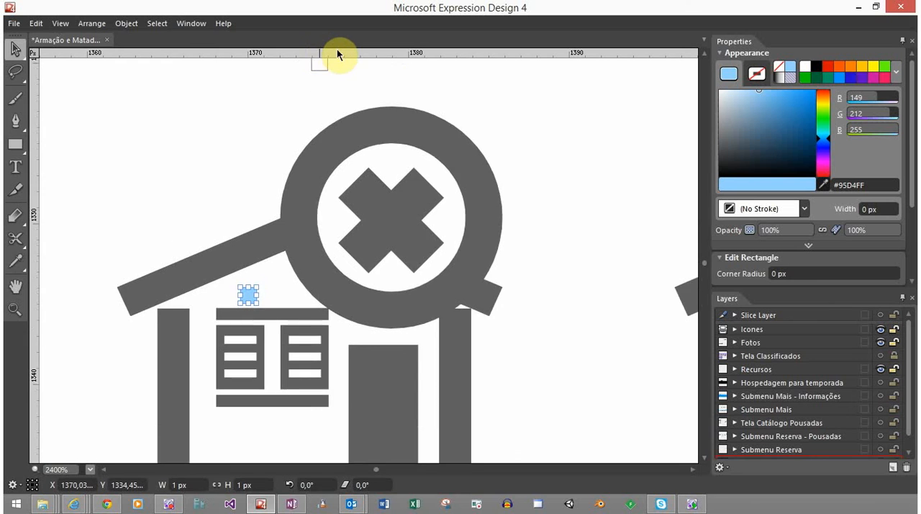
drag(354, 94, 369, 97)
scroll(320, 159, down, 5)
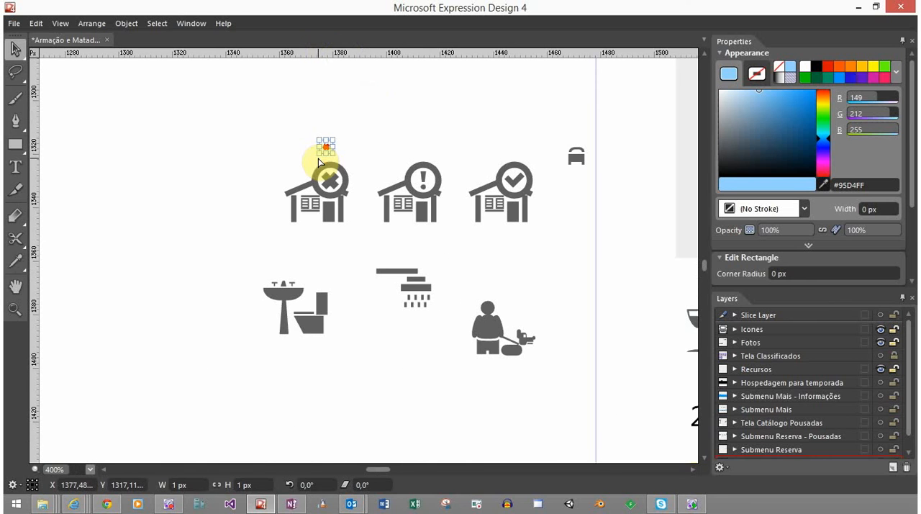
click(348, 149)
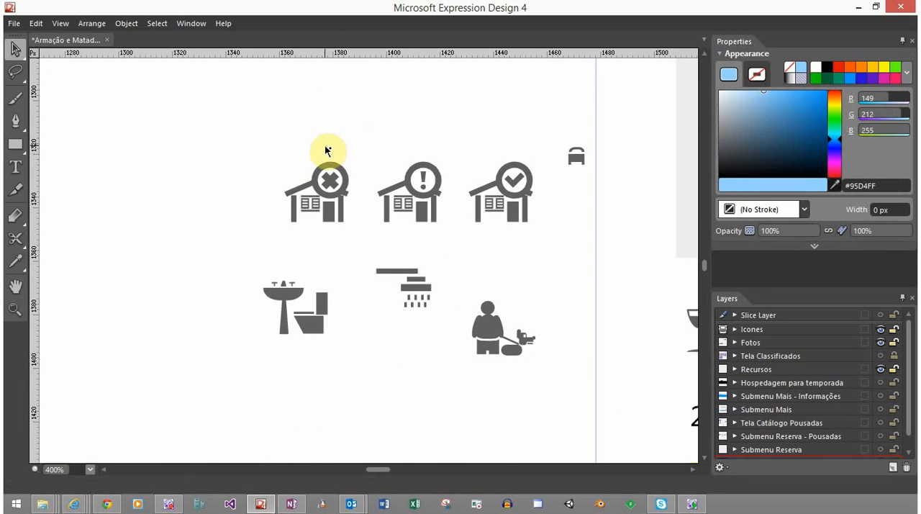
click(326, 147)
drag(404, 130, 559, 148)
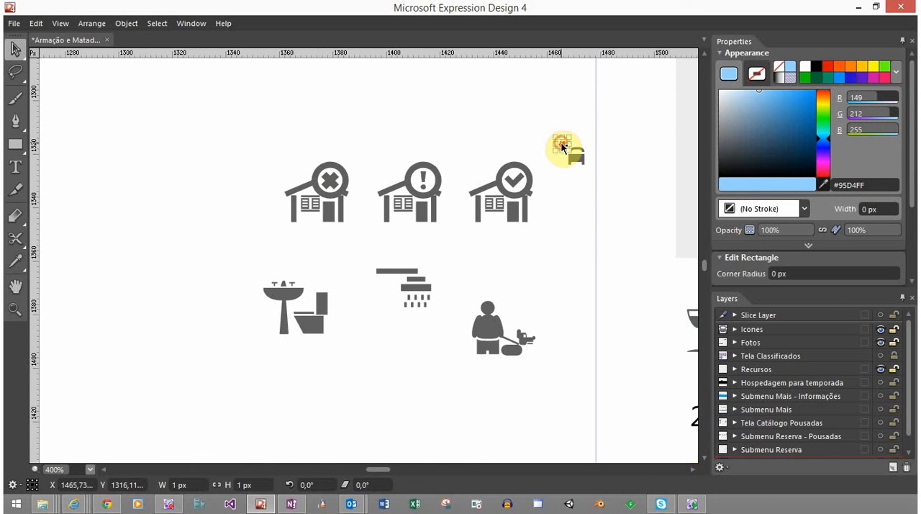
click(528, 139)
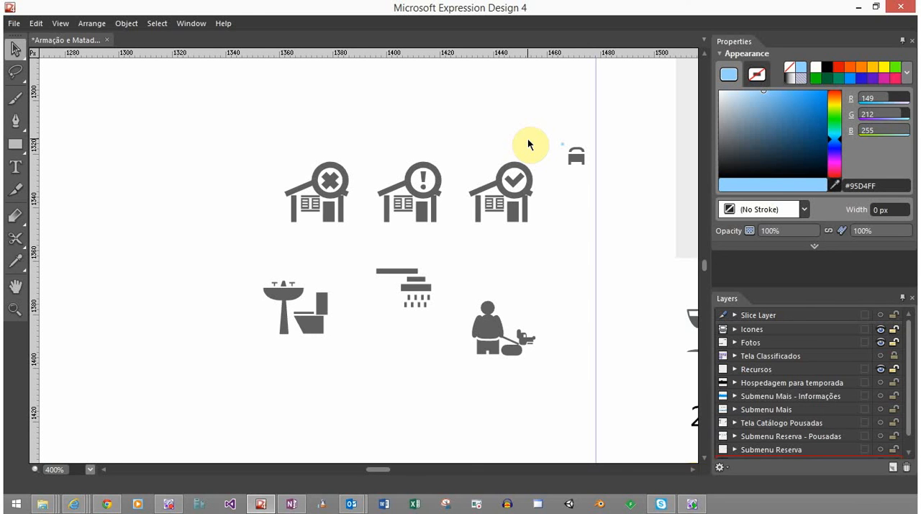
drag(592, 265, 447, 167)
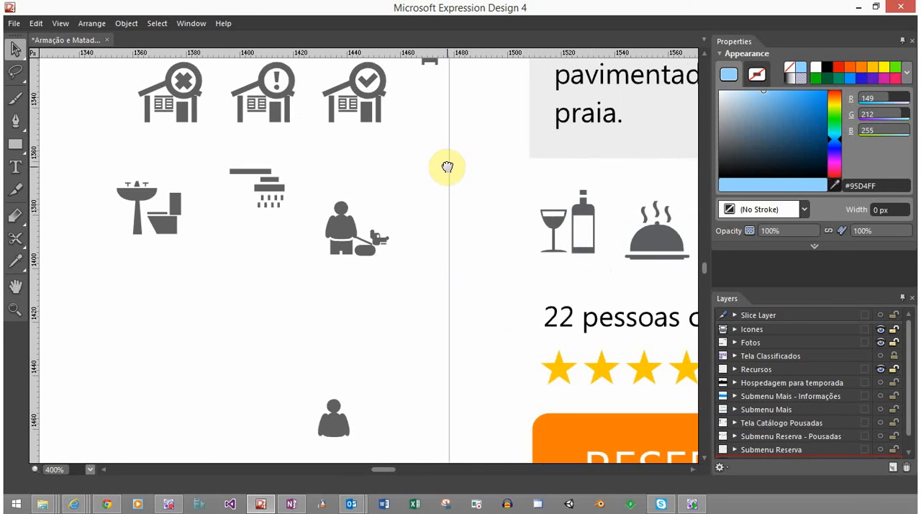
drag(576, 438, 532, 288)
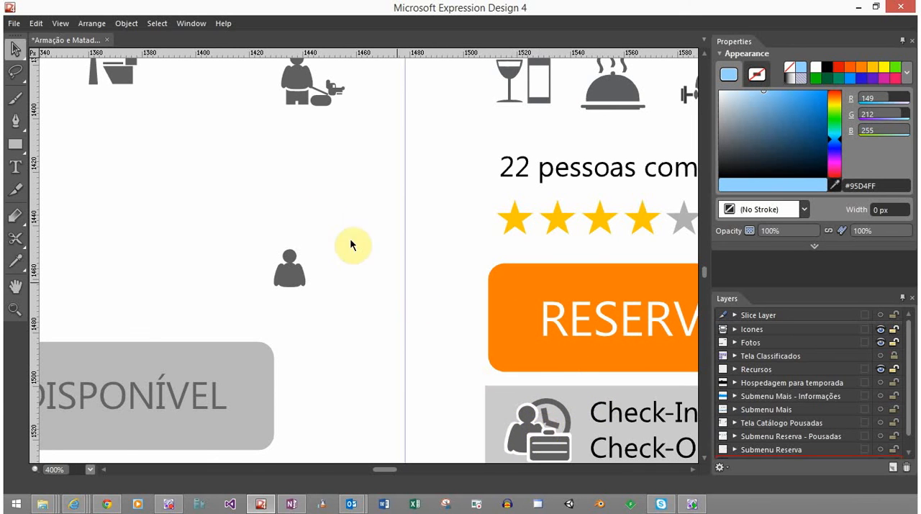
drag(321, 156, 452, 382)
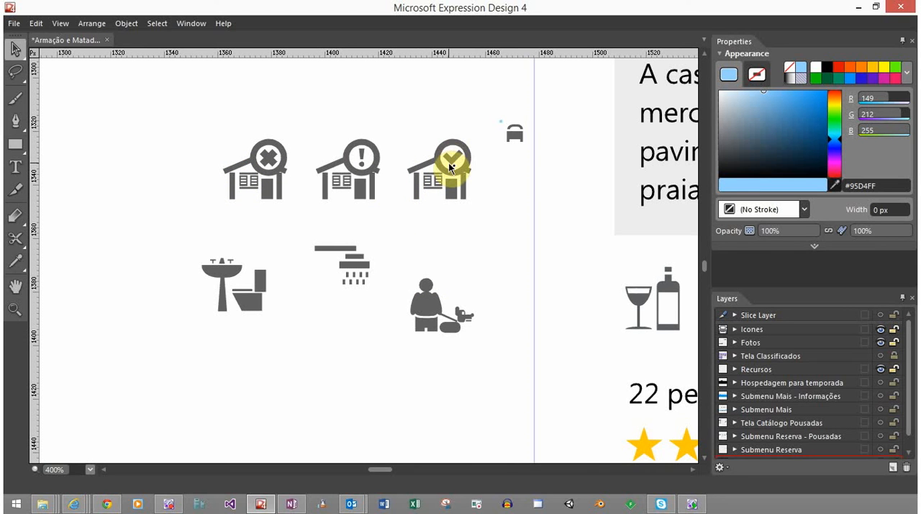
Fill the ring and check mark of the right house icon with green (#00C800)
key(a)
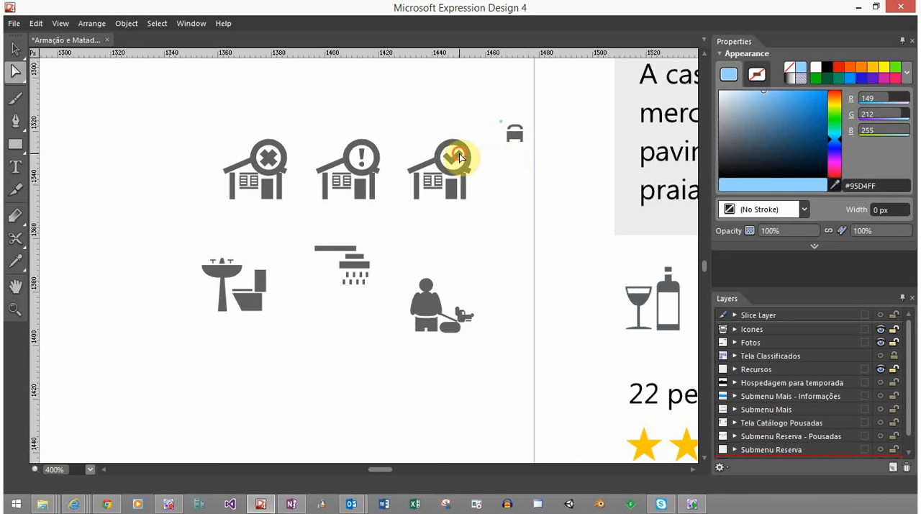
click(462, 154)
scroll(461, 159, up, 3)
scroll(461, 159, up, 3)
shift+click(496, 146)
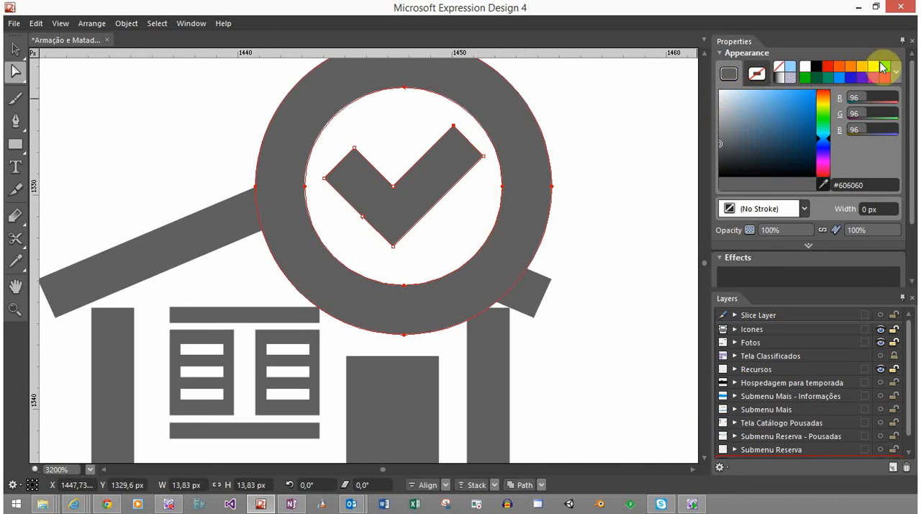
click(807, 77)
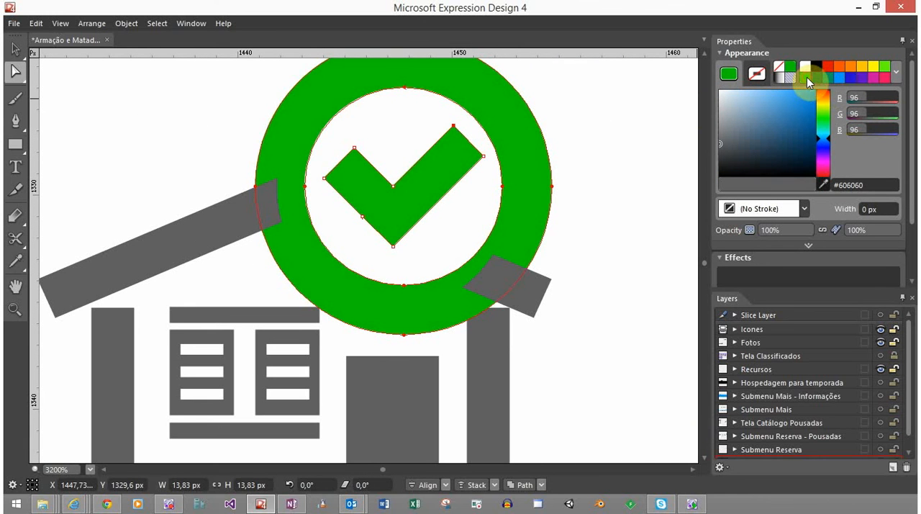
click(593, 218)
scroll(595, 216, down, 6)
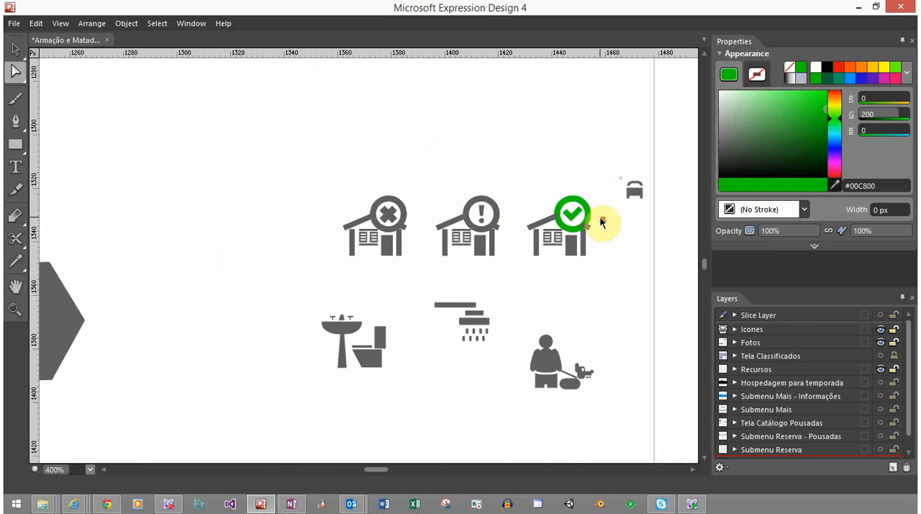
Bring the green check-mark ring in front of the right house icon's roof
key(v)
click(574, 211)
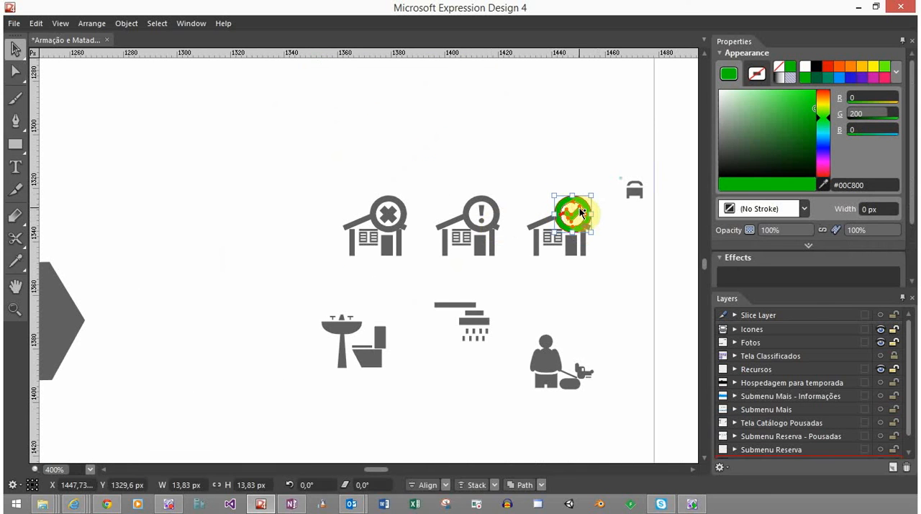
key(Delete)
key(ctrl+z)
click(586, 169)
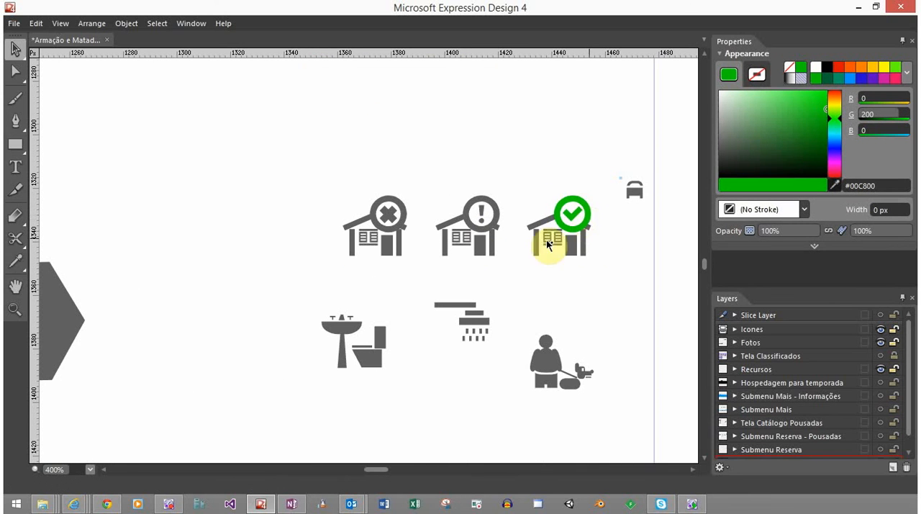
Fill the ring and exclamation mark of the middle house icon with yellow (#FFC800)
click(495, 213)
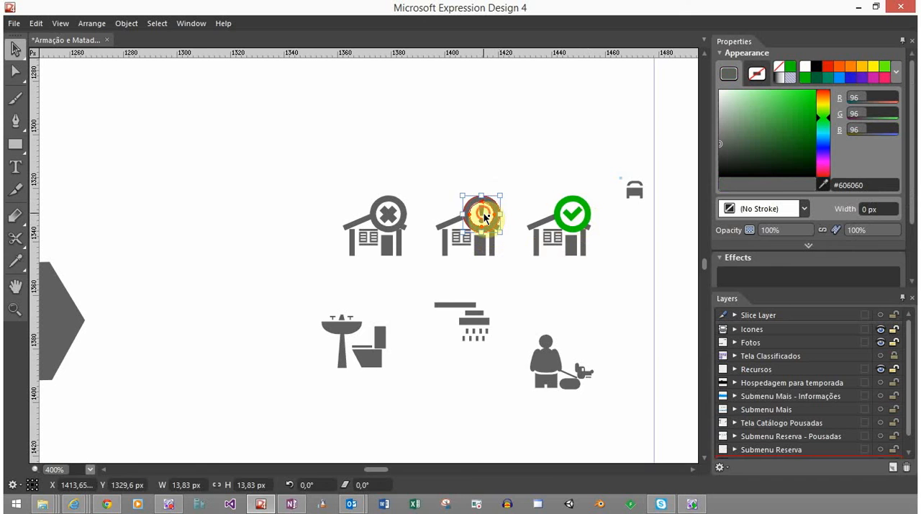
scroll(486, 222, up, 3)
scroll(486, 225, up, 5)
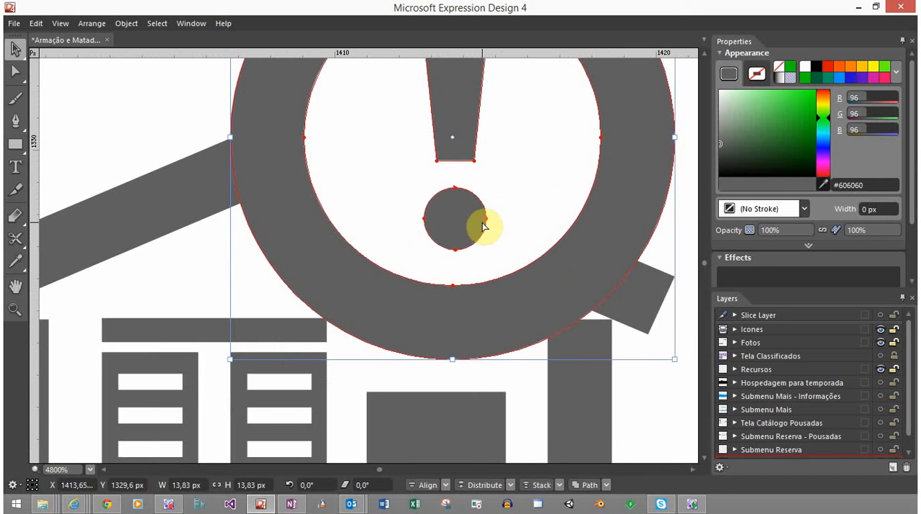
scroll(483, 226, down, 3)
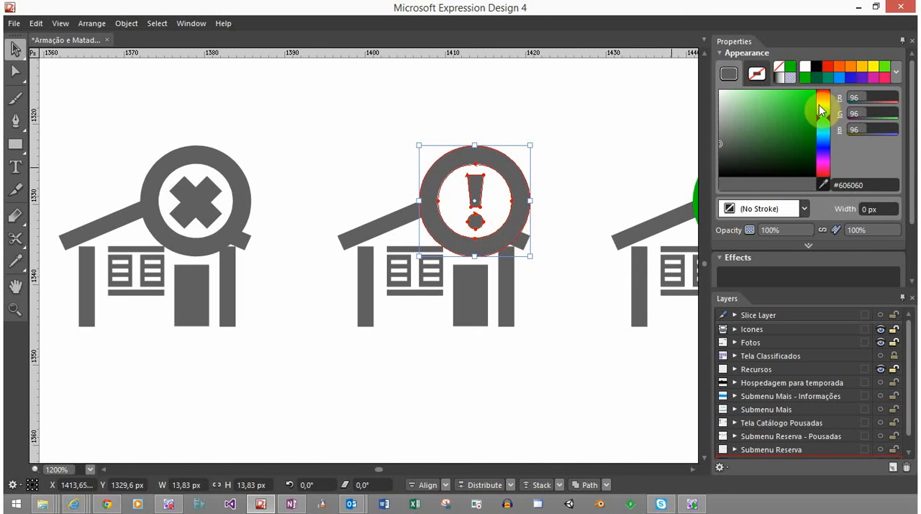
click(862, 67)
click(575, 146)
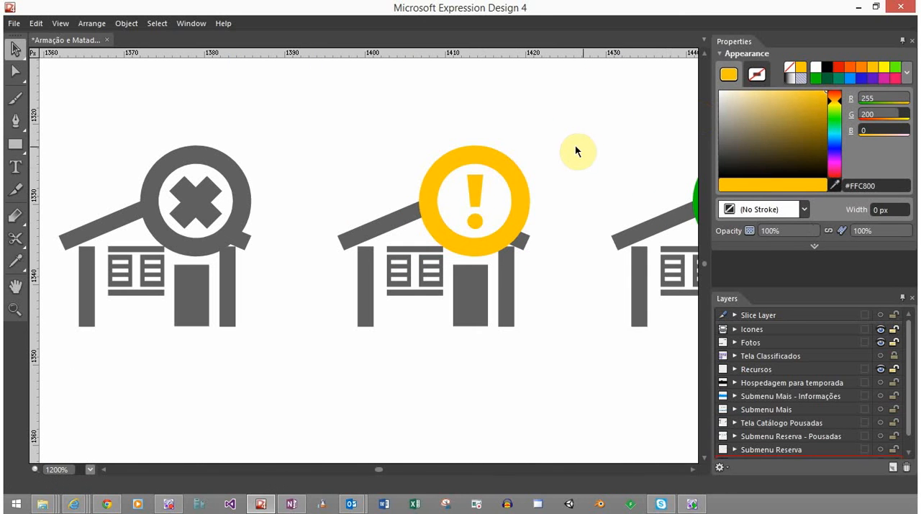
Fill the X and its ring on the left house icon with red (#FF0000)
click(182, 187)
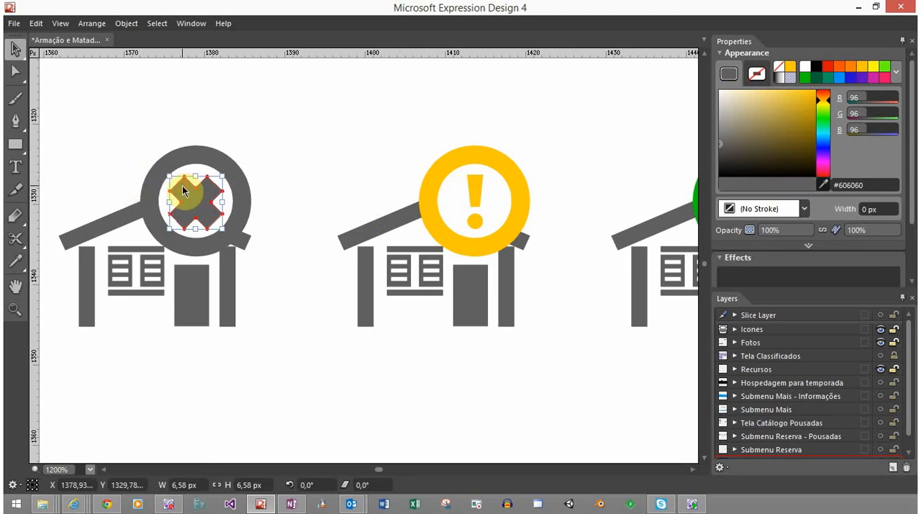
shift+click(187, 153)
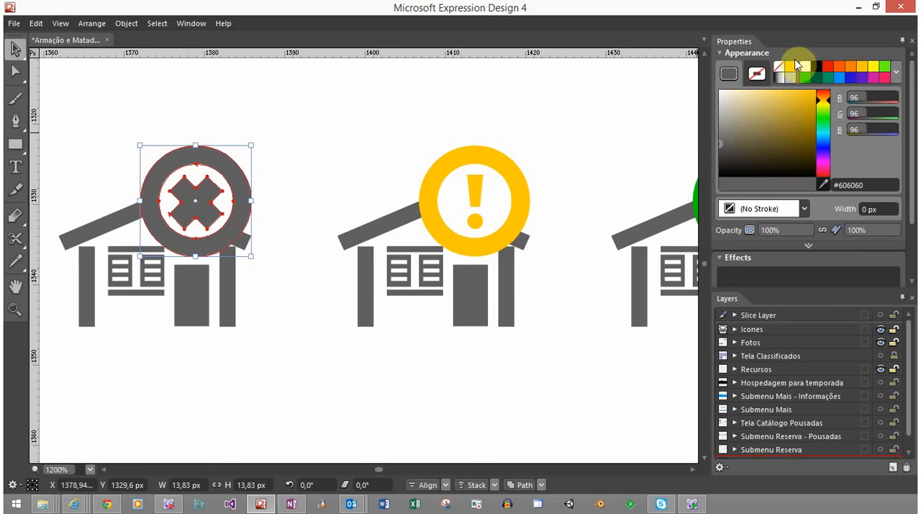
click(827, 67)
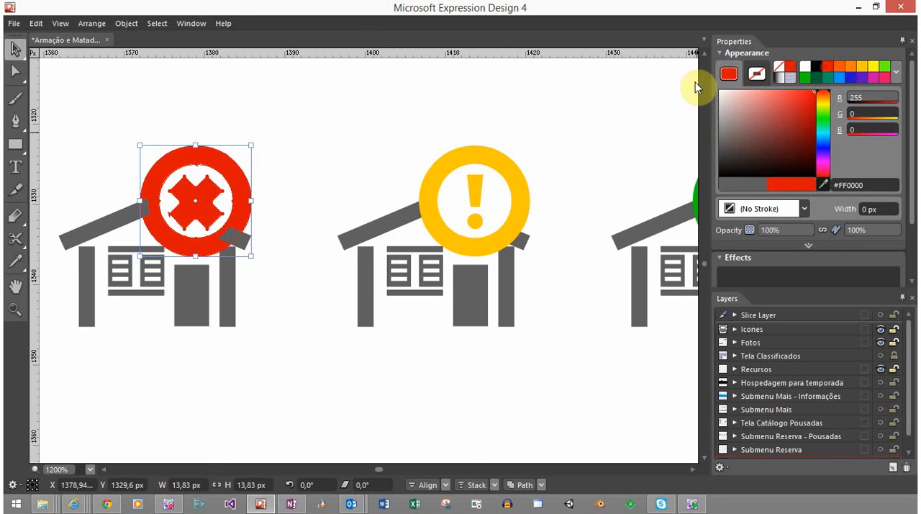
click(420, 103)
Bring the red ring and X in front of the left house icon's roof by cutting and pasting them
click(226, 201)
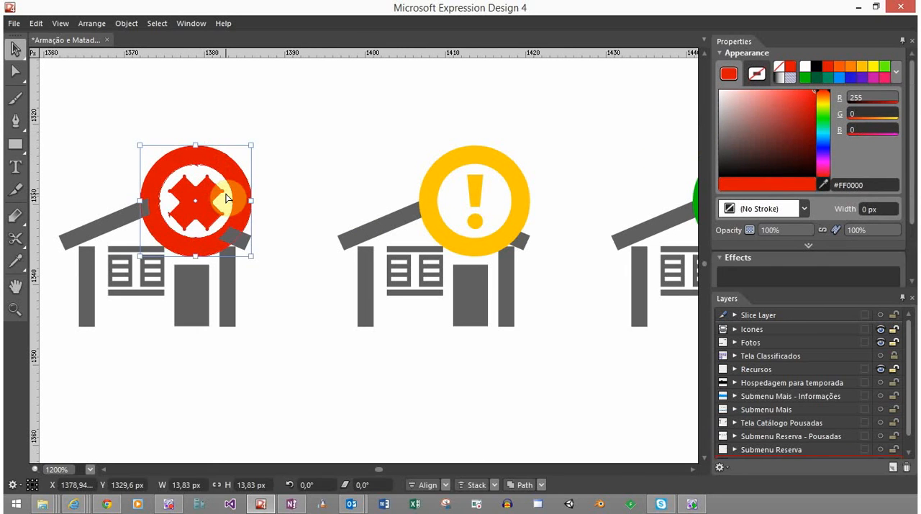
key(ctrl+x)
key(ctrl+v)
click(276, 145)
scroll(386, 177, down, 8)
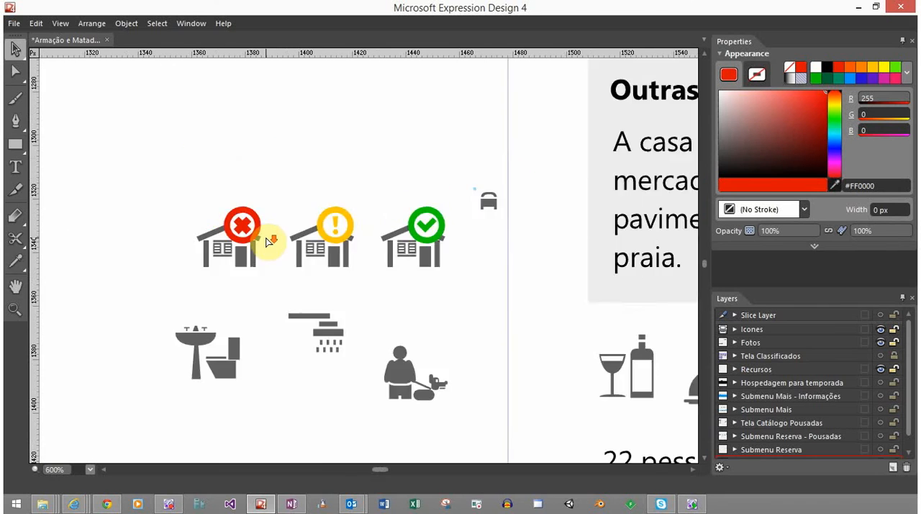
scroll(275, 243, down, 1)
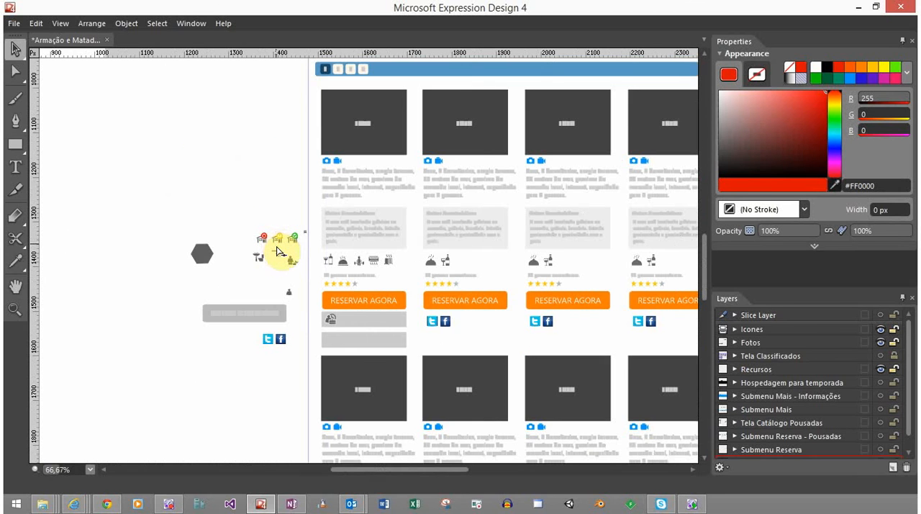
scroll(278, 251, up, 1)
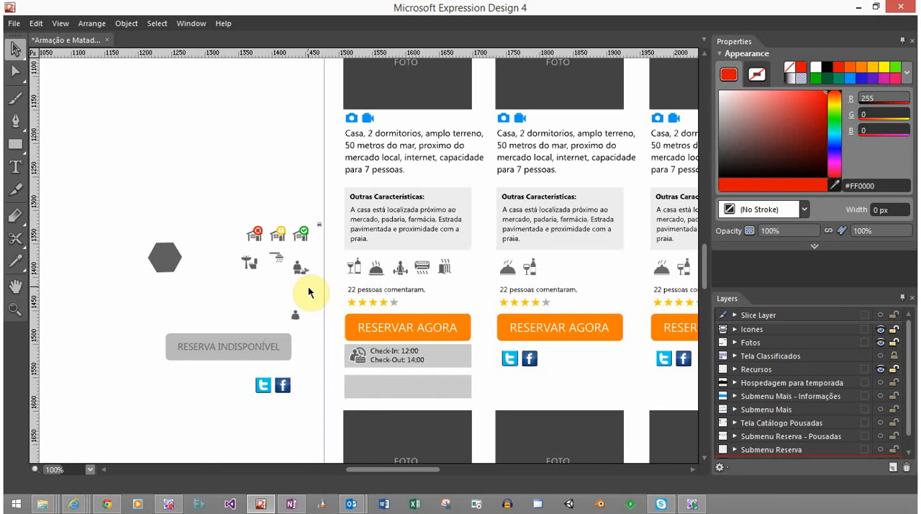
key(space)
drag(309, 286, 319, 222)
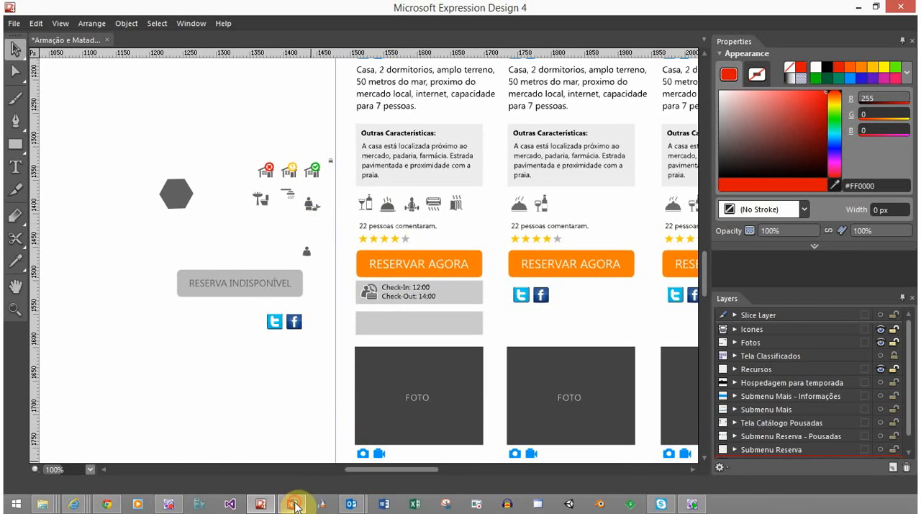
Switch to OneNote and strike through 'Acomodação reservada', 'Acomodação aguardando confirmação' and 'Acomodação disponível' in the icon list
click(295, 504)
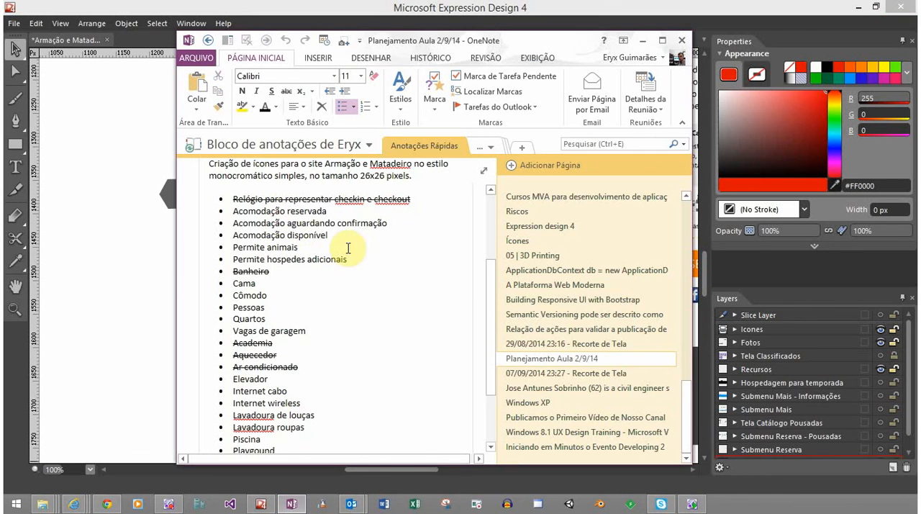
drag(329, 235, 234, 213)
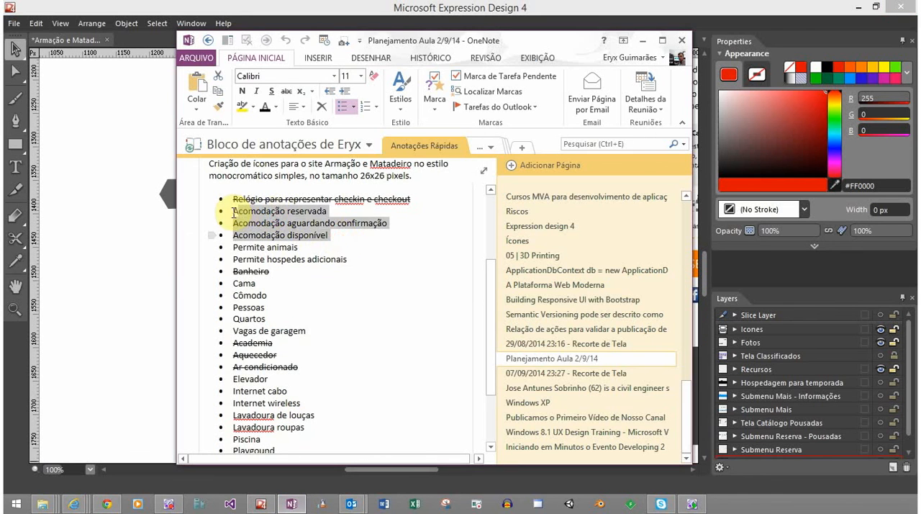
click(288, 92)
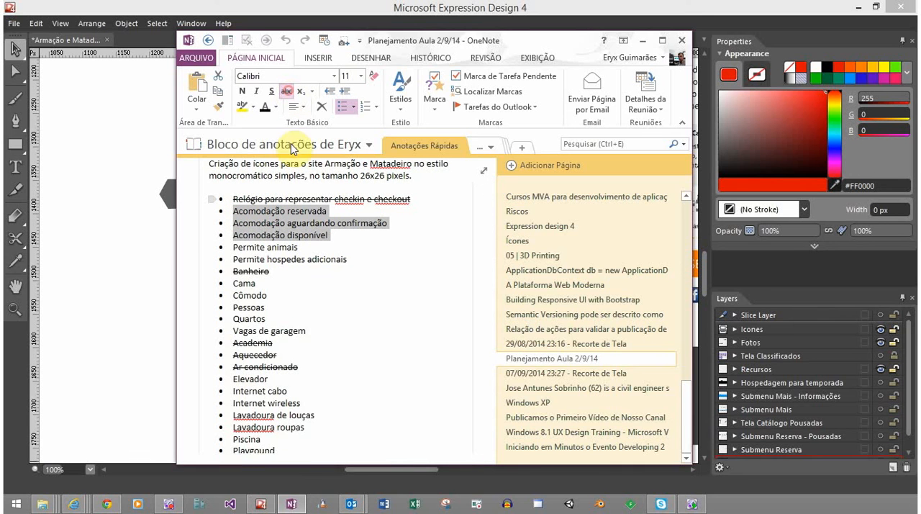
click(308, 235)
Strike through 'Permite animais' in the icon list, select 'Permite hospedes adicionais' and return to Expression Design
drag(305, 249, 231, 248)
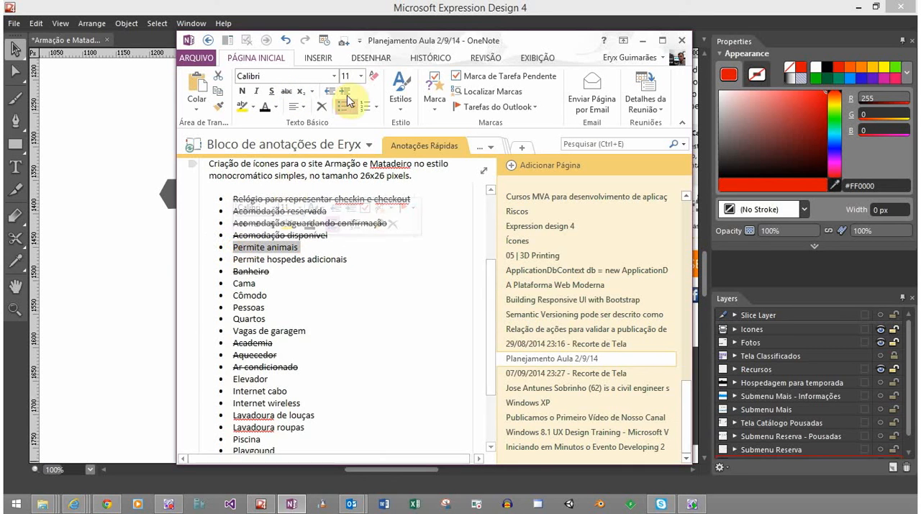
click(287, 91)
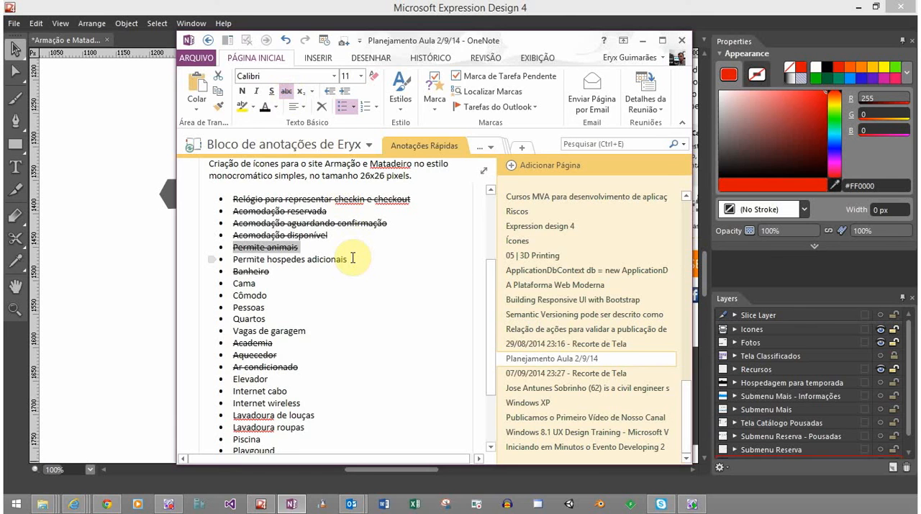
key(alt+Tab)
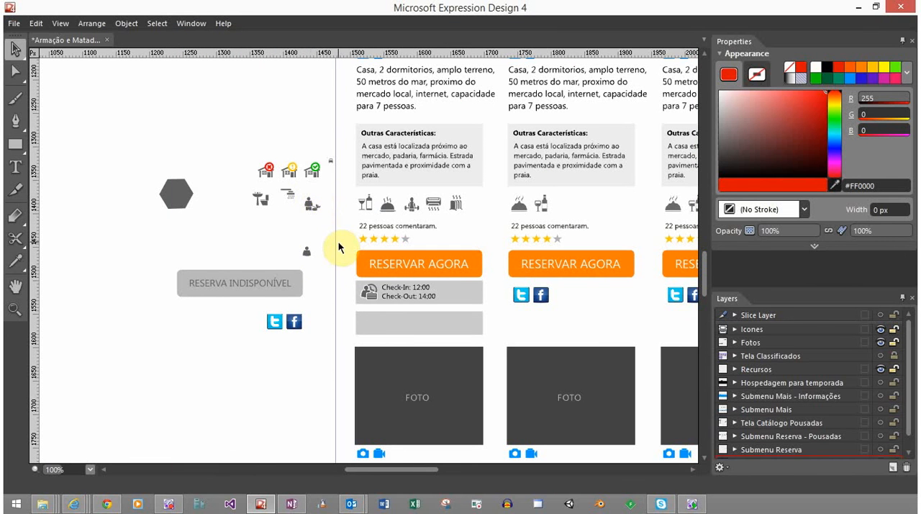
key(alt+Tab)
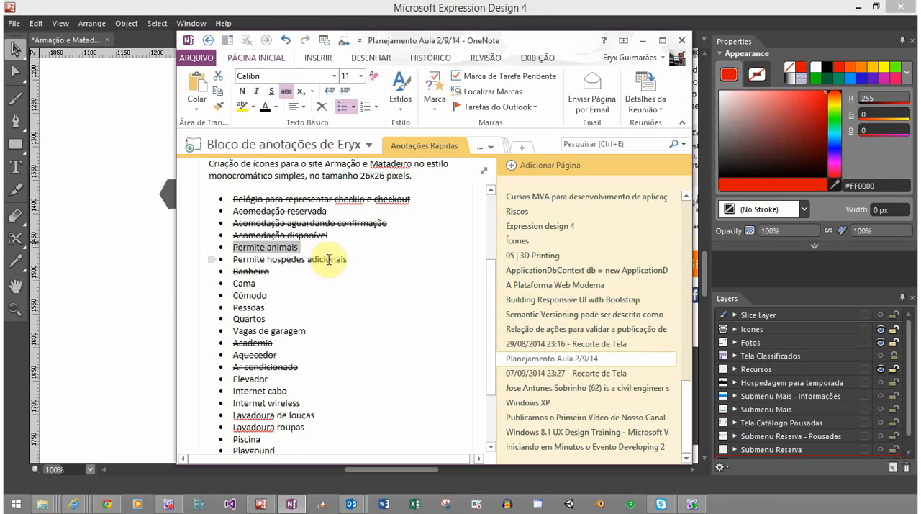
drag(350, 259, 232, 261)
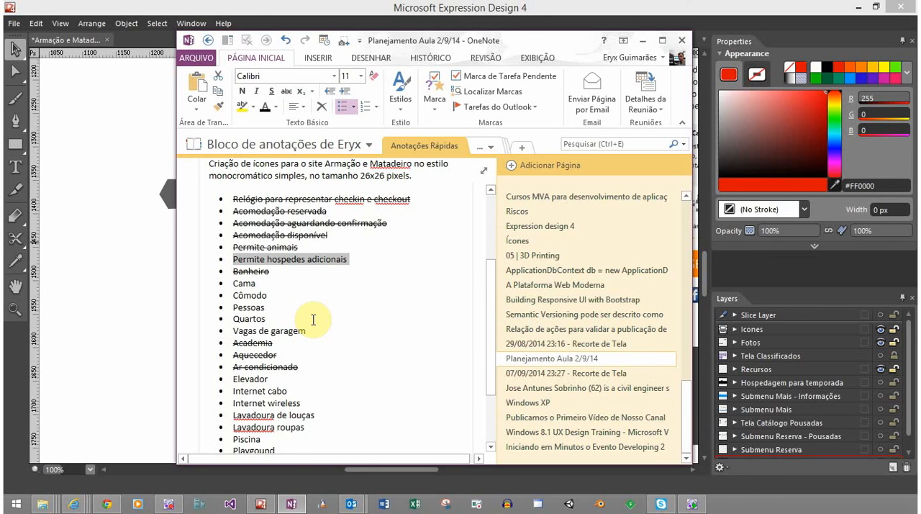
key(alt+Tab)
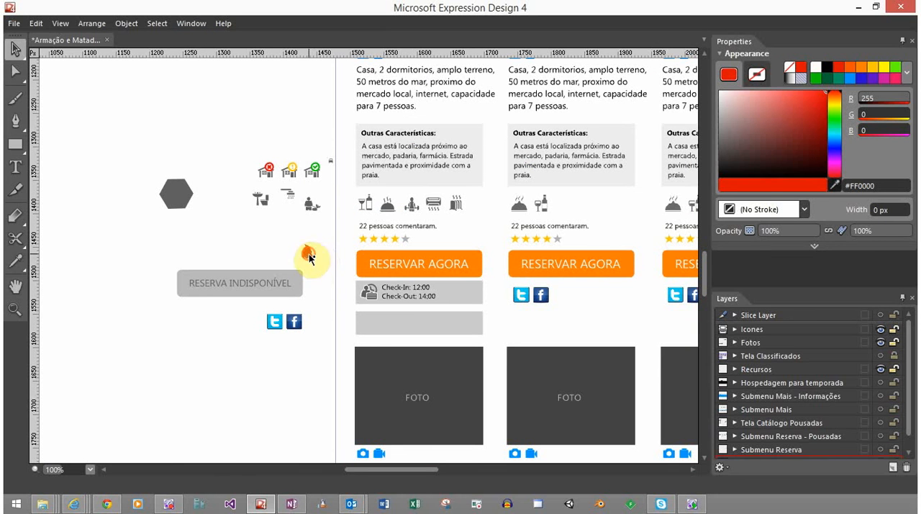
Move the small legless person figure out of the way, beside the 'RESERVA INDISPONÍVEL' button
drag(308, 251, 287, 224)
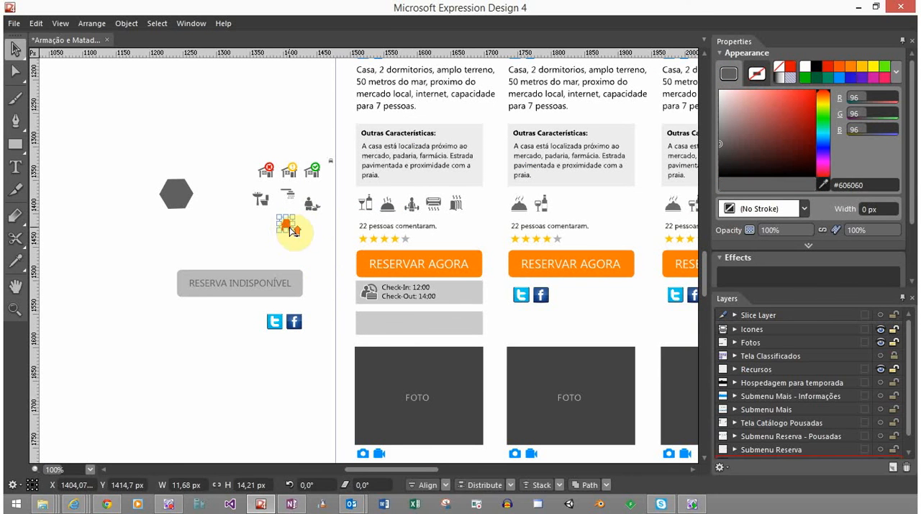
scroll(290, 228, up, 5)
click(323, 222)
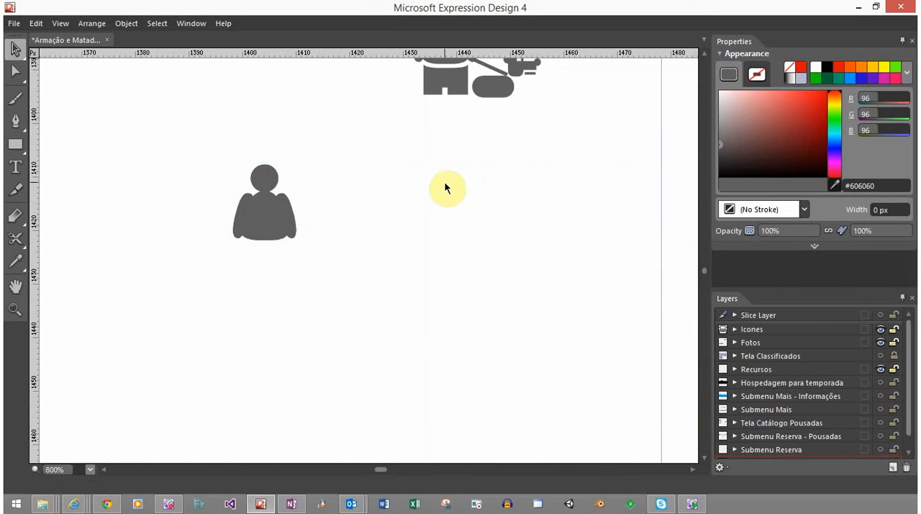
scroll(423, 199, down, 4)
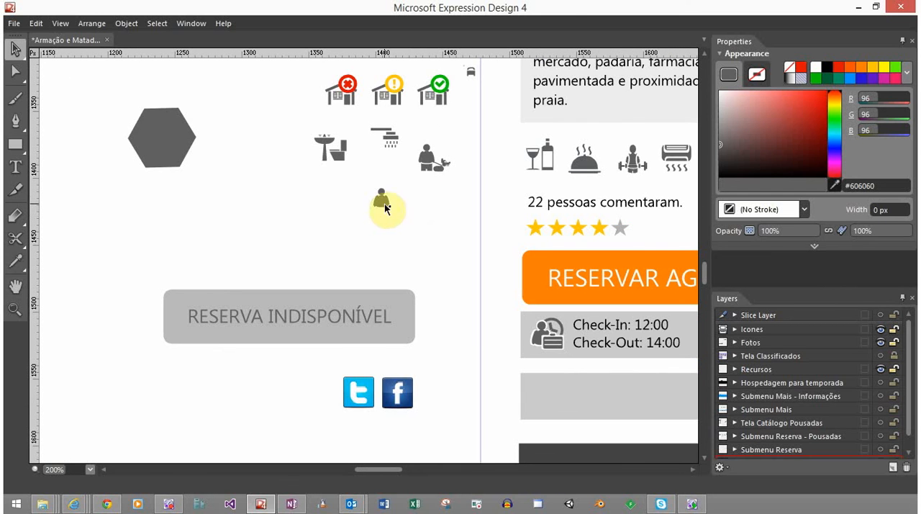
drag(385, 203, 445, 322)
Separate the person from the dog in the pet icon and duplicate the whole person into the empty area below the shower icon
click(432, 176)
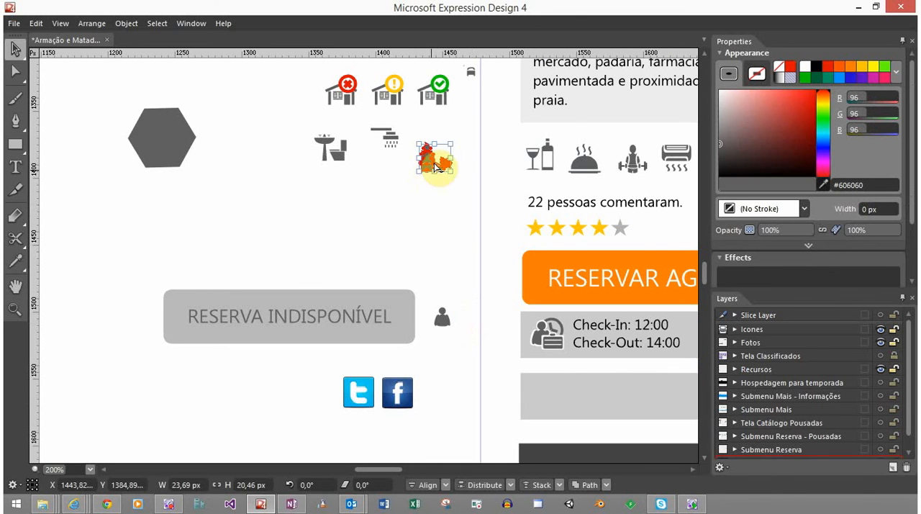
scroll(432, 169, up, 5)
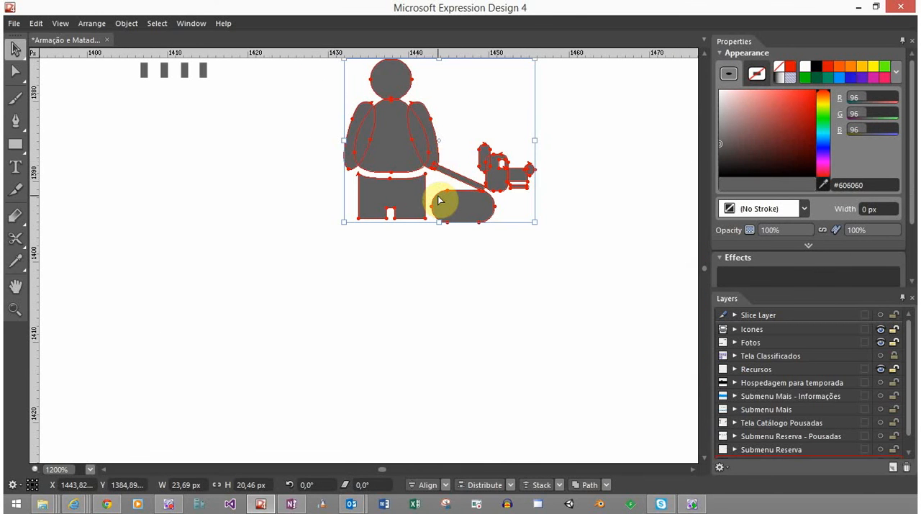
click(434, 265)
click(404, 202)
shift+click(393, 138)
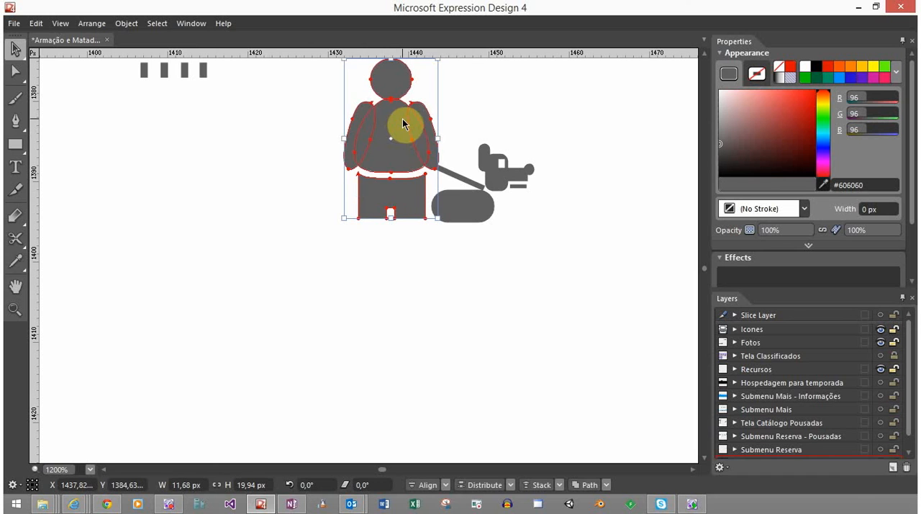
drag(405, 124, 144, 308)
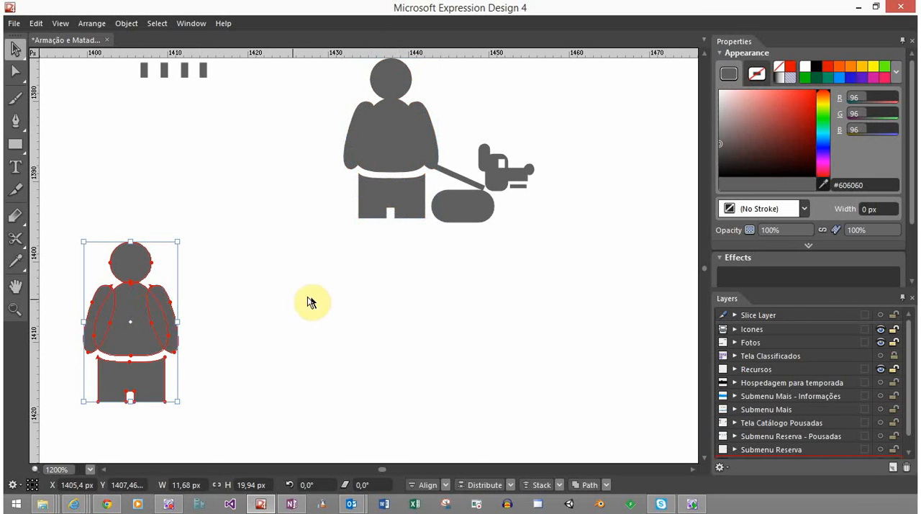
drag(352, 250, 465, 200)
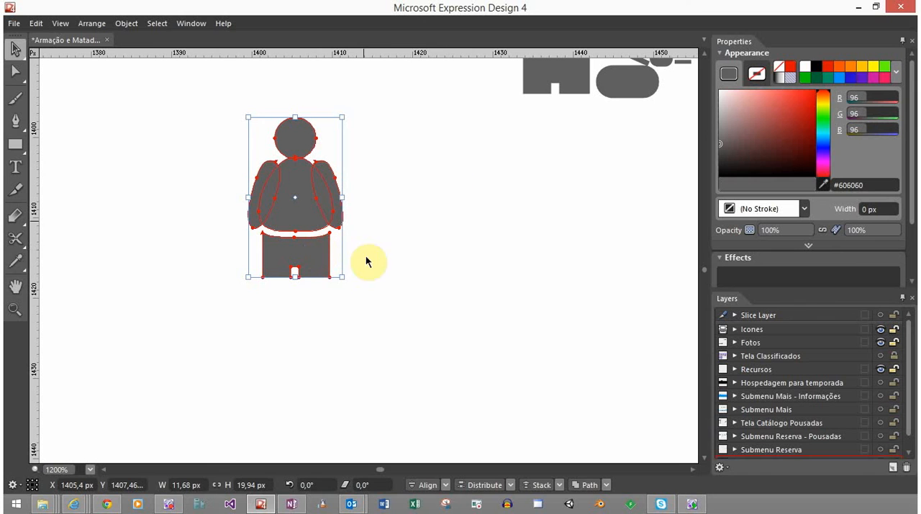
Unite the head, torso and arms of the duplicated person into a single path, leaving the legs separate
click(386, 144)
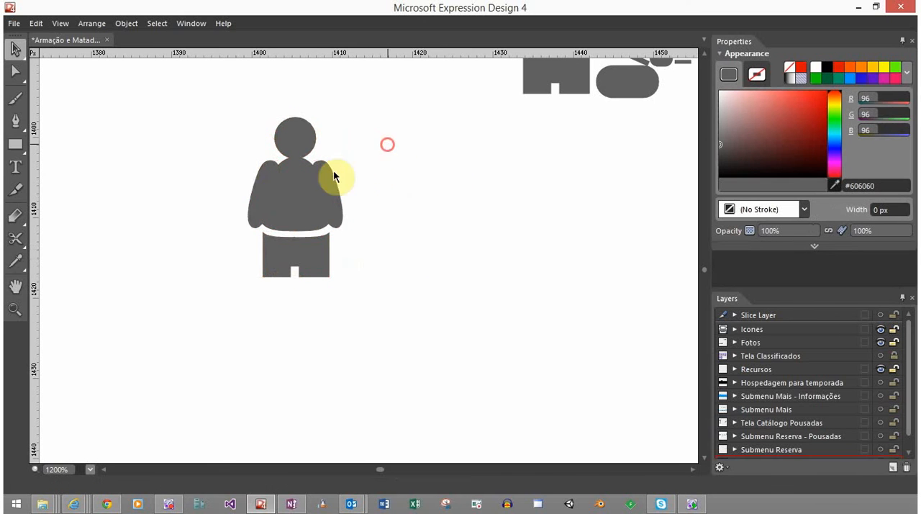
click(321, 184)
click(605, 484)
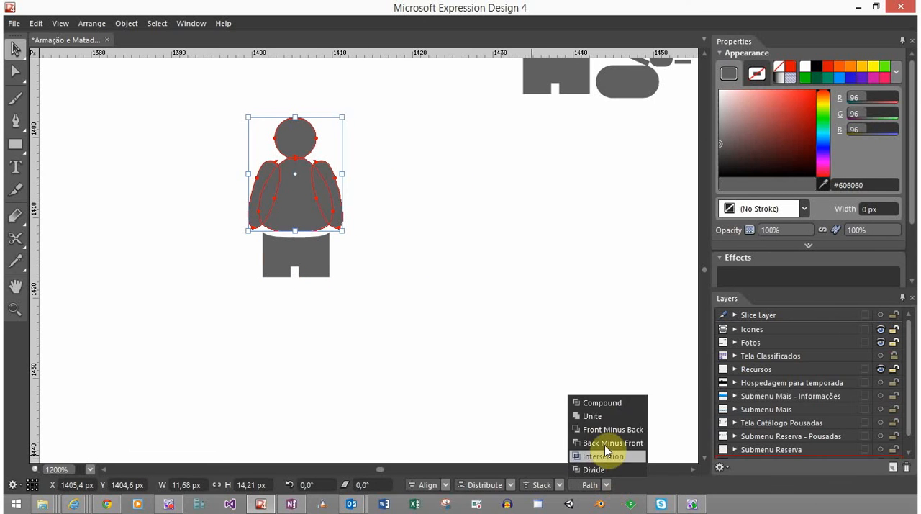
click(607, 419)
click(378, 223)
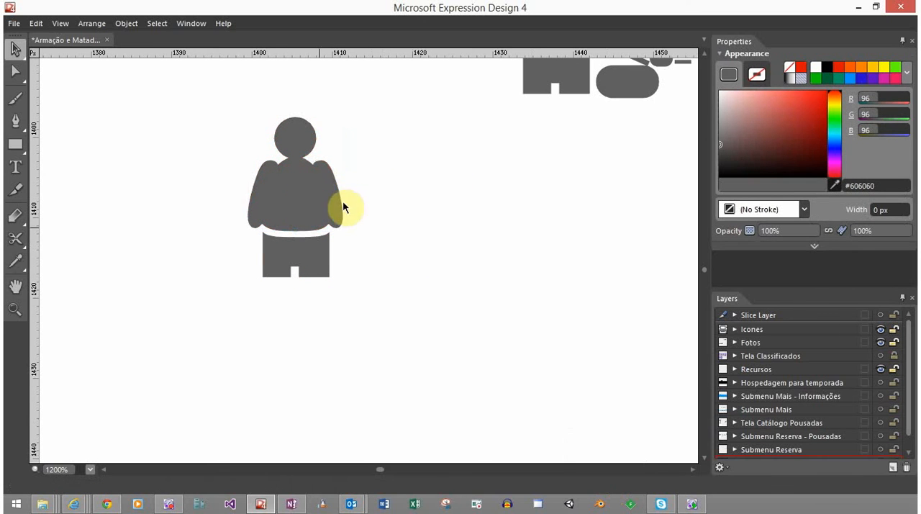
click(319, 192)
click(234, 309)
scroll(278, 339, down, 2)
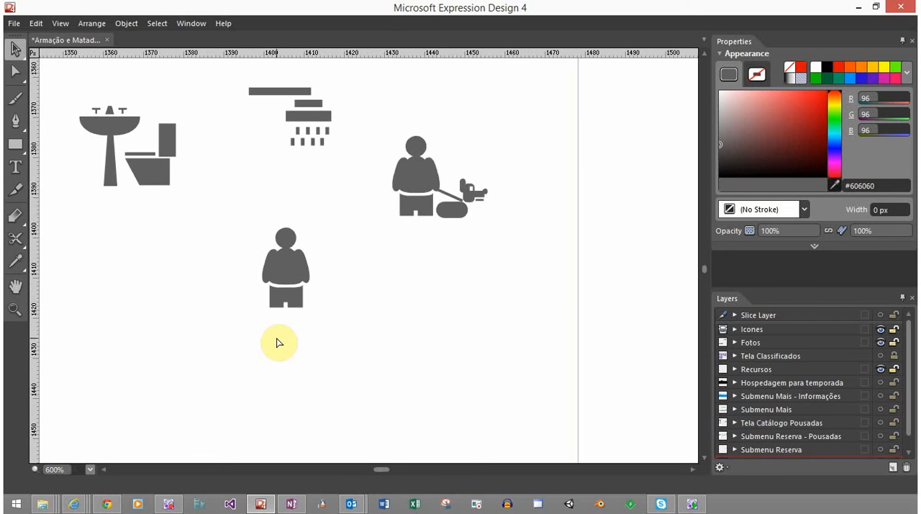
Duplicate the united person to the free area below the washbasin icon and move the original down about 11 px
drag(287, 324, 263, 247)
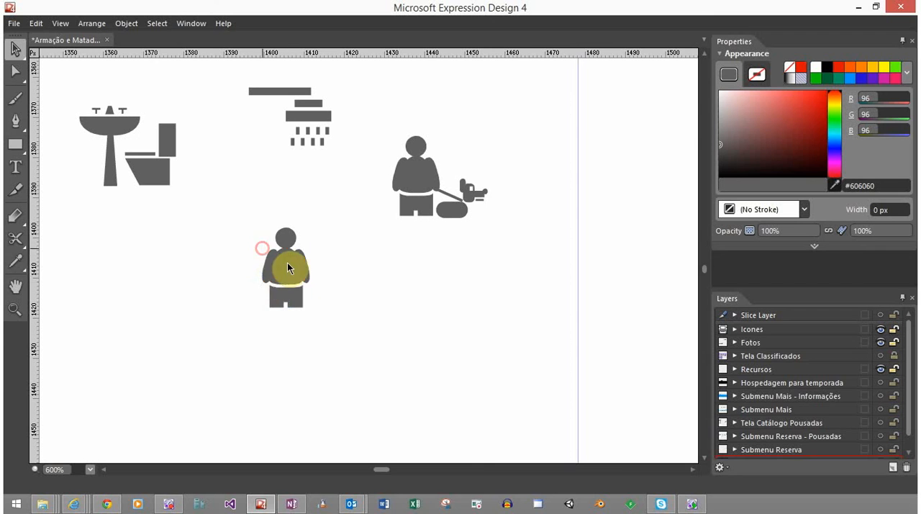
drag(302, 269, 69, 296)
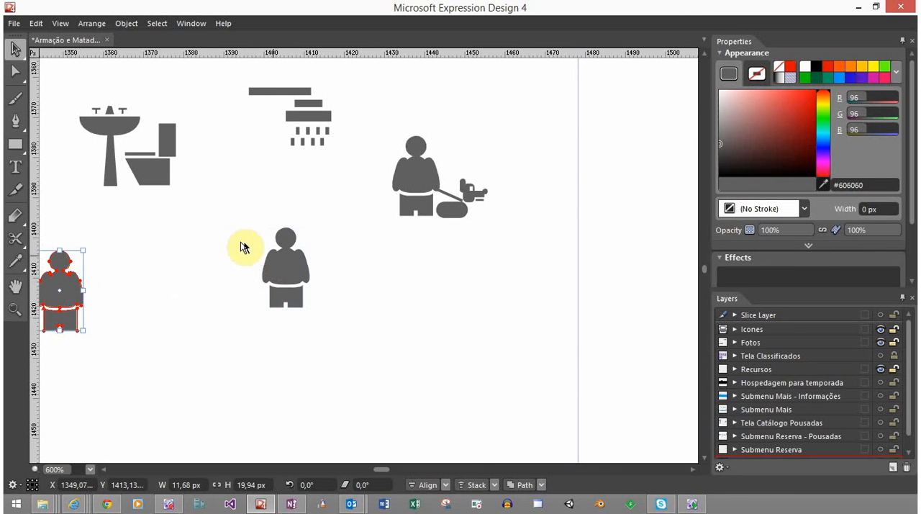
click(301, 284)
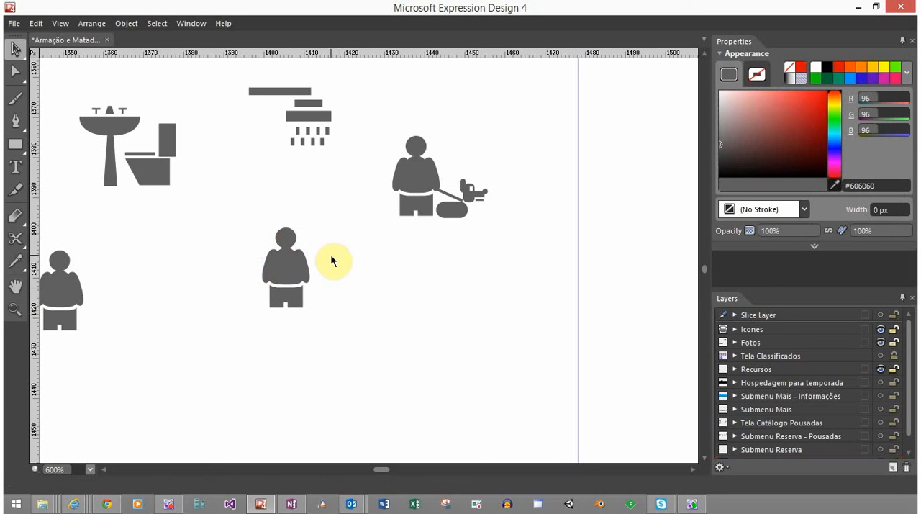
drag(330, 254, 284, 311)
drag(298, 278, 300, 321)
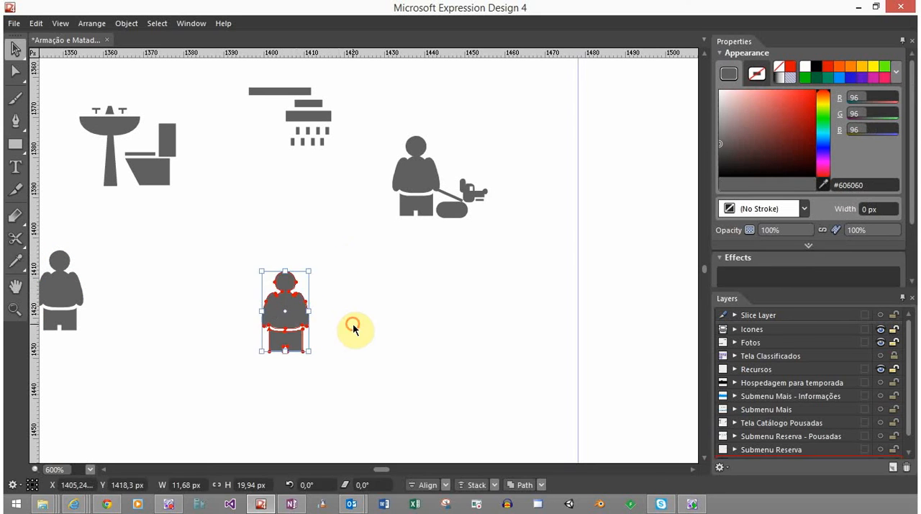
click(374, 315)
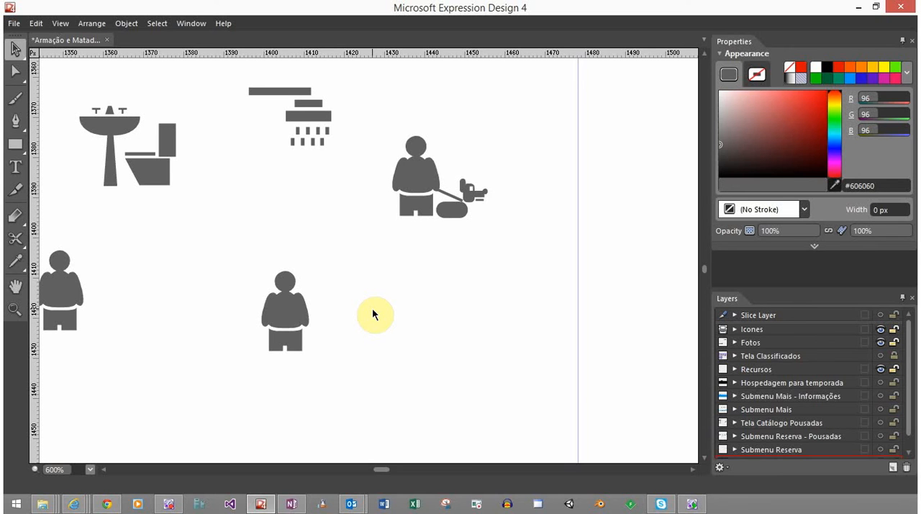
Duplicate the whole person, legs included, about 16 px to its right at the same height
click(286, 304)
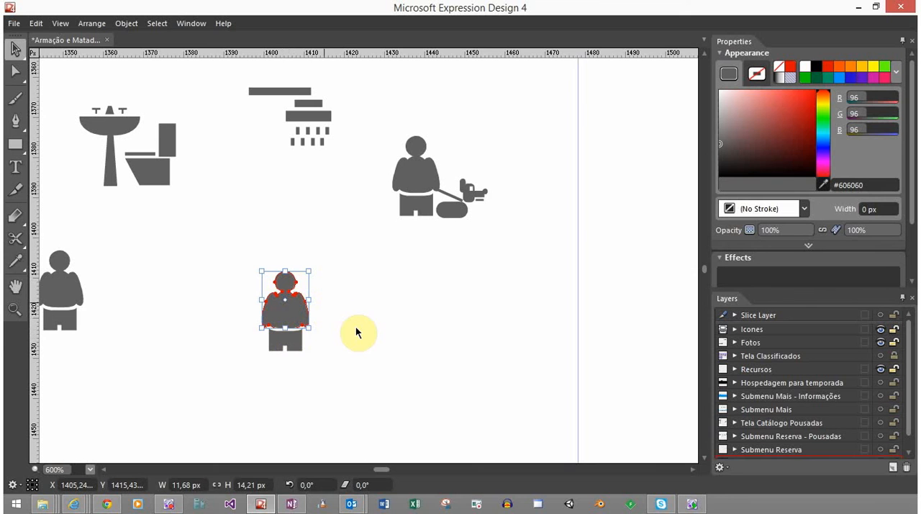
scroll(356, 326, up, 3)
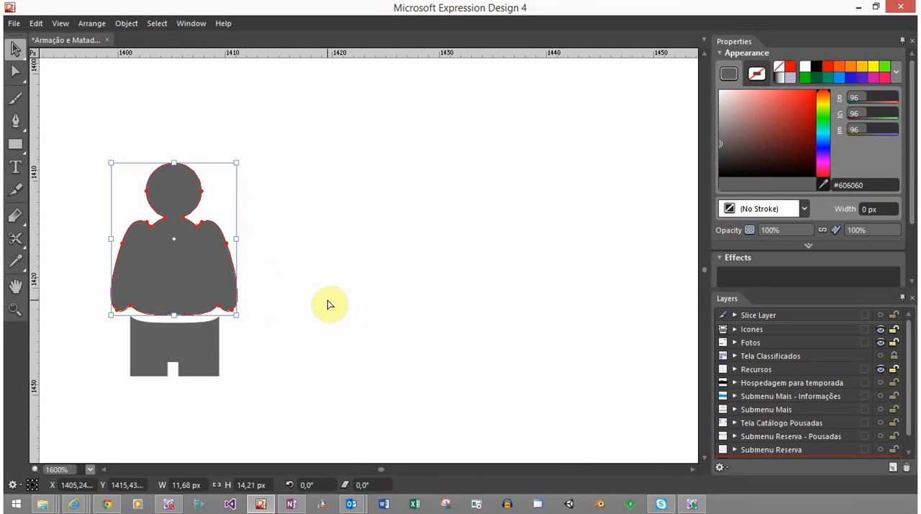
drag(241, 397, 154, 250)
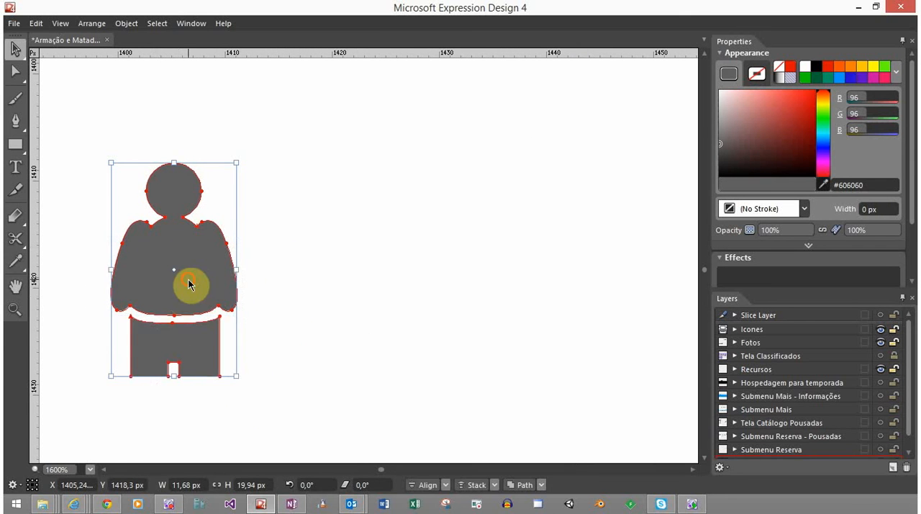
drag(189, 279, 368, 282)
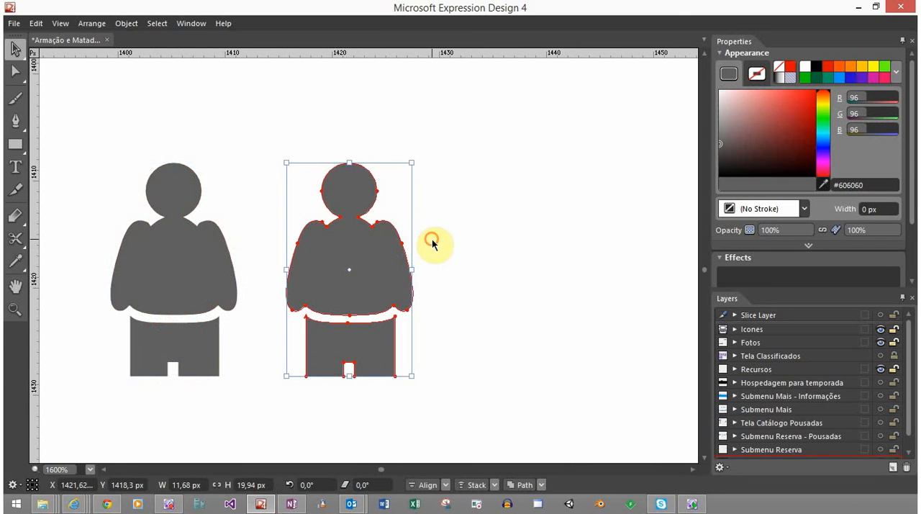
click(432, 242)
Duplicate the right person's upper body in place and shrink the copy about its centre to about 10.8 × 13.1 px
click(345, 277)
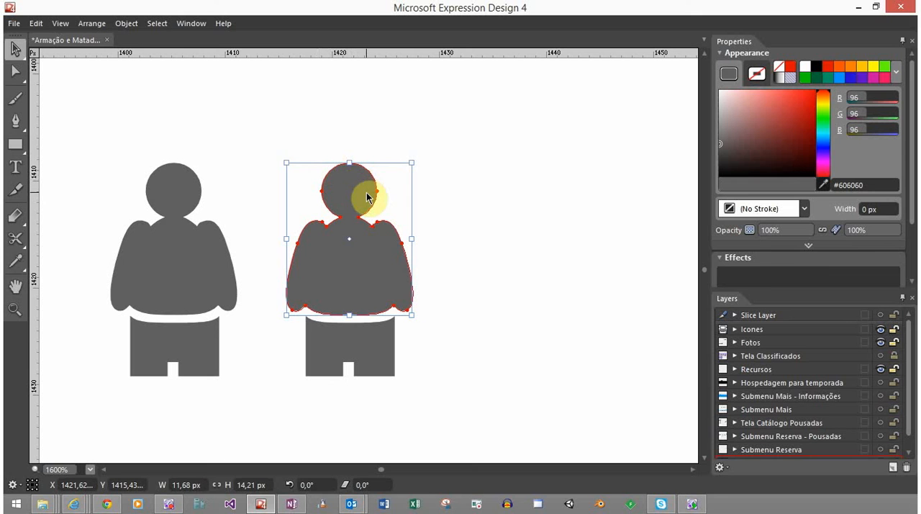
click(419, 356)
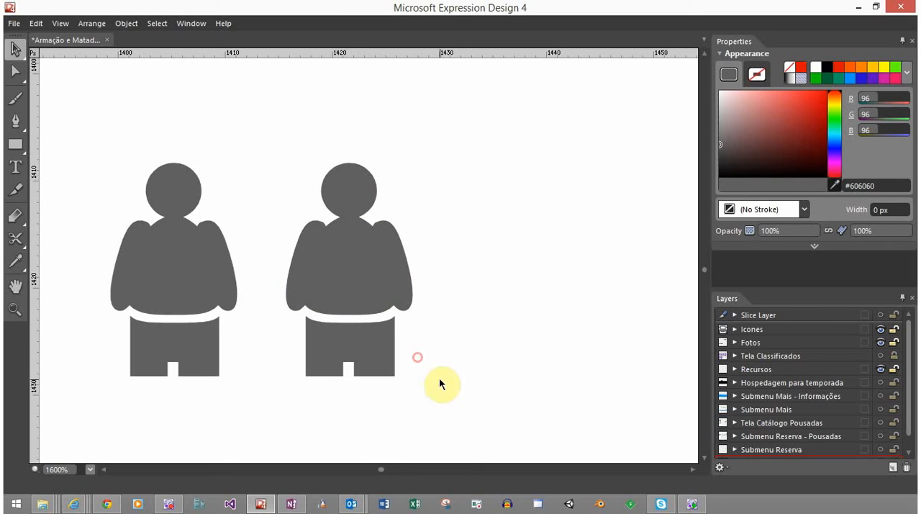
click(348, 273)
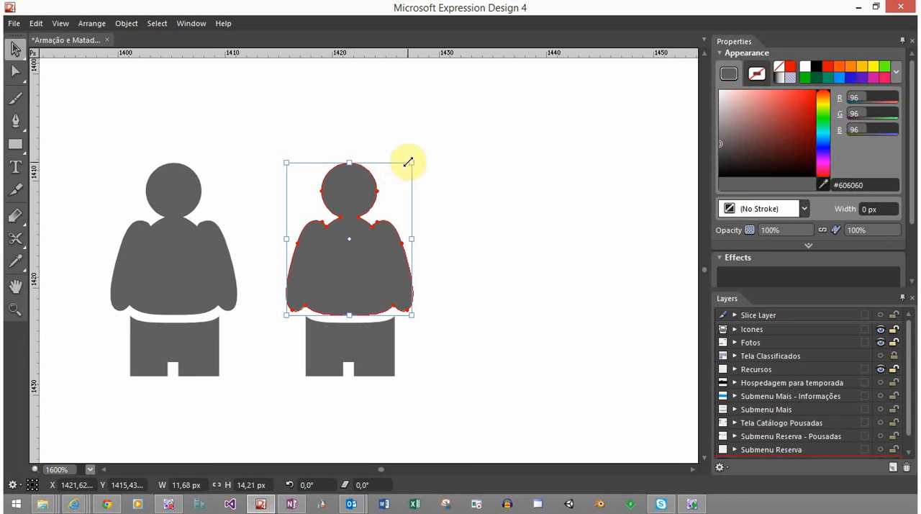
drag(409, 163, 408, 167)
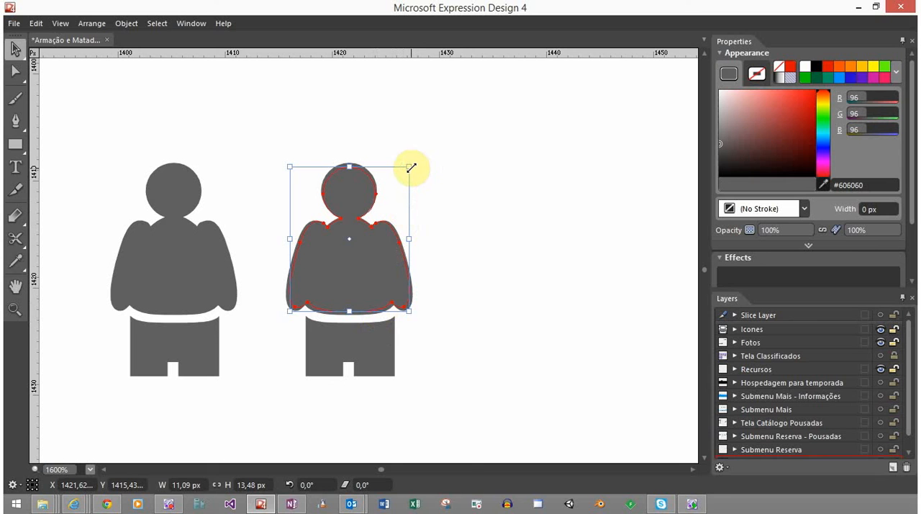
drag(411, 168, 407, 168)
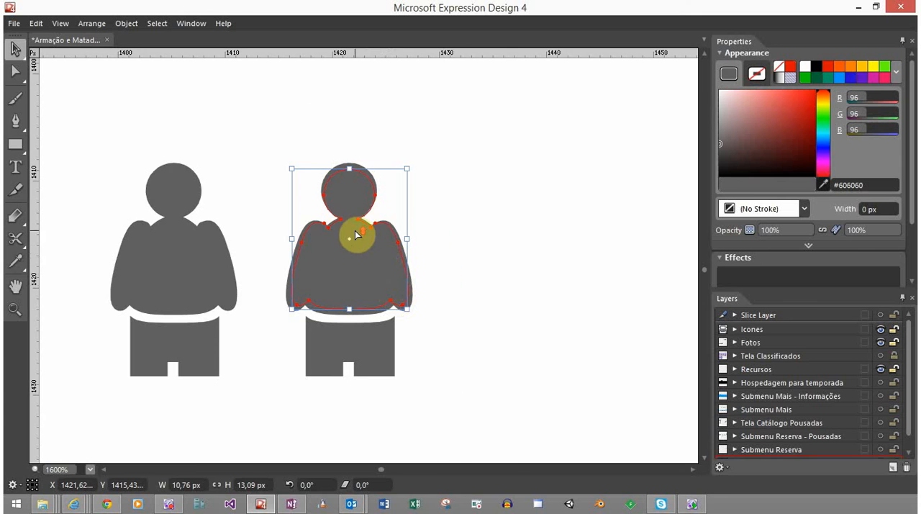
Raise the two neck nodes of the smaller upper-body copy up into the head of the right person
scroll(354, 233, up, 2)
scroll(355, 231, down, 3)
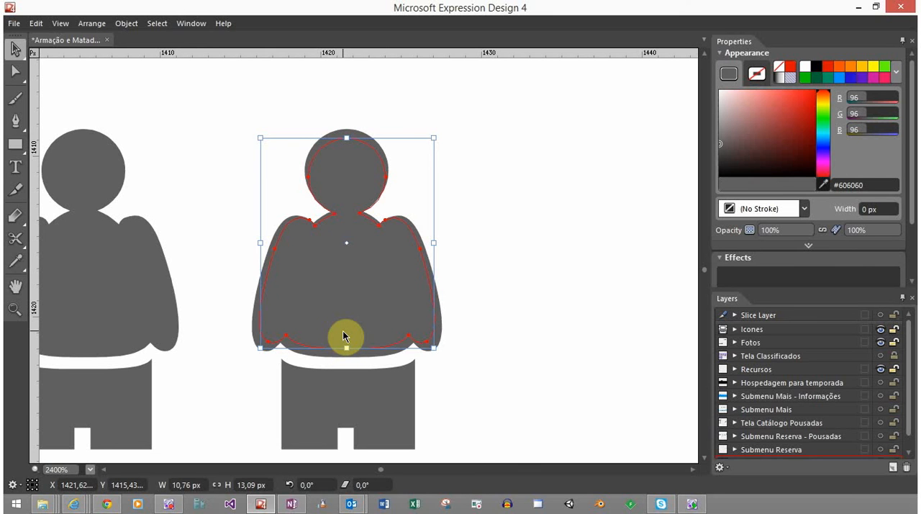
key(a)
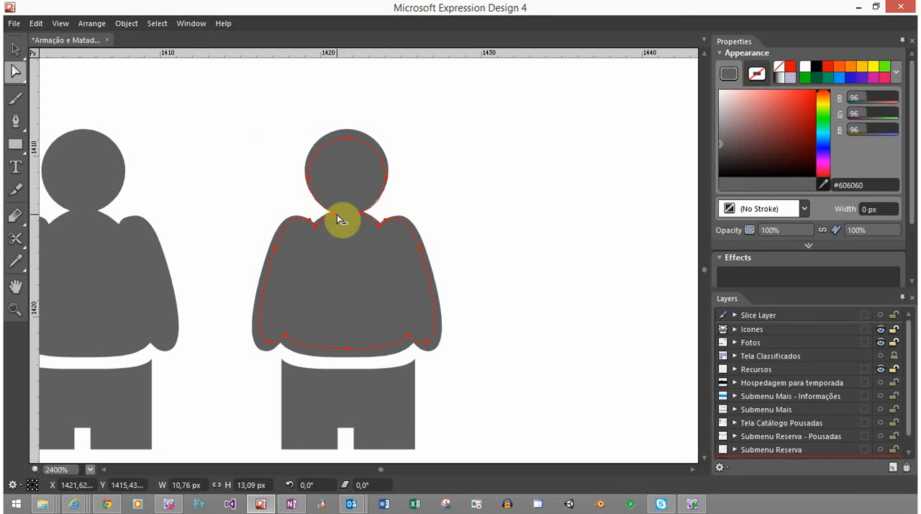
scroll(331, 208, up, 3)
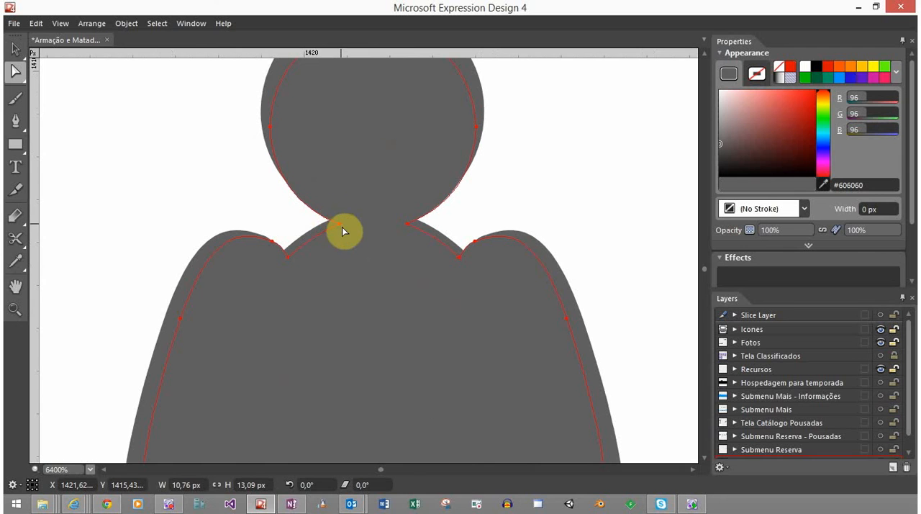
click(341, 224)
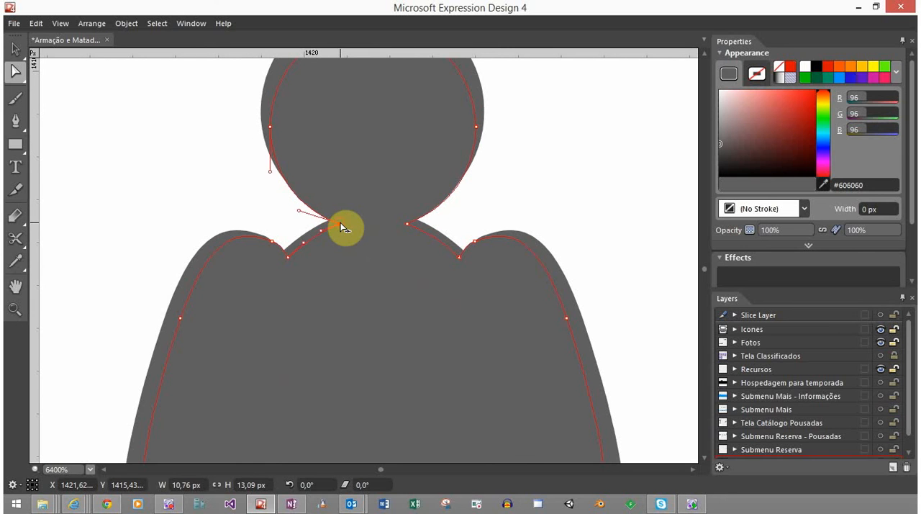
shift+click(408, 224)
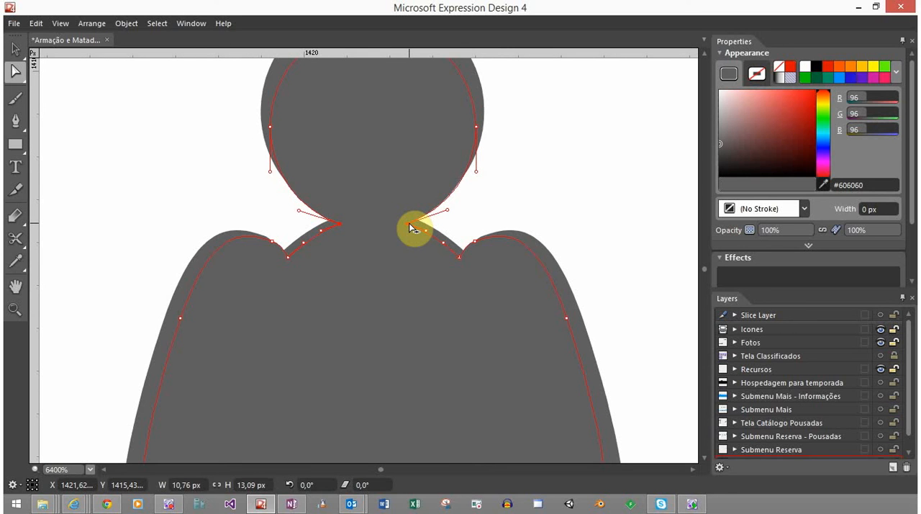
drag(409, 226, 413, 205)
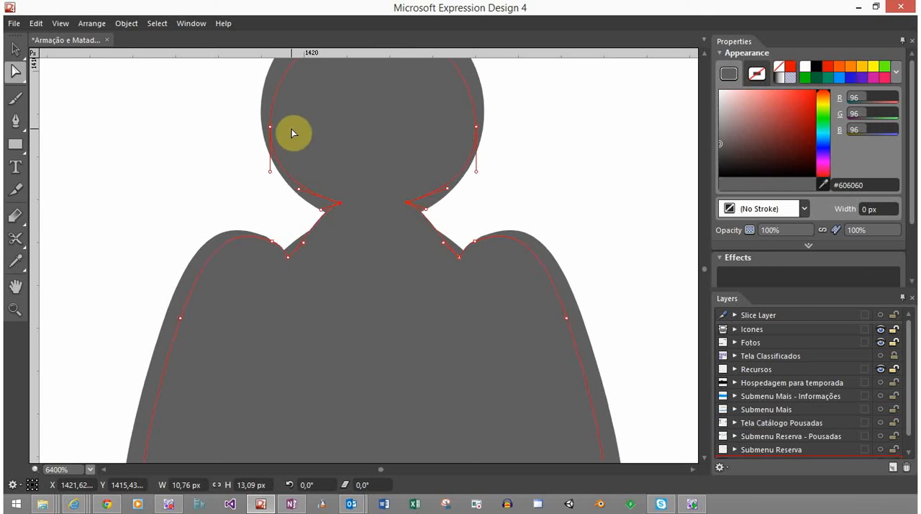
Move the left and right side nodes of the inner copy's head slightly inward and up for an even border
click(272, 125)
drag(272, 125, 279, 119)
drag(475, 129, 468, 115)
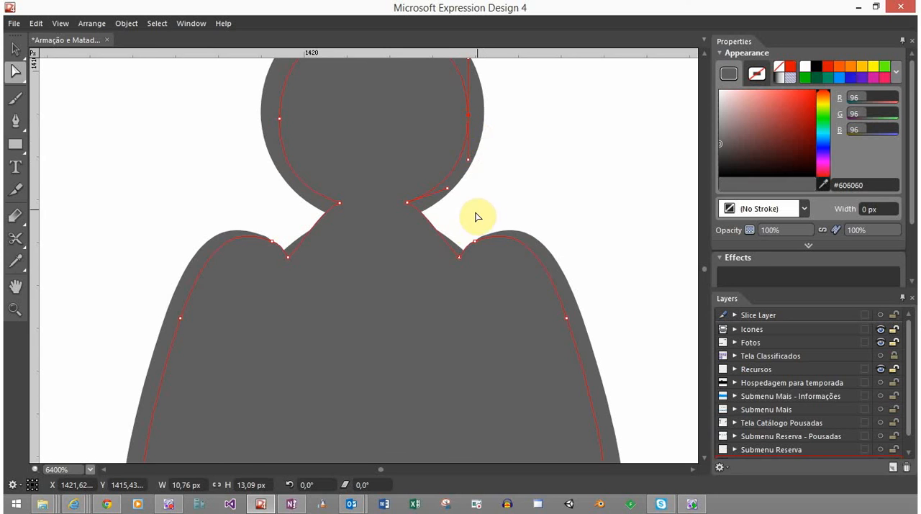
scroll(461, 247, down, 1)
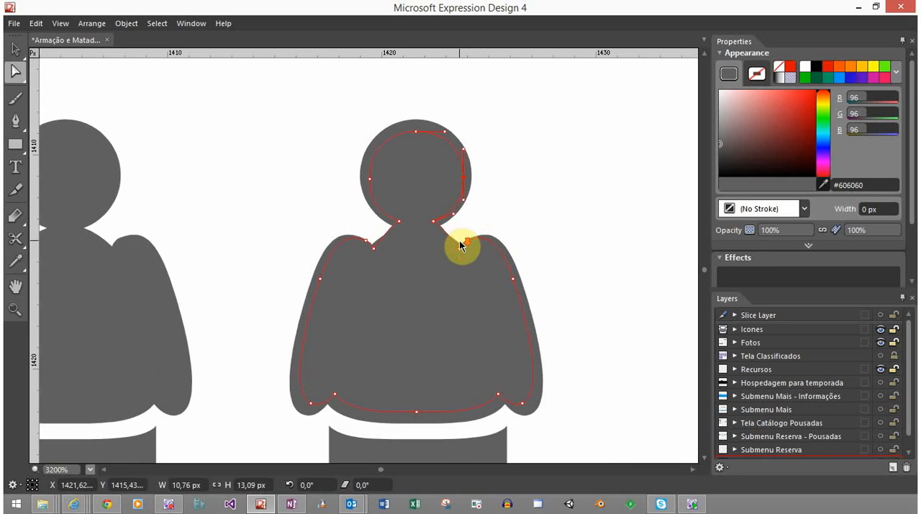
click(488, 159)
click(423, 170)
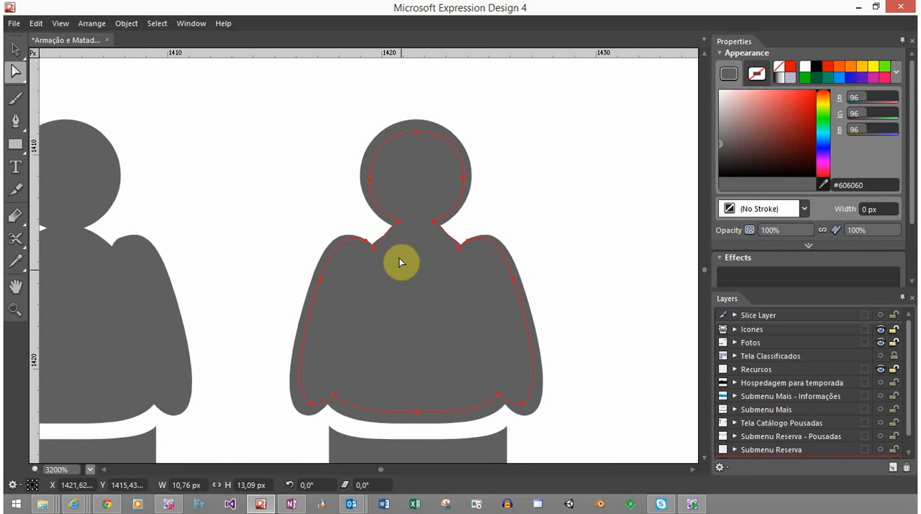
Narrow the inner copy's neck by moving its neck nodes inward, and lower the left shoulder notch into the body
scroll(401, 256, up, 1)
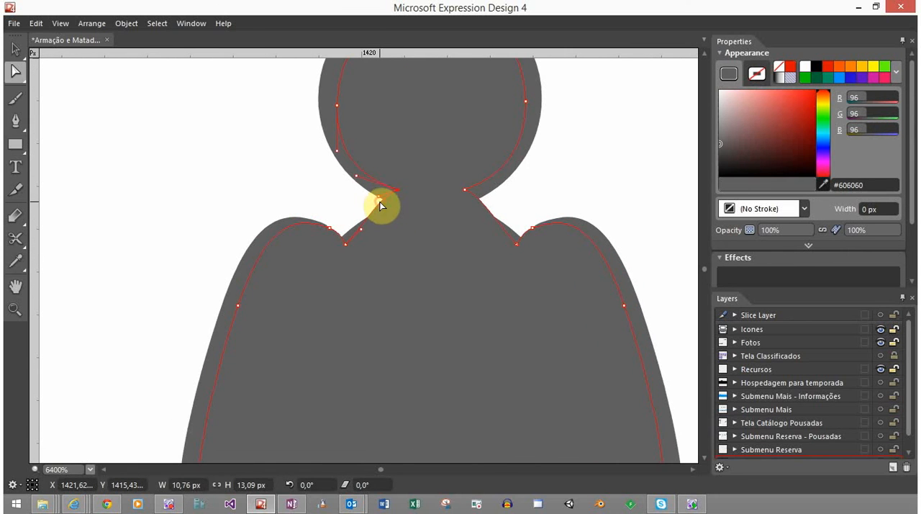
click(382, 201)
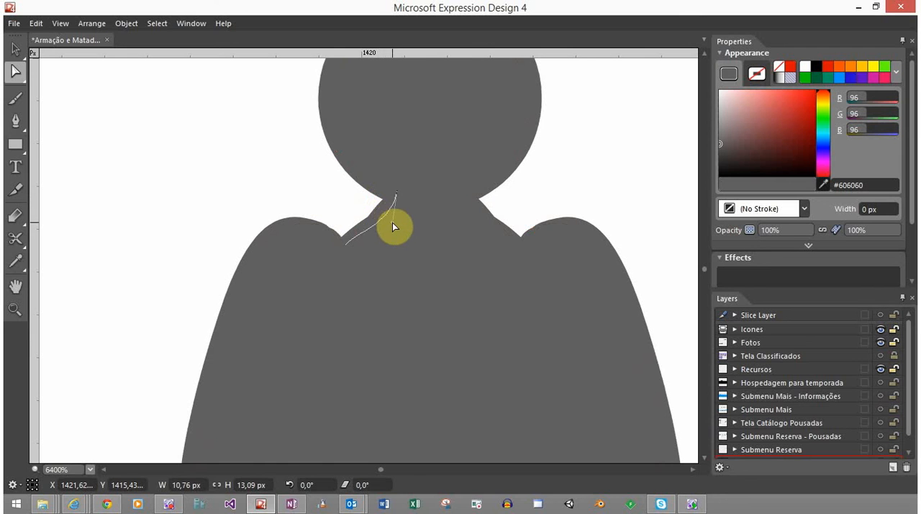
drag(393, 224, 329, 265)
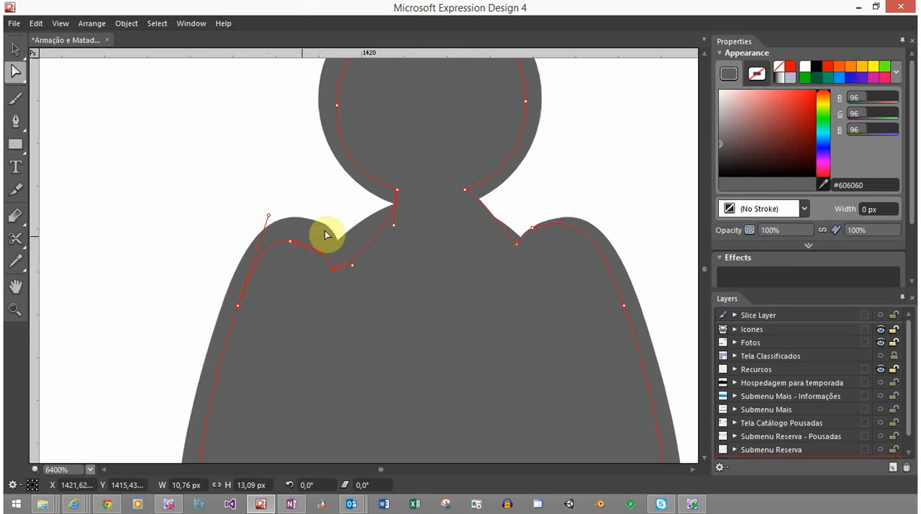
drag(394, 217, 414, 192)
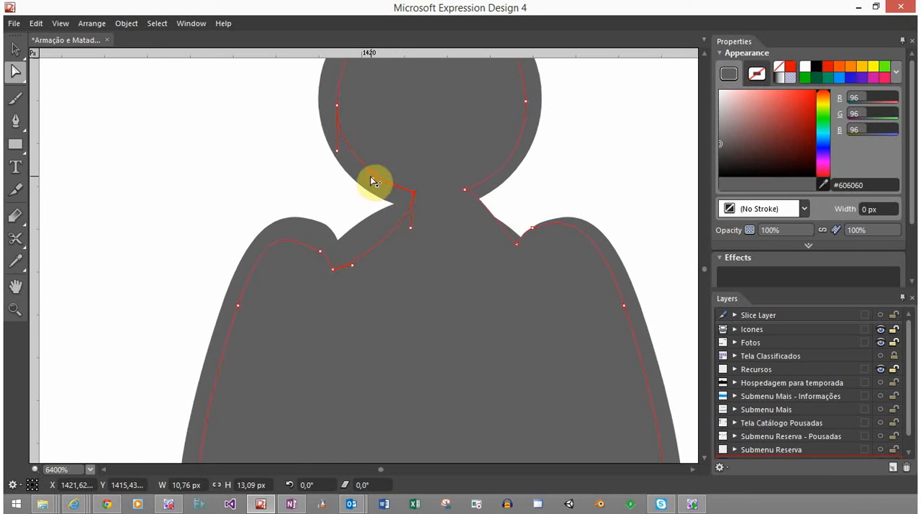
click(464, 189)
drag(464, 189, 516, 243)
Lower the right shoulder notch nodes of the inner copy to match the left shoulder
click(533, 227)
drag(521, 247, 522, 260)
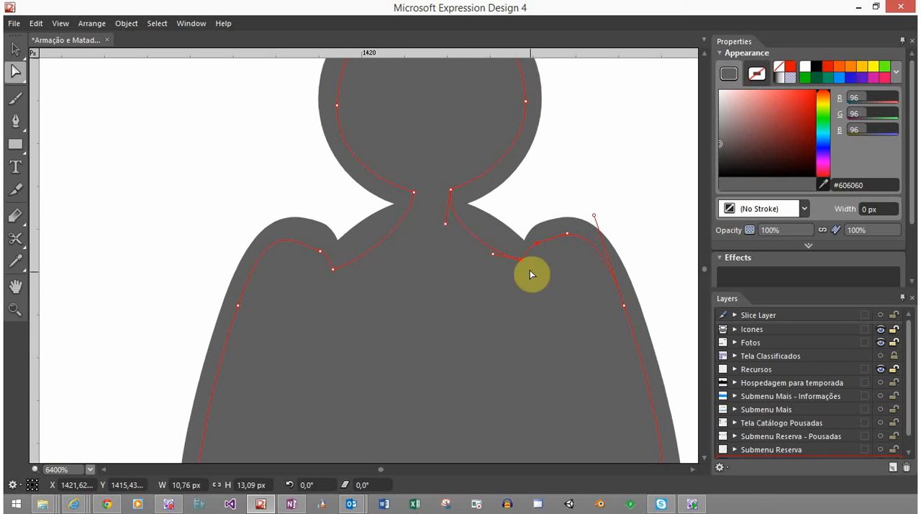
drag(521, 260, 526, 273)
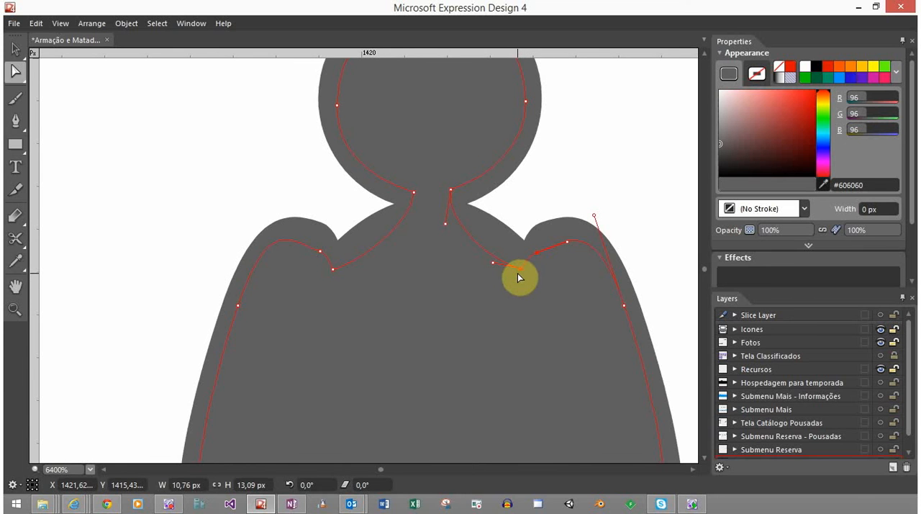
scroll(517, 273, down, 3)
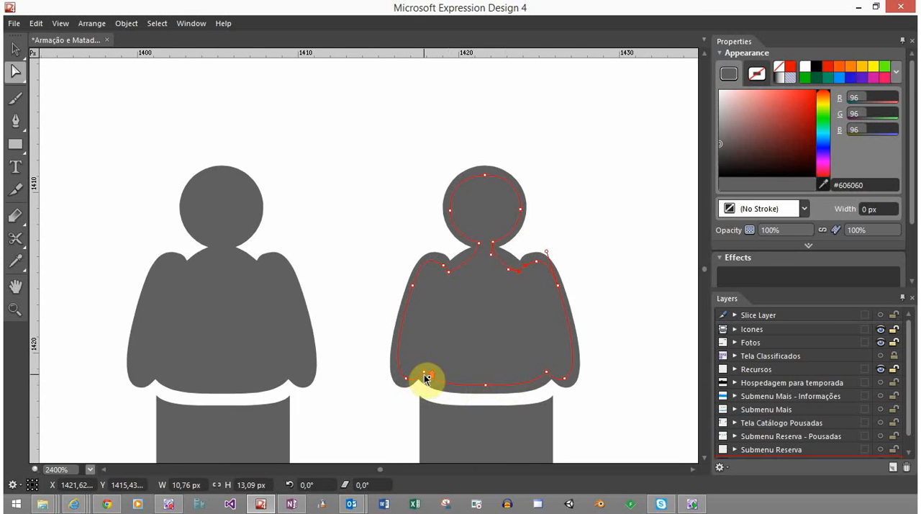
Move the nodes between hands and waist on the inner copy outward on both sides and adjust their curves
scroll(426, 379, up, 3)
drag(424, 367, 414, 364)
drag(544, 378, 312, 305)
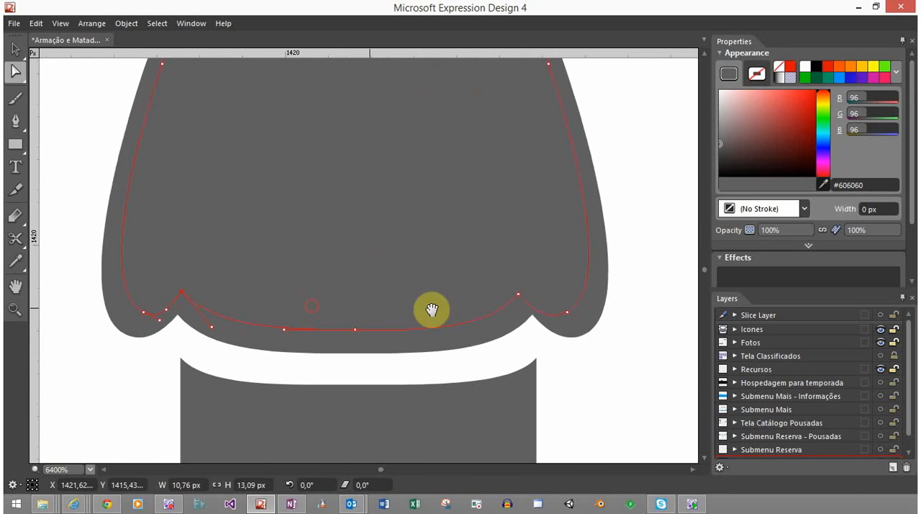
drag(518, 294, 529, 292)
drag(553, 319, 533, 300)
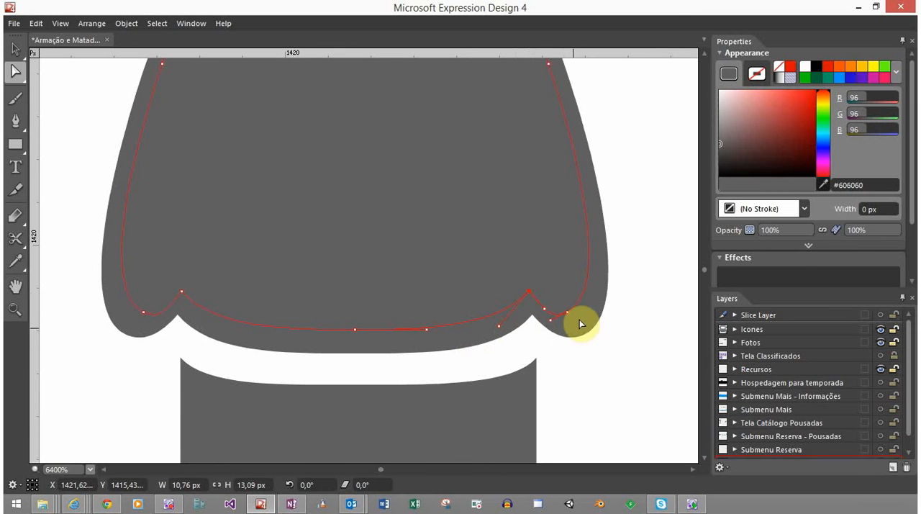
scroll(586, 206, up, 3)
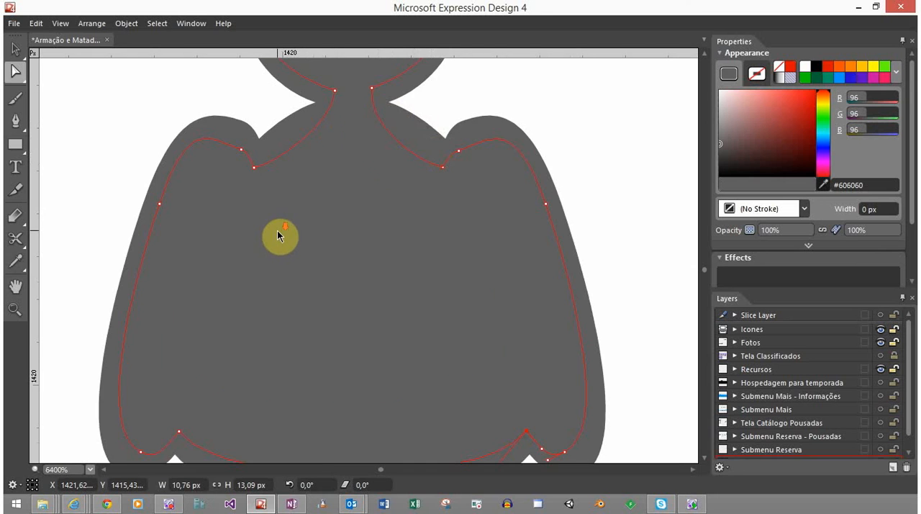
Add a node to each side of the inner copy's neck and bend the neck-to-shoulder curves parallel to the outer silhouette
scroll(278, 231, down, 3)
scroll(284, 209, up, 3)
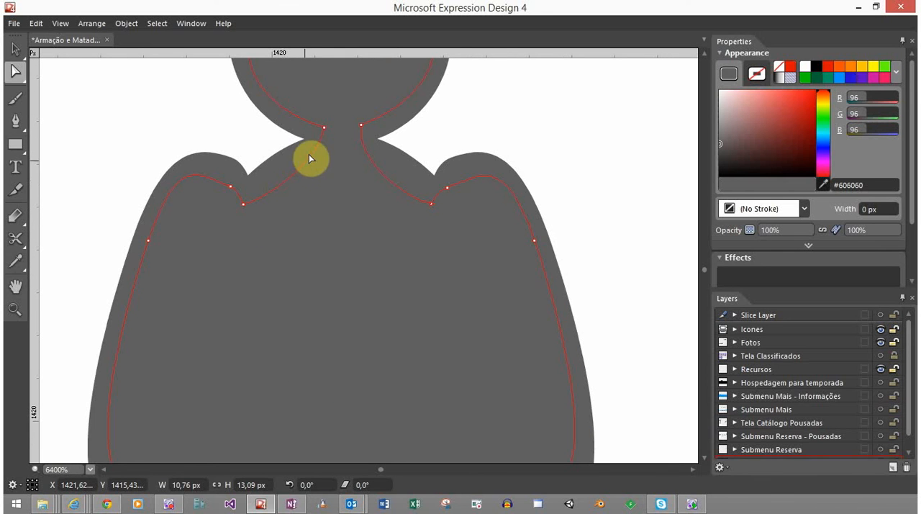
drag(310, 158, 319, 151)
key(p)
click(314, 150)
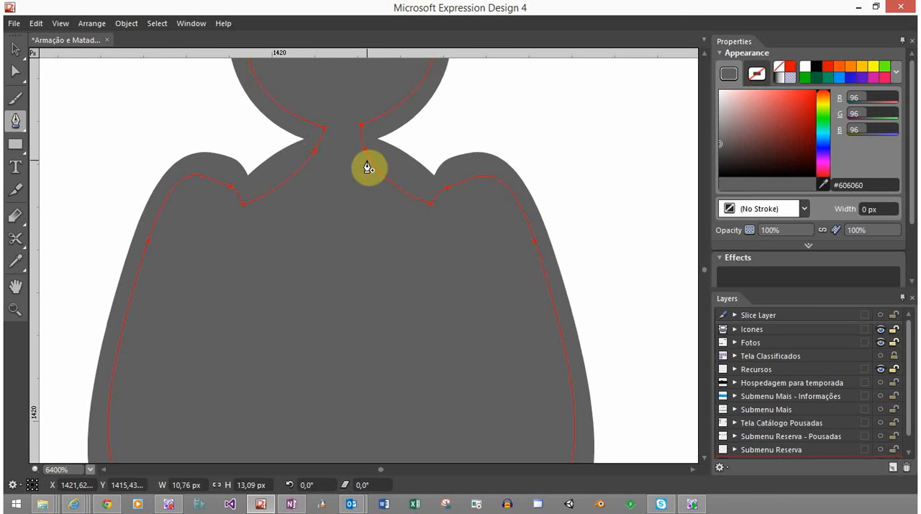
key(a)
drag(373, 164, 397, 175)
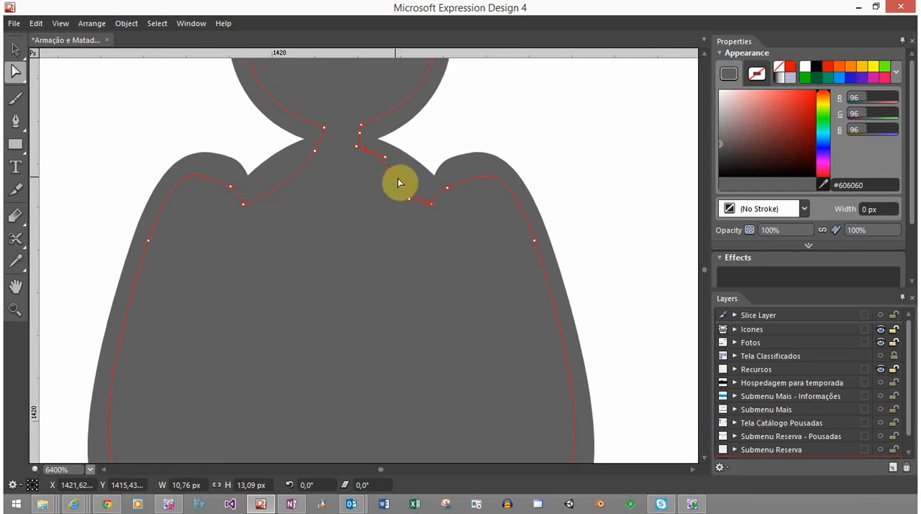
drag(413, 201, 428, 187)
drag(257, 202, 288, 164)
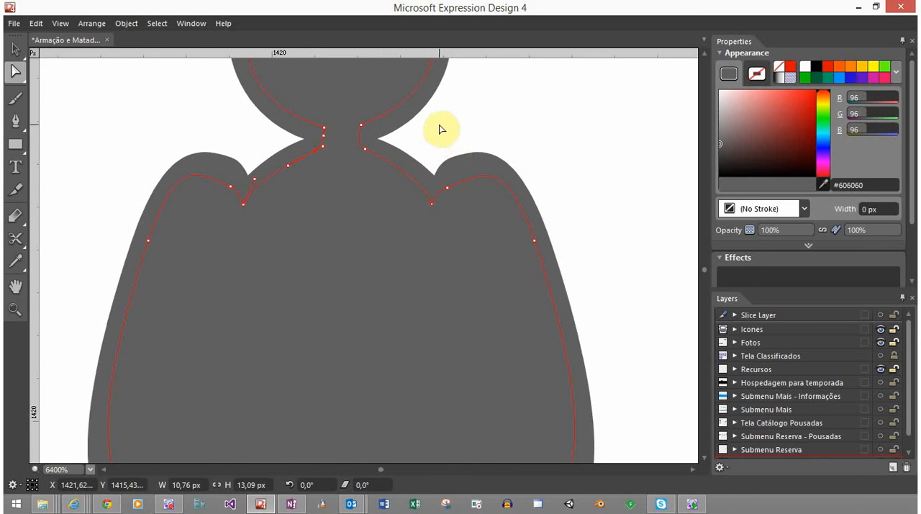
Fill the inner upper-body copy with white (#FFFFFF) and check the outlined person at several zoom levels
click(805, 66)
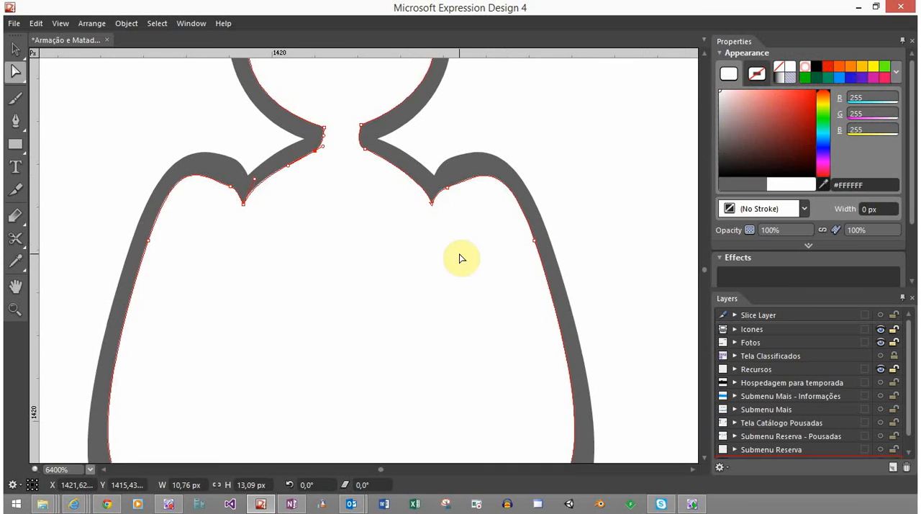
scroll(441, 297, down, 5)
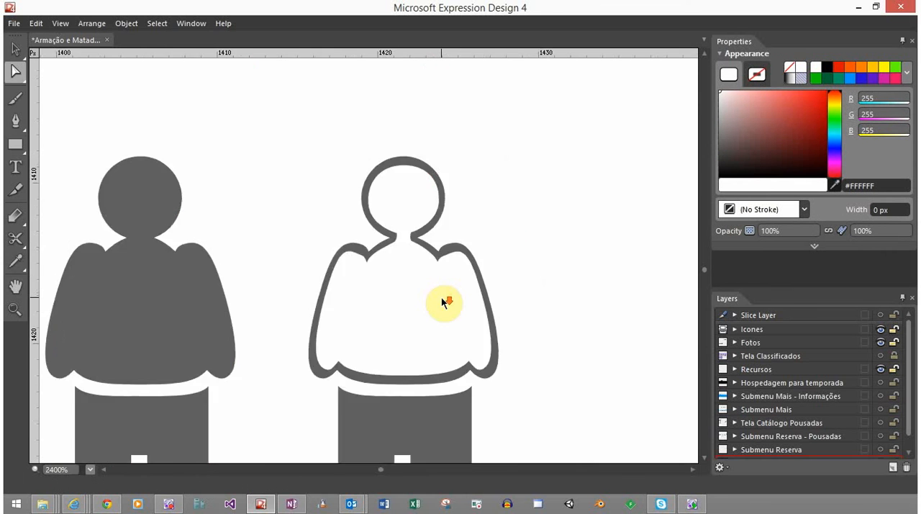
scroll(446, 373, down, 5)
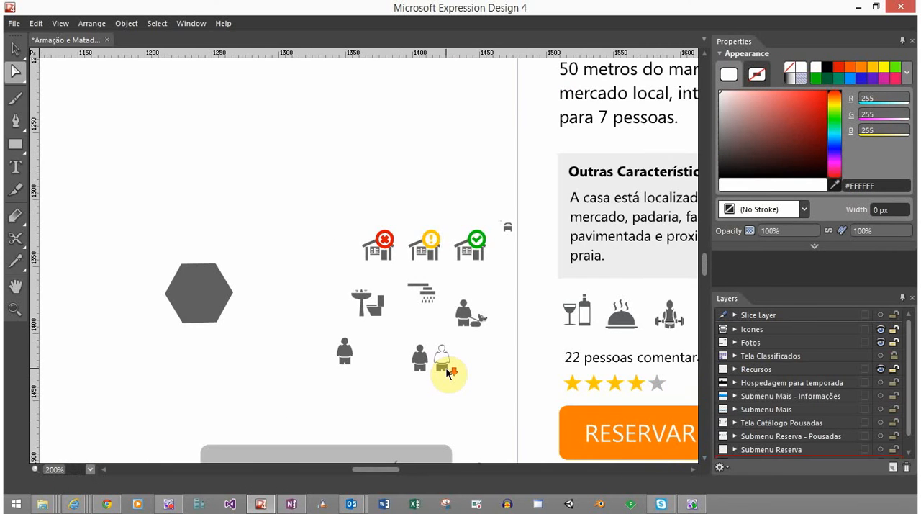
scroll(447, 373, up, 5)
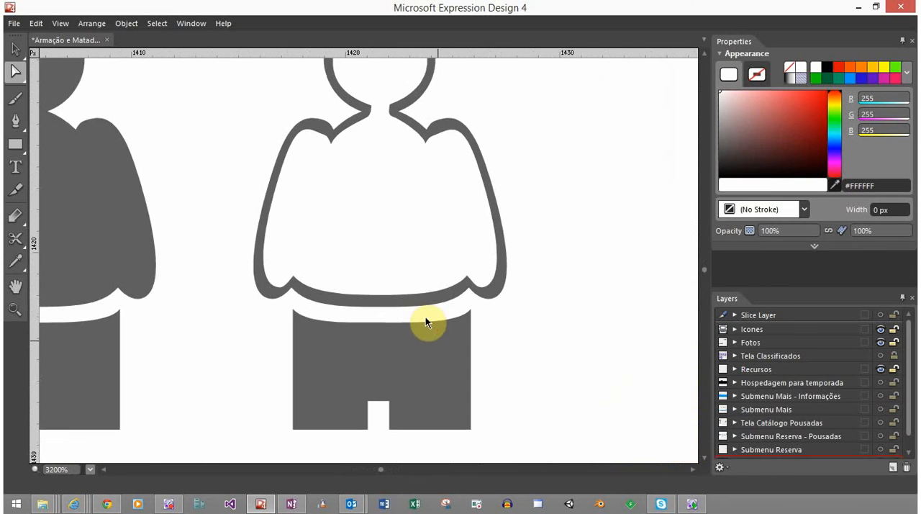
scroll(398, 257, down, 3)
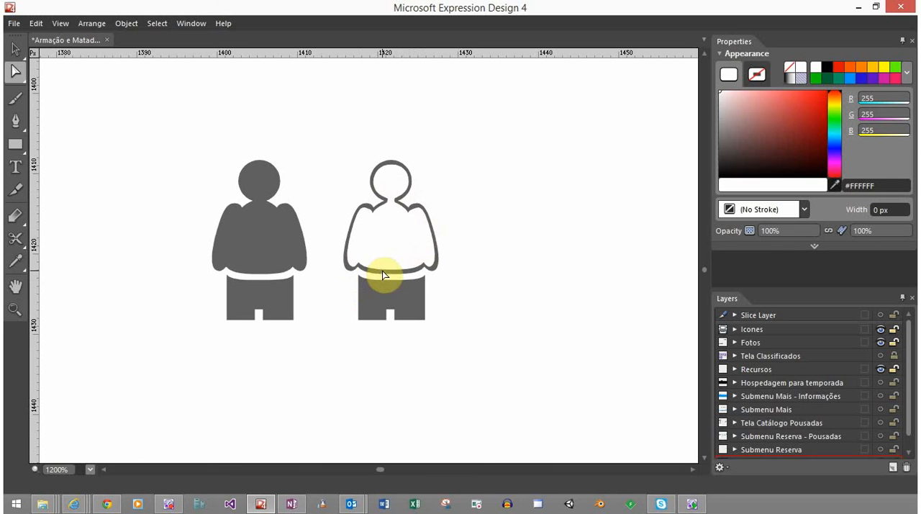
Adjust the curve handles at both shoulders of the white inner shape to even out the border thickness
scroll(412, 213, up, 5)
click(411, 202)
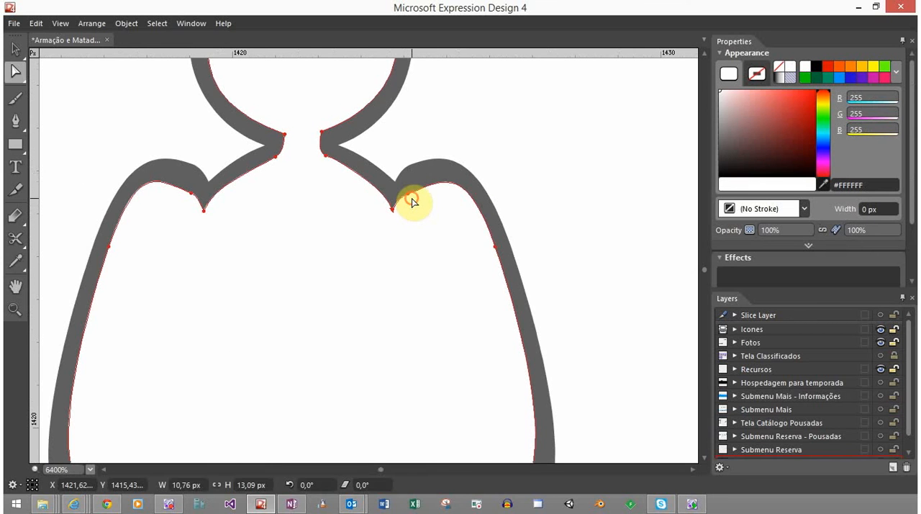
drag(408, 194, 429, 192)
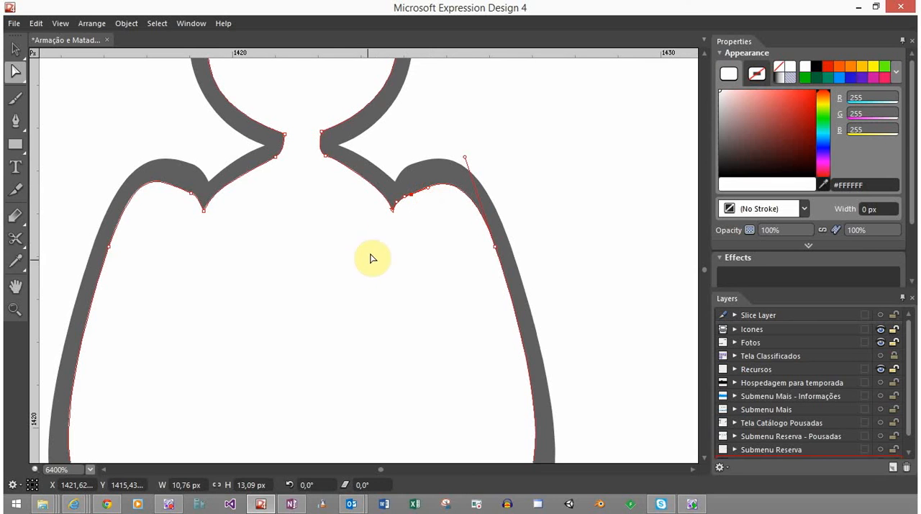
click(195, 198)
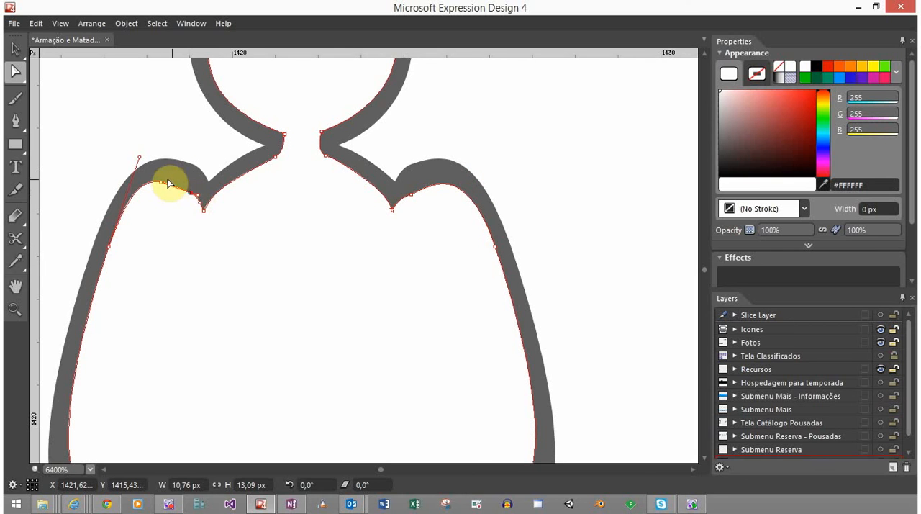
mouse_move(169, 187)
mouse_down()
mouse_move(178, 198)
mouse_move(181, 189)
mouse_up()
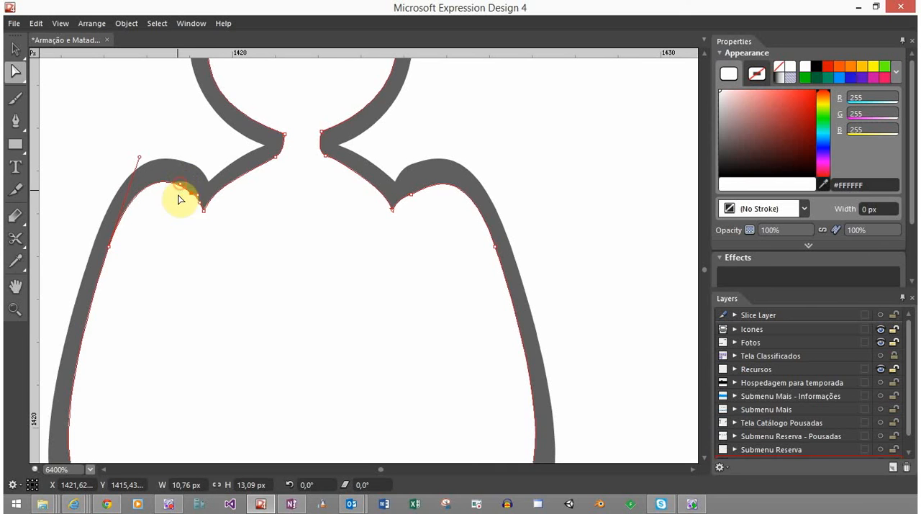
scroll(232, 232, down, 5)
scroll(288, 301, up, 2)
Duplicate the right person's legs in place and lower the copy's curved top edge by about 0.7 px
click(310, 353)
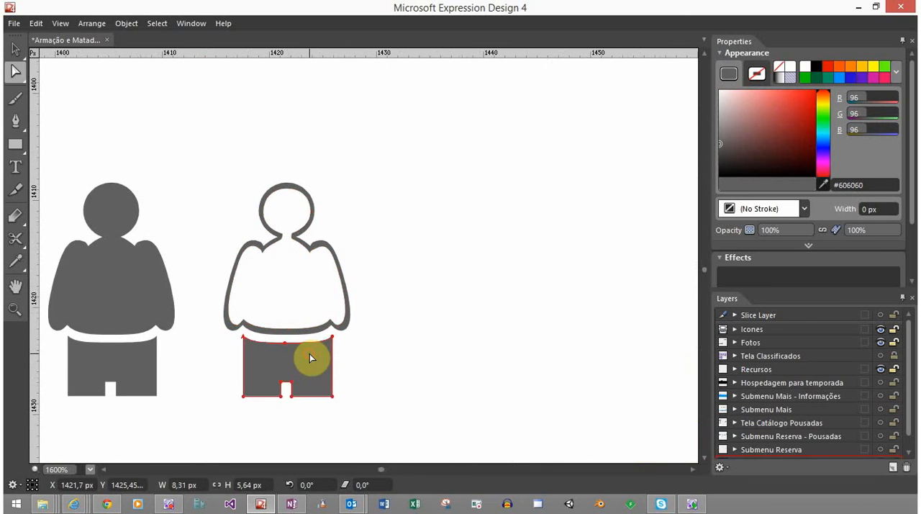
drag(398, 361, 440, 251)
scroll(373, 276, up, 2)
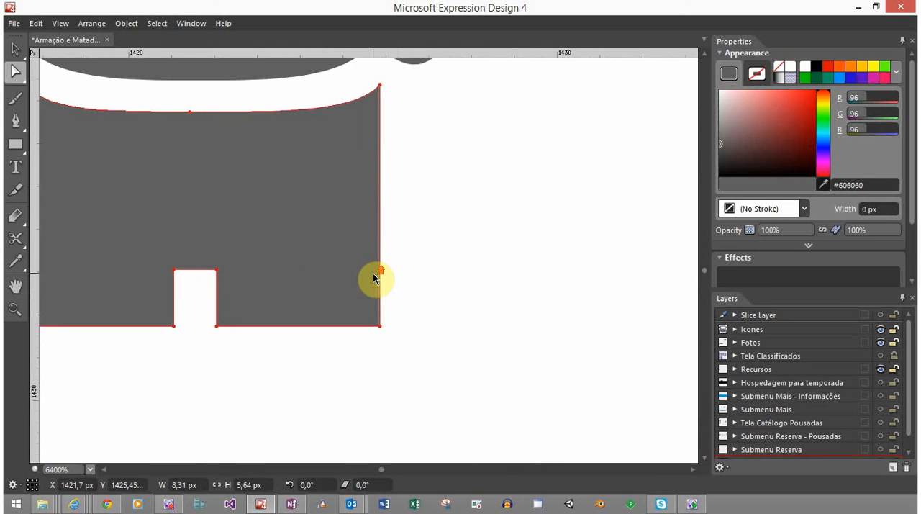
drag(362, 208, 502, 213)
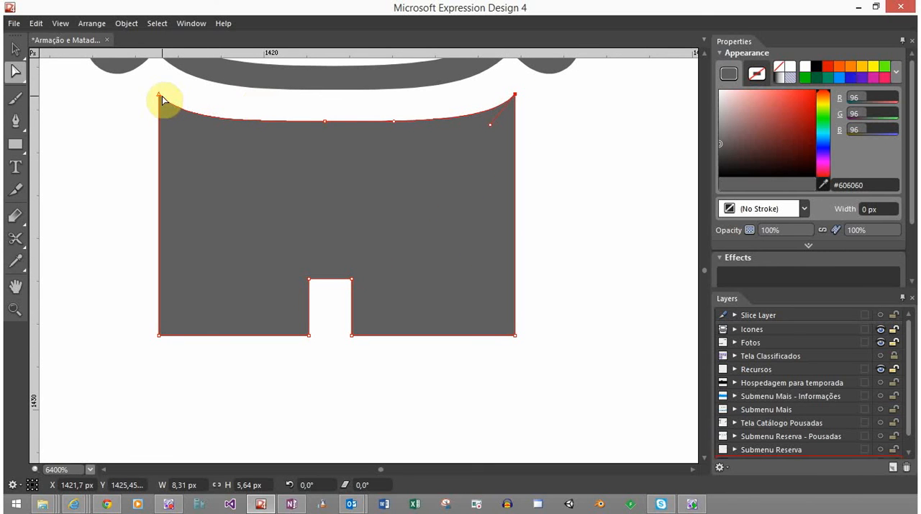
drag(160, 95, 163, 120)
key(ctrl+z)
drag(324, 121, 326, 151)
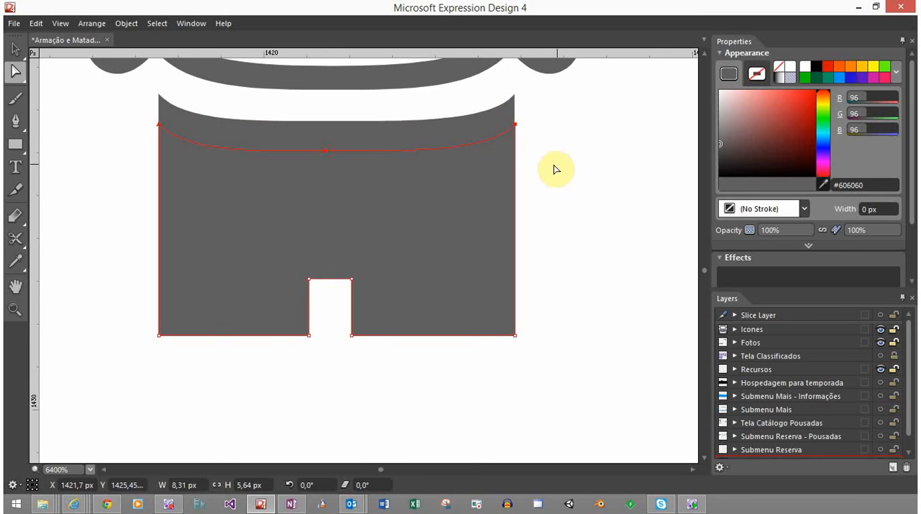
Move both side edges of the legs copy inward to narrow the shape to about 7.6 px wide
click(516, 126)
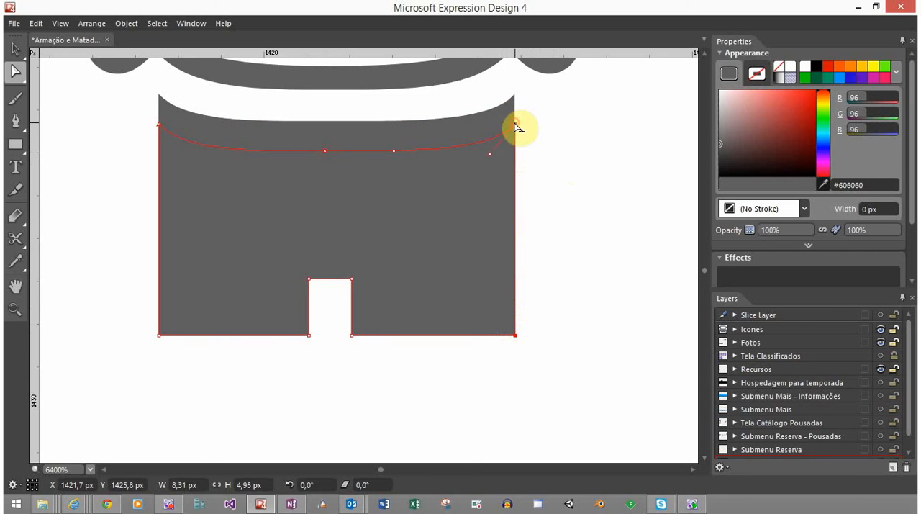
drag(515, 127, 498, 125)
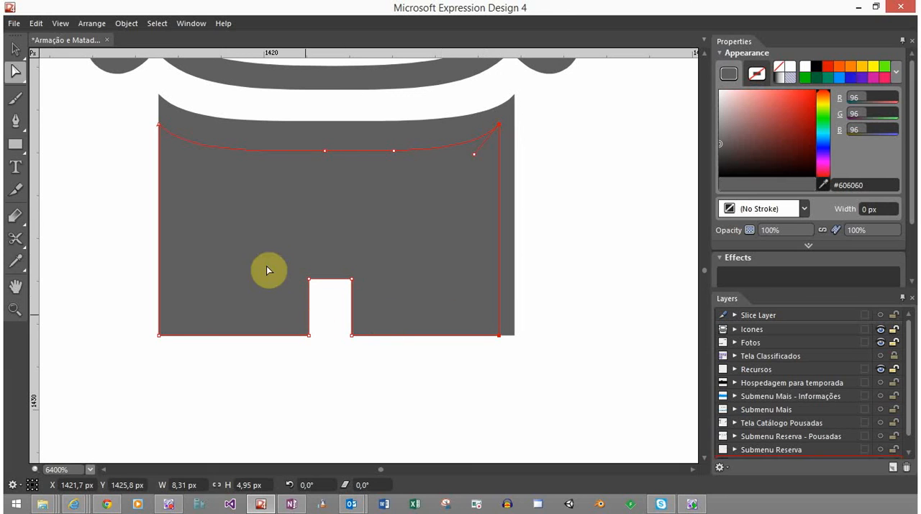
click(158, 125)
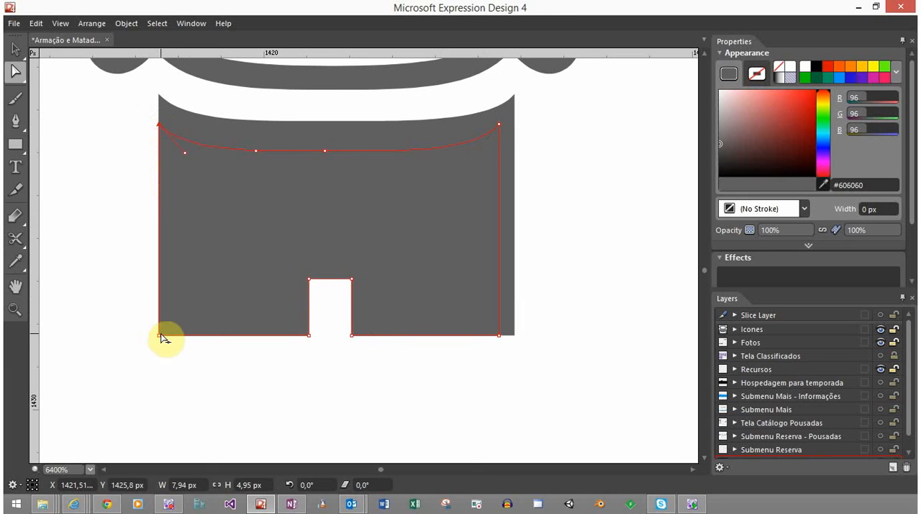
drag(160, 336, 175, 338)
click(183, 347)
click(186, 329)
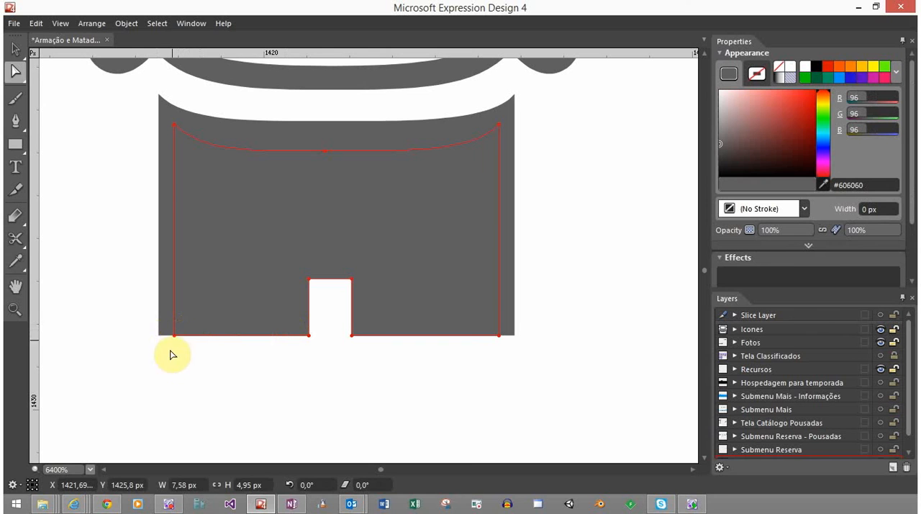
Raise the bottom and notch nodes of the legs copy by about 0.6 px and fill the shape with white (#FFFFFF)
drag(163, 352, 540, 274)
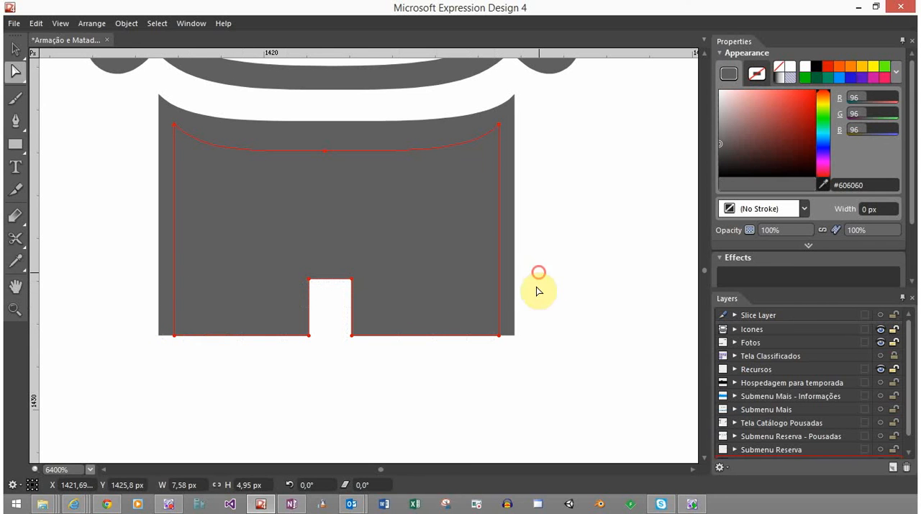
shift+click(514, 281)
shift+click(510, 281)
drag(175, 335, 177, 311)
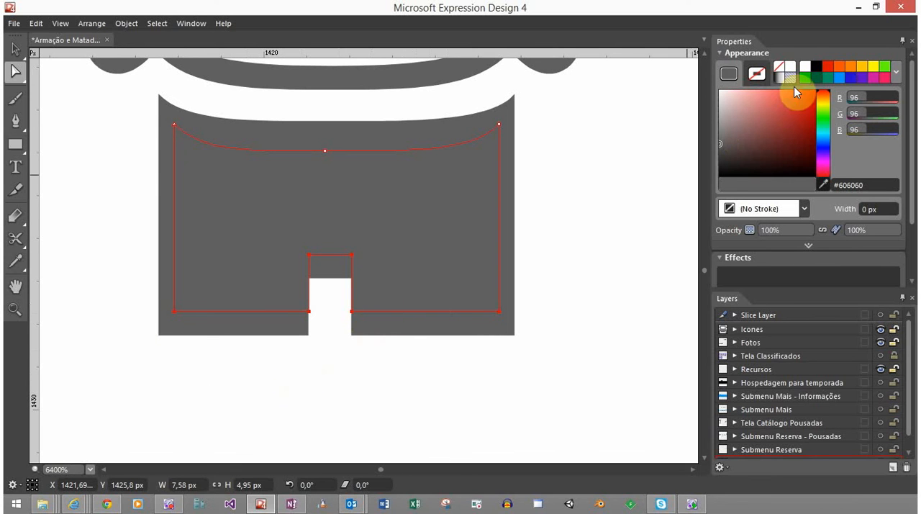
click(804, 65)
click(328, 352)
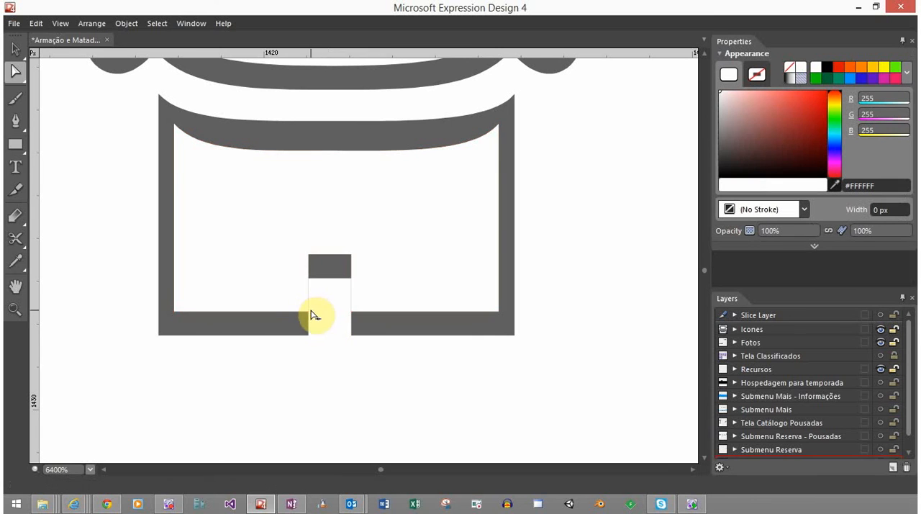
Widen the notch between the white inner legs by about 0.5 px on each side to form an even border
click(292, 304)
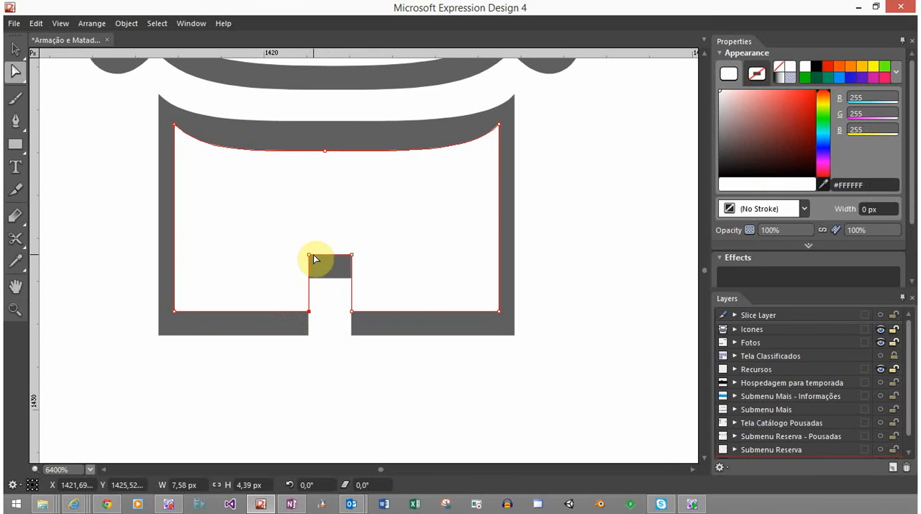
drag(308, 256, 288, 256)
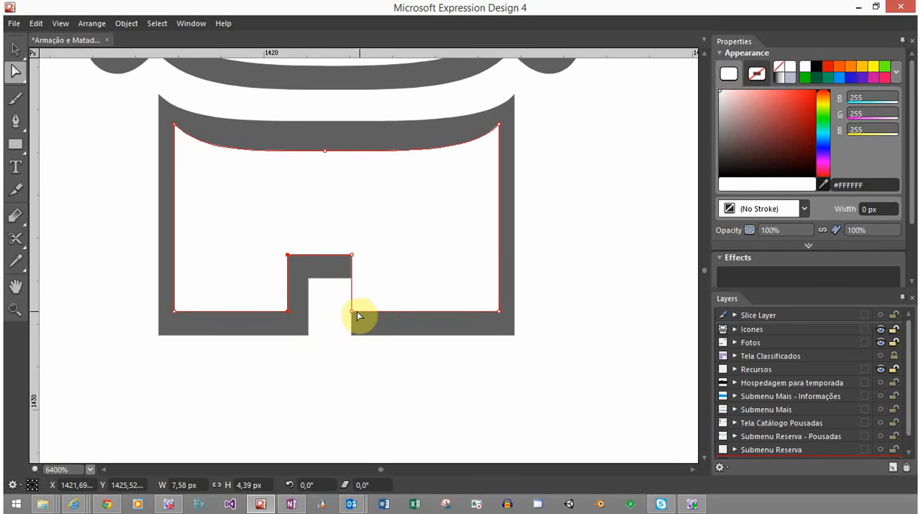
click(351, 311)
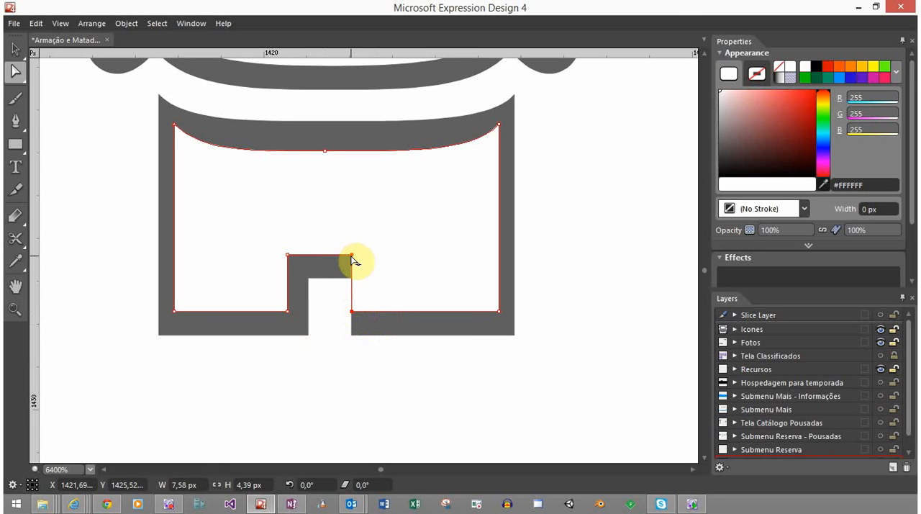
drag(354, 258, 370, 257)
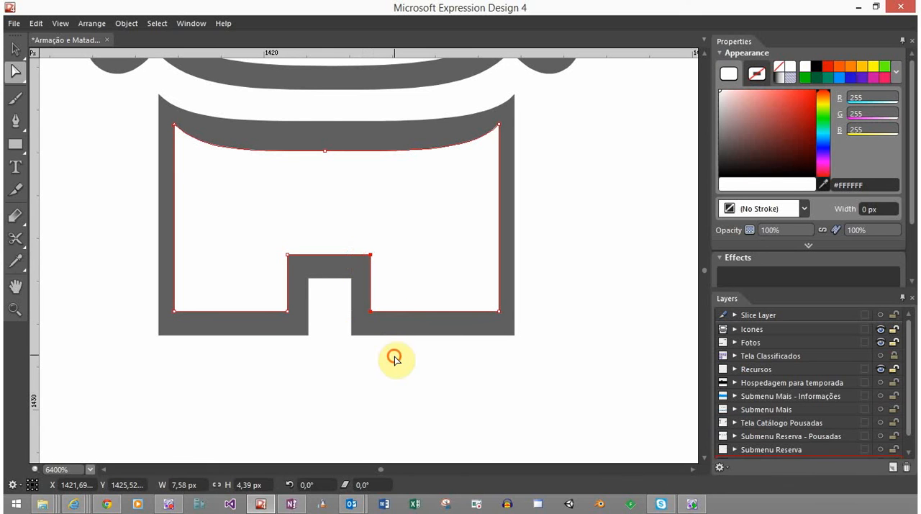
click(395, 359)
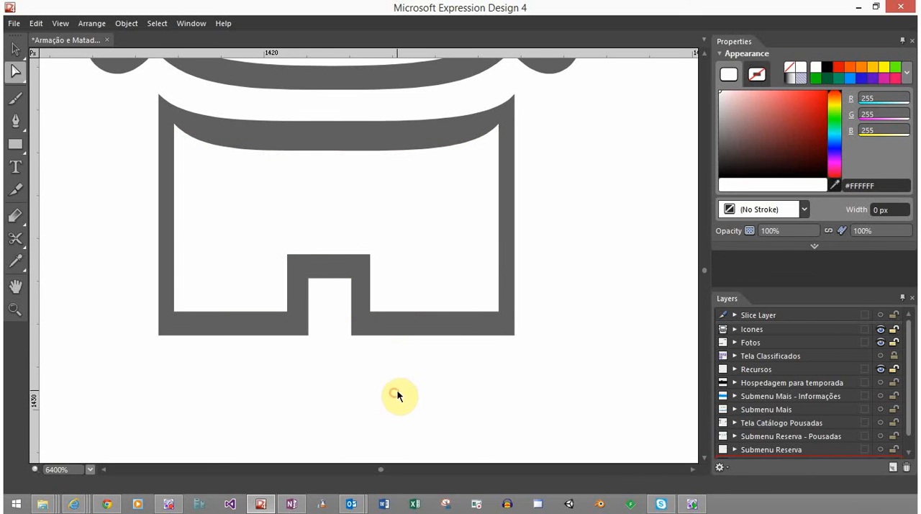
Examine the outlined person at several zoom levels beside the solid person and the other page icons
key(v)
scroll(387, 398, down, 1)
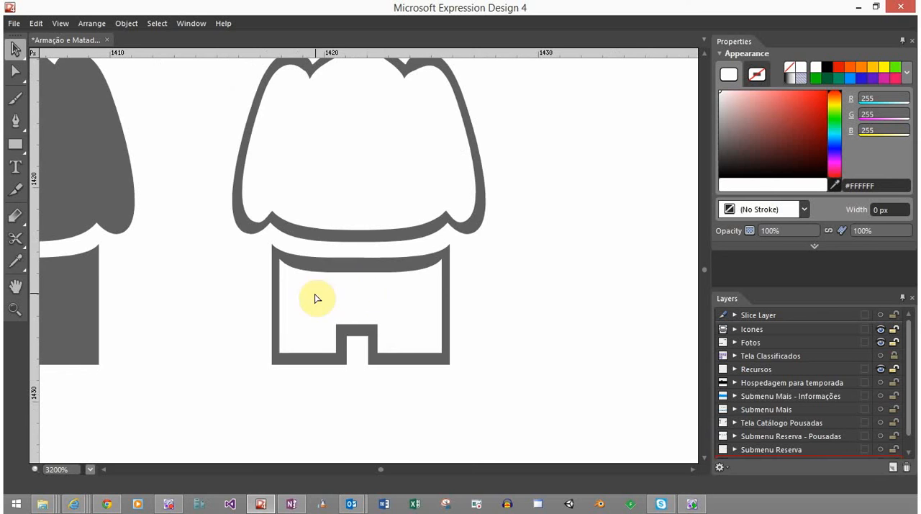
scroll(315, 298, down, 10)
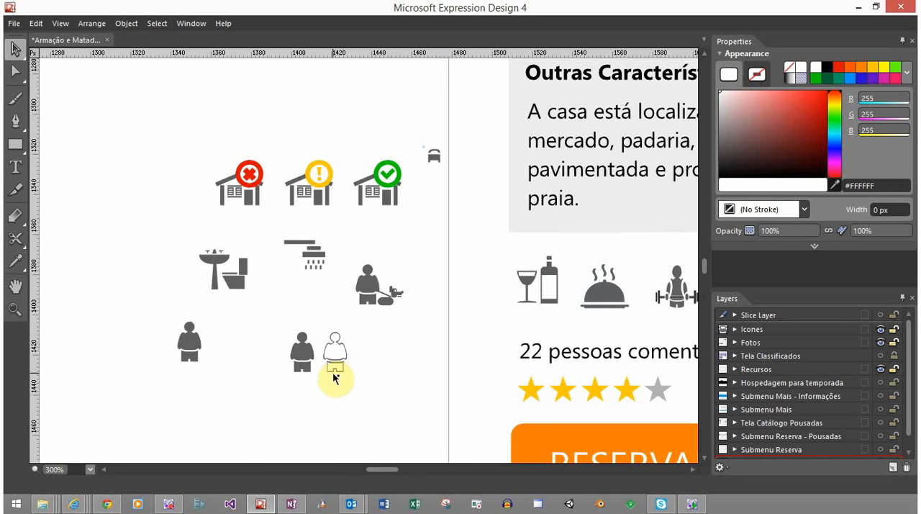
scroll(340, 391, down, 5)
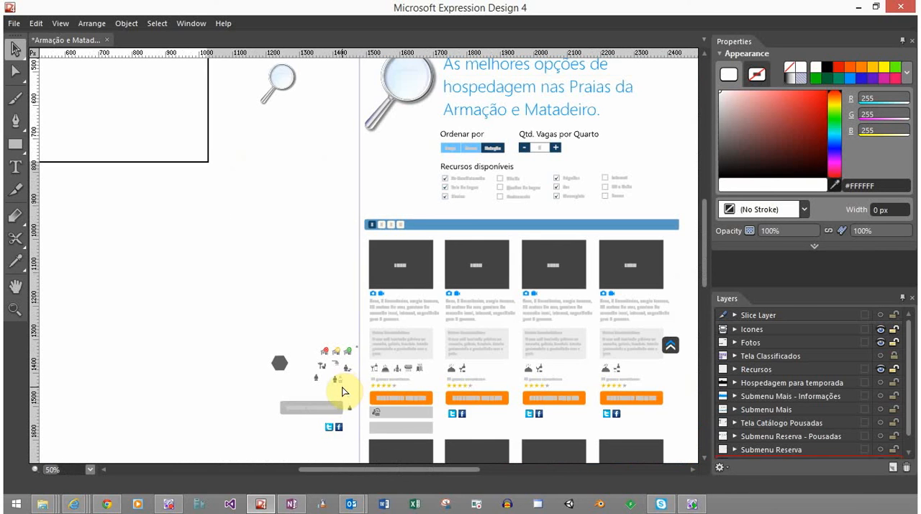
scroll(344, 393, up, 3)
scroll(347, 396, down, 1)
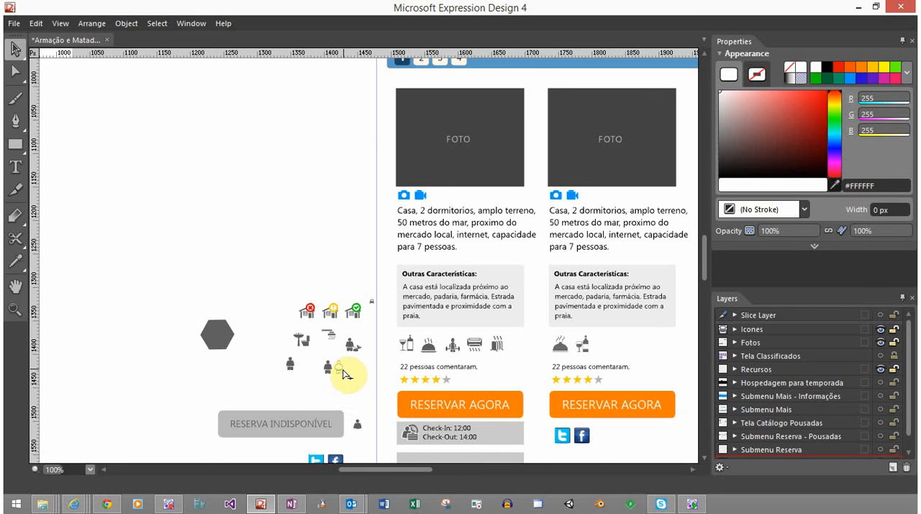
scroll(344, 375, up, 4)
scroll(267, 366, up, 1)
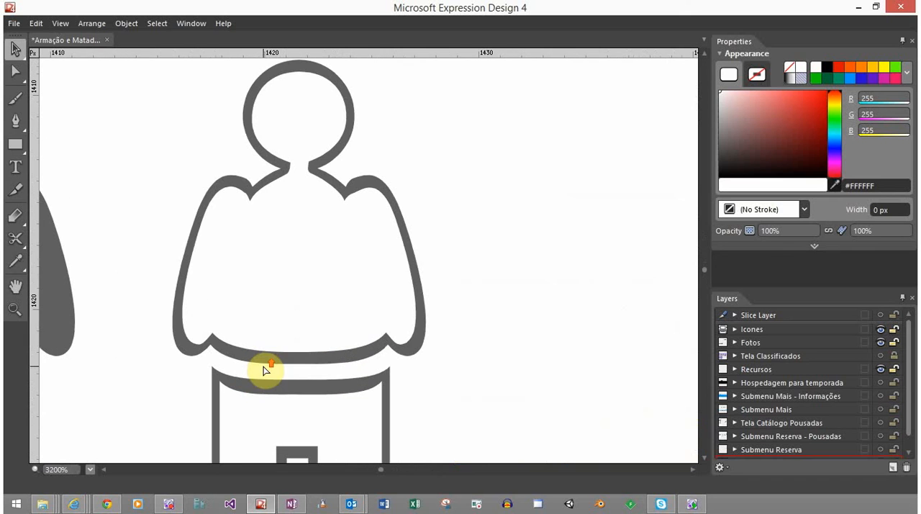
Raise the lower edge of the outlined person's outer and inner upper-body shapes by 0.5 px and check the icon at reduced zoom
key(a)
click(261, 329)
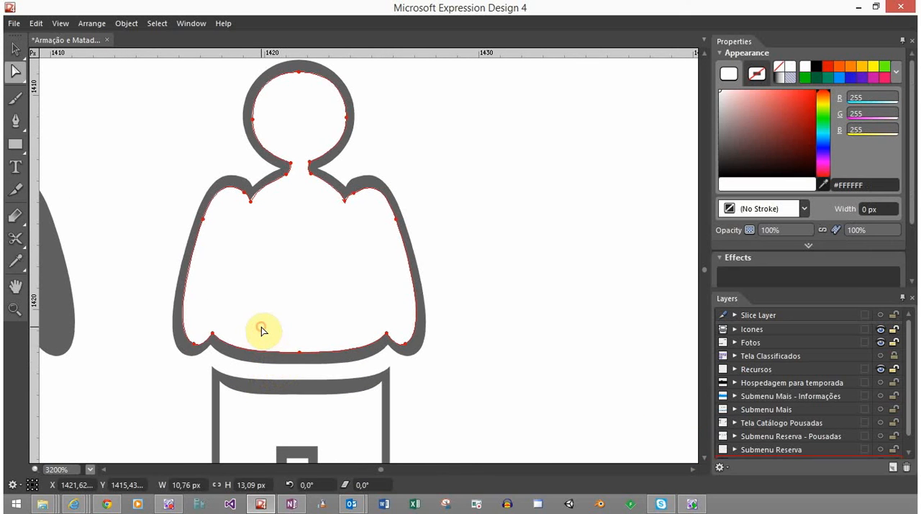
drag(160, 315, 431, 365)
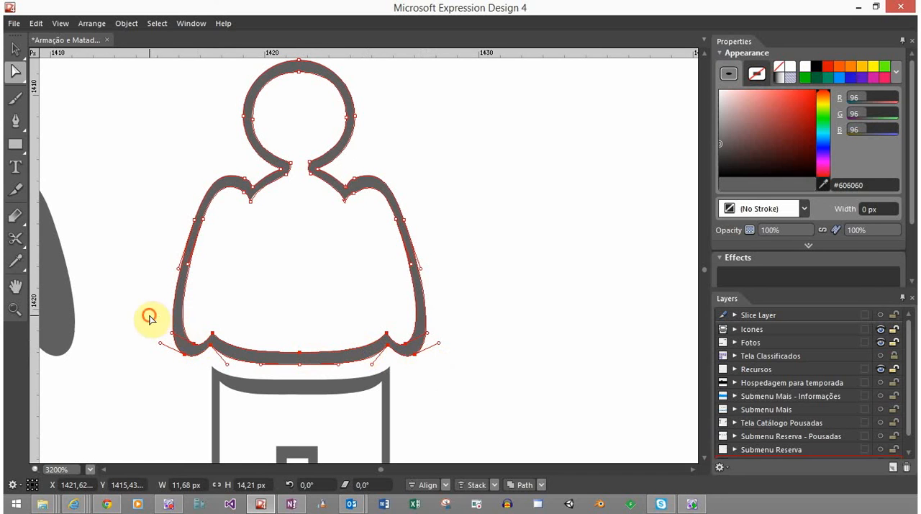
drag(150, 319, 490, 377)
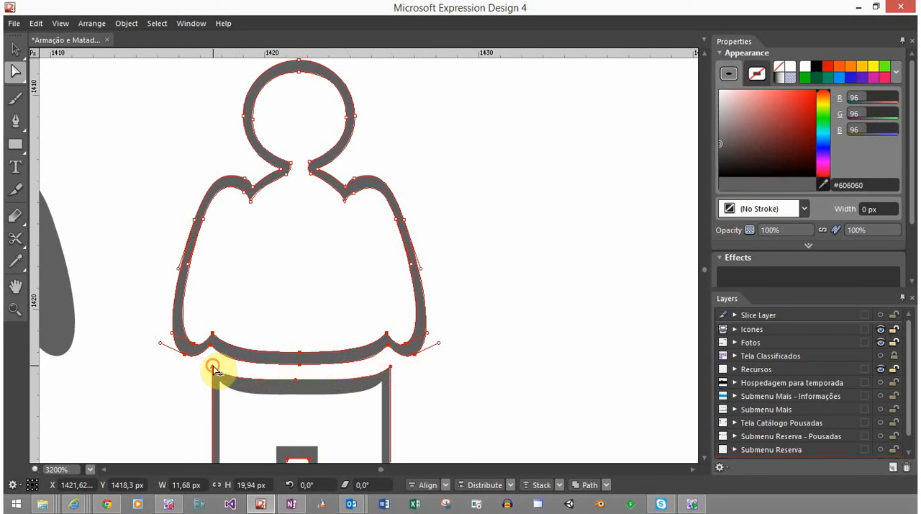
shift+click(278, 389)
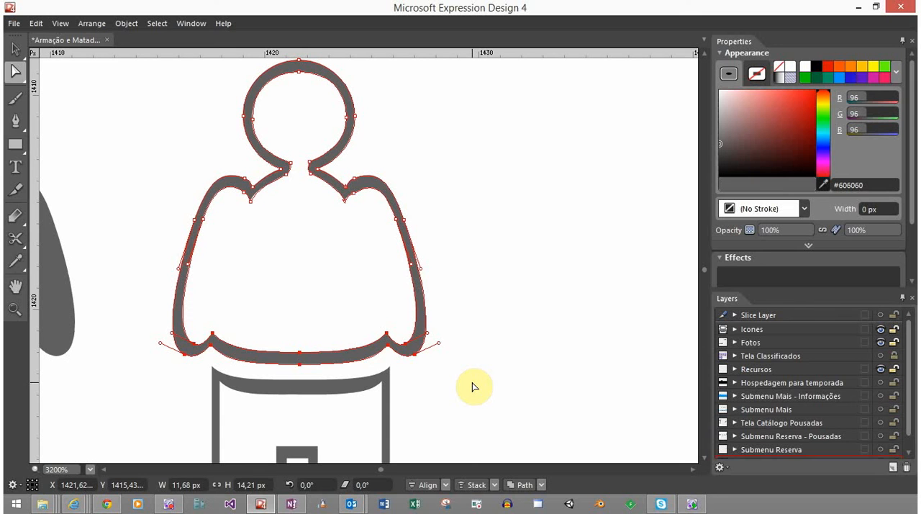
key(Up)
key(Down)
key(Down)
key(Down)
key(Down)
key(Down)
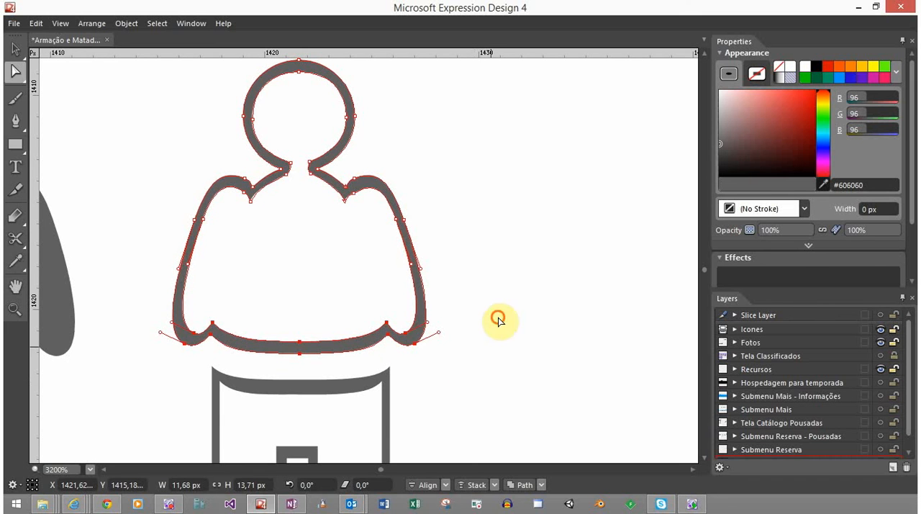
click(478, 309)
key(v)
scroll(427, 356, down, 8)
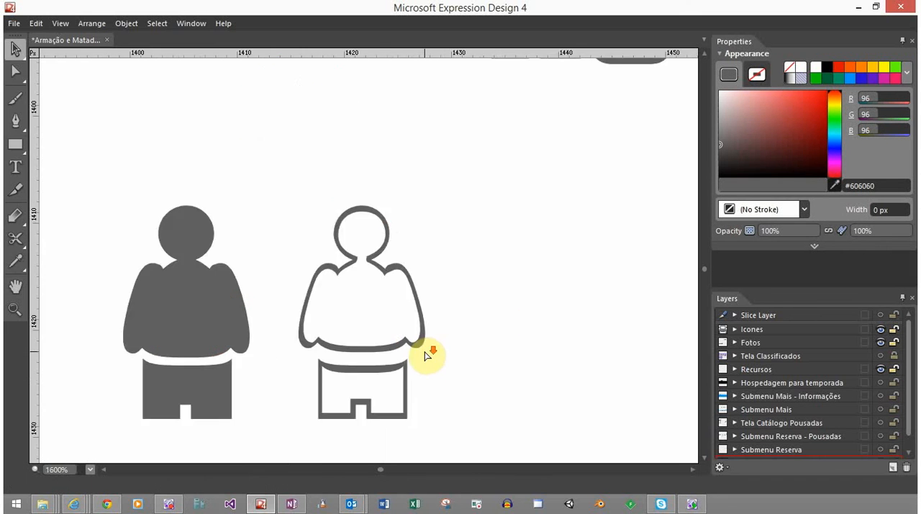
scroll(427, 355, down, 3)
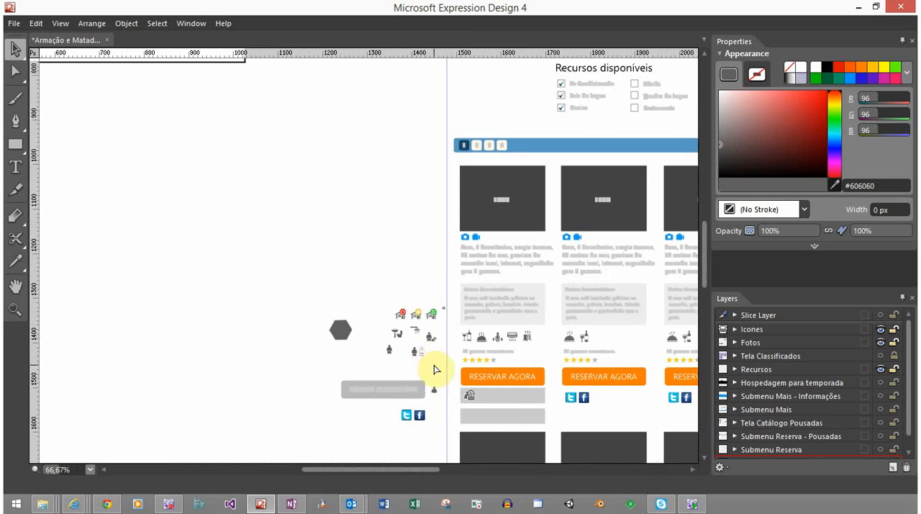
scroll(431, 356, up, 4)
scroll(434, 369, down, 1)
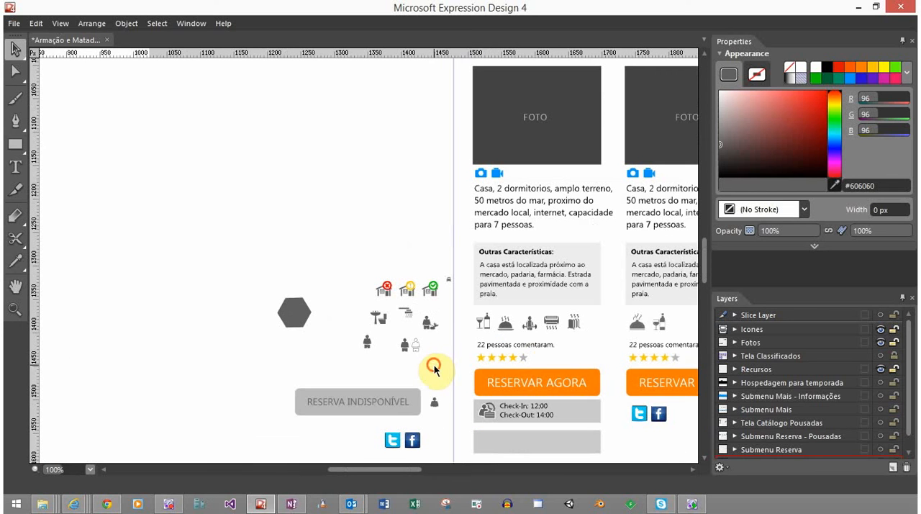
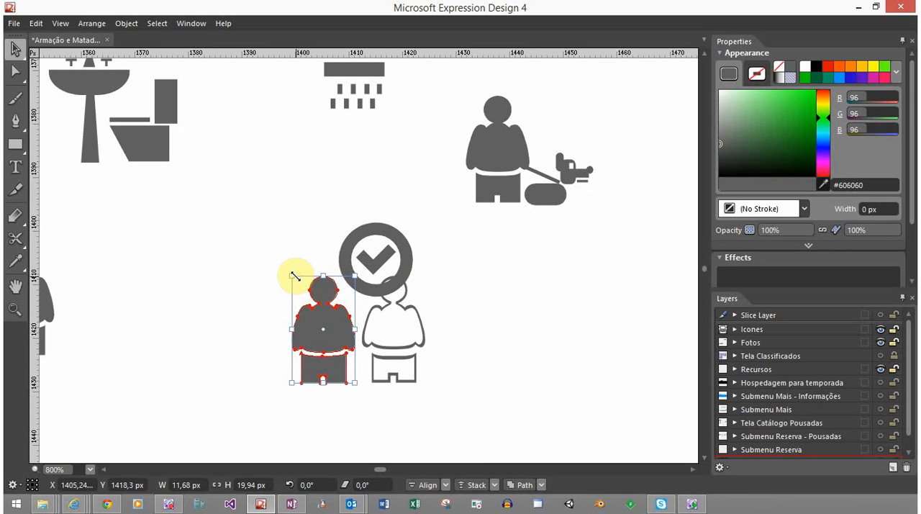
Move the outlined person about 3 px right and 1 px down, away from the solid person
click(422, 319)
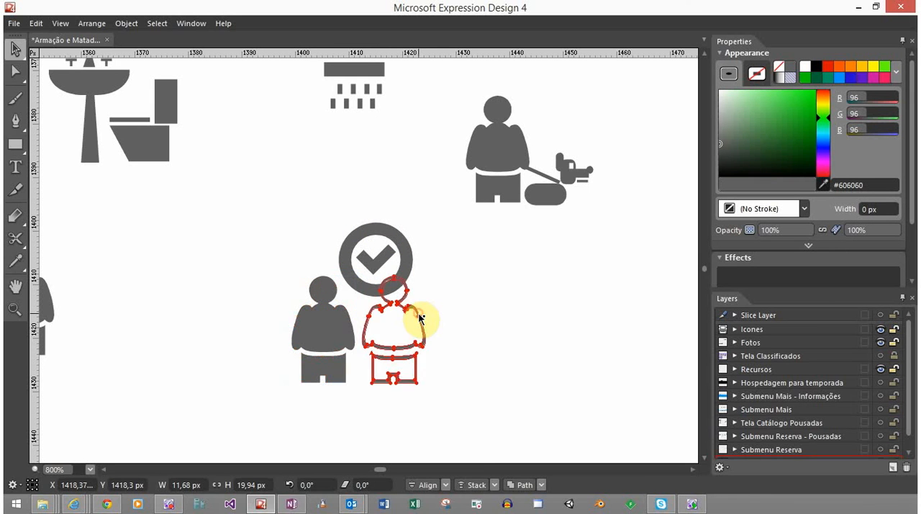
drag(422, 318, 440, 324)
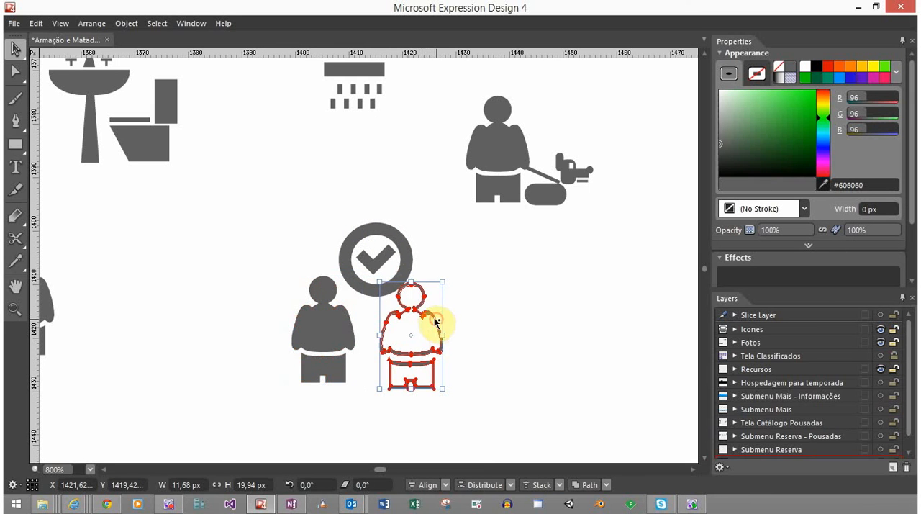
click(382, 242)
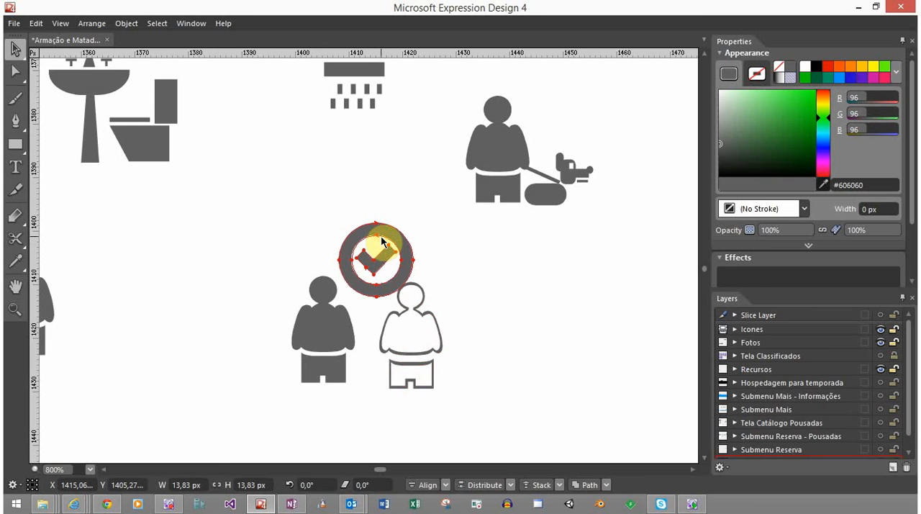
Enlarge the outlined person to about 13.5 × 23 px and shrink the solid person to about 10.8 × 18.5 px
click(384, 330)
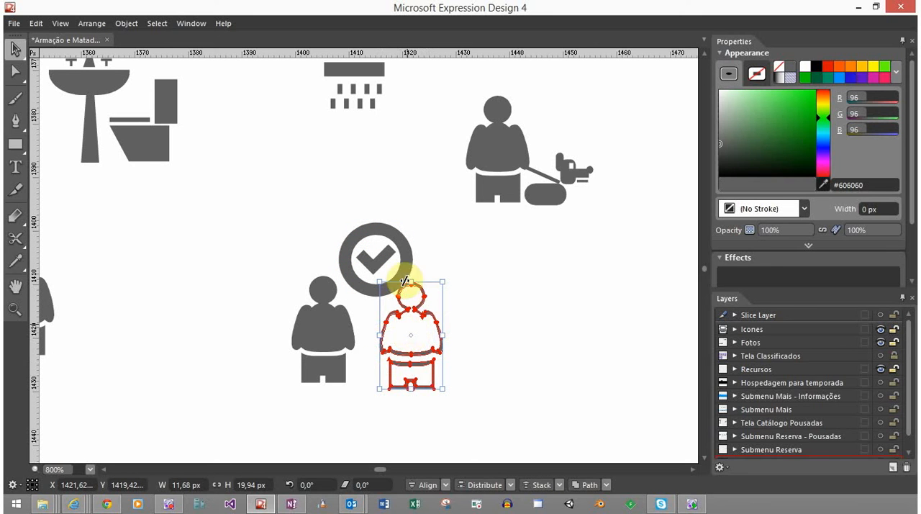
drag(442, 282, 455, 261)
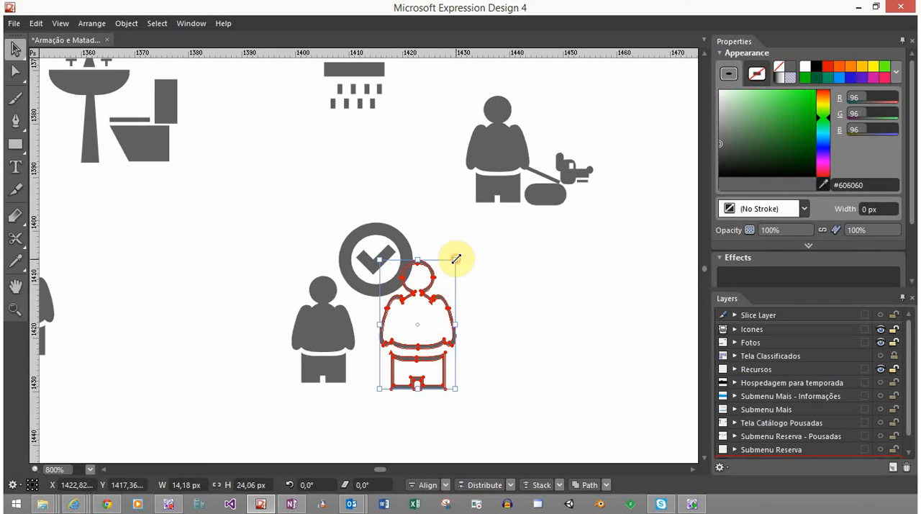
drag(456, 258, 447, 267)
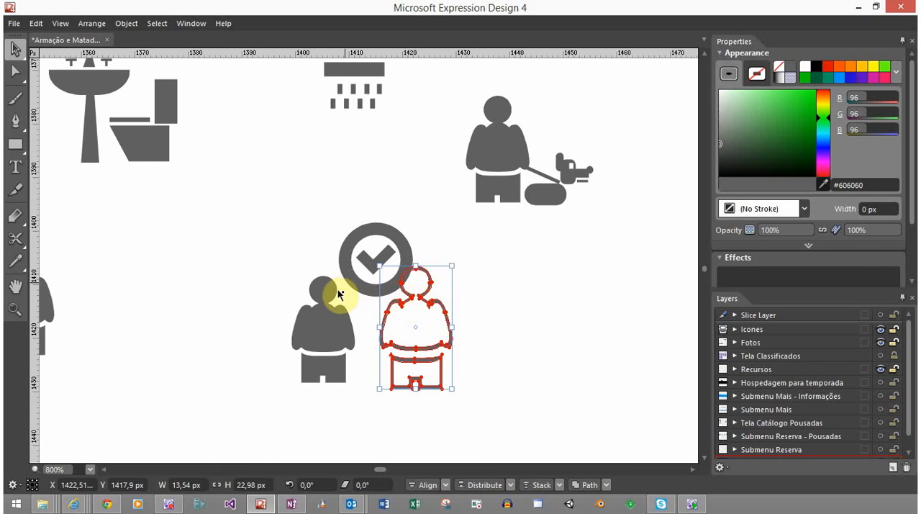
click(324, 309)
drag(351, 278, 344, 288)
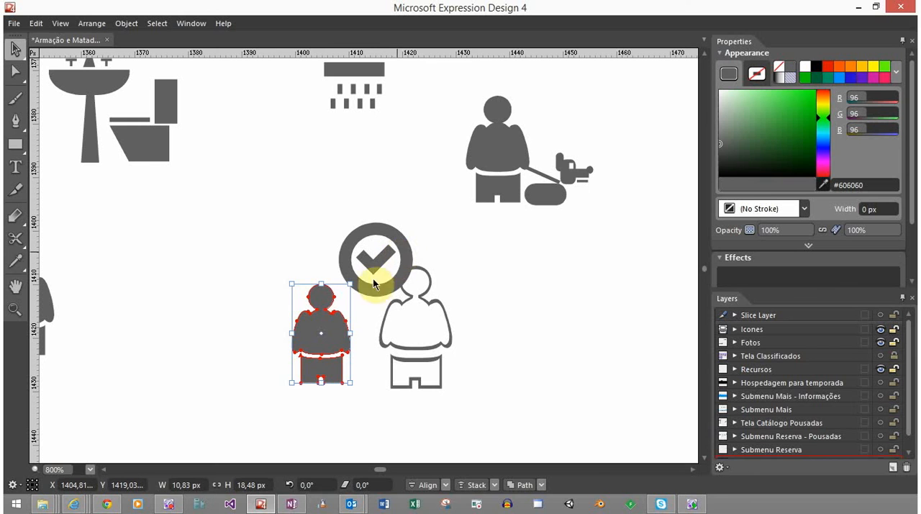
Rearrange the icon with the outlined person on the left, the solid person on the right and the check badge above them
drag(413, 254, 387, 255)
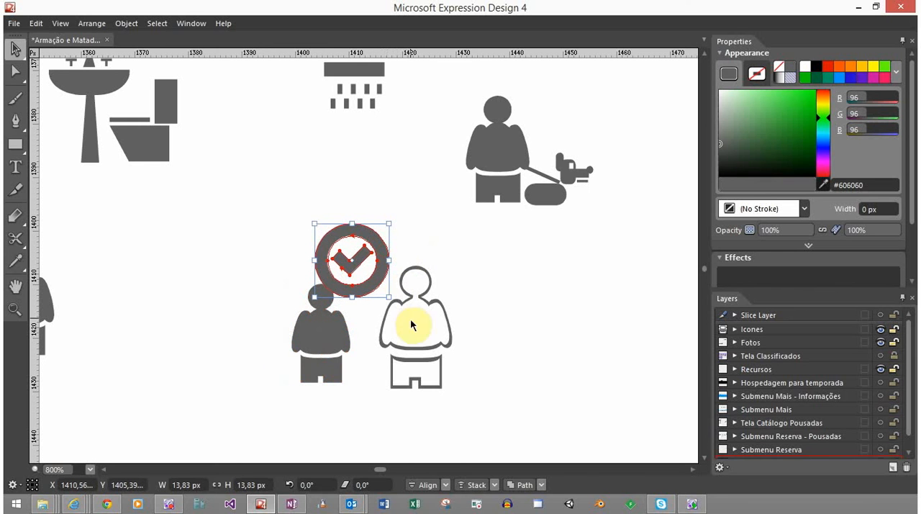
click(431, 289)
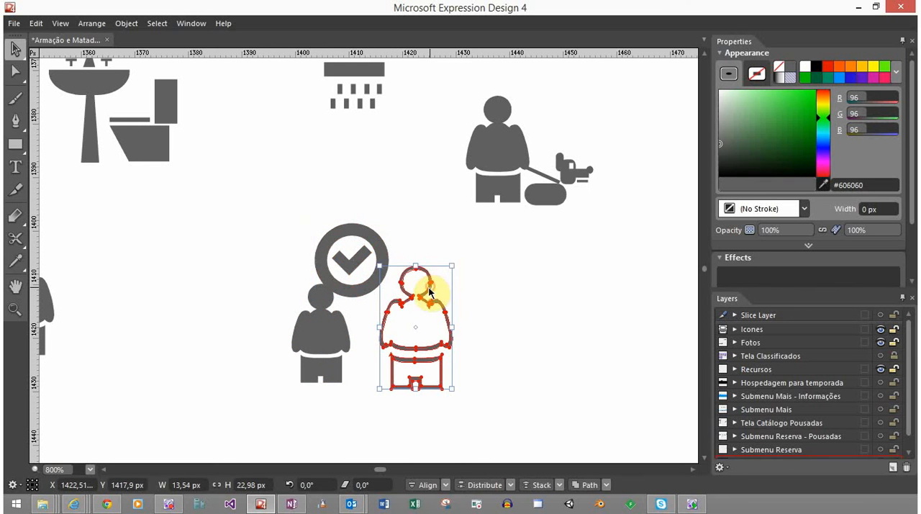
drag(430, 291, 284, 287)
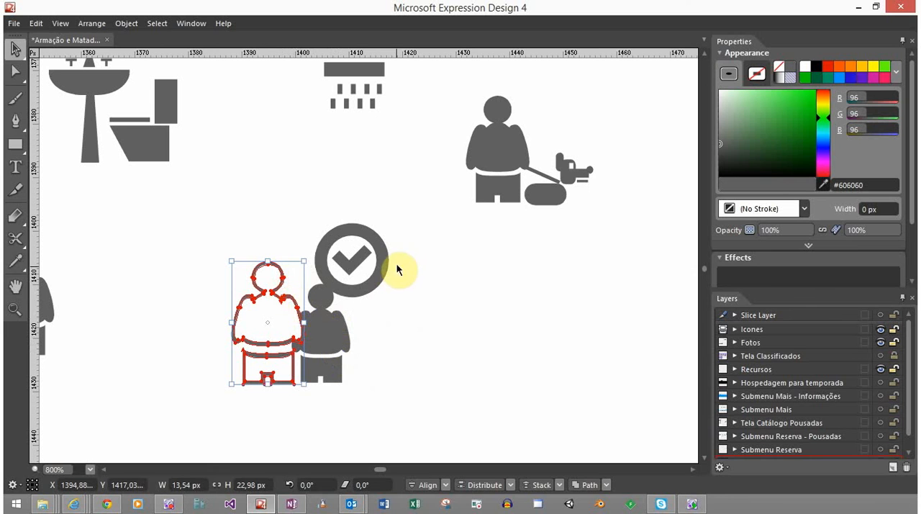
mouse_move(389, 269)
mouse_down()
mouse_move(346, 253)
mouse_move(373, 262)
mouse_up()
click(335, 328)
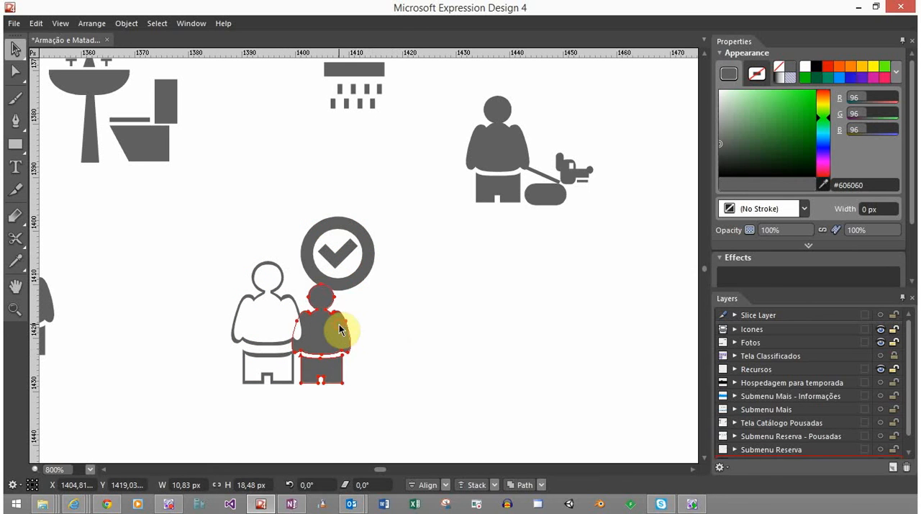
mouse_move(344, 330)
mouse_down()
mouse_move(354, 329)
mouse_move(348, 321)
mouse_up()
click(294, 329)
click(409, 331)
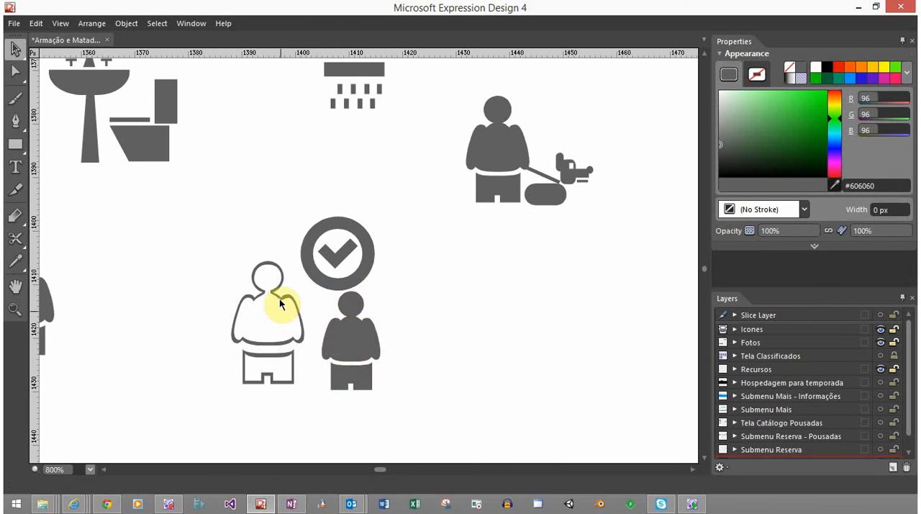
Shrink the solid person to about 9.8 × 16.8 px and shift it right, below the check badge's right edge
click(350, 338)
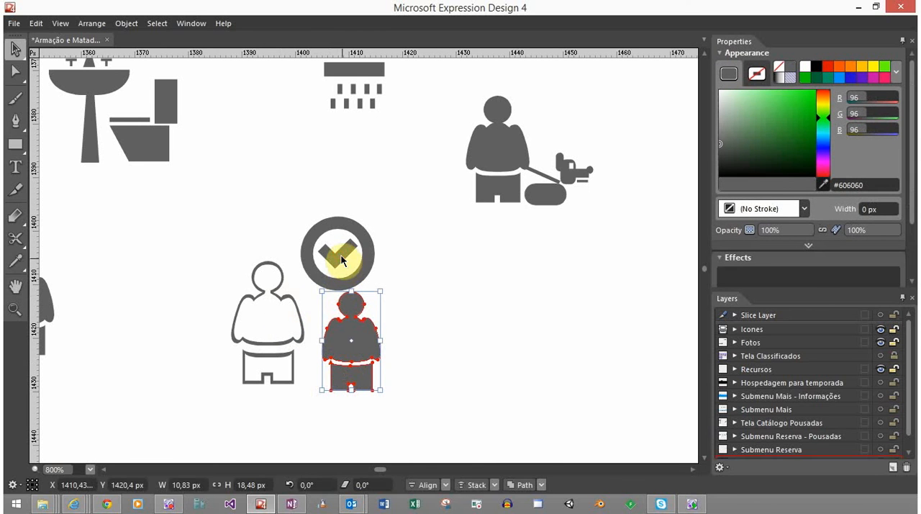
shift+click(342, 260)
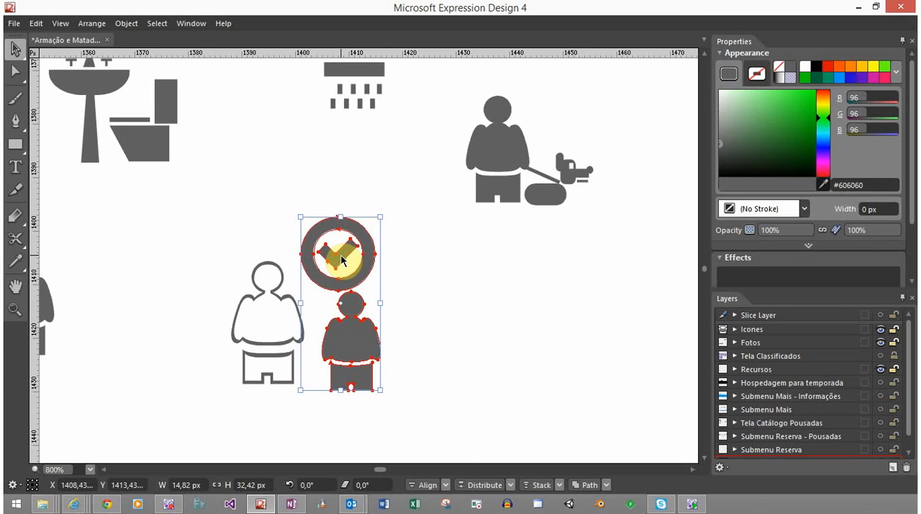
click(422, 273)
click(359, 356)
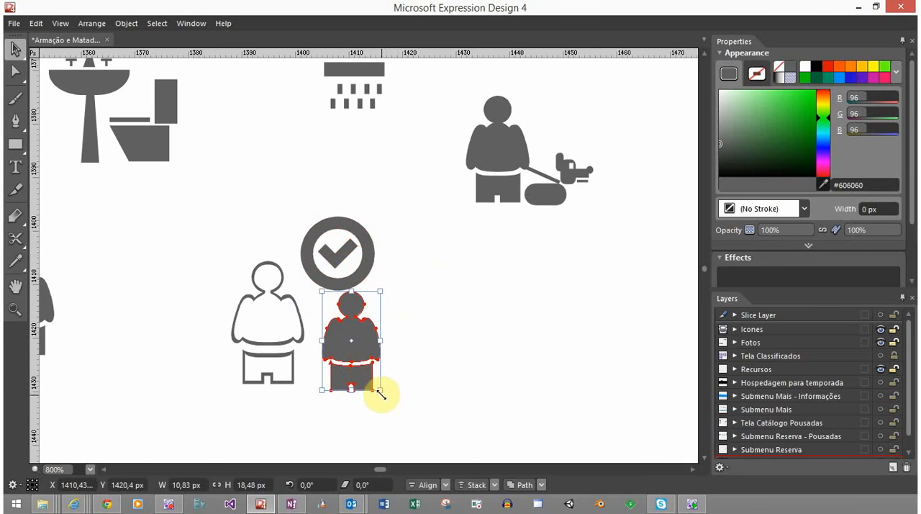
mouse_move(381, 393)
mouse_down()
mouse_move(367, 378)
mouse_move(375, 380)
mouse_up()
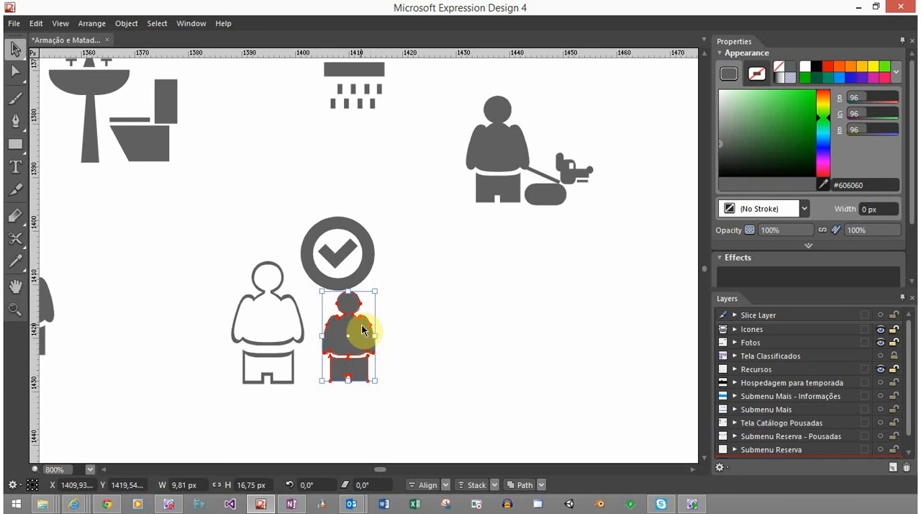
drag(362, 330, 391, 321)
click(454, 285)
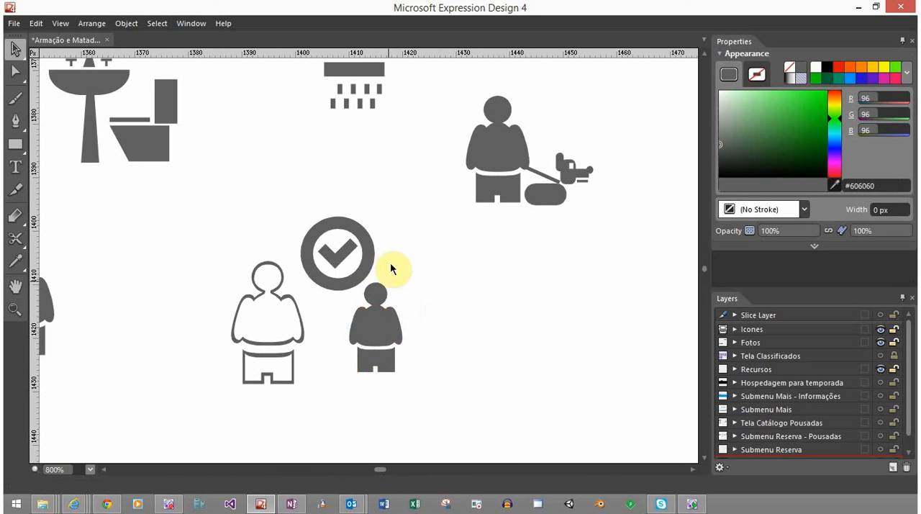
Raise the small solid person until it stands directly beside the right edge of the check badge
drag(416, 205, 367, 345)
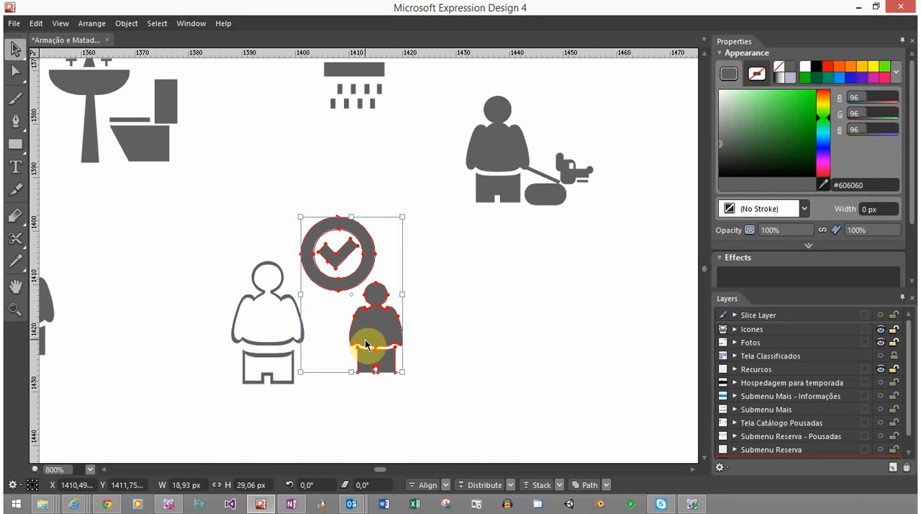
click(460, 339)
drag(365, 323, 373, 313)
drag(463, 241, 314, 369)
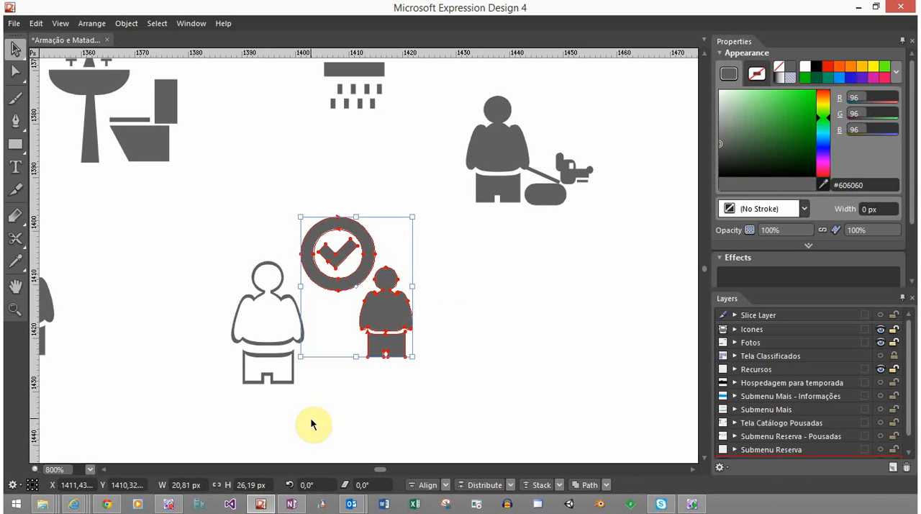
click(490, 325)
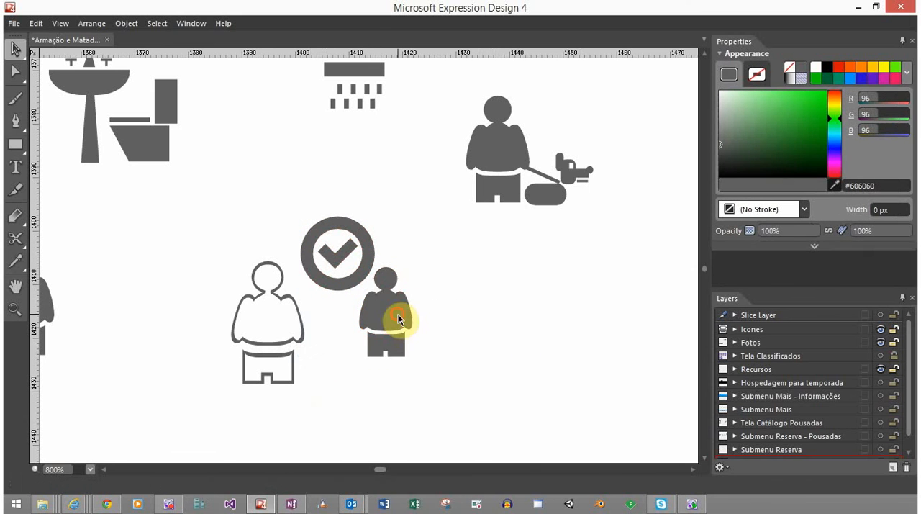
drag(401, 314, 411, 294)
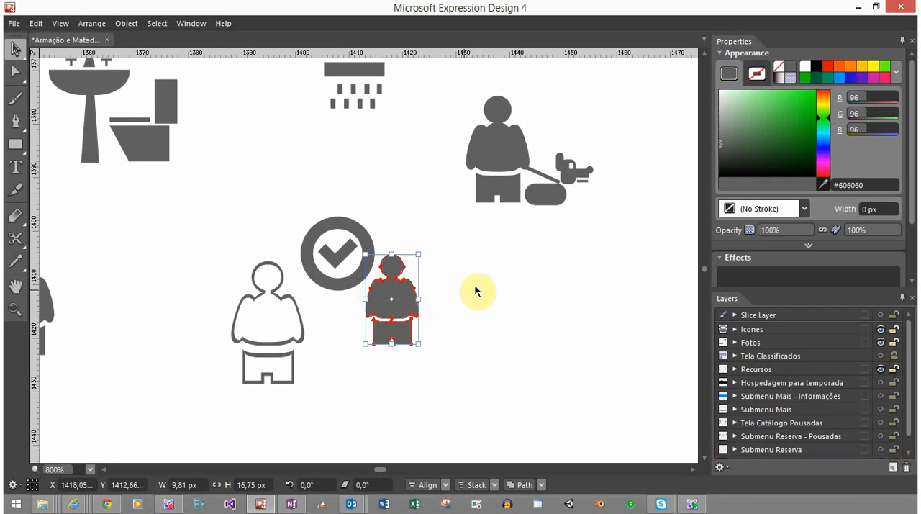
drag(472, 261, 349, 297)
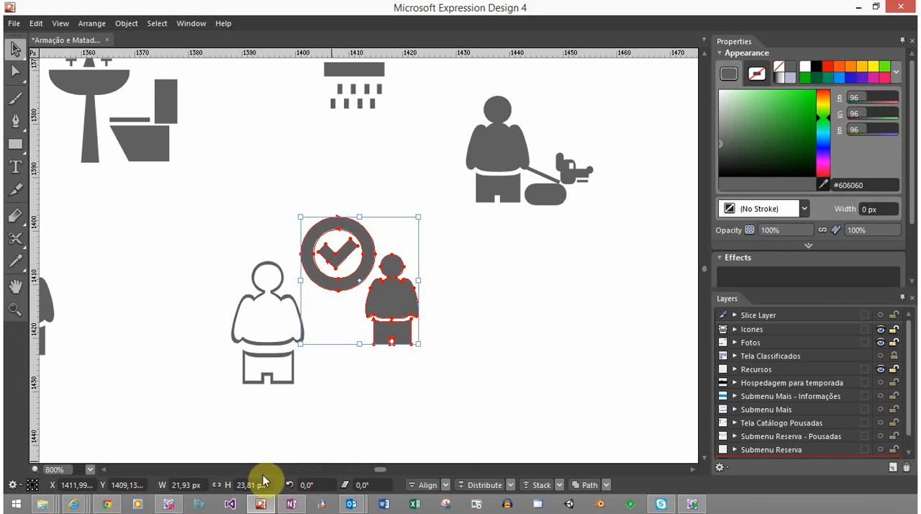
Move the outlined person to the right of the small solid person so that it overlaps its right side
drag(292, 311, 444, 310)
click(469, 395)
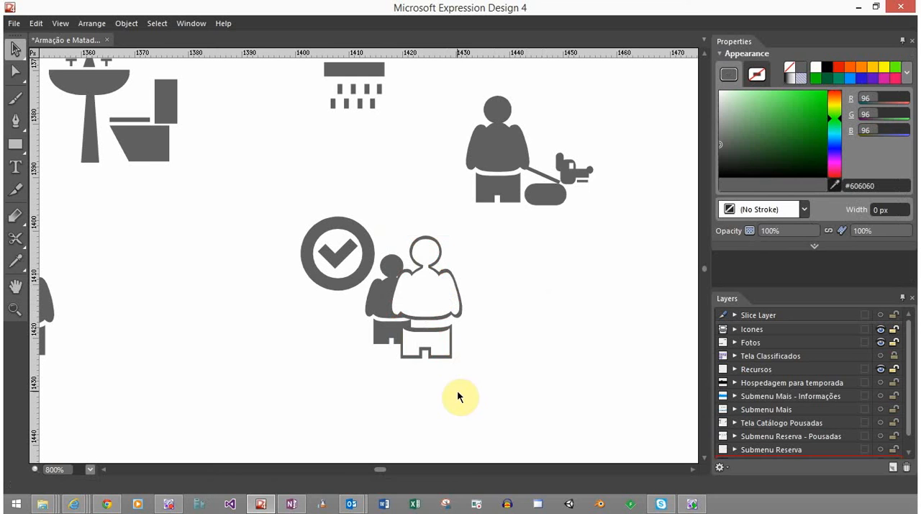
drag(446, 356, 460, 341)
click(549, 320)
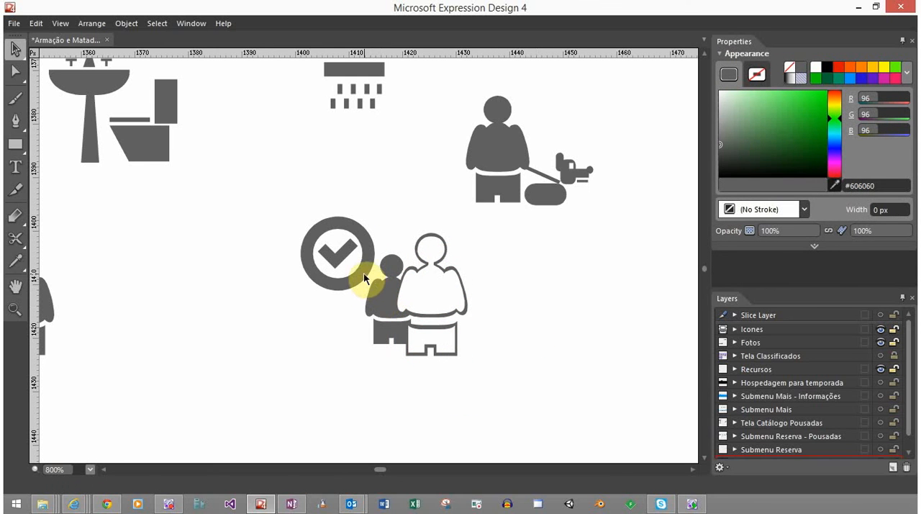
Place the check badge just above the small solid person's head and compare the composition with the other page icons
drag(364, 279, 398, 272)
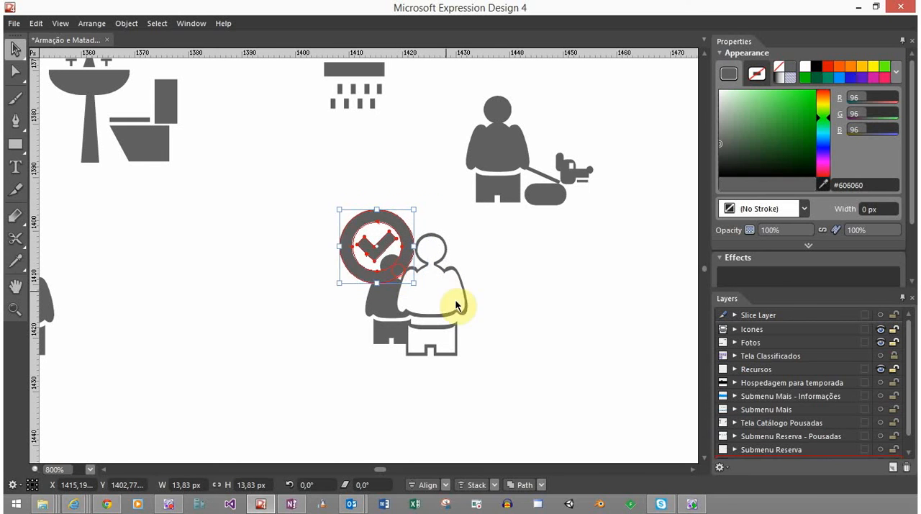
click(448, 368)
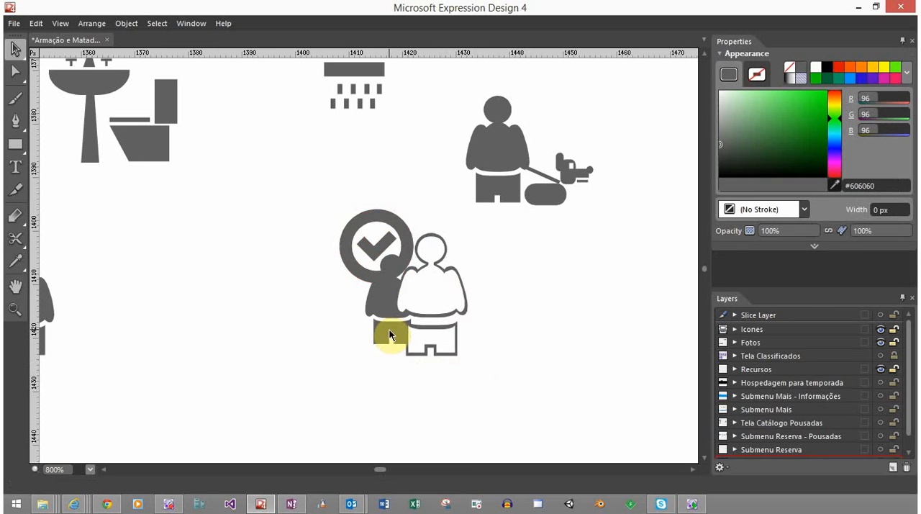
click(409, 264)
drag(409, 263, 414, 276)
click(534, 435)
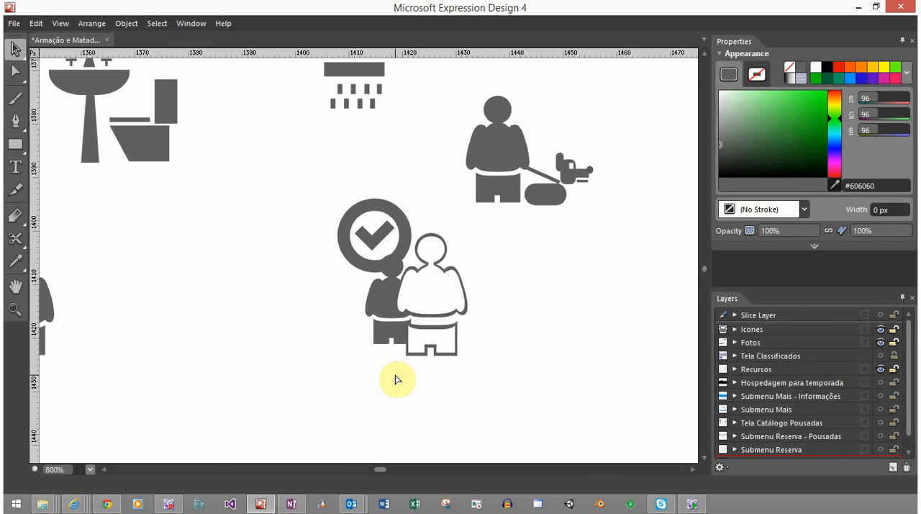
scroll(395, 380, down, 7)
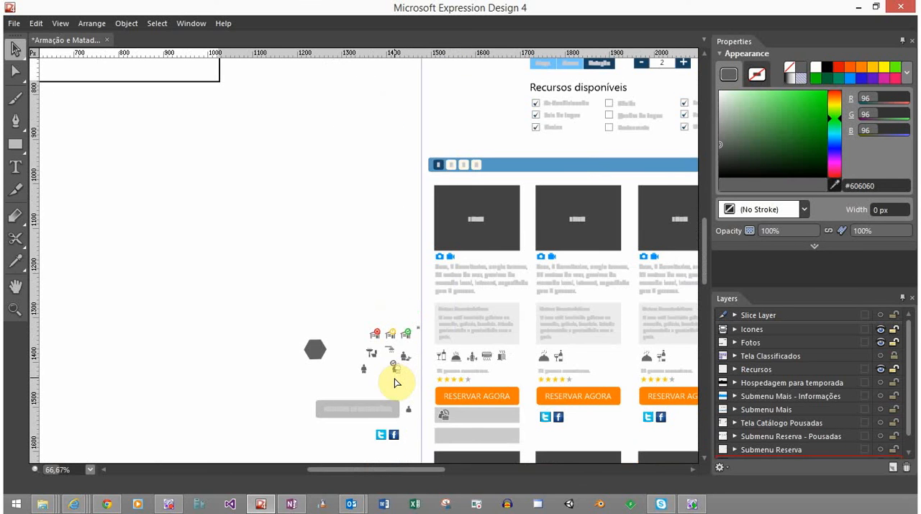
scroll(395, 382, up, 1)
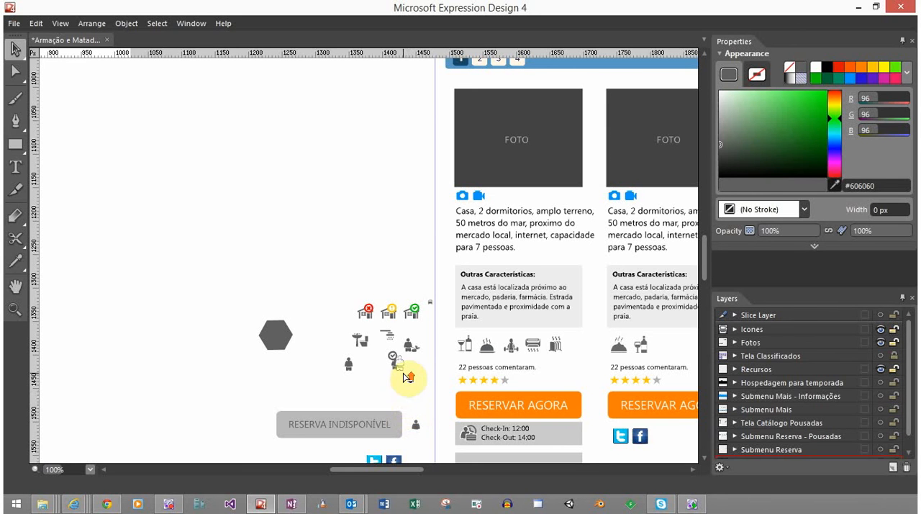
scroll(407, 377, up, 4)
scroll(405, 374, down, 2)
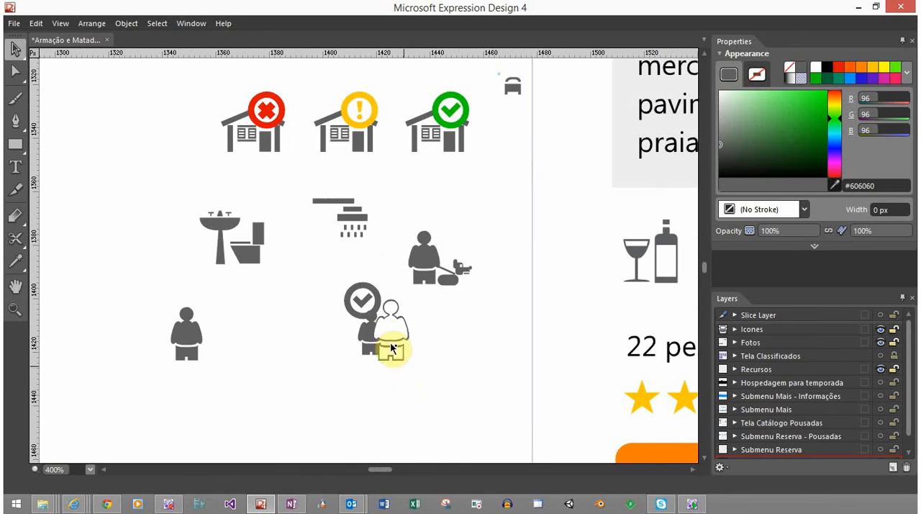
Undo the recent moves and resizes back to the similarly sized solid and outlined people standing apart below the check badge
drag(369, 335, 292, 338)
click(407, 306)
key(ctrl+z)
key(ctrl+z)
key(ctrl+z)
key(ctrl+z)
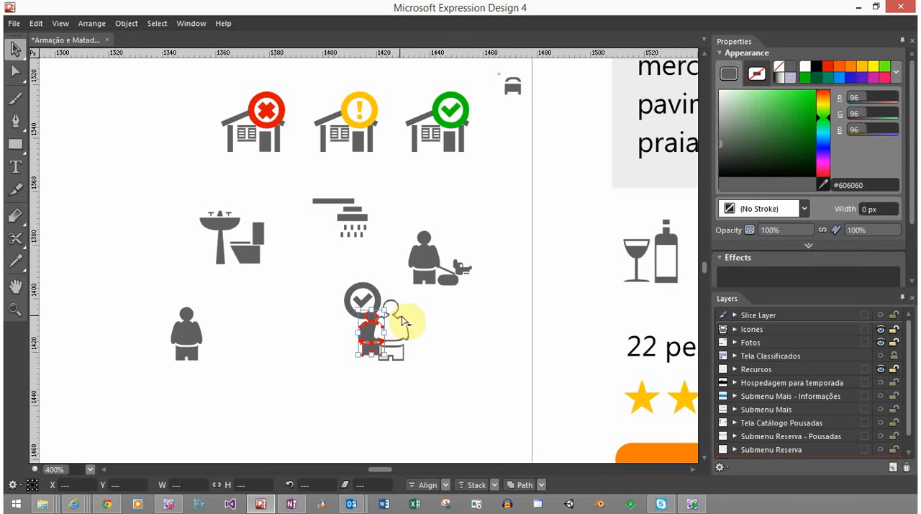
key(ctrl+y)
key(ctrl+y)
key(ctrl+y)
key(ctrl+y)
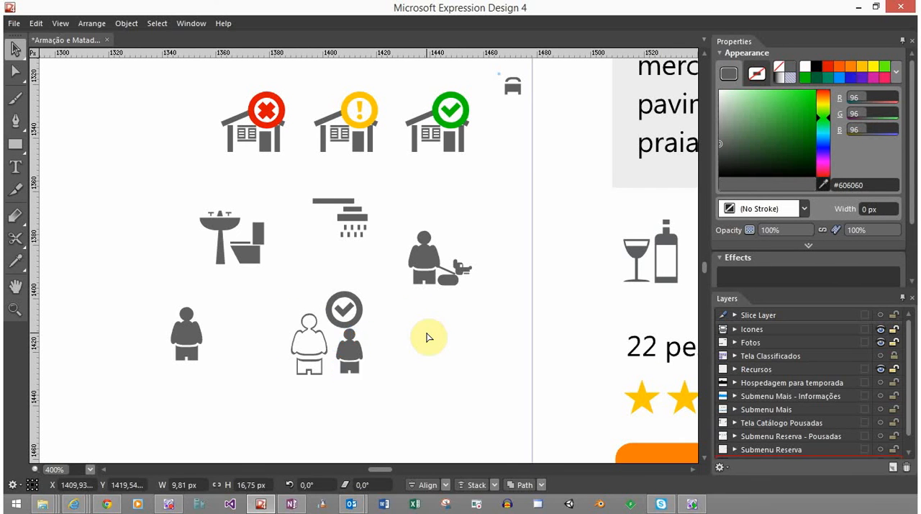
key(ctrl+y)
key(ctrl+y)
key(ctrl+y)
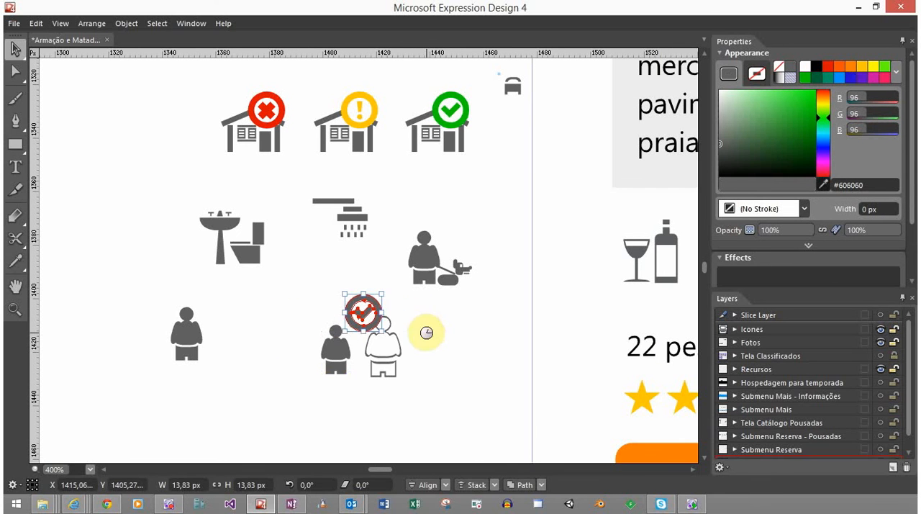
key(ctrl+y)
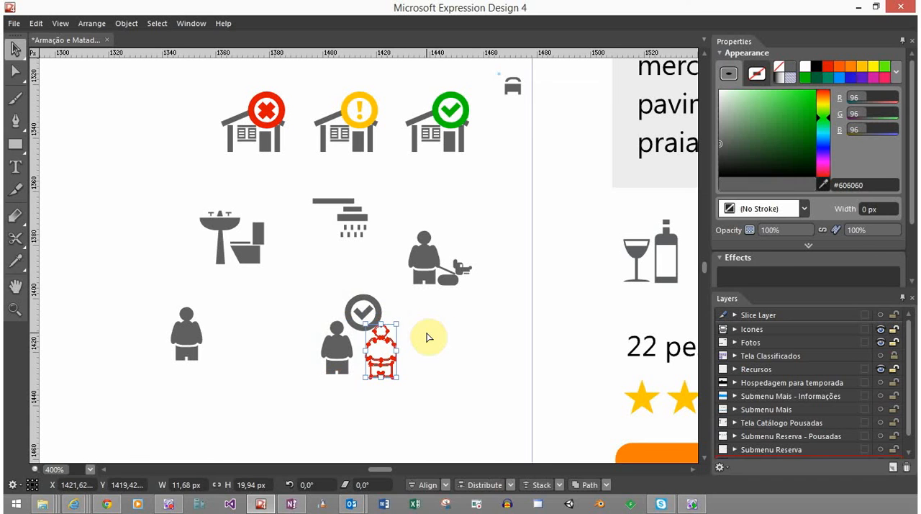
click(424, 343)
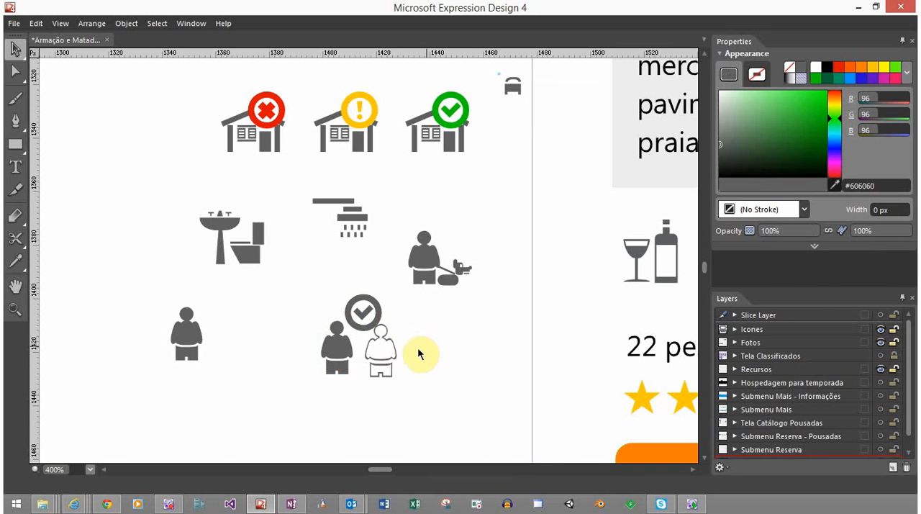
Move the check badge well to the right of the two people and raise the outlined person level with the solid one
click(371, 306)
drag(377, 293, 483, 317)
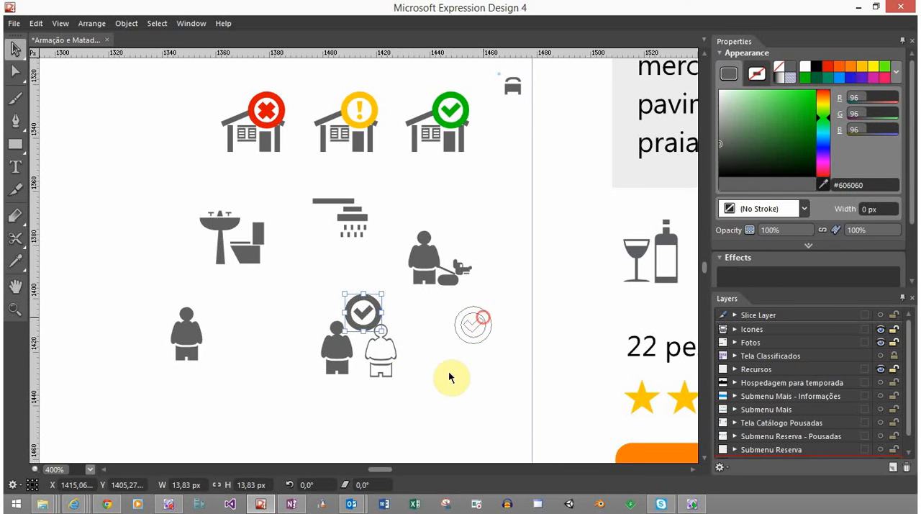
click(395, 347)
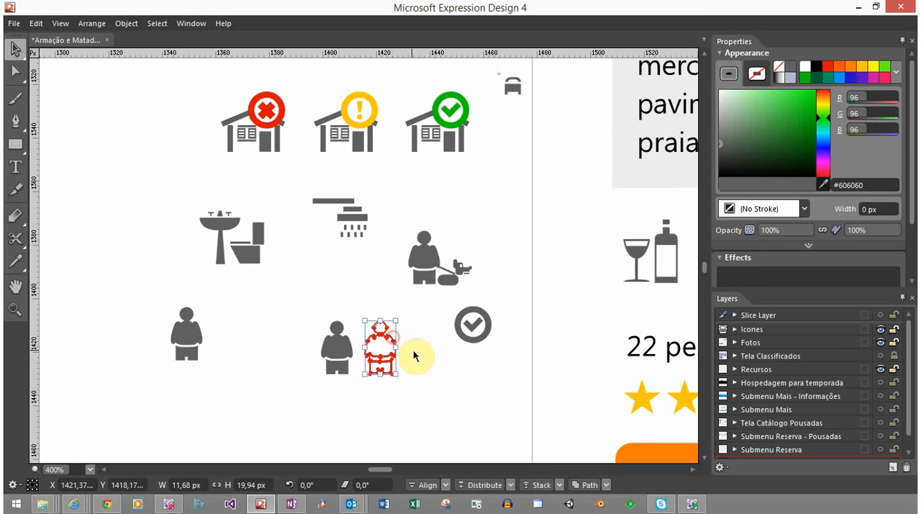
click(412, 350)
click(349, 348)
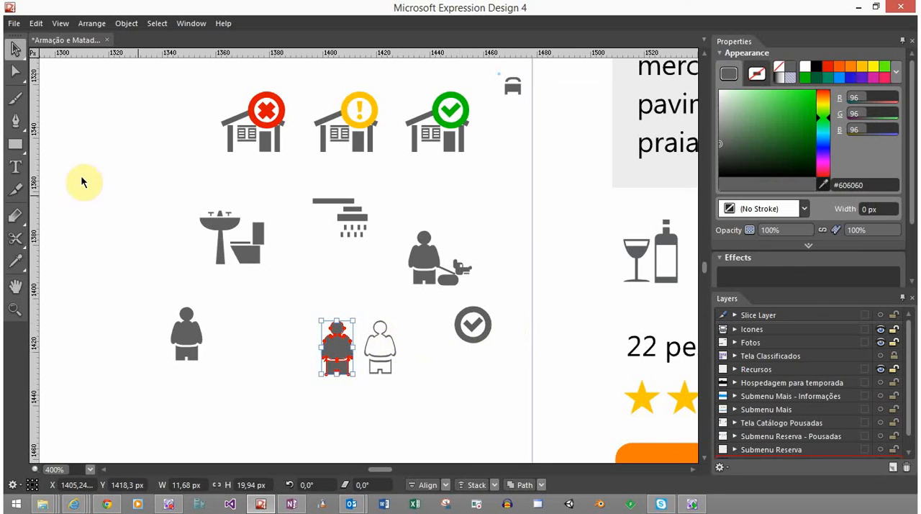
Draw a rectangle to the right of the outlined person and set it to 2 px wide and 5 px high
drag(15, 144, 49, 145)
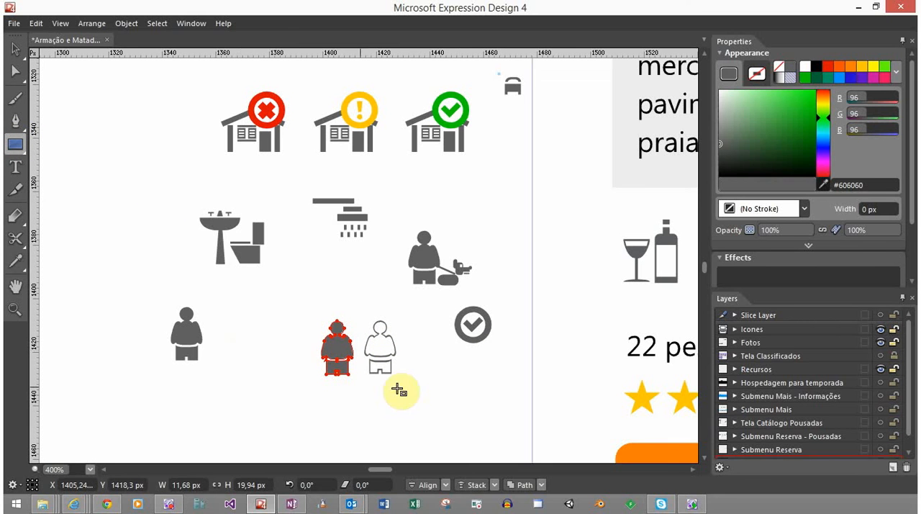
scroll(391, 375, up, 3)
scroll(391, 373, down, 1)
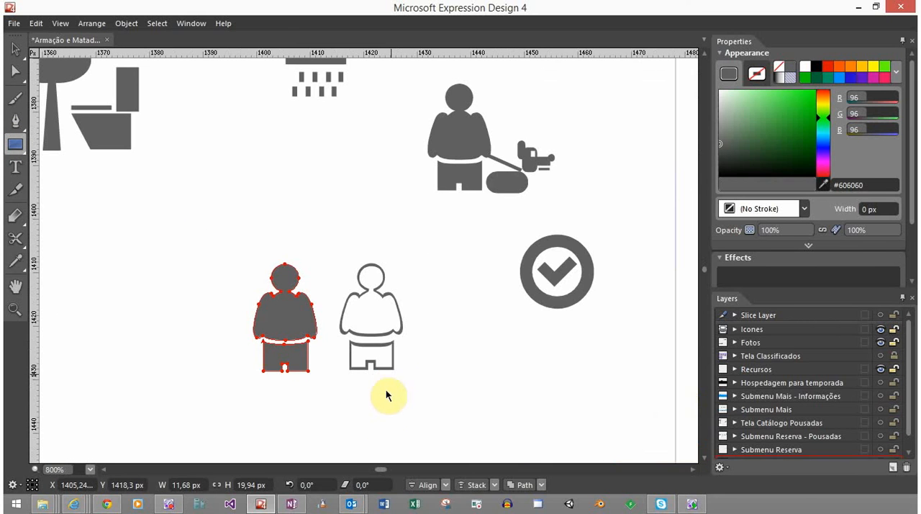
drag(438, 314, 459, 374)
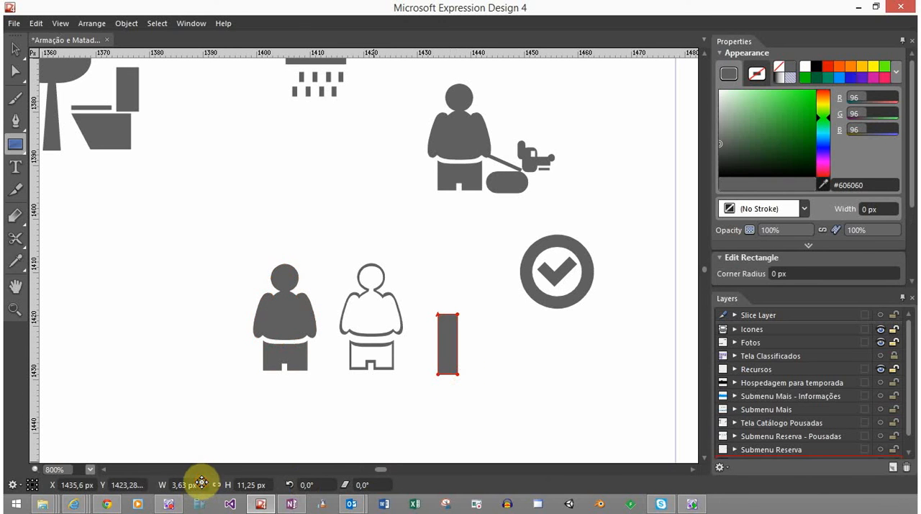
text(2)
click(201, 482)
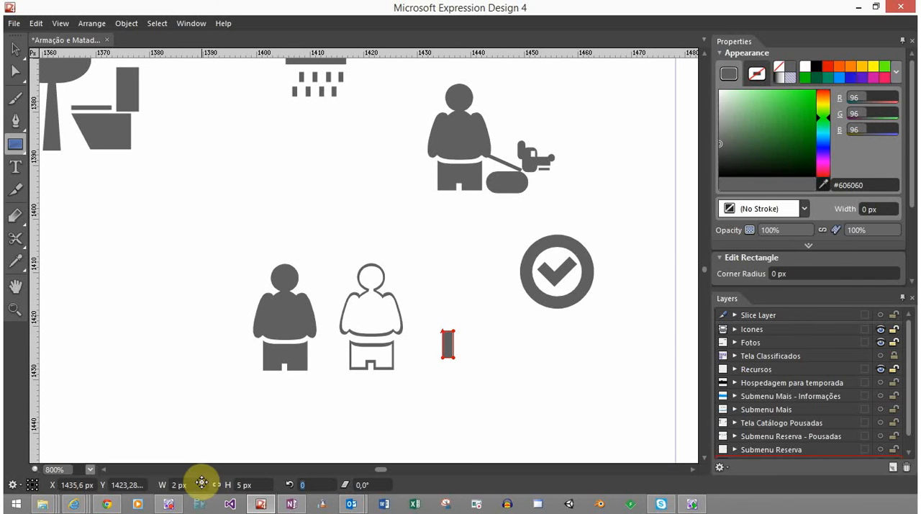
text(v)
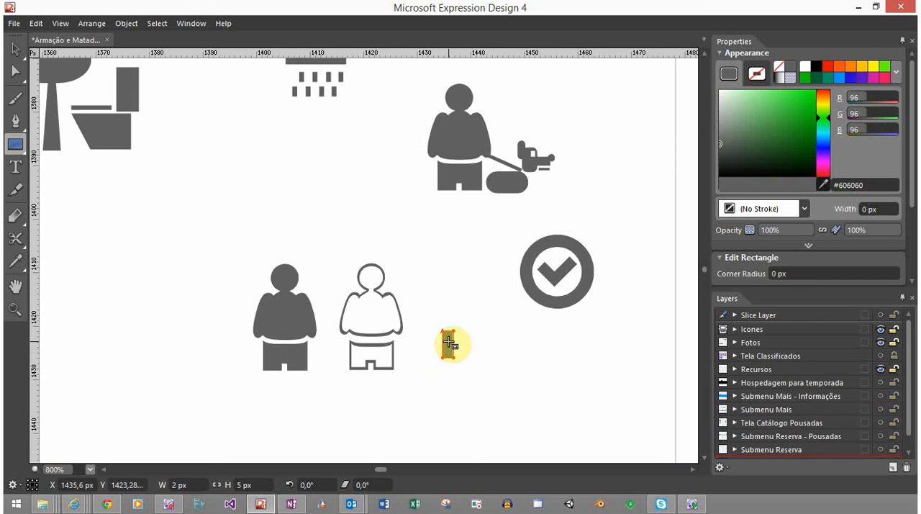
Overlay a copy of the small rectangle rotated -90° on the original and unite both into a single plus sign
click(15, 49)
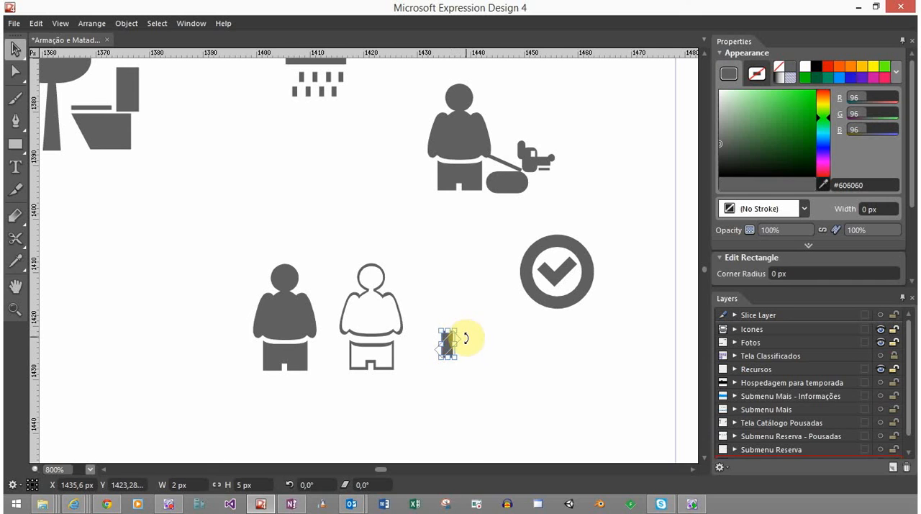
drag(468, 346, 469, 354)
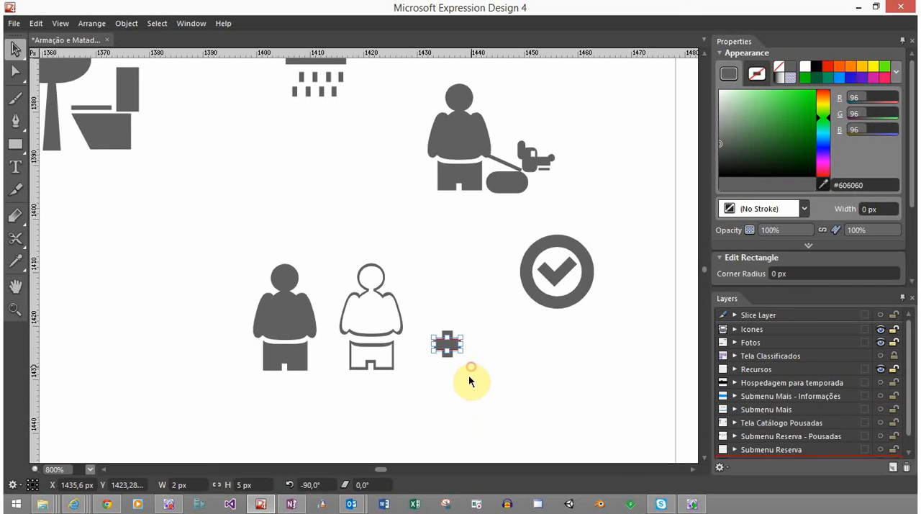
click(470, 377)
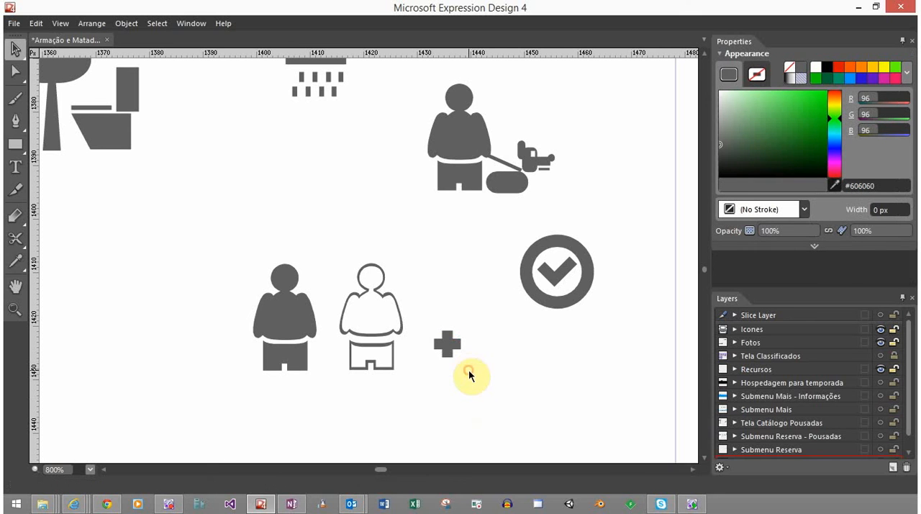
drag(416, 320, 504, 403)
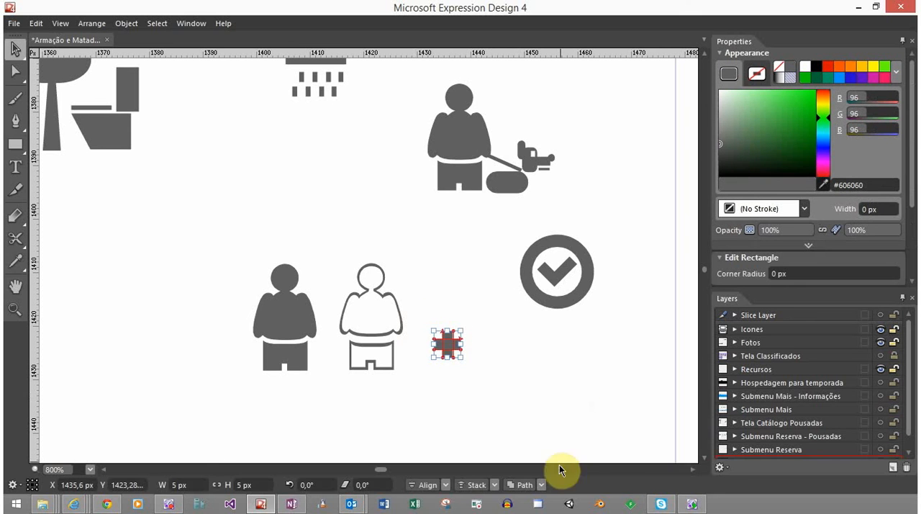
click(541, 485)
click(537, 419)
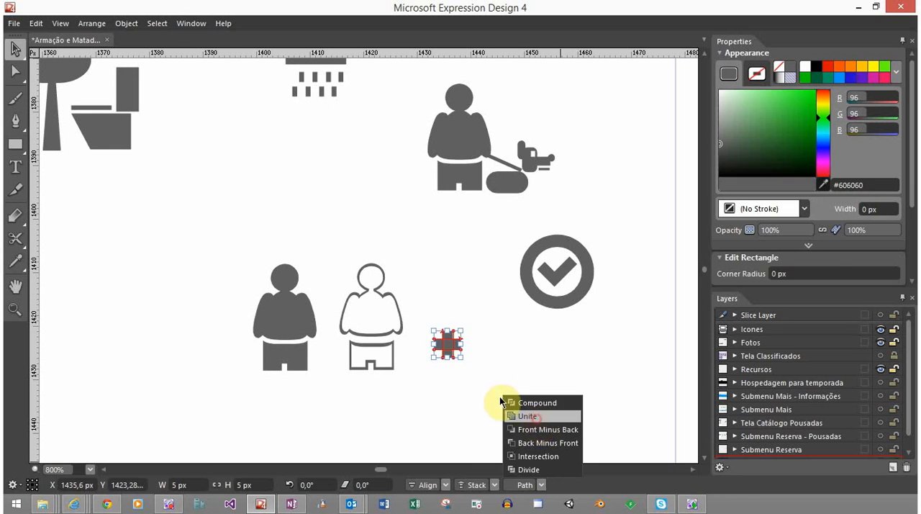
click(467, 363)
Move the plus sign to the upper right of the outlined person's head
click(454, 348)
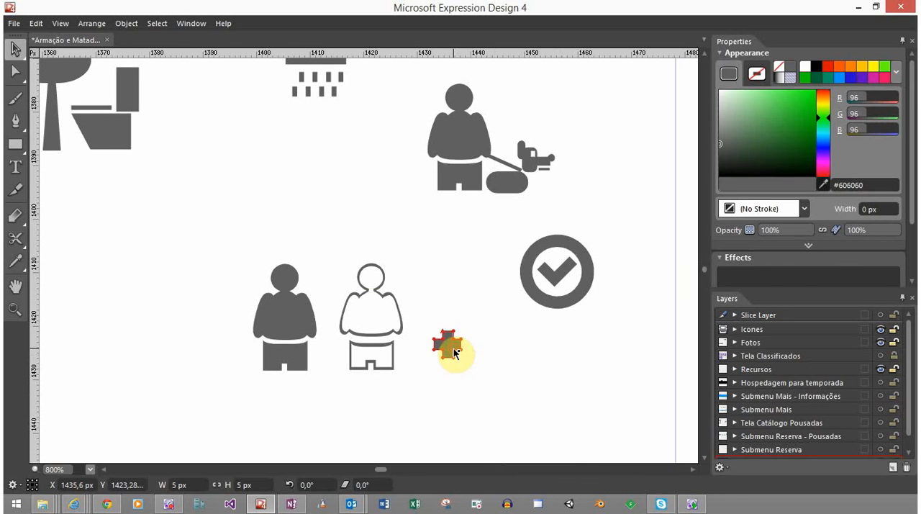
drag(329, 257, 351, 240)
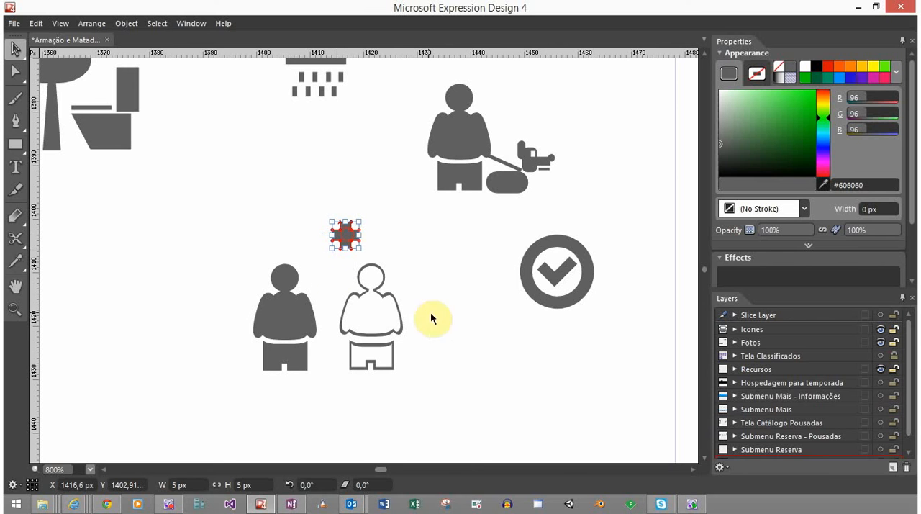
click(377, 285)
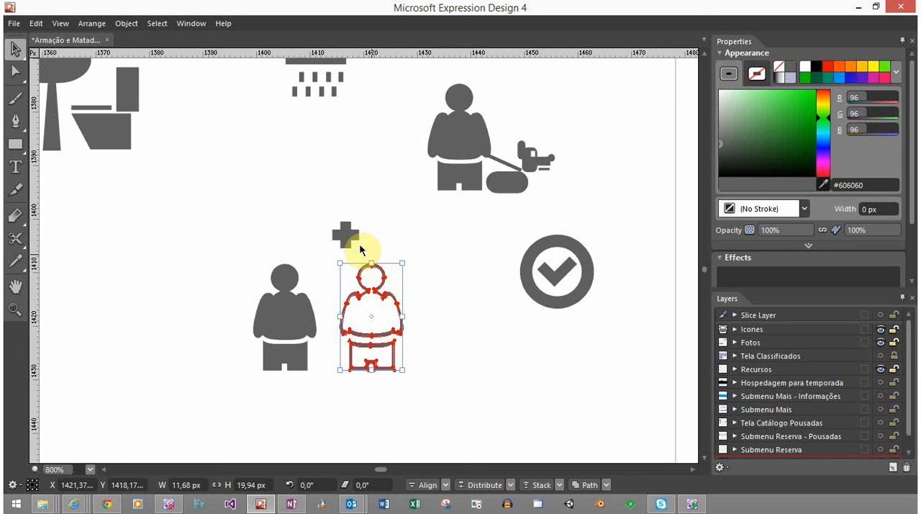
drag(346, 240, 392, 295)
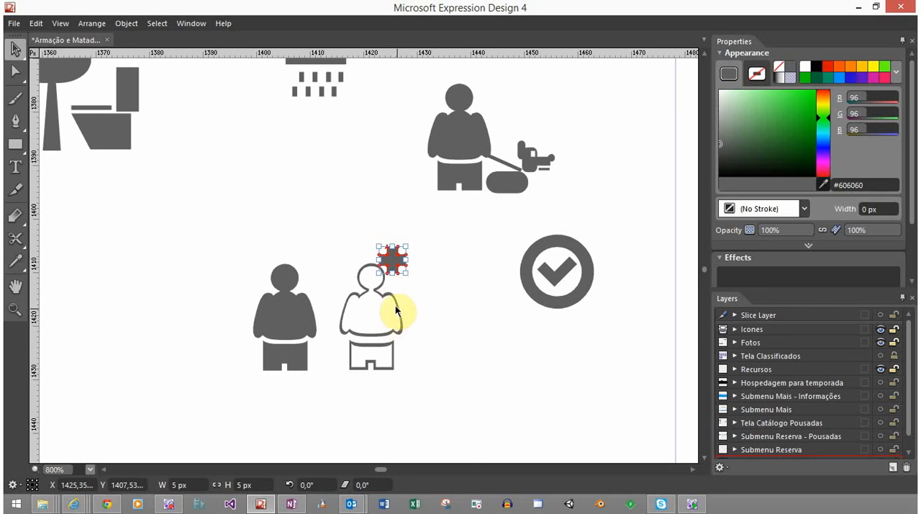
click(428, 277)
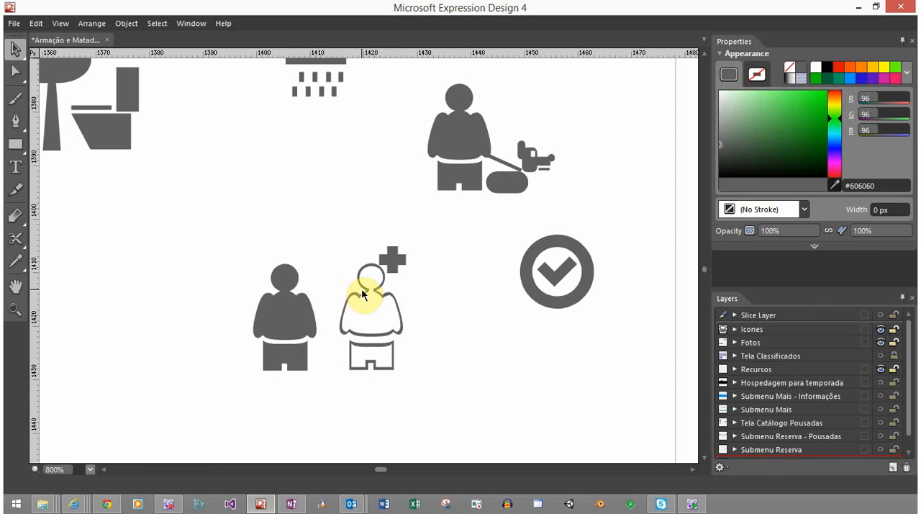
Shift the outlined person slightly left and nudge the plus sign up and left so it clears the head
click(361, 298)
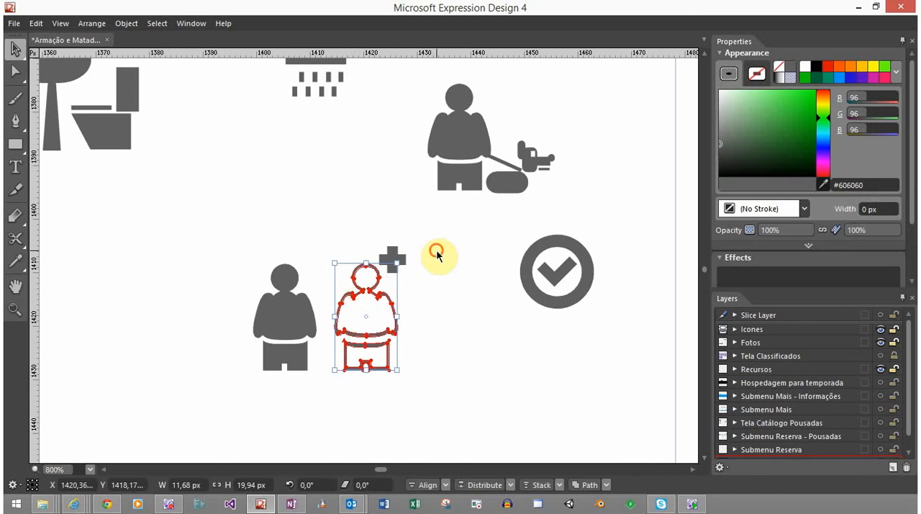
click(390, 252)
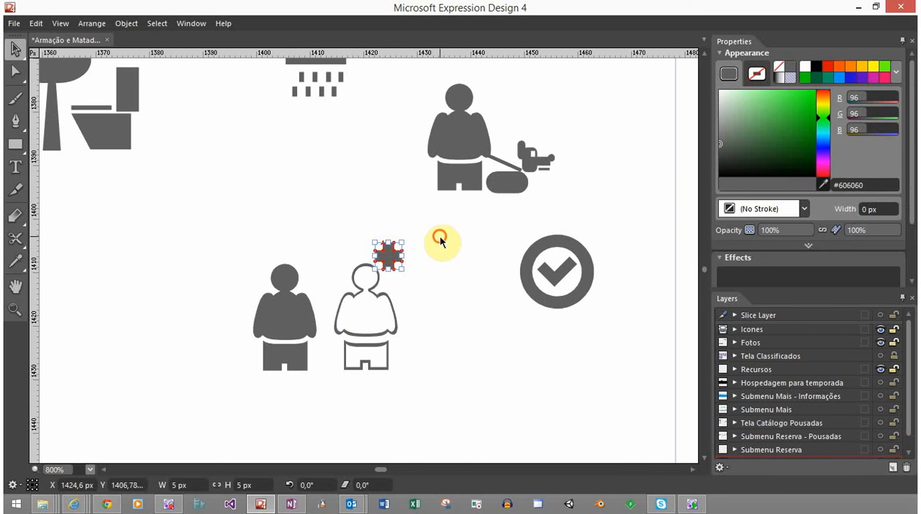
drag(438, 237, 352, 332)
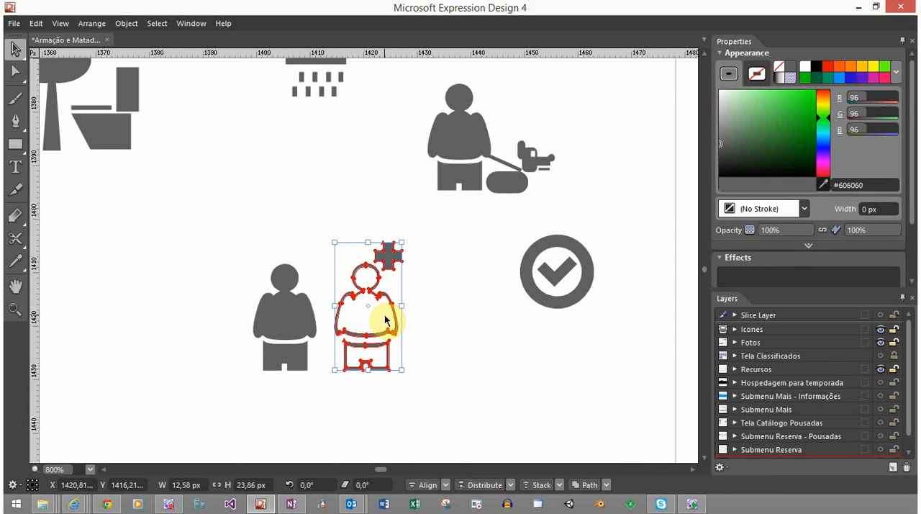
click(426, 315)
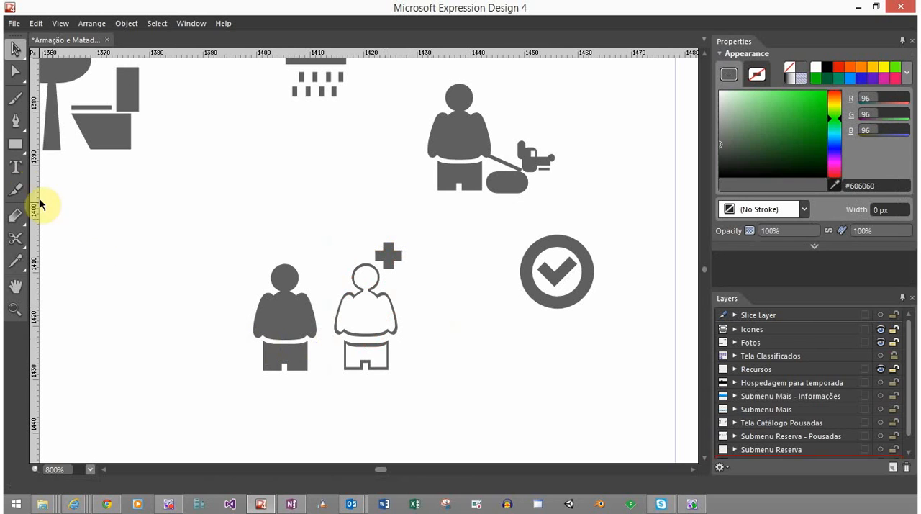
Draw a vertical divider bar 1 px wide and 24 px high between the two people and raise its base level with their feet
click(15, 144)
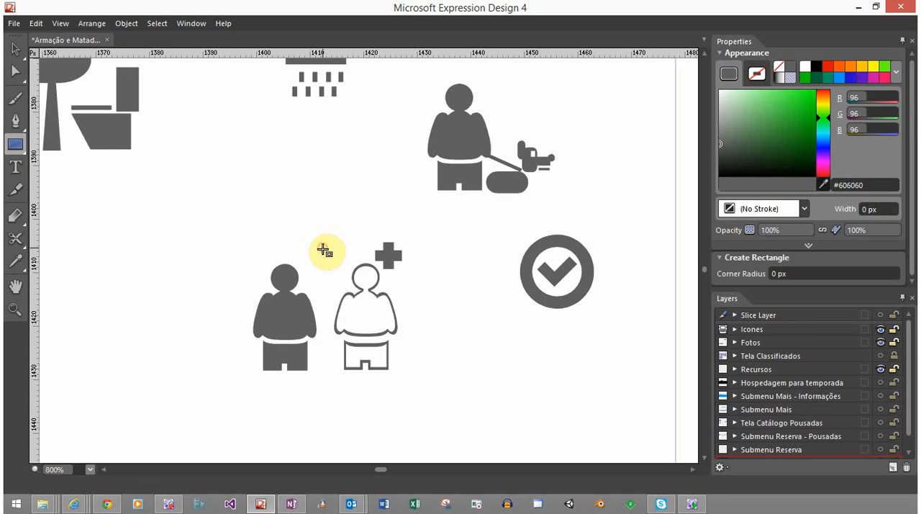
drag(324, 249, 333, 382)
key(v)
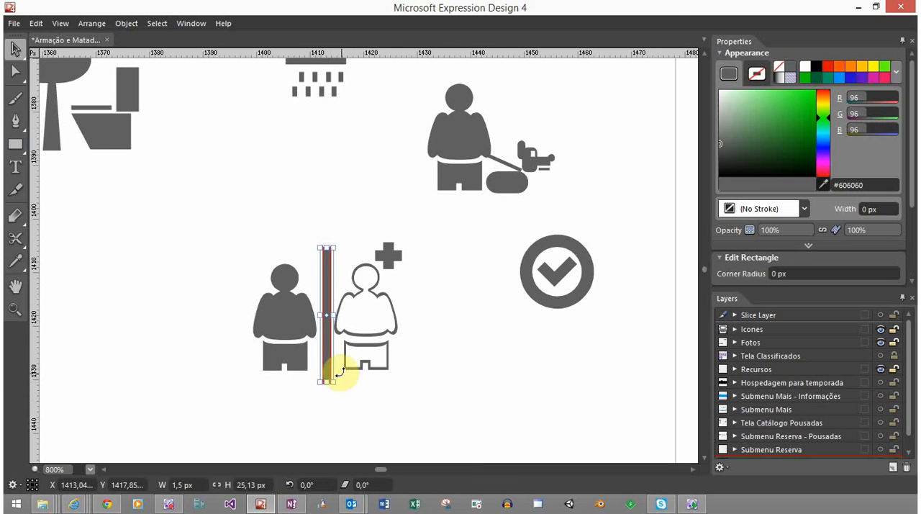
click(189, 484)
text(1)
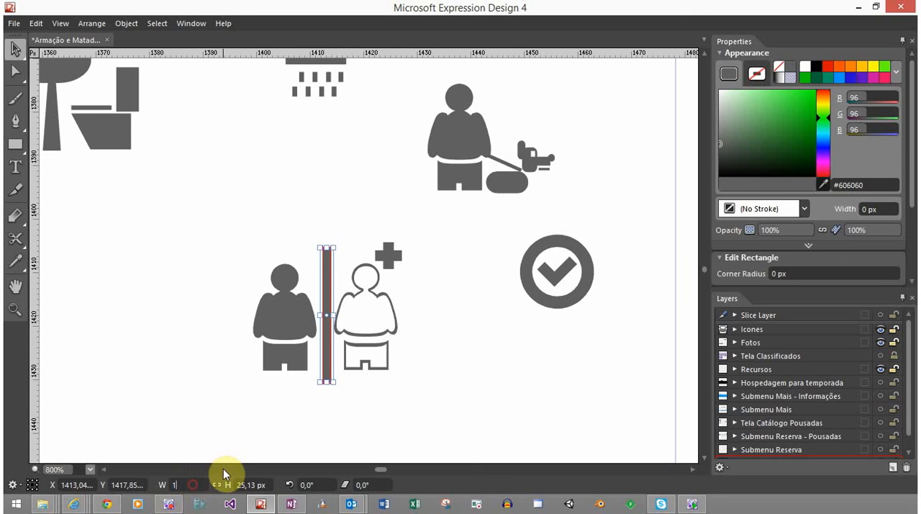
key(Return)
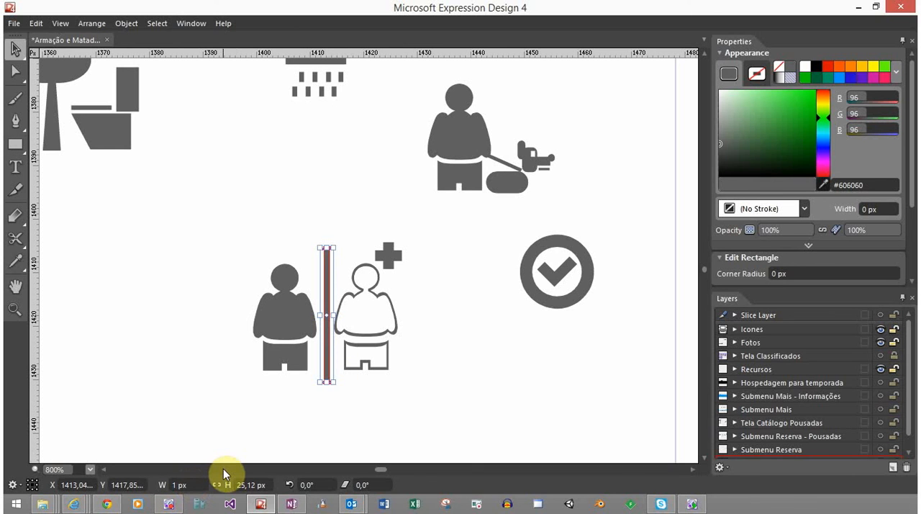
click(248, 486)
text(24)
key(Return)
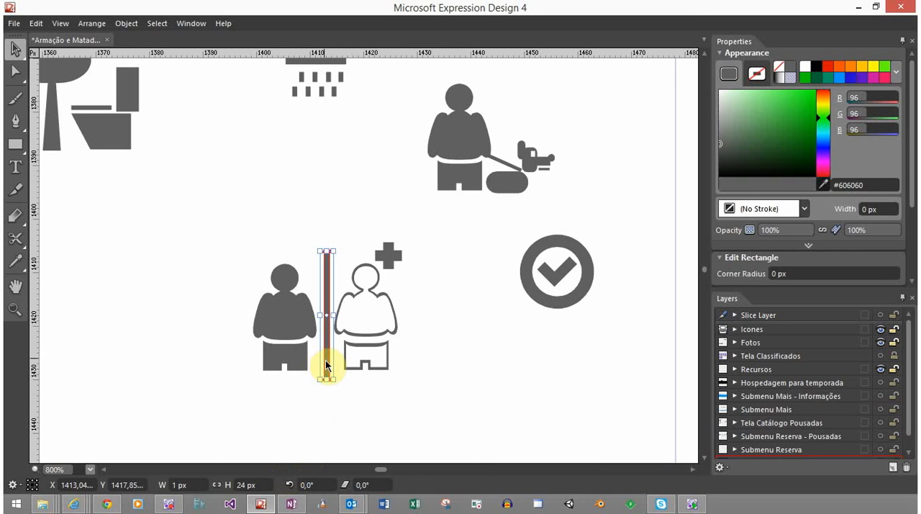
drag(326, 364, 325, 358)
click(330, 407)
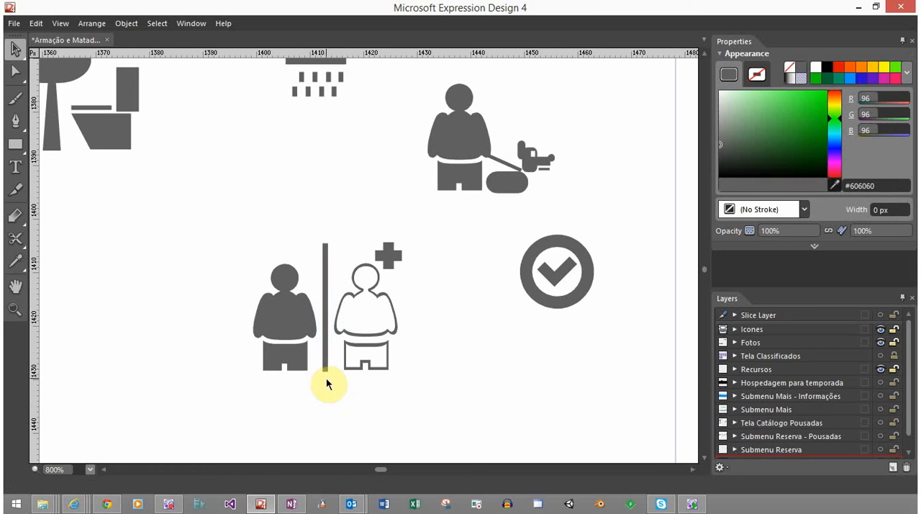
Check the extents of the combined icon and move the solid person right, close against the divider bar
click(372, 318)
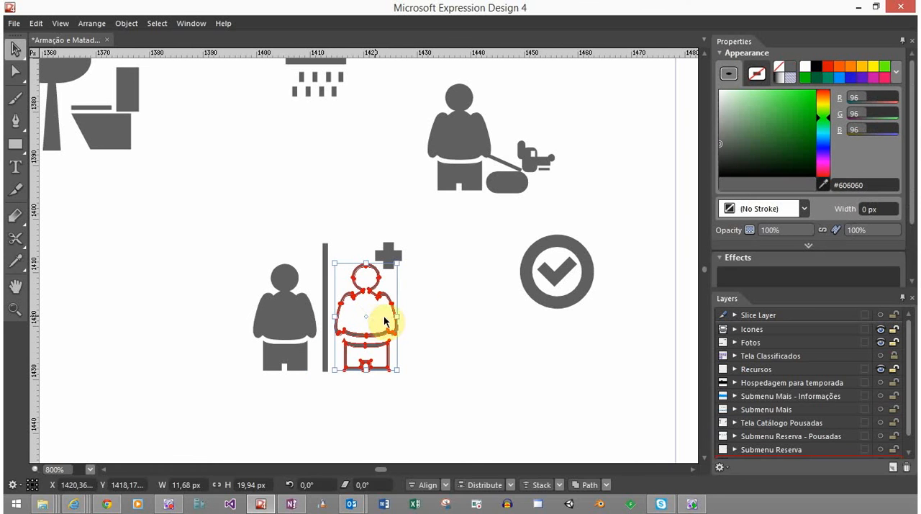
click(416, 308)
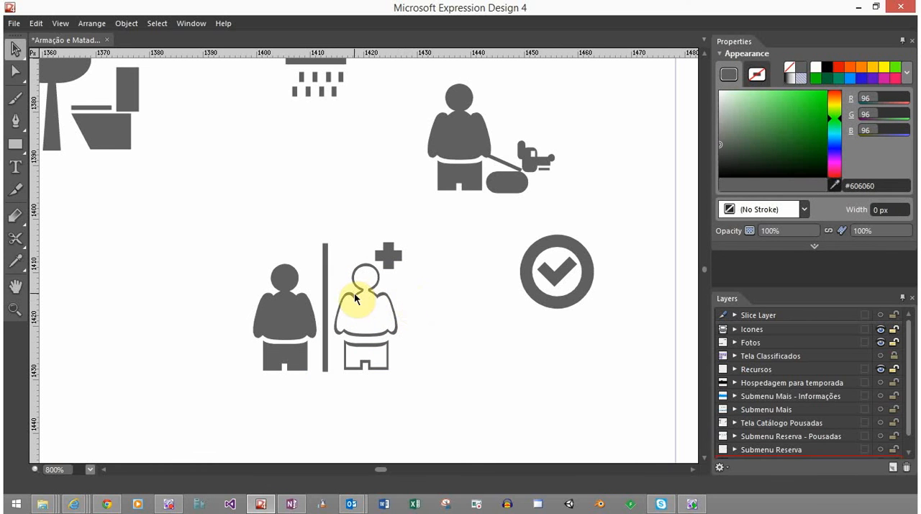
click(326, 365)
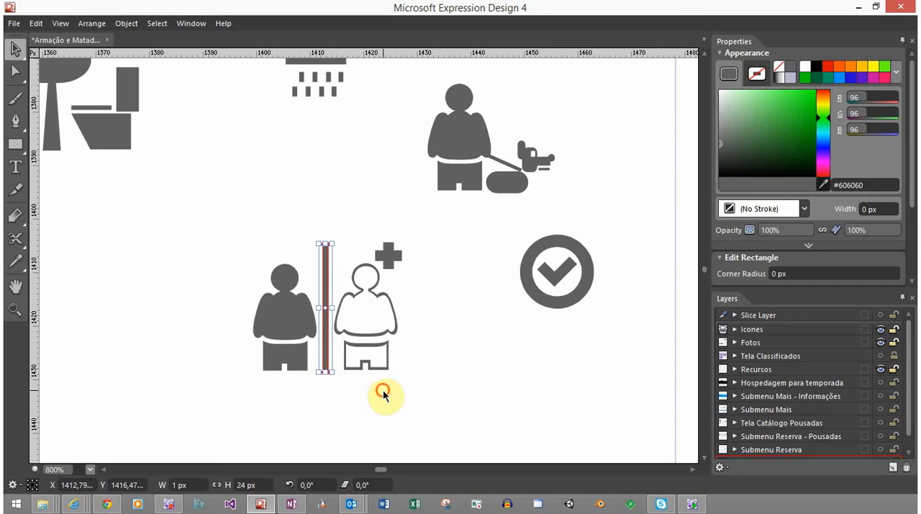
drag(384, 394, 244, 237)
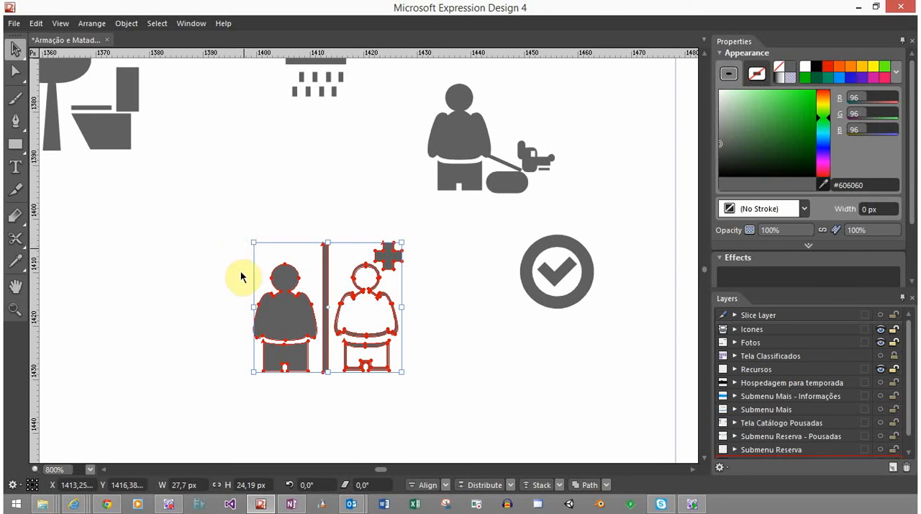
click(208, 391)
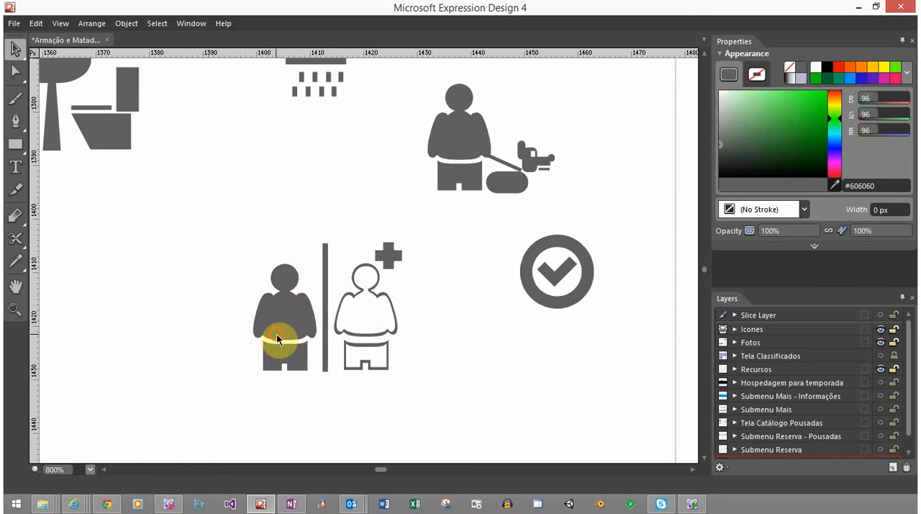
click(277, 340)
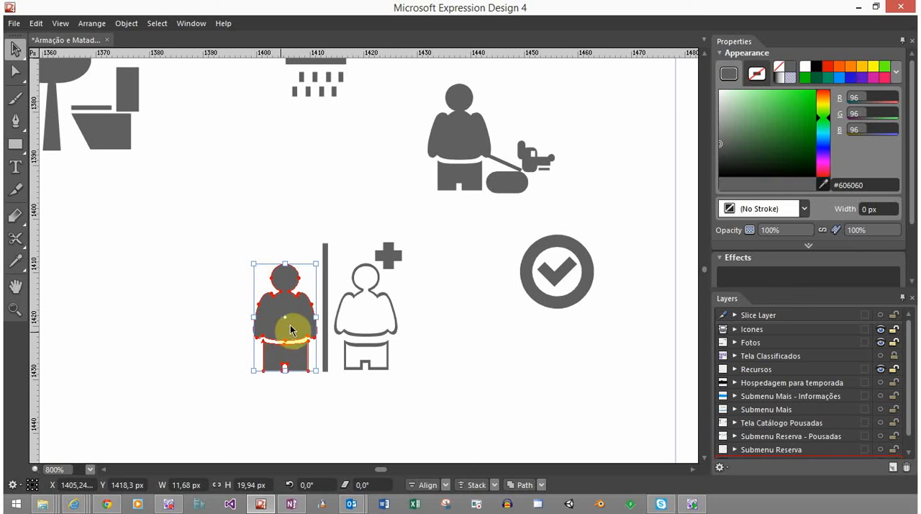
drag(293, 329, 302, 327)
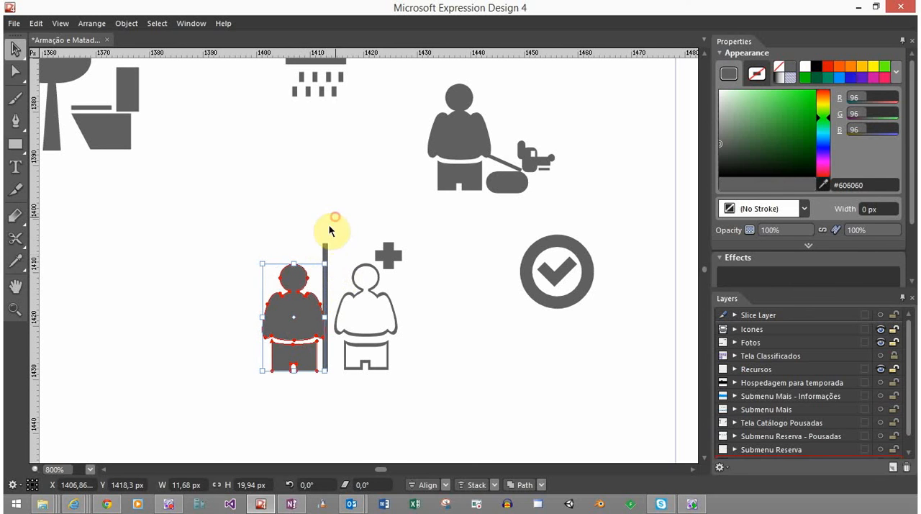
Move the divider bar slightly right and down into the gap between the two people, and check the combined icon's extents
click(326, 252)
drag(331, 252, 331, 253)
click(372, 190)
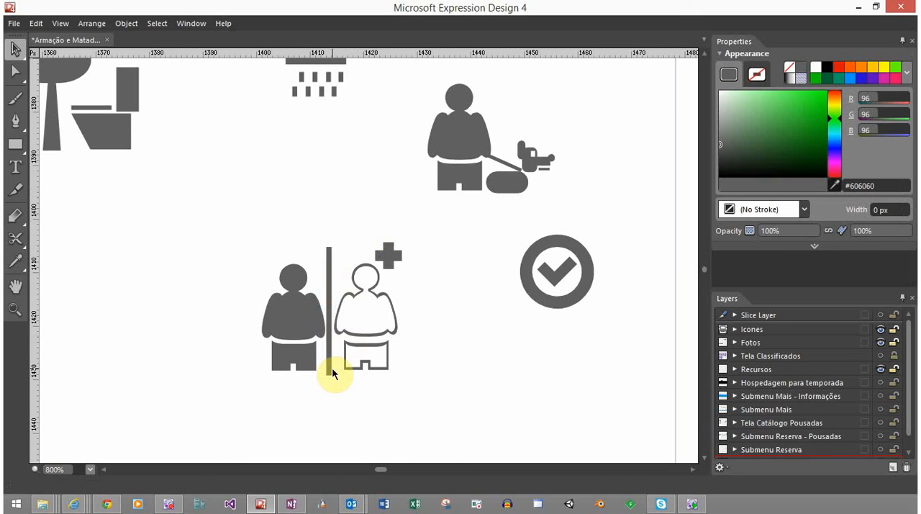
click(426, 412)
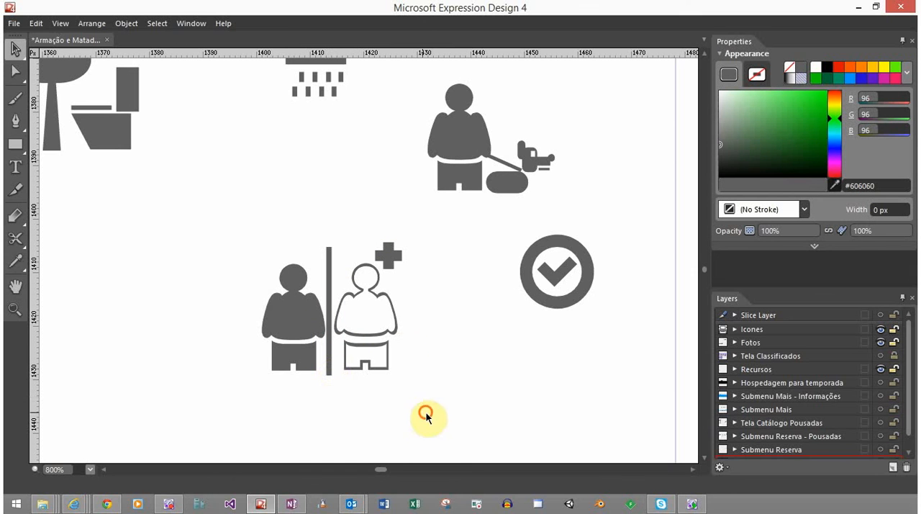
drag(425, 416, 278, 252)
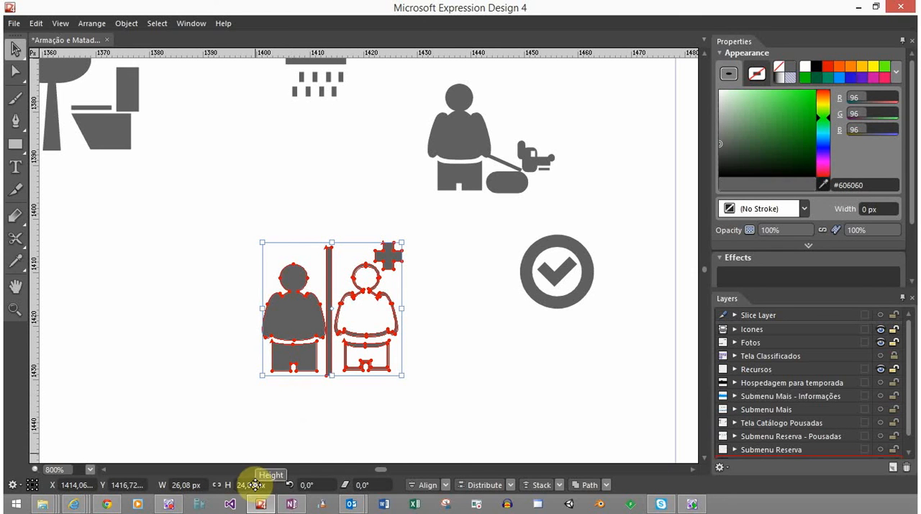
click(407, 395)
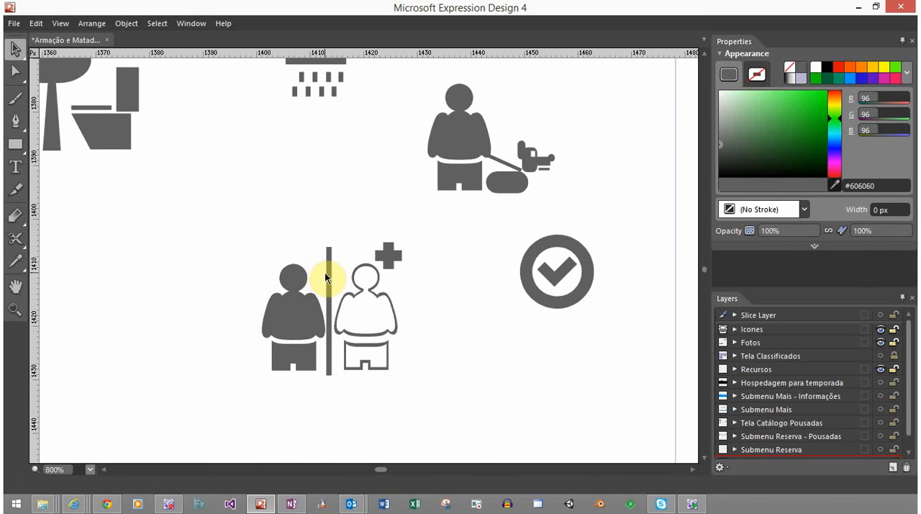
Raise the divider bar so its top lines up with the plus sign and its base with the people's feet
click(392, 253)
scroll(333, 271, up, 3)
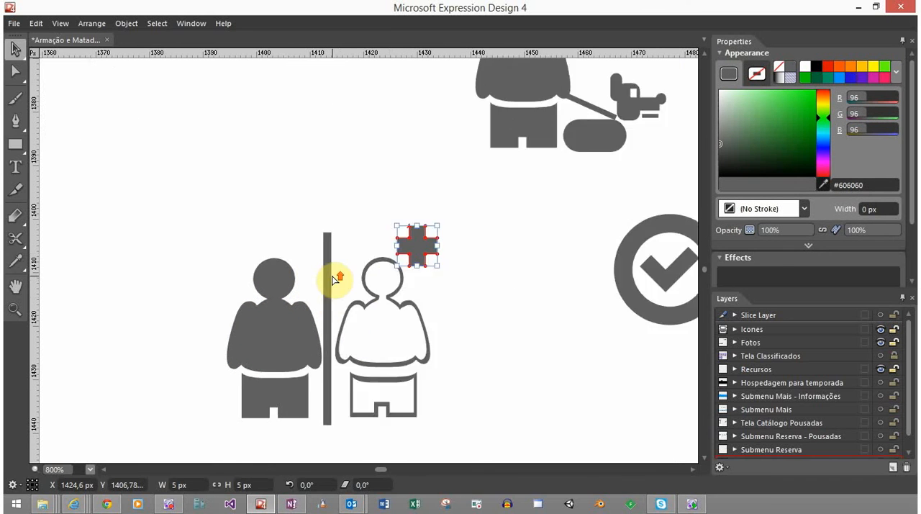
click(324, 273)
drag(324, 257, 324, 258)
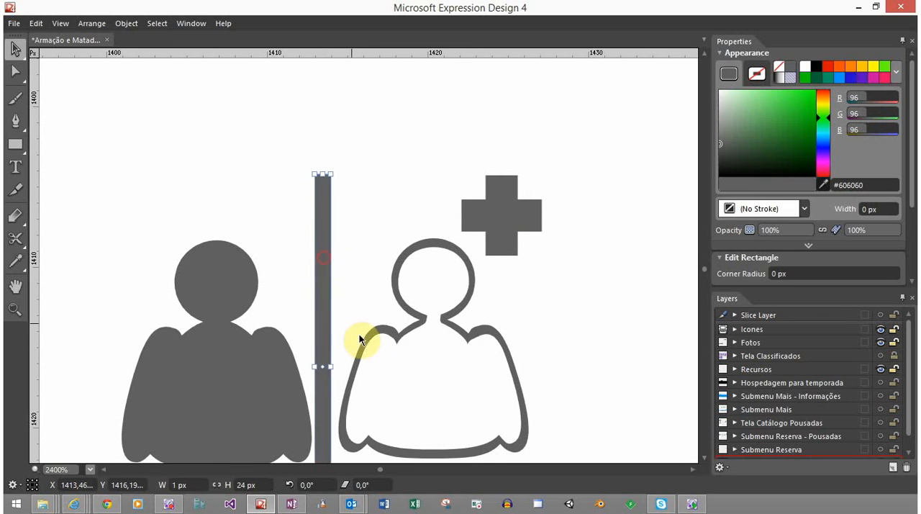
drag(378, 370, 365, 278)
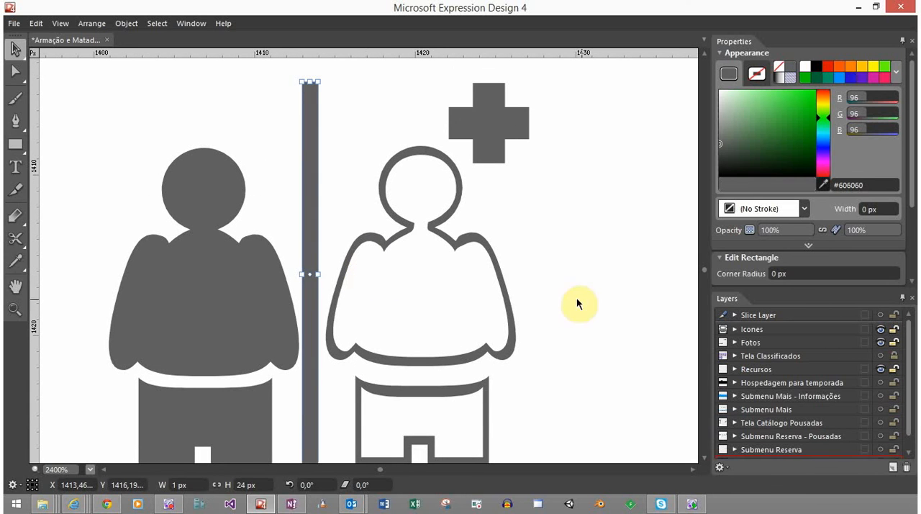
click(508, 246)
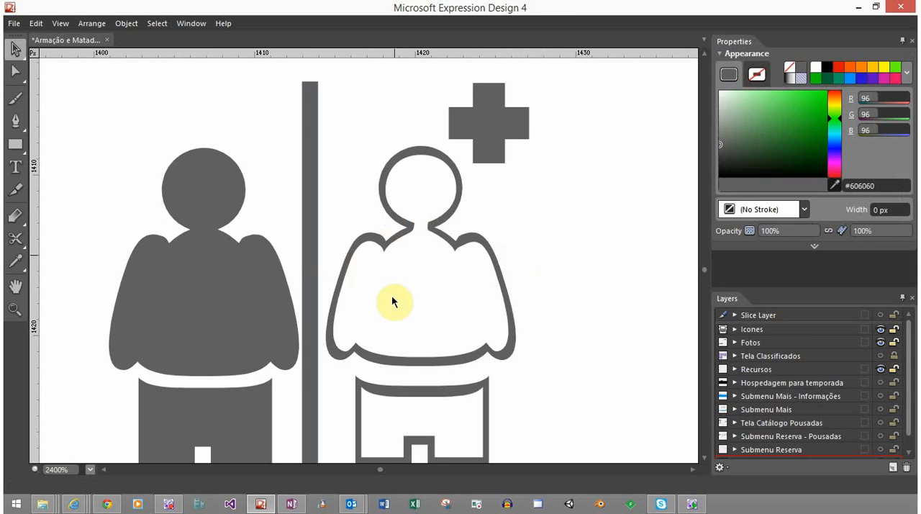
Shrink the solid person to about 10.4 × 17.76 px and the outlined person to about 10.84 × 18.51 px, keeping their feet level
scroll(394, 300, down, 1)
click(274, 267)
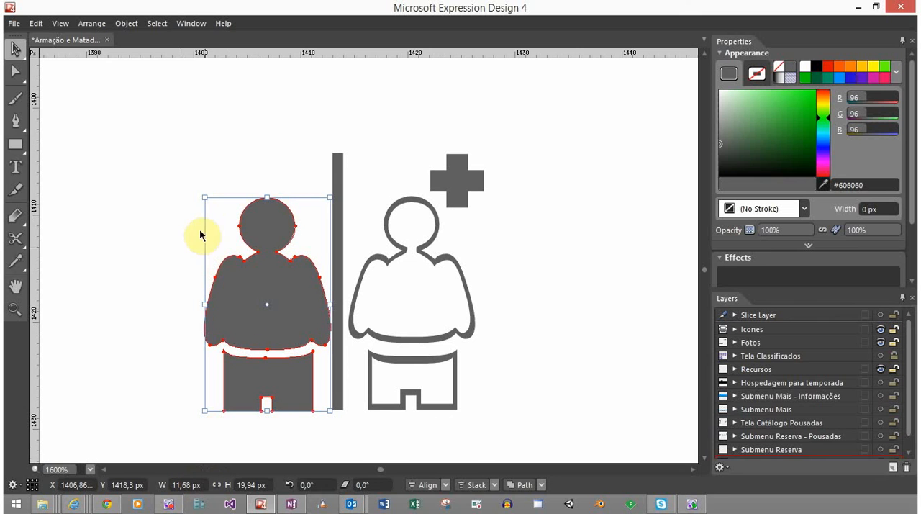
drag(205, 197, 218, 221)
click(430, 249)
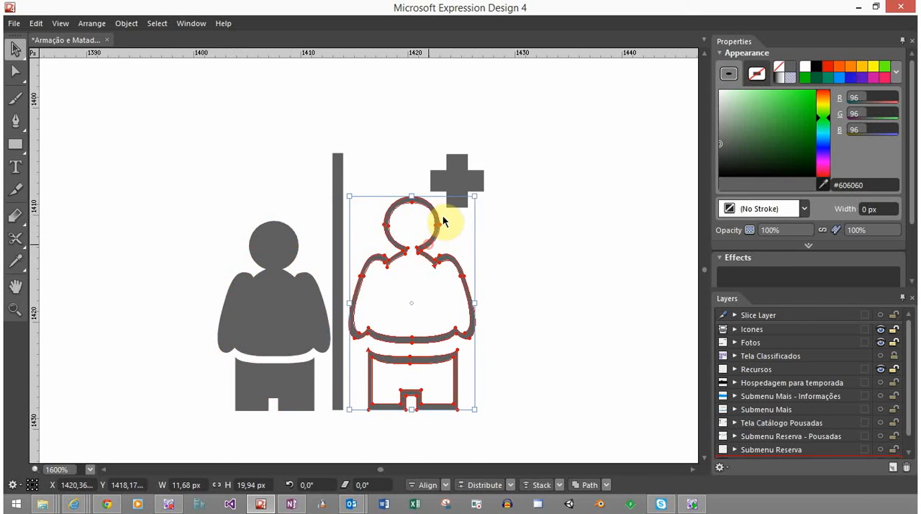
drag(474, 196, 453, 211)
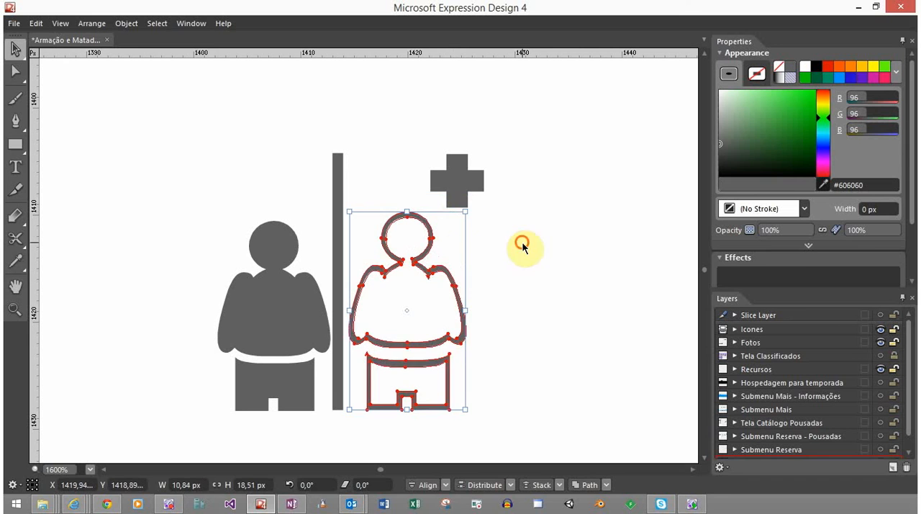
click(524, 247)
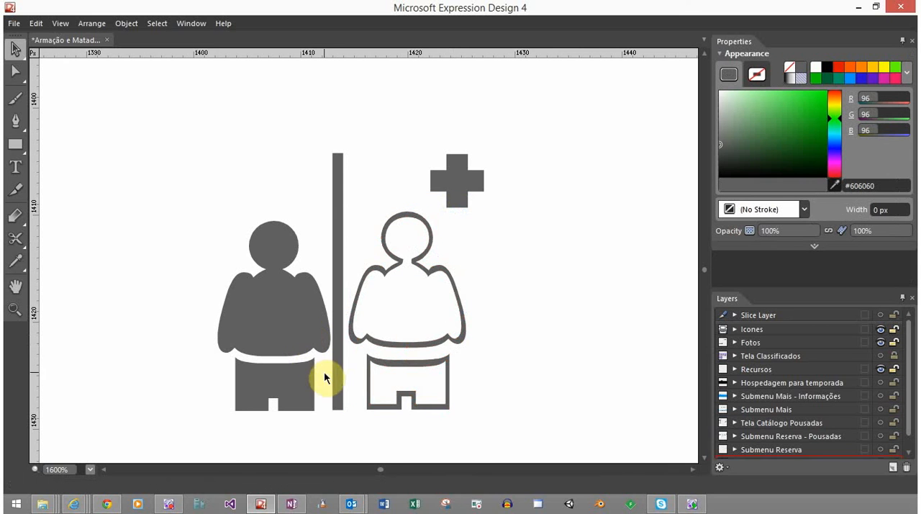
Check the icon at 100% zoom and enlarge the plus sign to about 6.23 px square toward the outlined person's head
scroll(336, 374, down, 9)
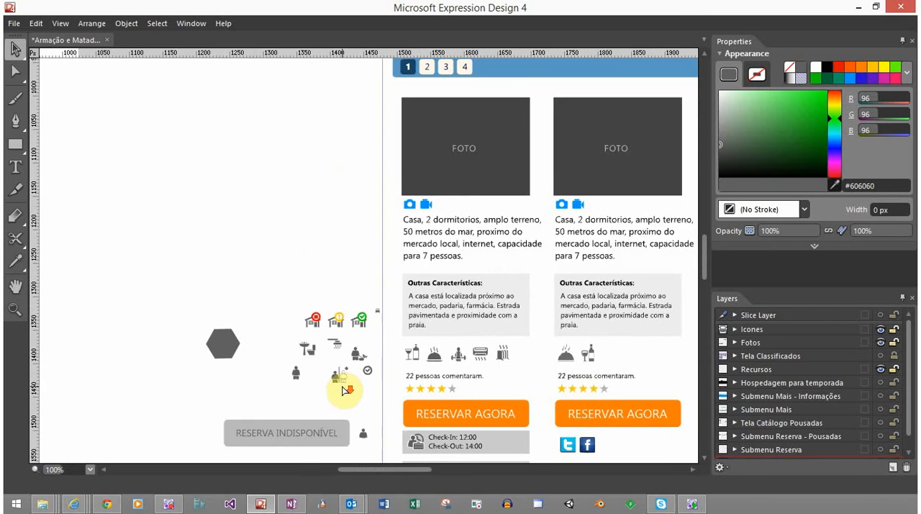
scroll(346, 401, up, 1)
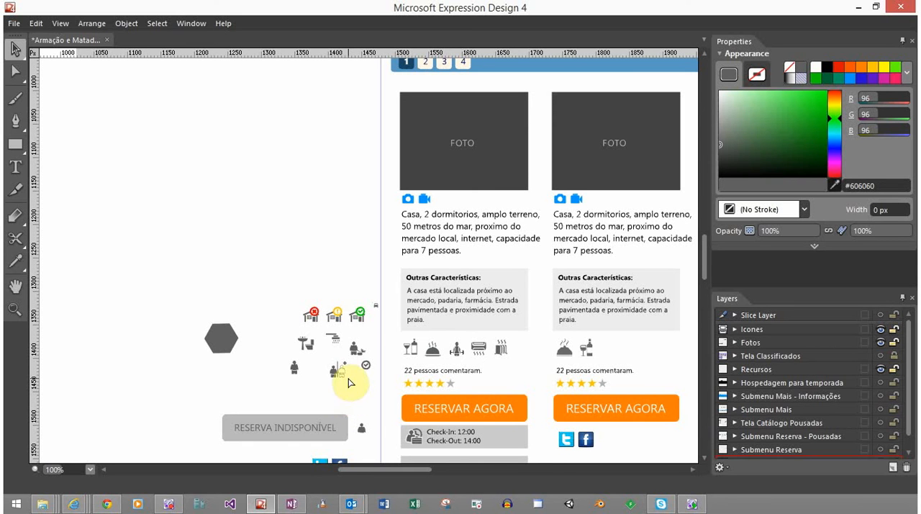
scroll(350, 377, up, 8)
click(311, 228)
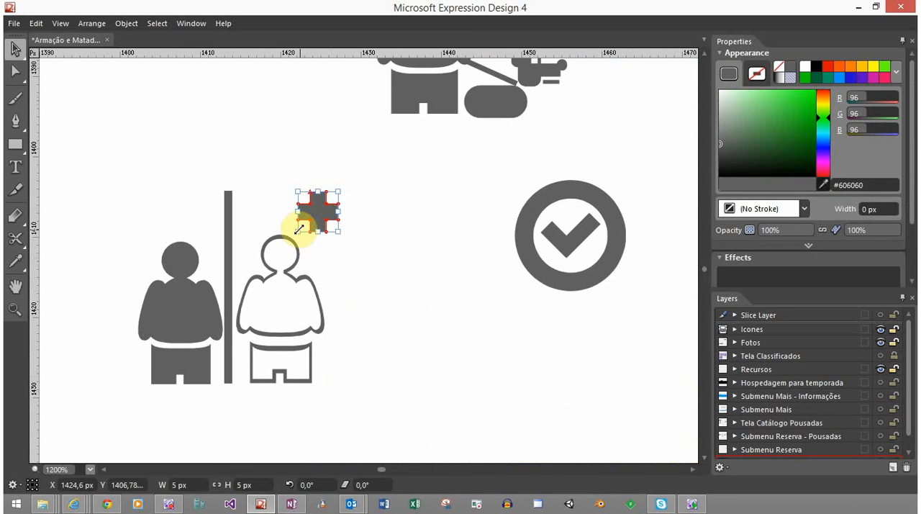
drag(297, 229, 274, 255)
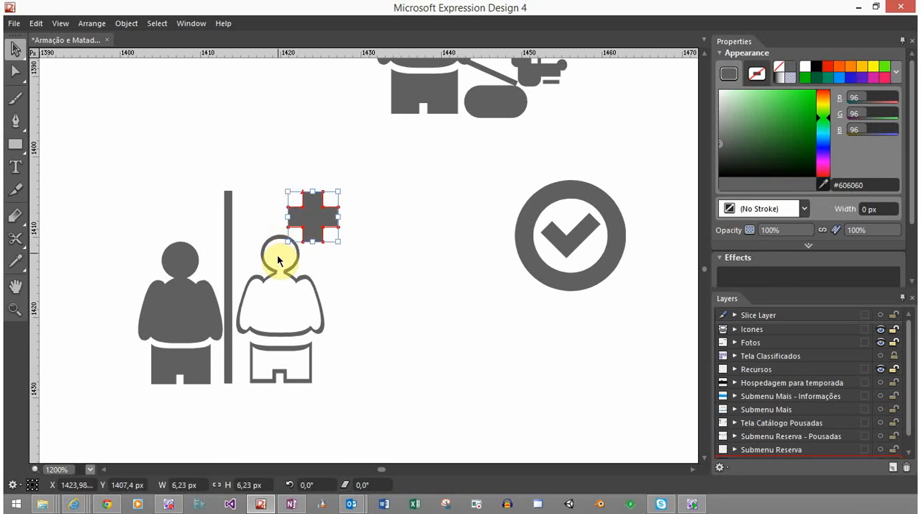
click(326, 302)
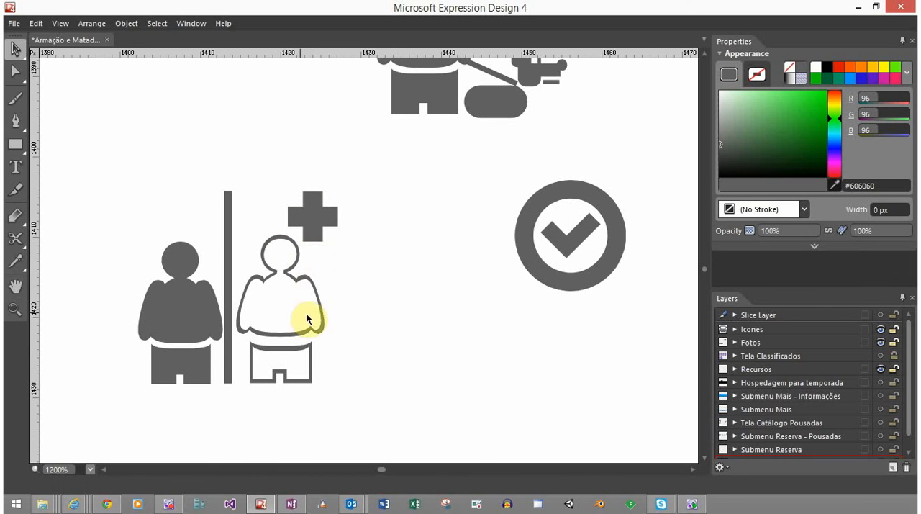
Check the combined icon's extents and move the plus sign slightly left above the outlined person's head
drag(330, 433, 151, 212)
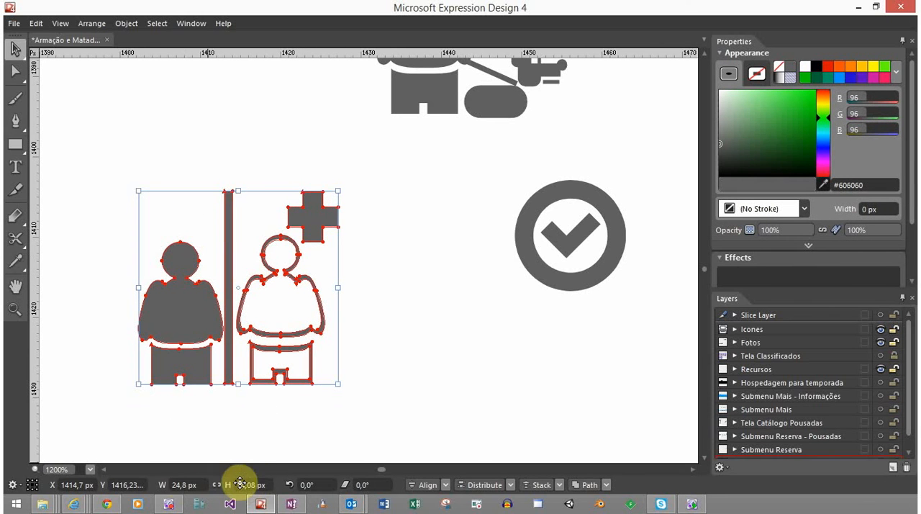
click(387, 306)
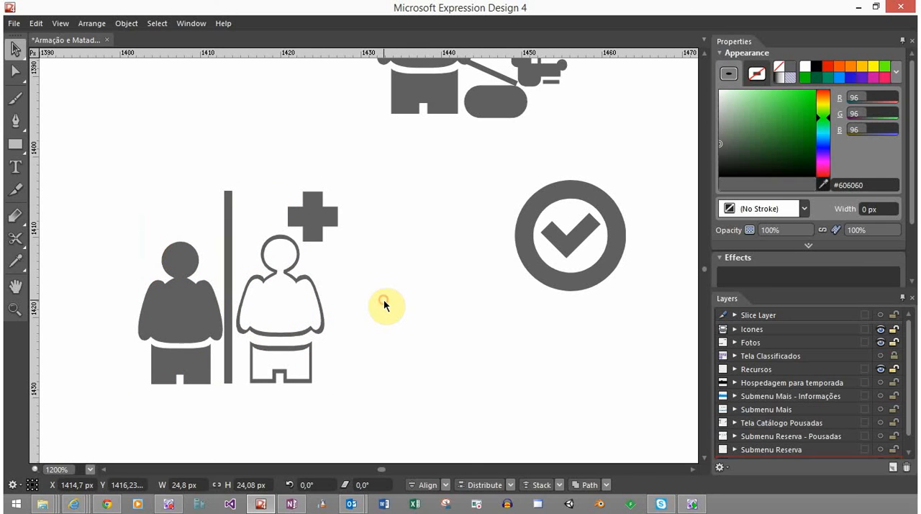
click(318, 225)
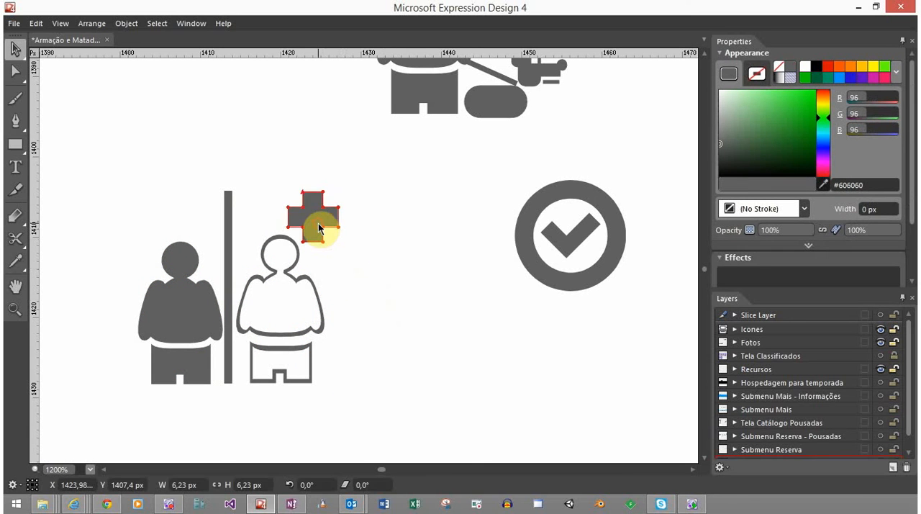
drag(313, 228, 314, 228)
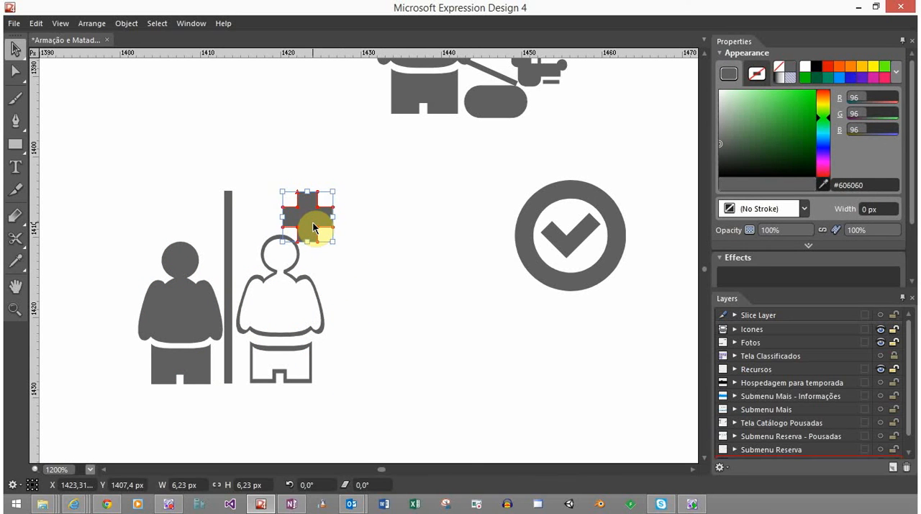
click(362, 238)
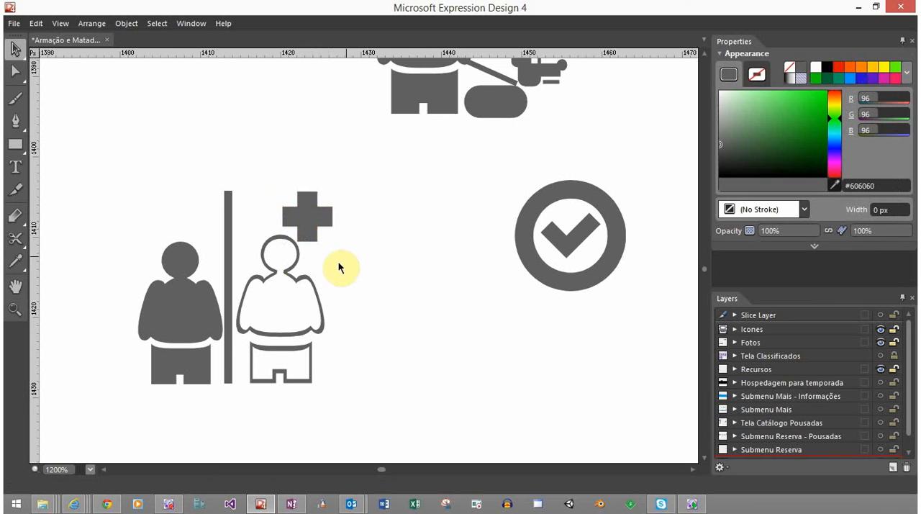
Shift the outlined person and the divider bar left, bringing the outlined person up against the bar
click(273, 268)
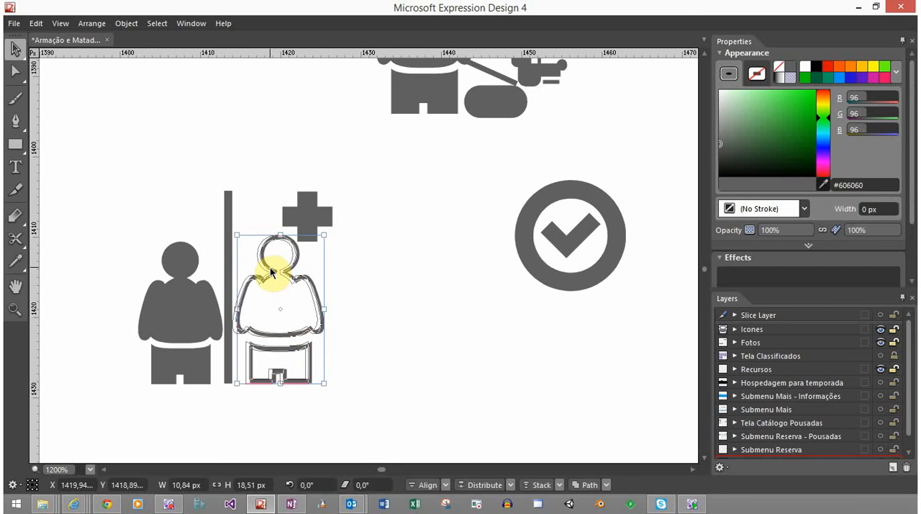
drag(272, 272, 268, 272)
click(228, 209)
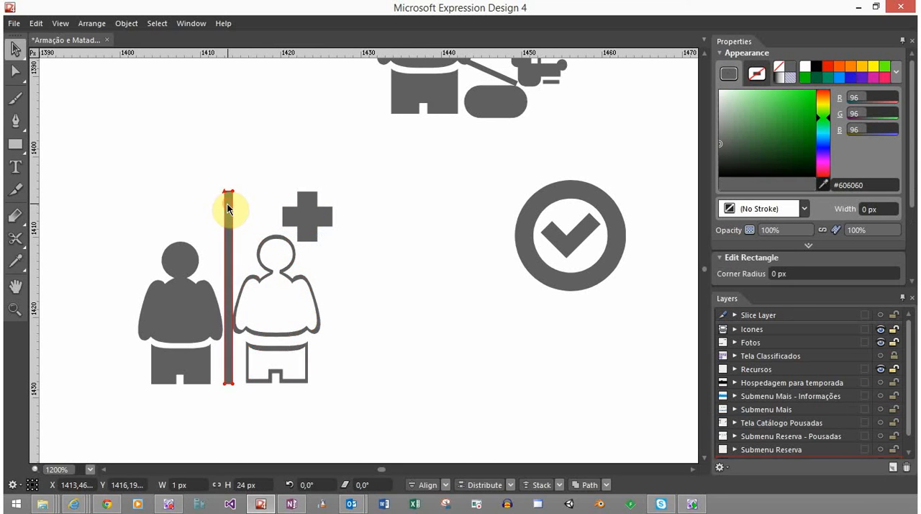
drag(228, 209, 225, 209)
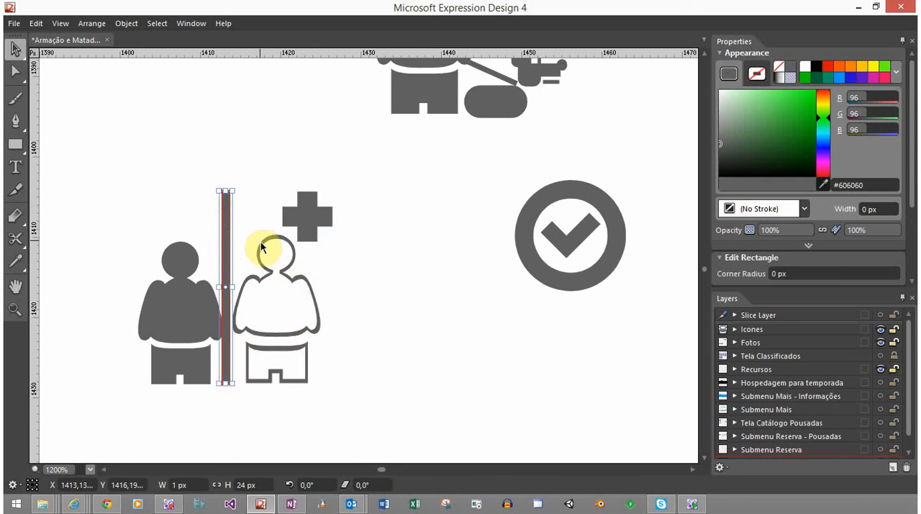
drag(261, 247, 258, 247)
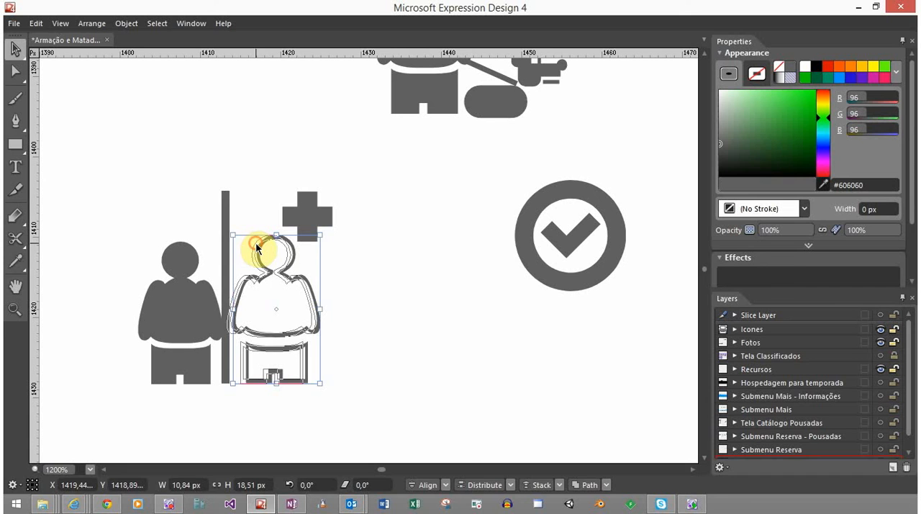
click(352, 327)
Nudge the solid person right and the outlined person left so both overlap the divider bar's edges
click(163, 304)
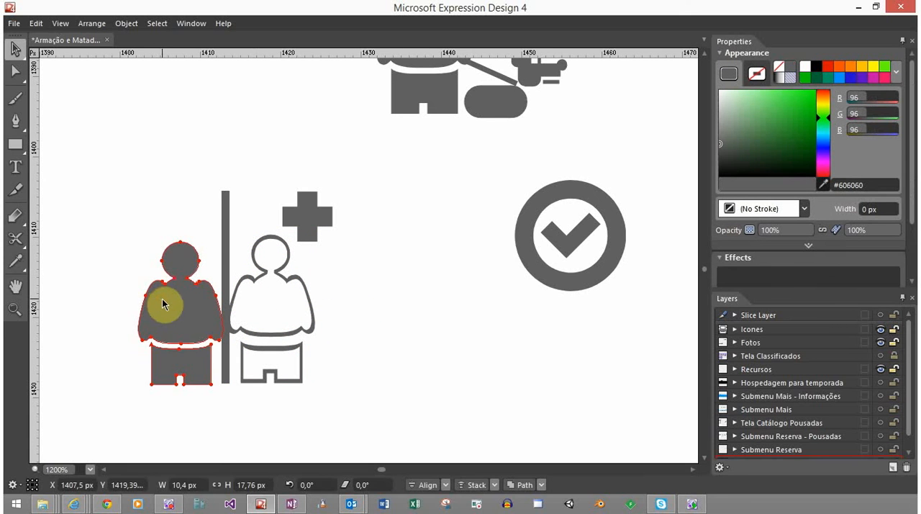
drag(162, 304, 164, 305)
click(380, 367)
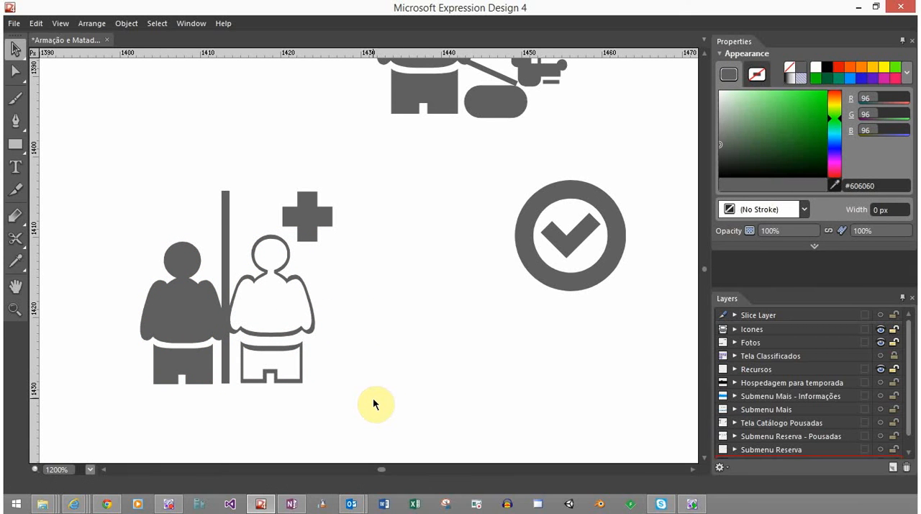
click(309, 314)
click(180, 300)
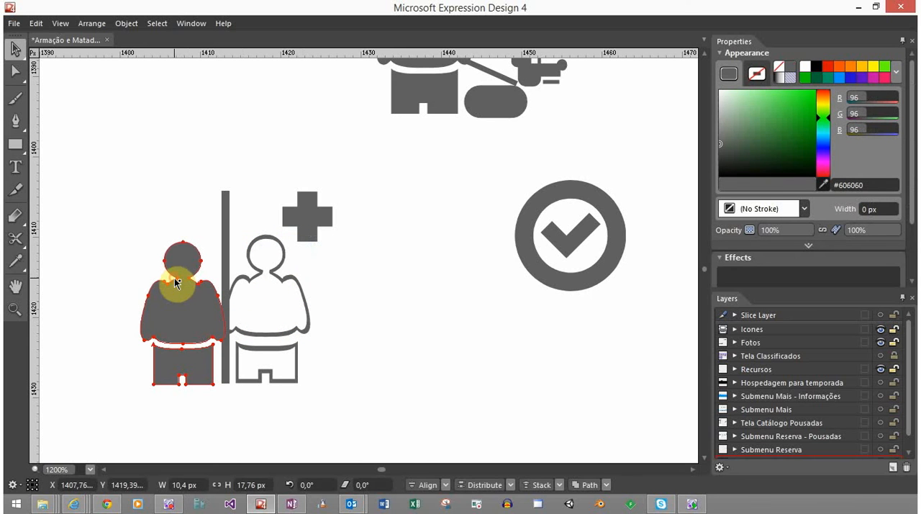
click(322, 285)
Delete the divider bar and enlarge the solid person to about 11.23 × 19.17 px, keeping the feet level
click(229, 232)
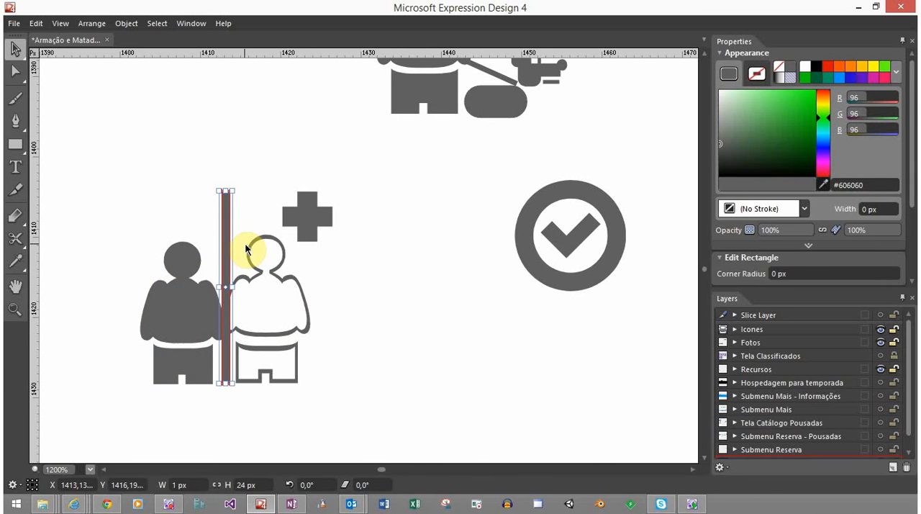
click(364, 332)
click(203, 308)
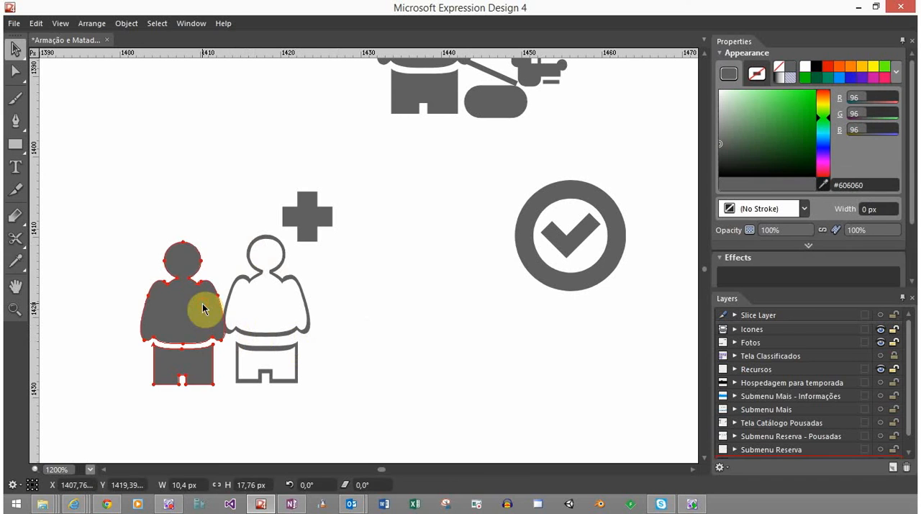
drag(224, 242, 229, 230)
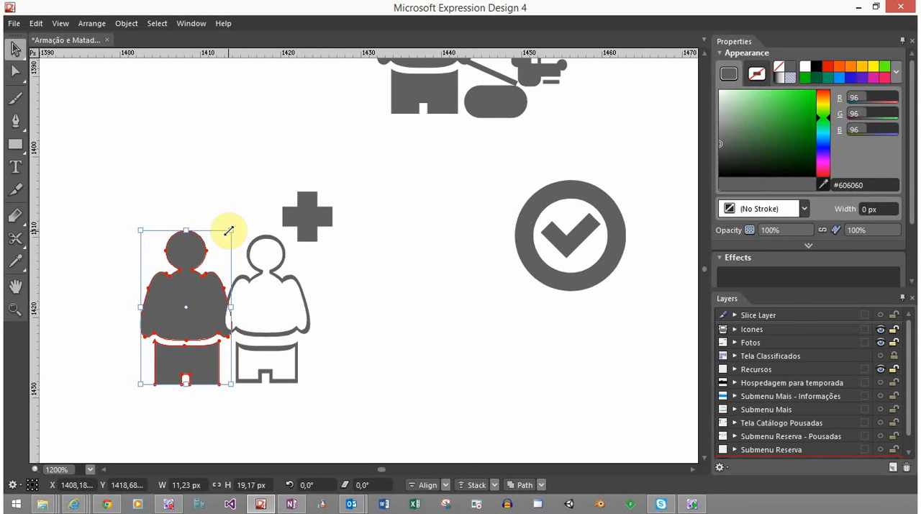
click(338, 333)
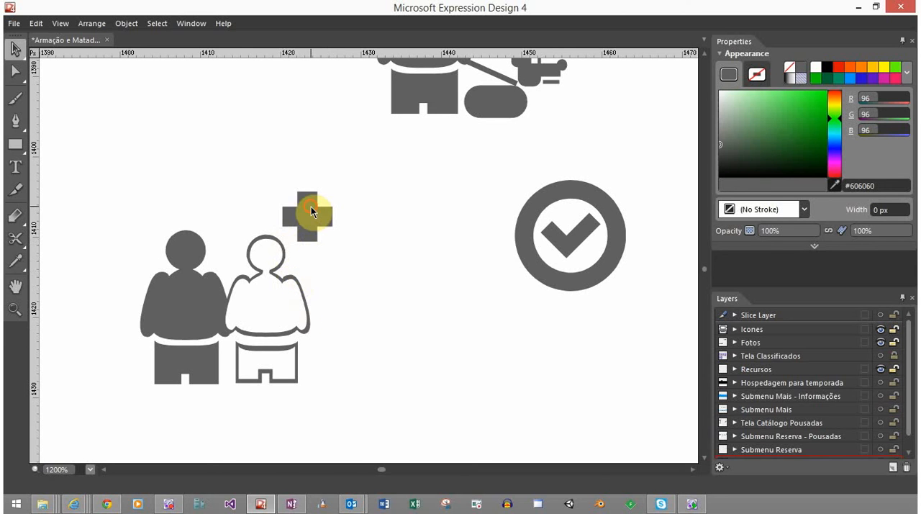
Move the plus sign left, closer to the outlined person's head, and select the whole icon to check its extents
drag(311, 208, 304, 203)
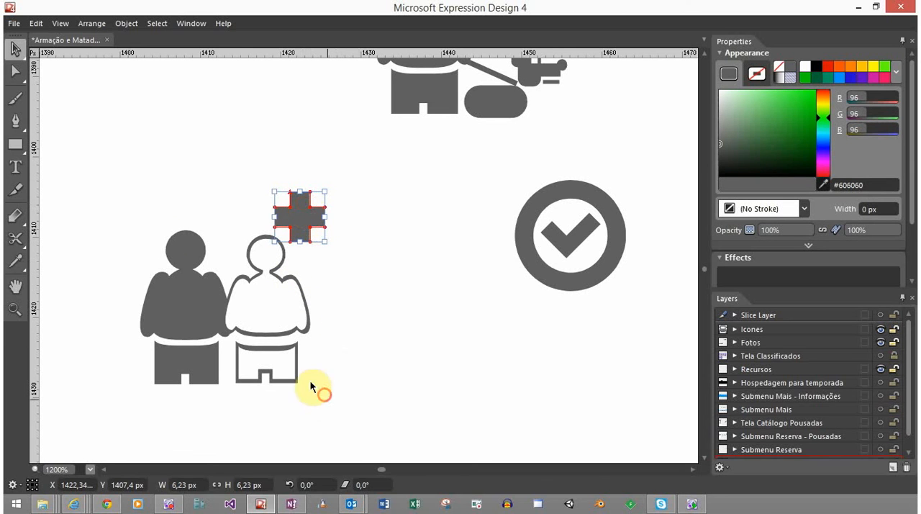
drag(311, 383, 161, 186)
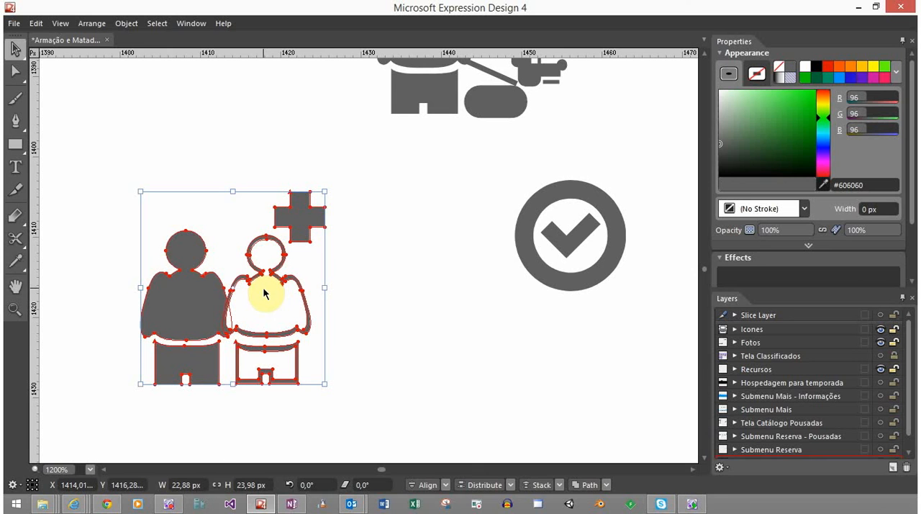
Enlarge the plus sign of the additional-guests icon proportionally to about 6.86 × 6.86 px and check the icon at actual size
click(365, 312)
scroll(331, 338, down, 8)
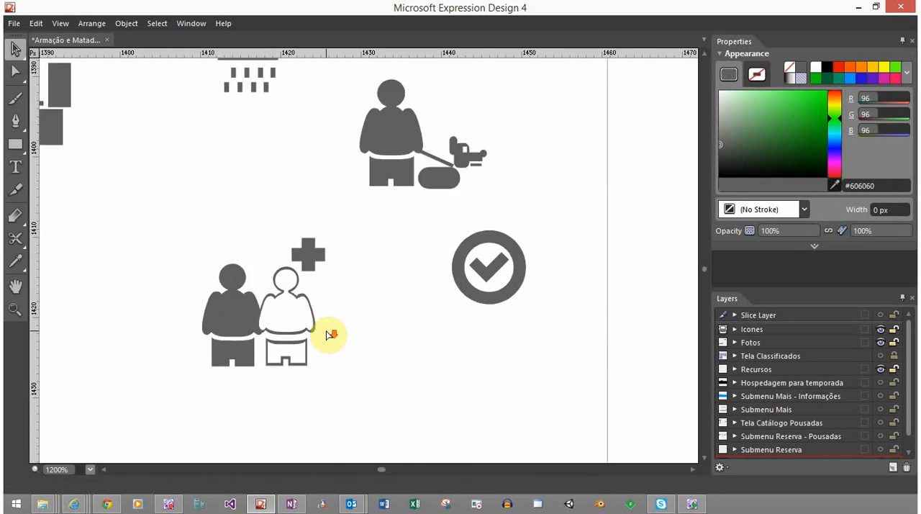
scroll(330, 342, up, 2)
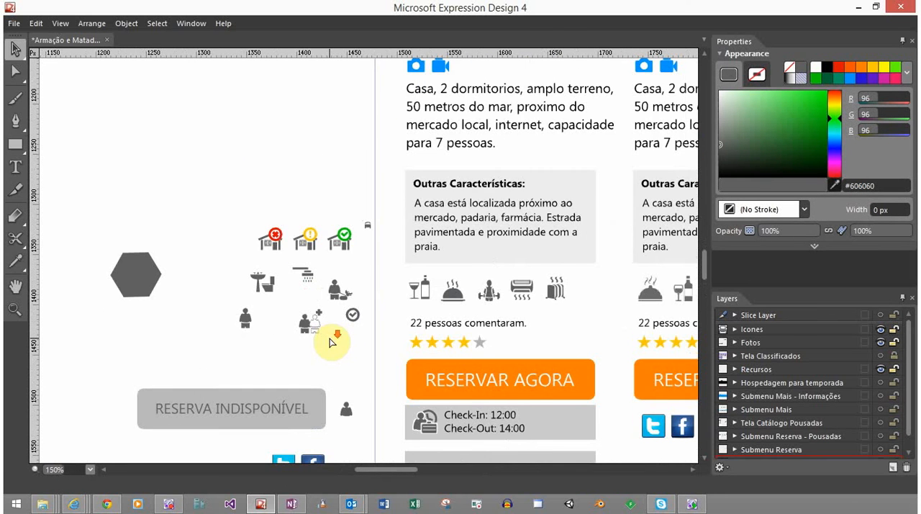
scroll(330, 342, down, 1)
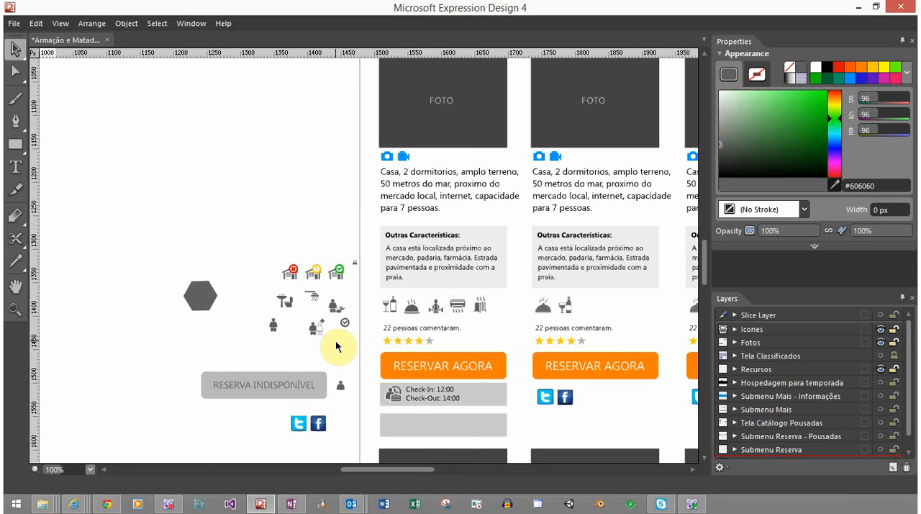
scroll(336, 347, up, 5)
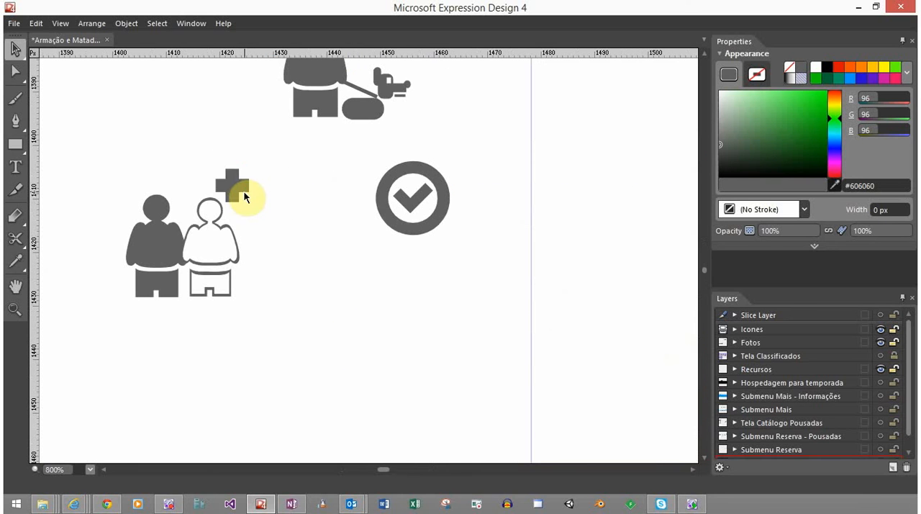
click(244, 191)
drag(249, 169, 252, 165)
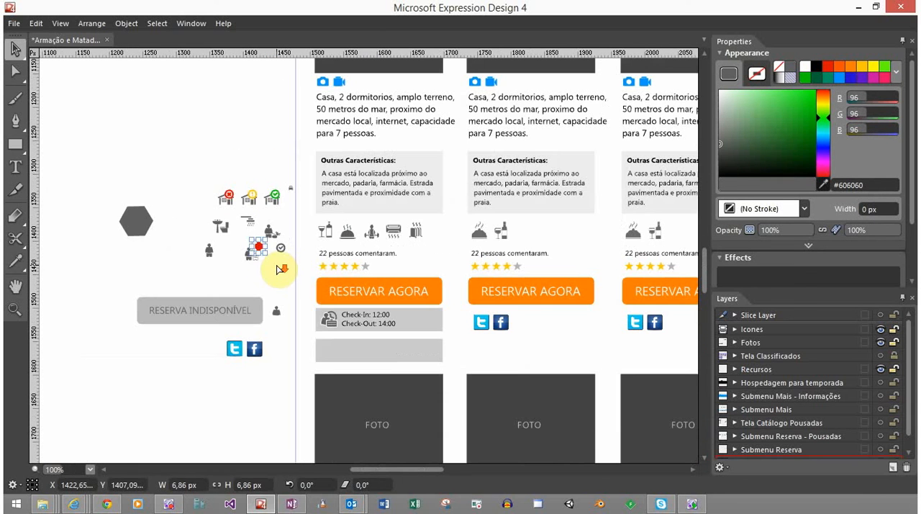
scroll(270, 260, down, 5)
click(277, 270)
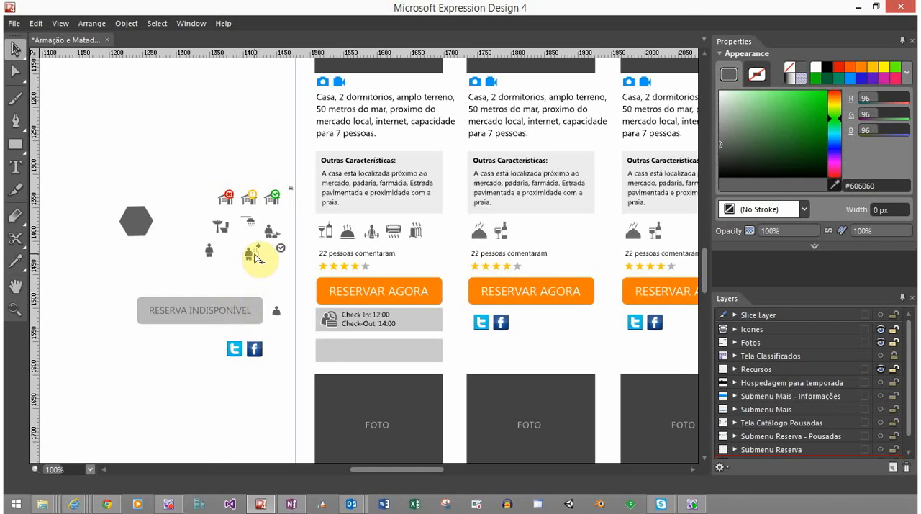
Enlarge the plus sign further to about 8.56 × 8.56 px and shift it slightly left above the outlined person's head
scroll(256, 257, up, 7)
click(291, 164)
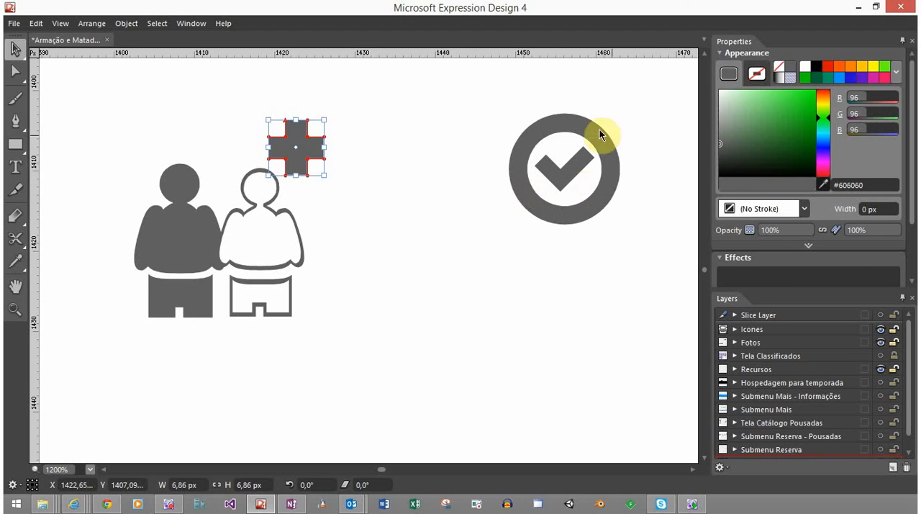
drag(325, 121, 339, 106)
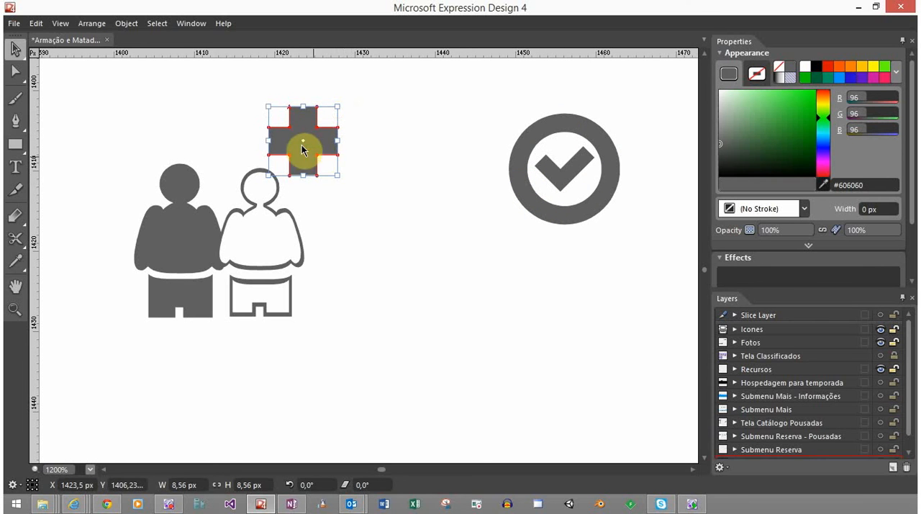
drag(316, 148, 306, 150)
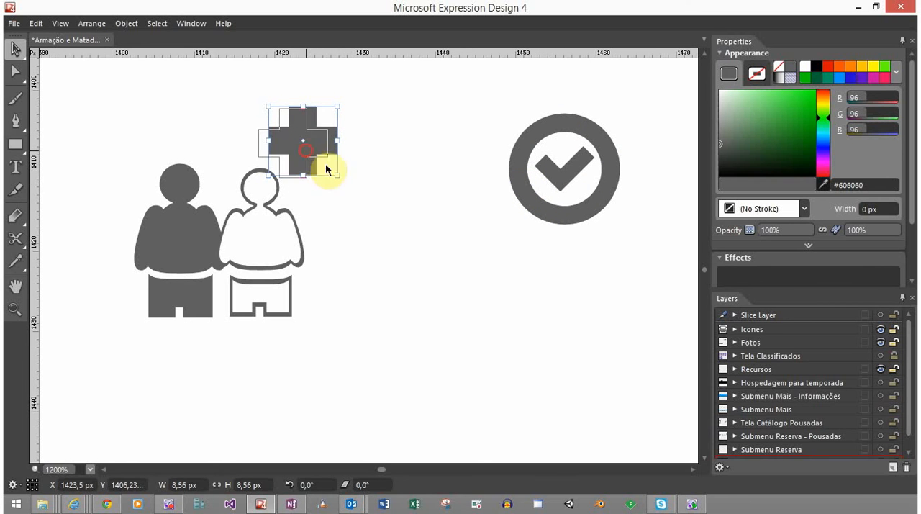
click(354, 153)
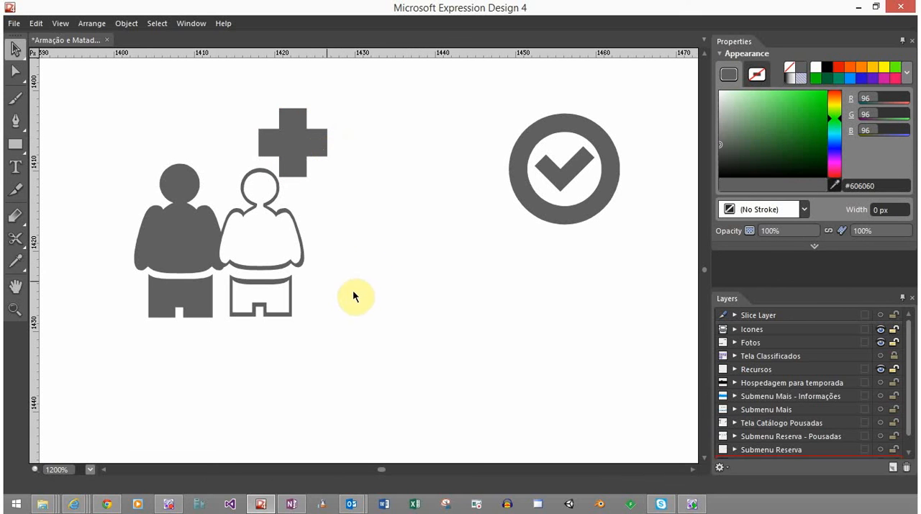
scroll(370, 268, down, 2)
scroll(370, 272, down, 5)
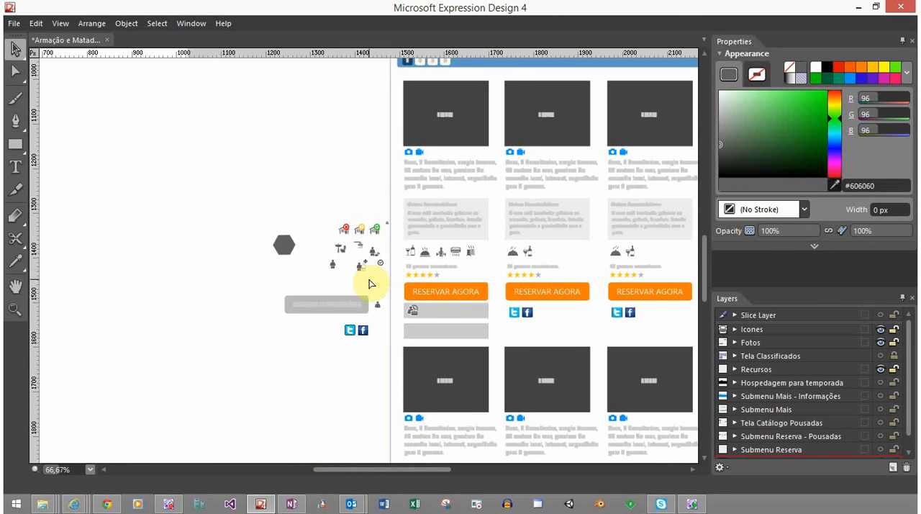
scroll(369, 284, up, 1)
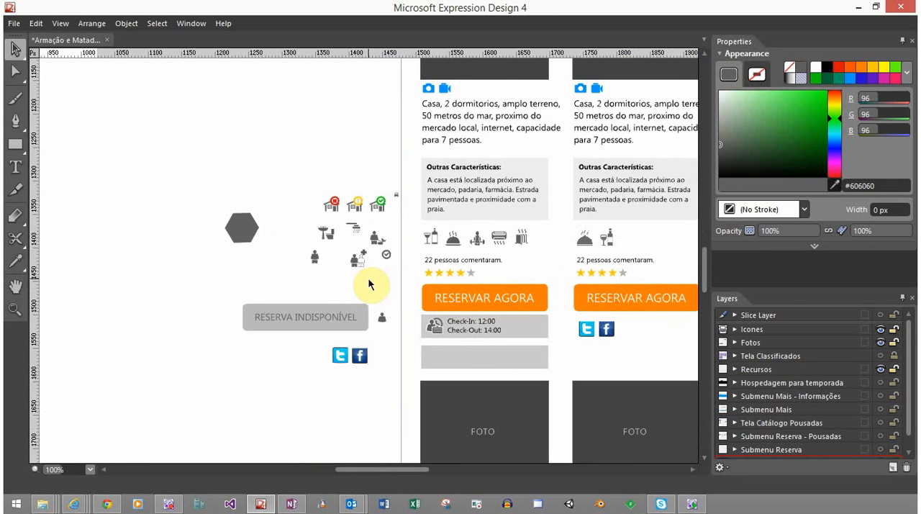